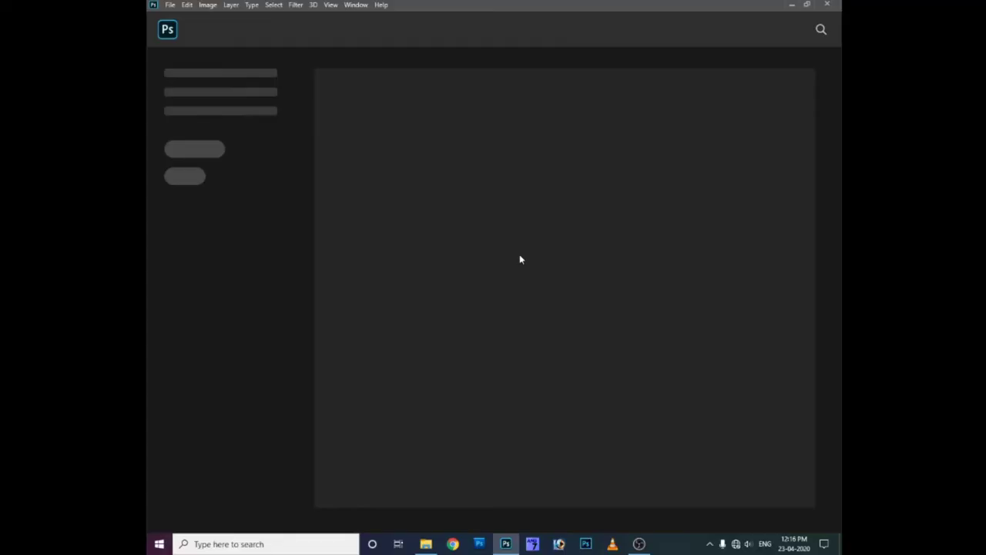
# Step: Open the smiling portrait JPG from D:\Youtube Editings\photo 15
pyautogui.click(170, 5)
pyautogui.click(185, 24)
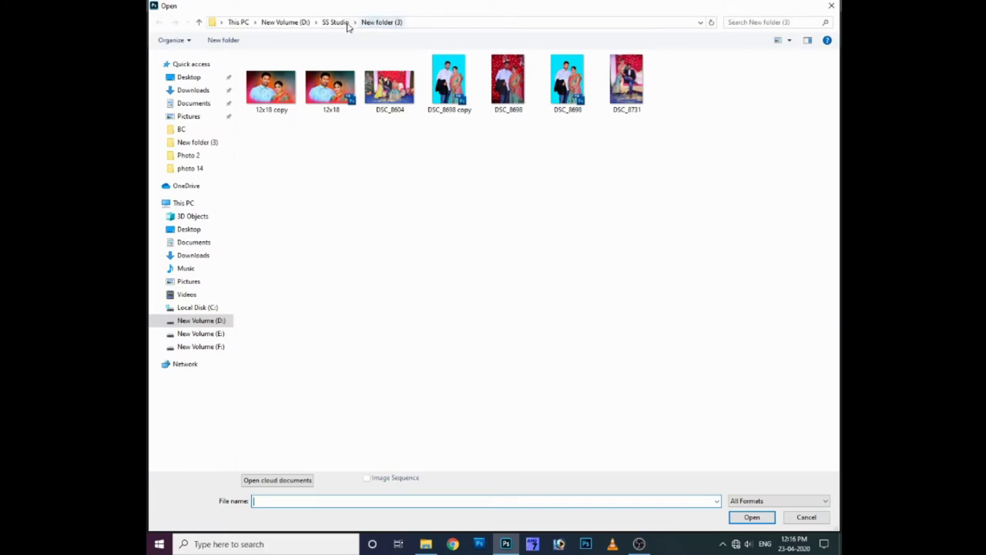
pyautogui.click(292, 24)
pyautogui.doubleClick(687, 158)
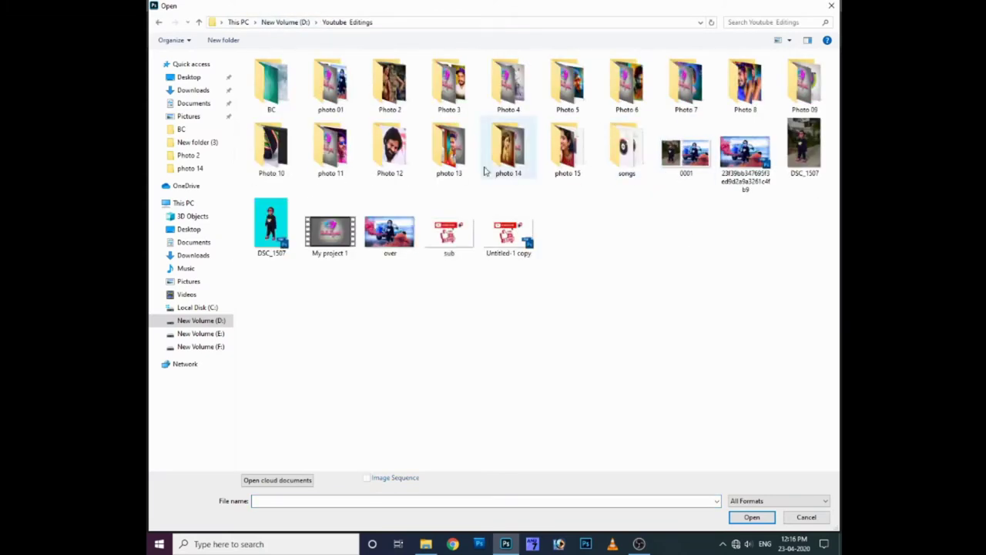
pyautogui.doubleClick(570, 154)
pyautogui.click(331, 87)
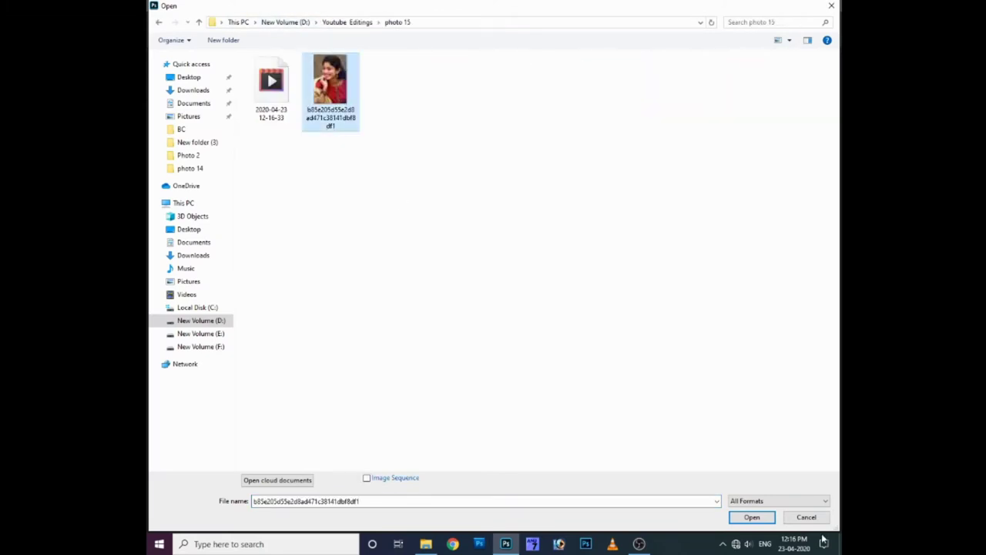
pyautogui.click(753, 517)
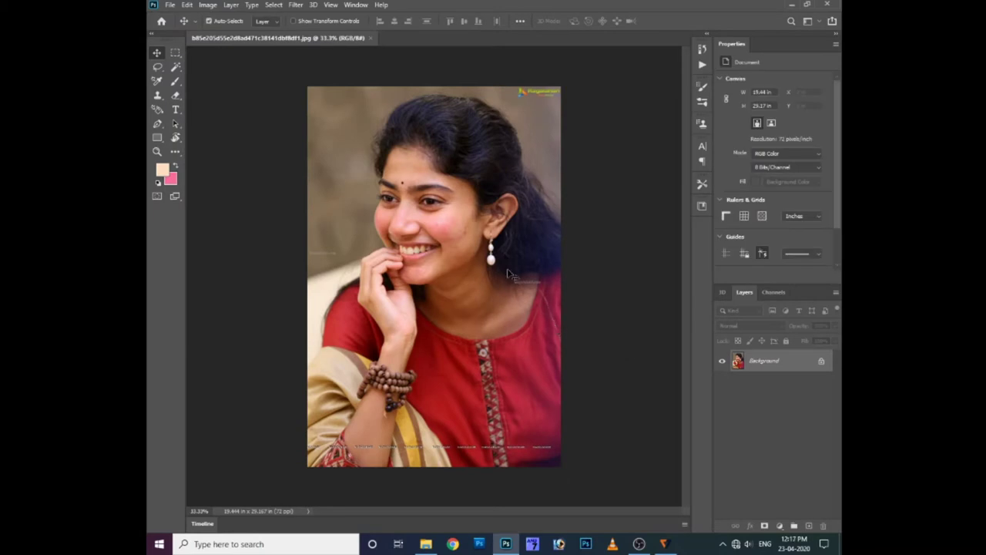
# Step: Apply Brightness/Contrast with contrast 17 and brightness 0 to the portrait
pyautogui.scroll(2, 509, 274)
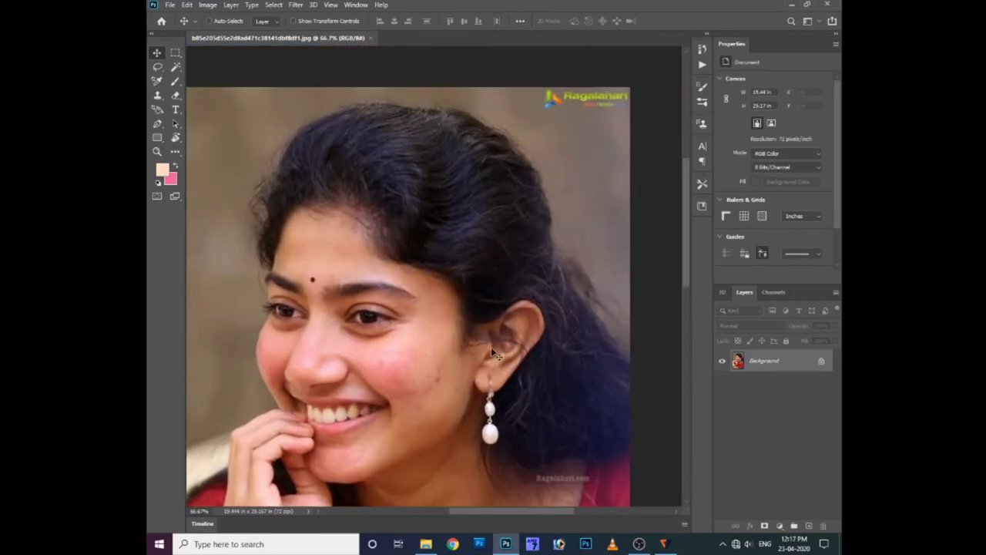
pyautogui.hotkey('alt', 'i')
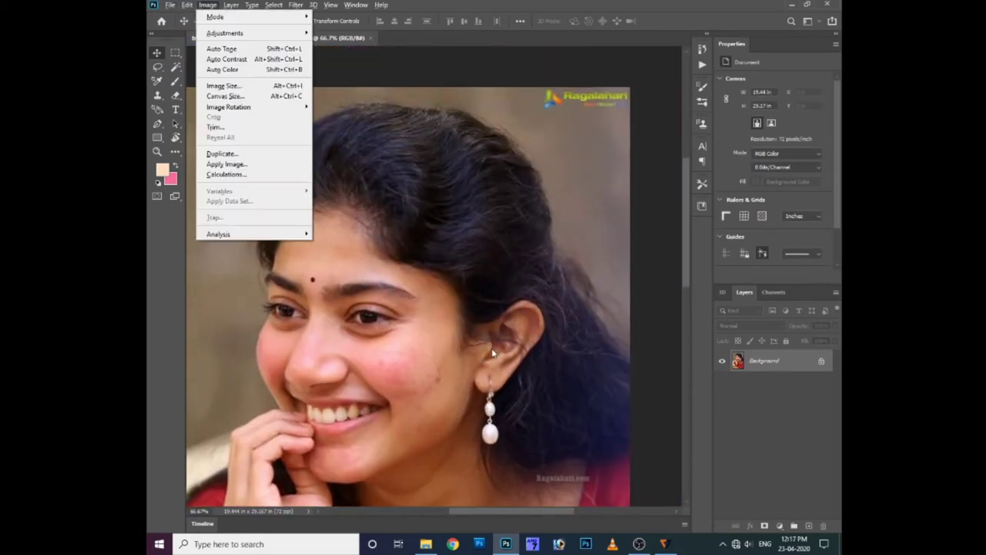
pyautogui.press('j')
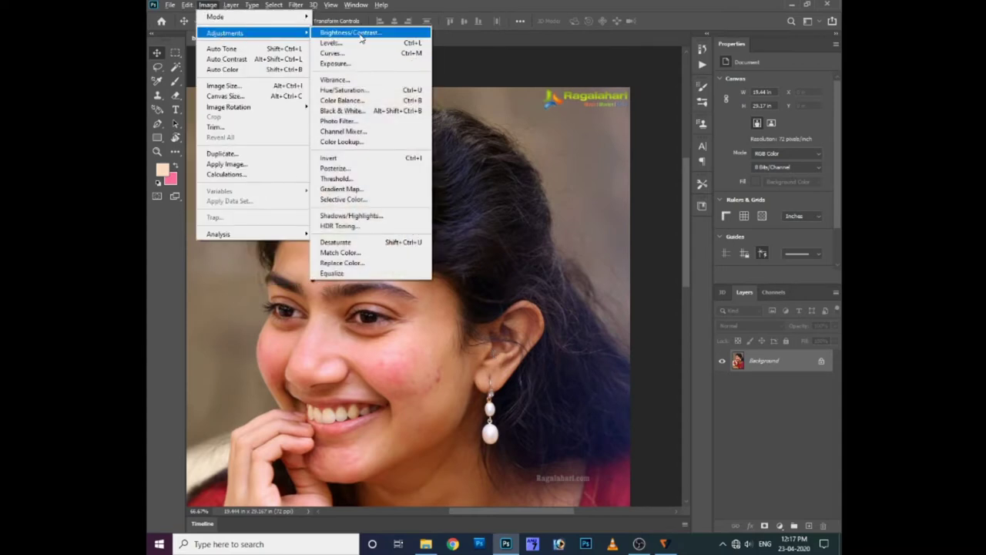
pyautogui.press('Return')
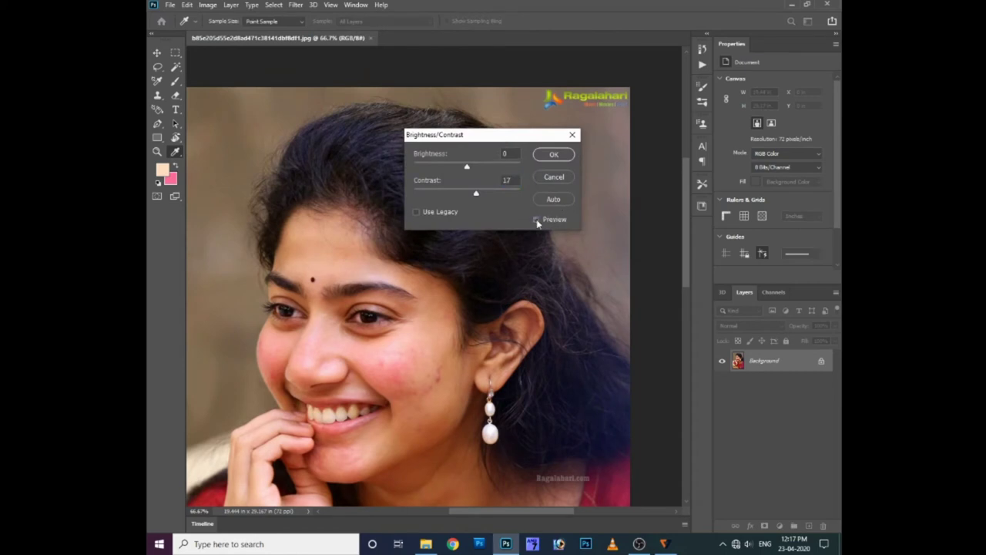
pyautogui.press('Return')
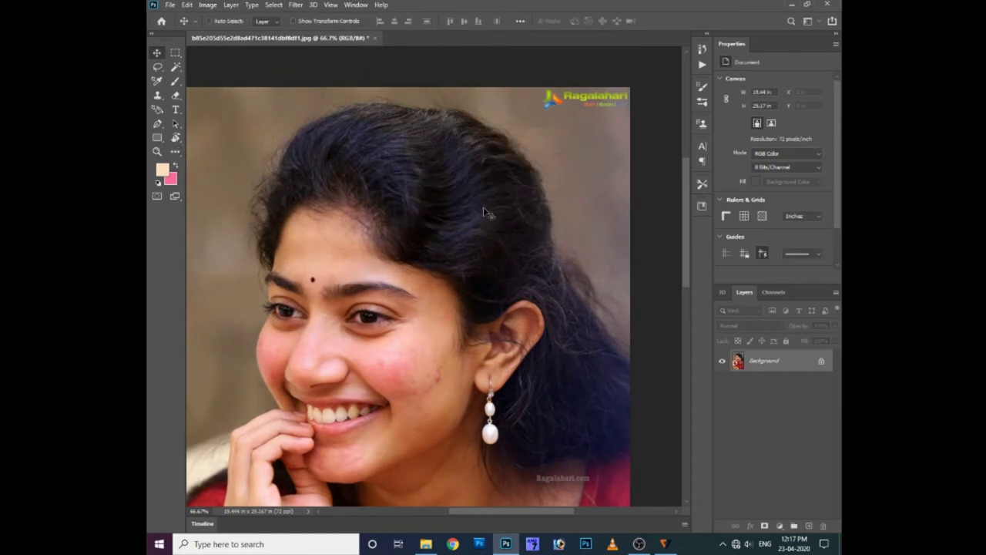
pyautogui.press('w')
pyautogui.rightClick(177, 68)
# Step: Quick-select the woman's hair, face, neck and hand, subtracting the right-side background
pyautogui.click(223, 77)
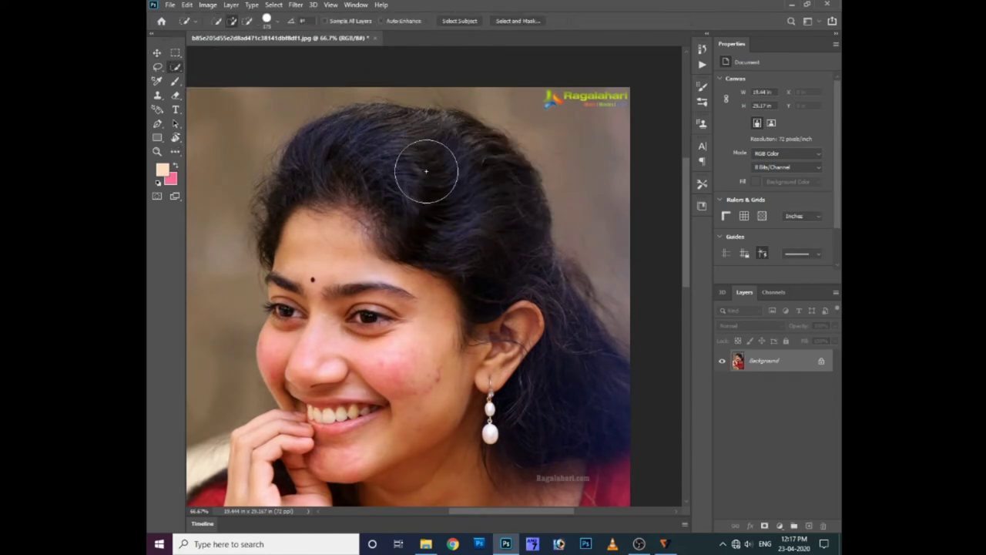
pyautogui.moveTo(425, 165)
pyautogui.mouseDown()
pyautogui.moveTo(349, 155)
pyautogui.moveTo(567, 385)
pyautogui.mouseUp()
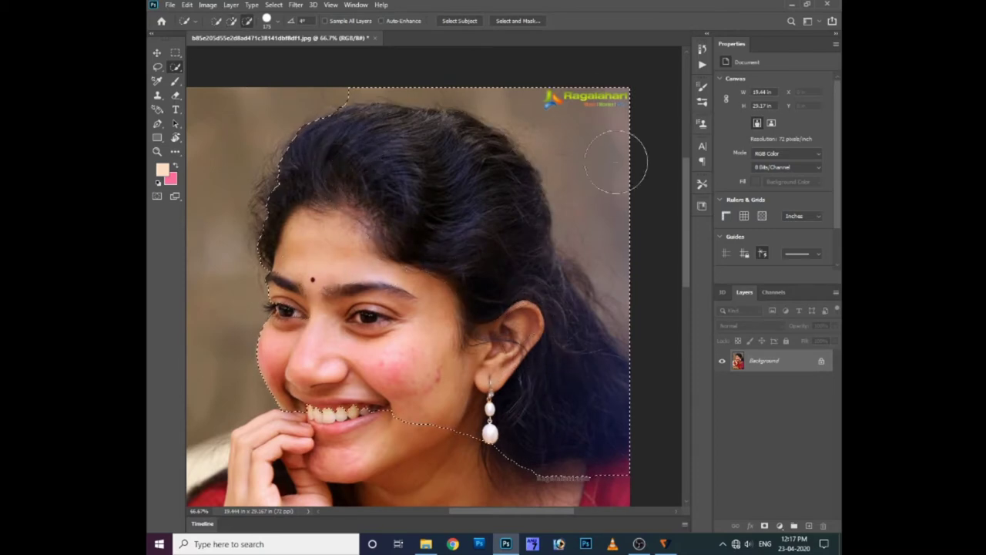
pyautogui.moveTo(627, 159); pyautogui.dragTo(378, 64)
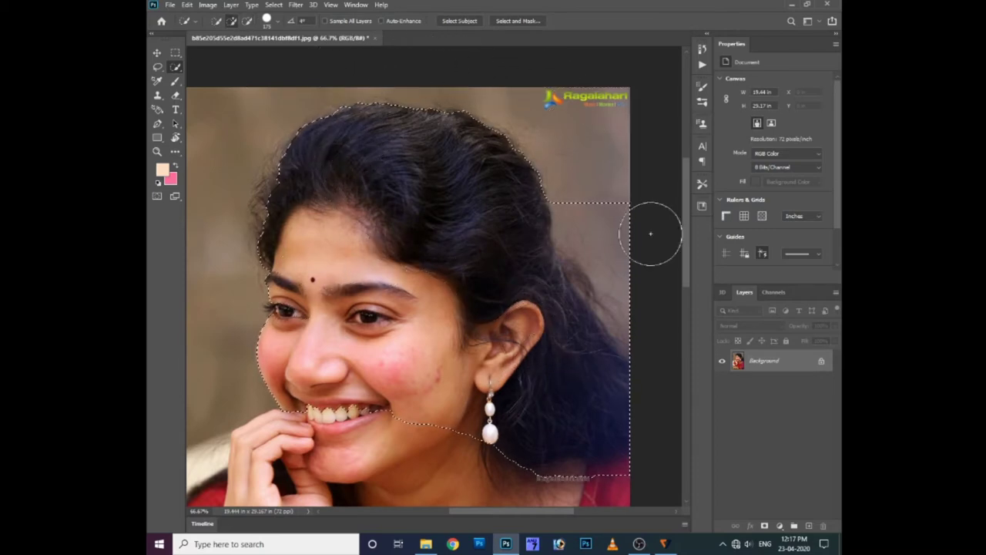
pyautogui.moveTo(652, 229); pyautogui.dragTo(633, 245)
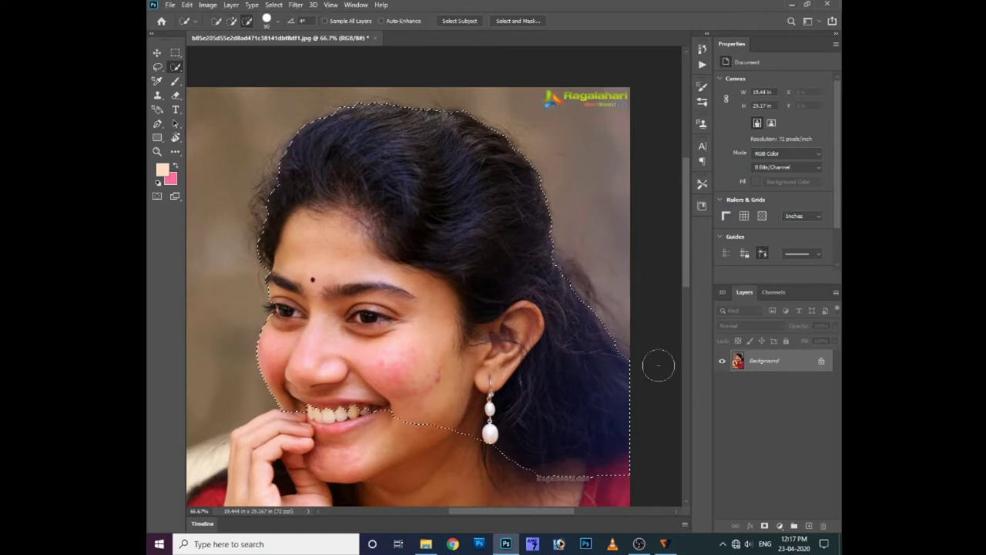
pyautogui.scroll(-3, 423, 233)
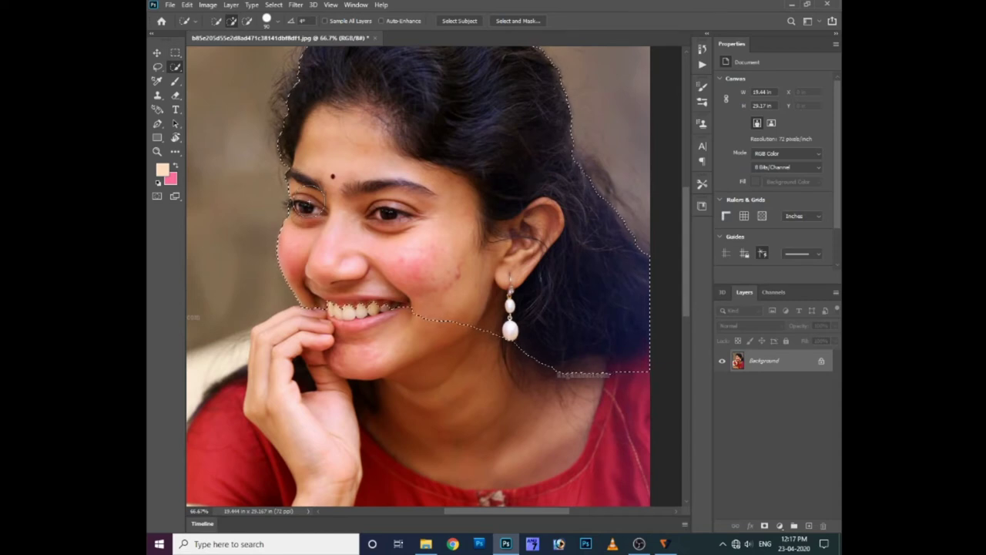
pyautogui.scroll(-2, 407, 264)
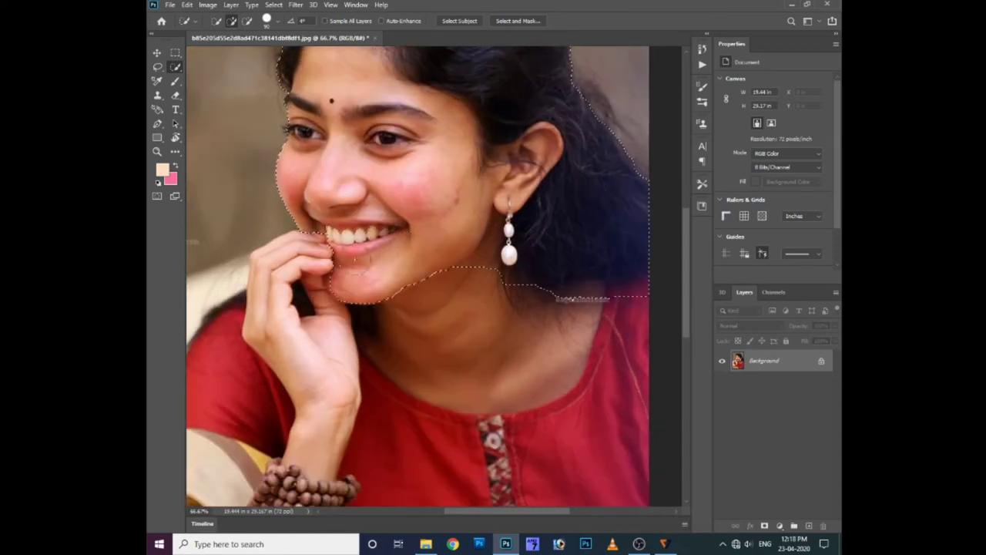
pyautogui.moveTo(297, 258)
pyautogui.mouseDown()
pyautogui.moveTo(251, 324)
pyautogui.moveTo(368, 306)
pyautogui.mouseUp()
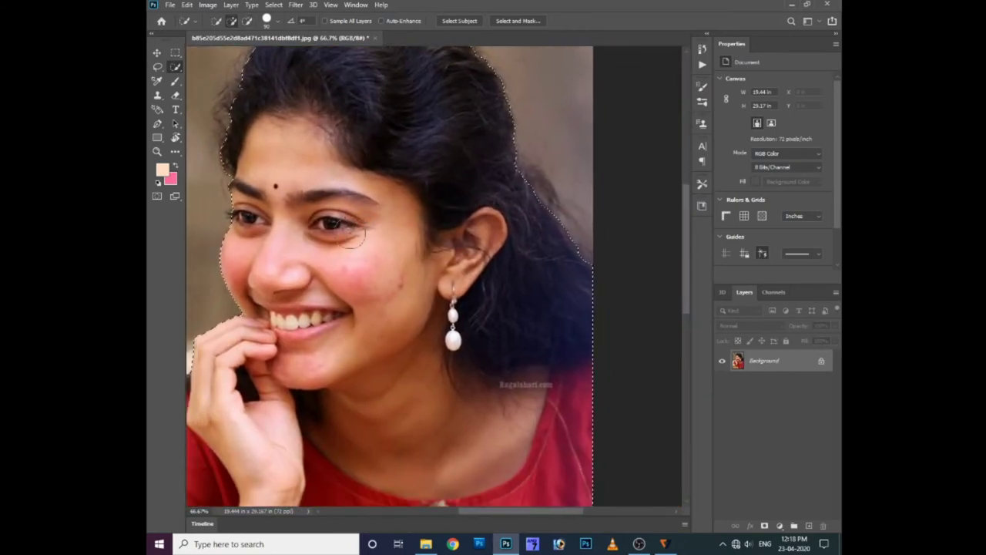
# Step: Accept the selection in Select and Mask and add a layer mask hiding the background
pyautogui.rightClick(399, 212)
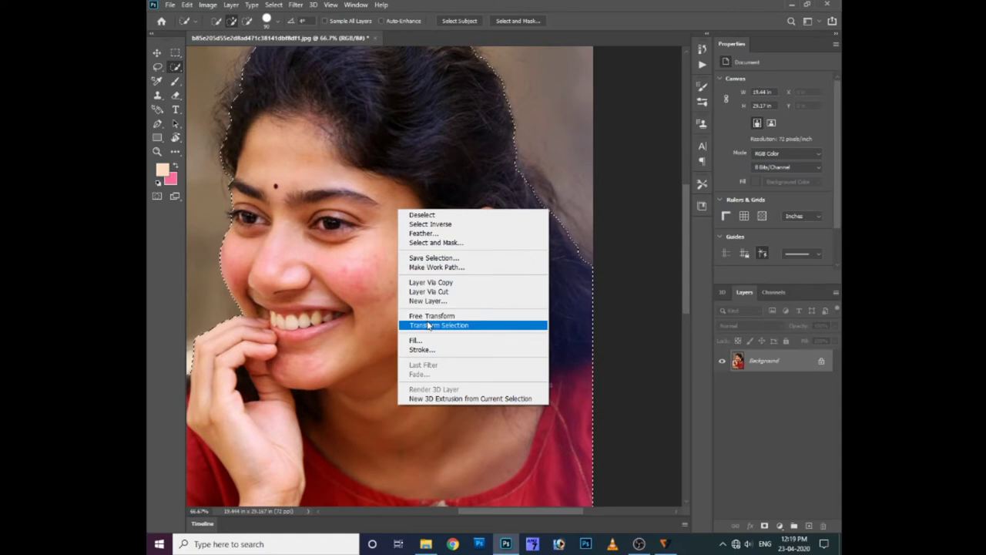
pyautogui.click(431, 242)
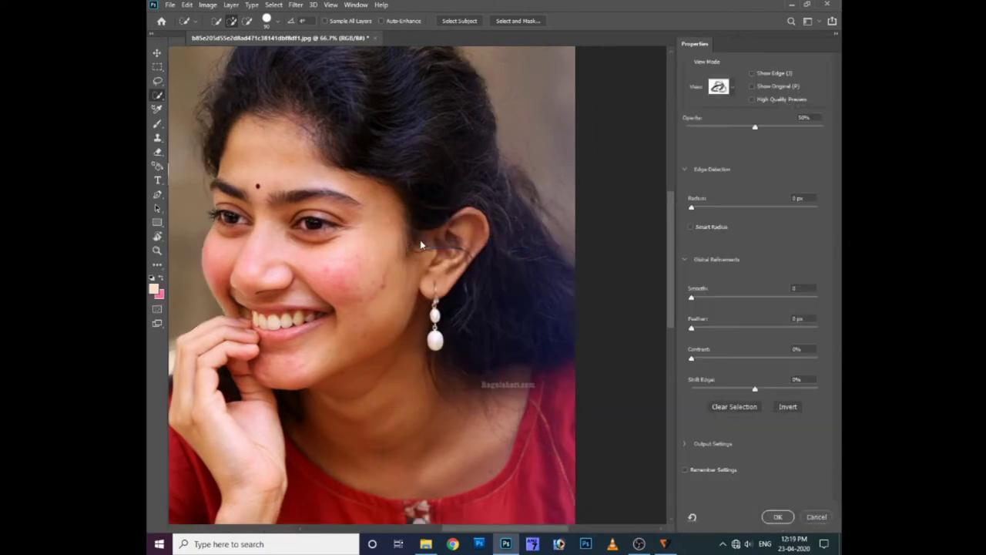
pyautogui.hotkey('ctrl', '-')
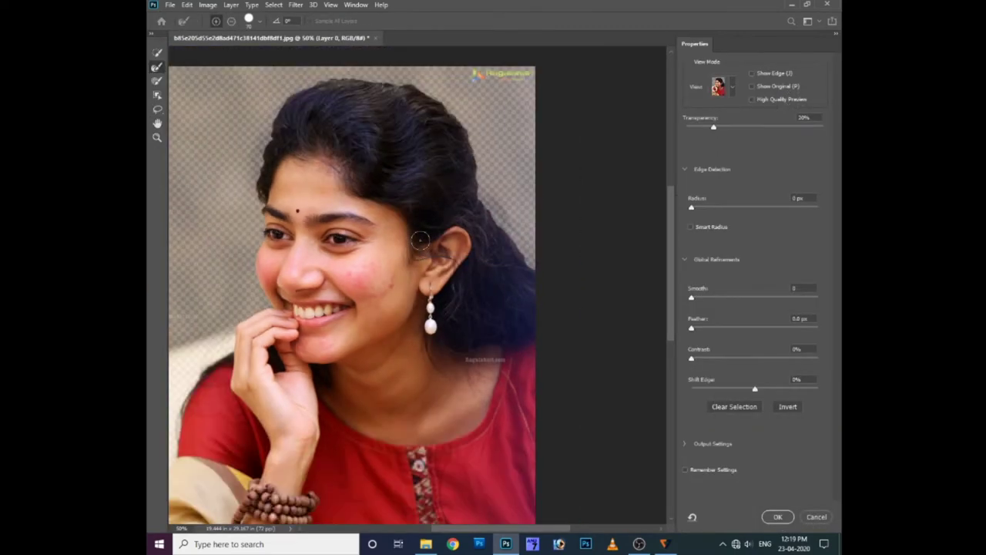
pyautogui.click(778, 517)
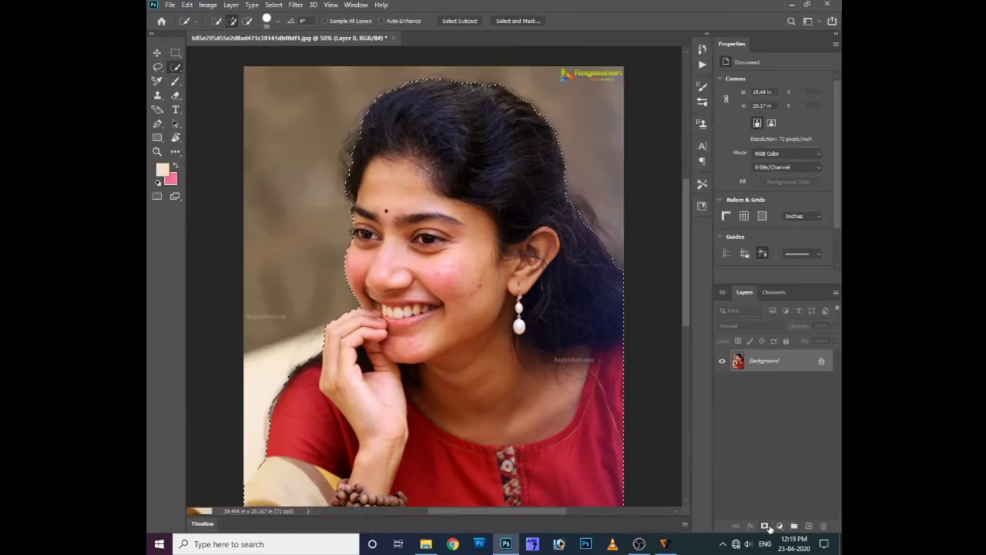
pyautogui.click(765, 527)
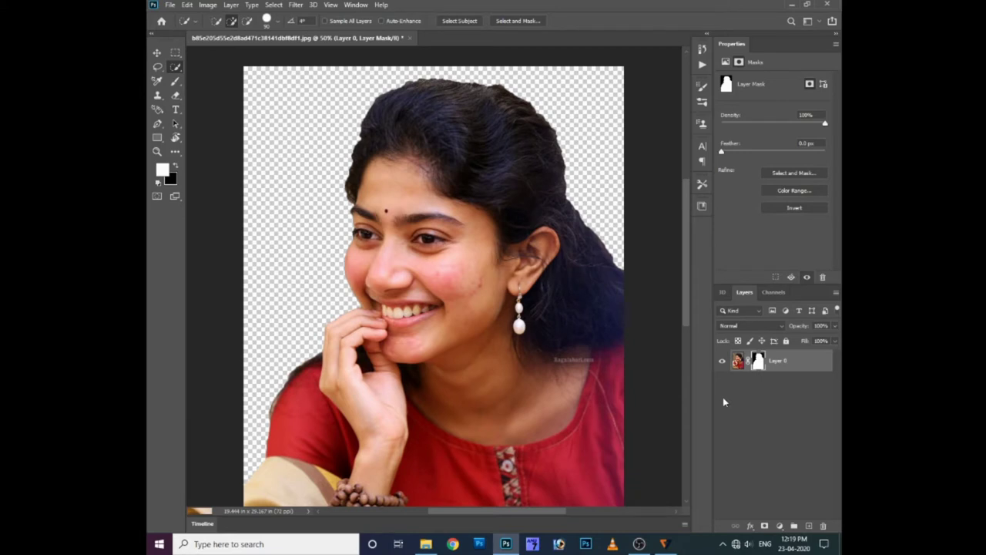
pyautogui.hotkey('ctrl', '+')
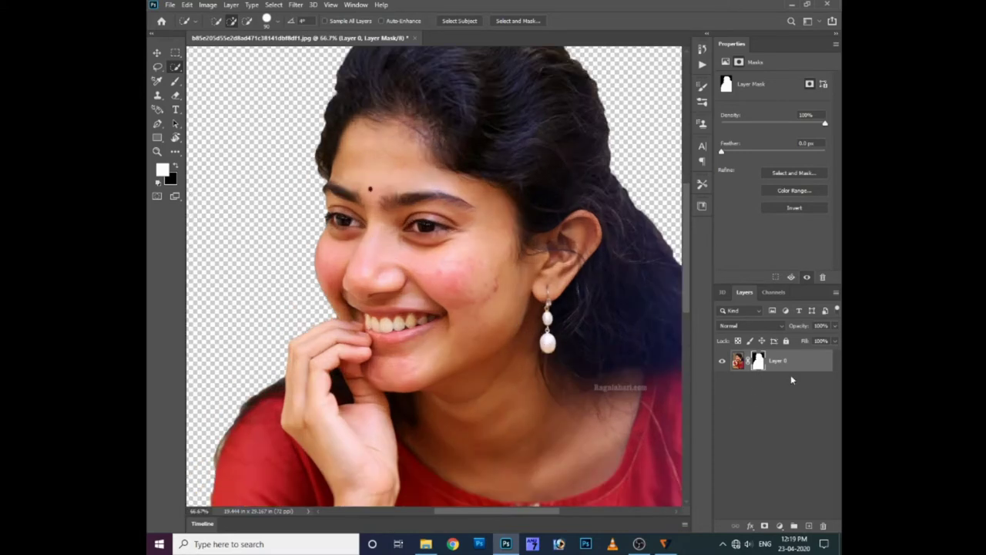
# Step: Refine the hair edges of Layer 0's mask in Select and Mask and apply it
pyautogui.rightClick(759, 362)
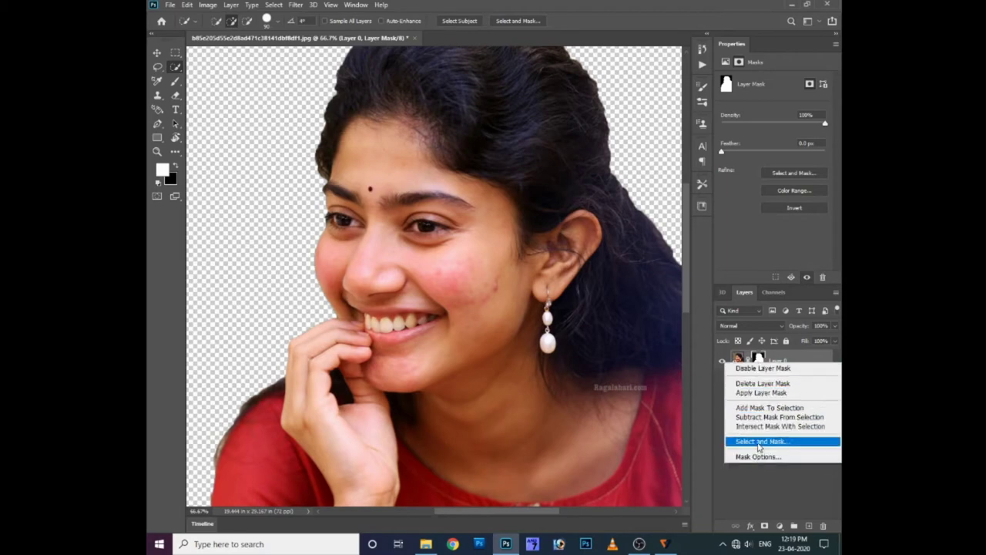
pyautogui.click(759, 441)
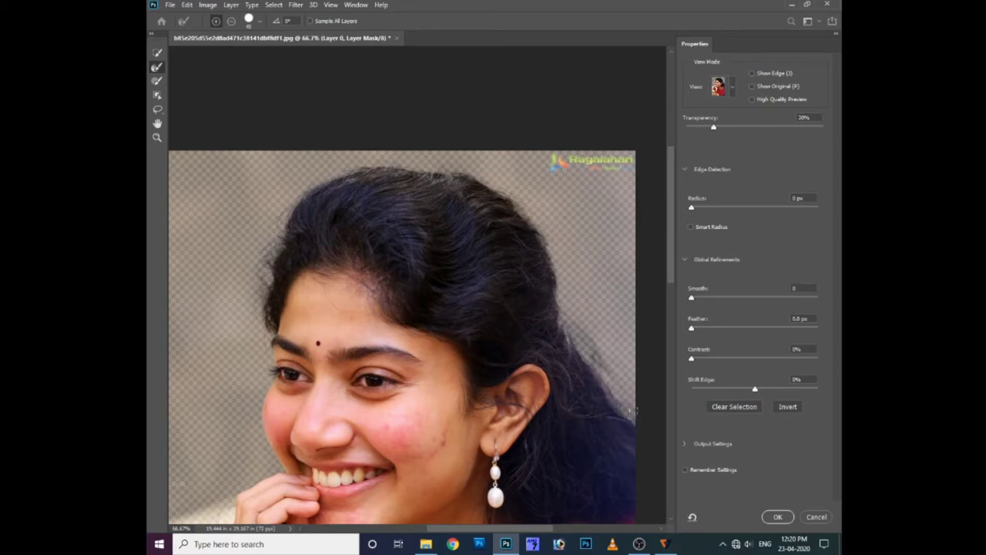
pyautogui.moveTo(621, 413); pyautogui.dragTo(586, 339)
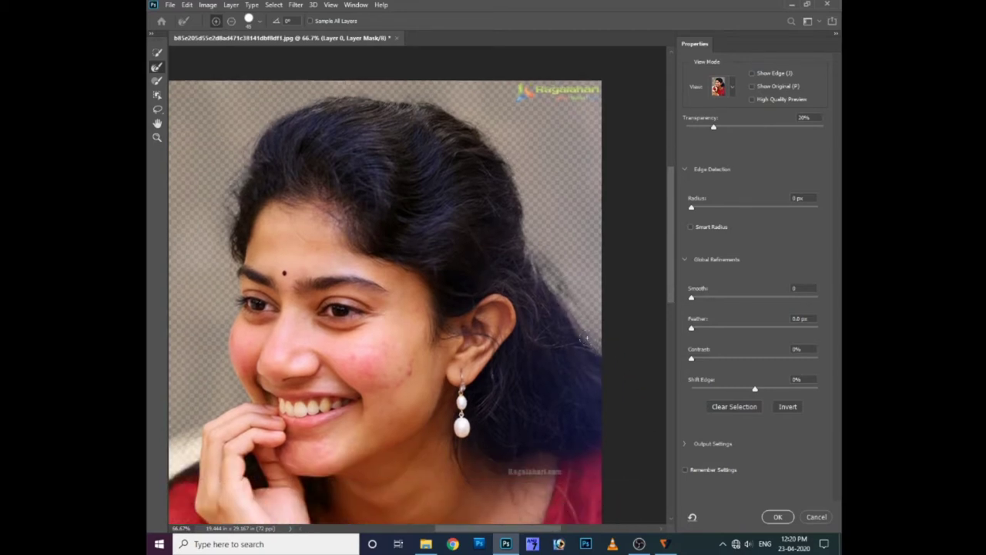
pyautogui.moveTo(333, 424)
pyautogui.mouseDown()
pyautogui.moveTo(493, 298)
pyautogui.moveTo(402, 394)
pyautogui.mouseUp()
pyautogui.click(777, 517)
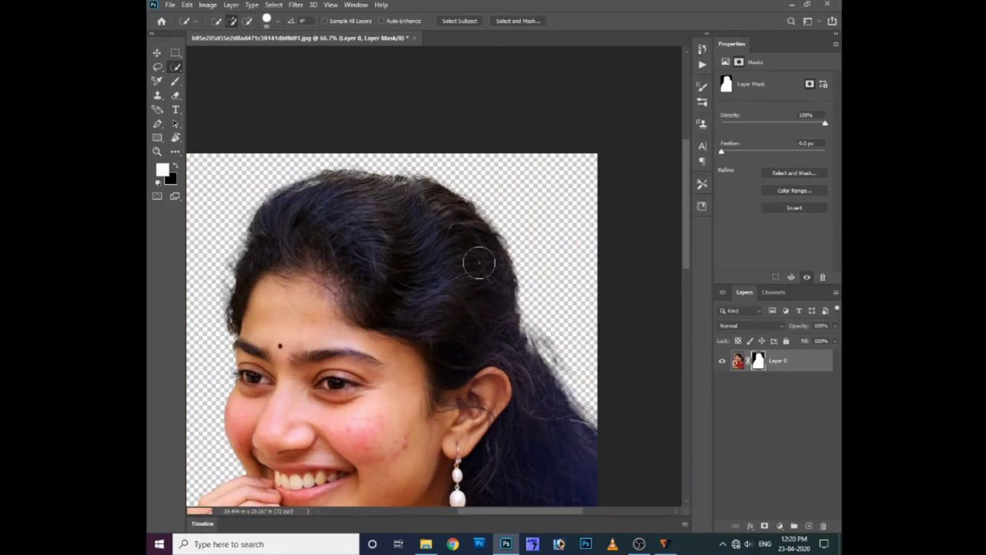
# Step: Fit the cutout on screen and duplicate the document as a copy
pyautogui.hotkey('ctrl', '-')
pyautogui.hotkey('ctrl', '-')
pyautogui.hotkey('ctrl', '-')
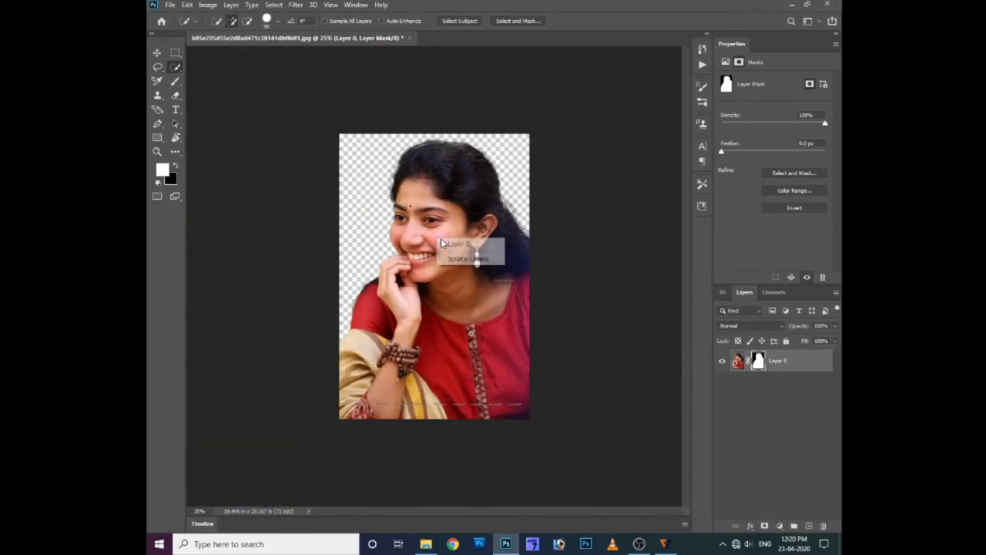
pyautogui.hotkey('ctrl', '2')
pyautogui.click(207, 4)
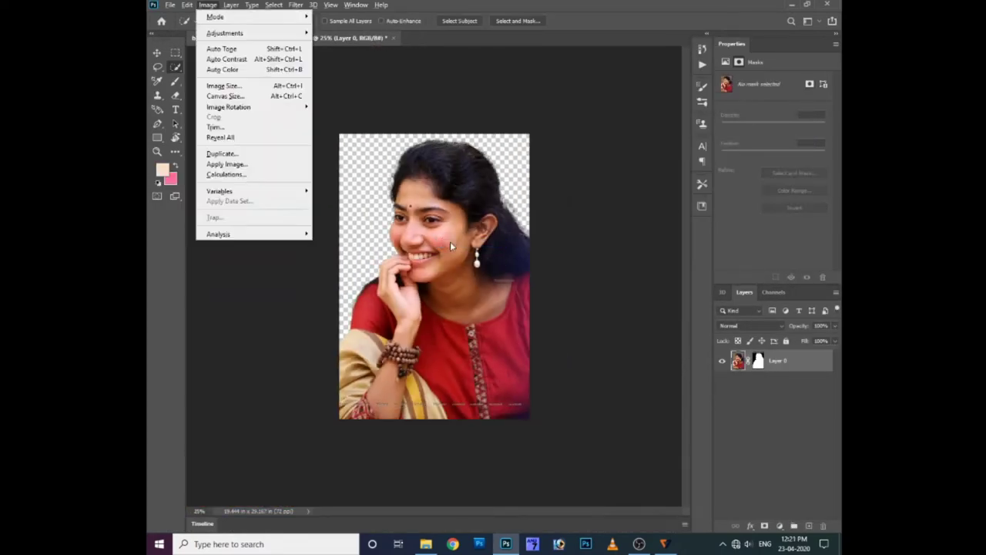
pyautogui.click(223, 152)
pyautogui.press('Return')
# Step: Revert the original document to the unedited photo and select Layer 0 in the copy
pyautogui.click(372, 38)
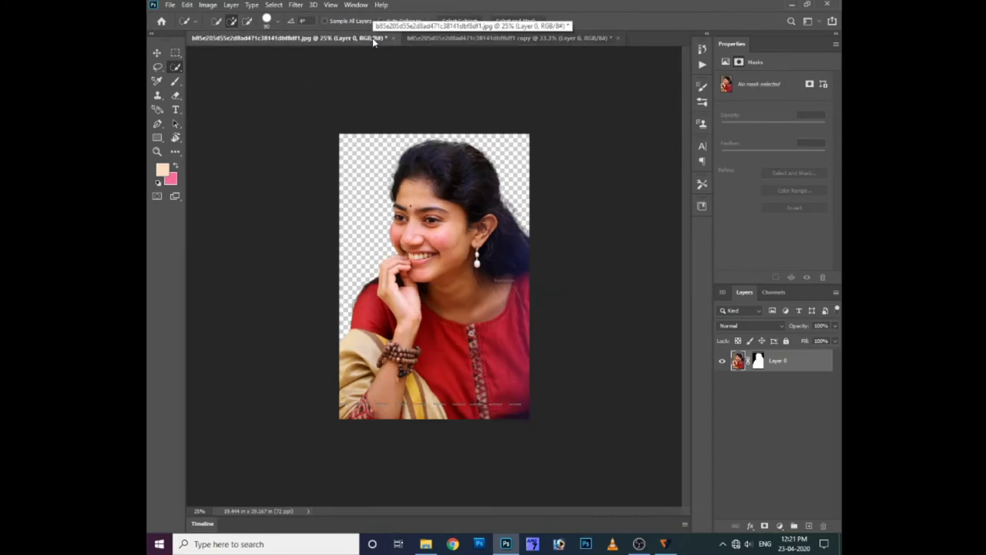
pyautogui.press('F12')
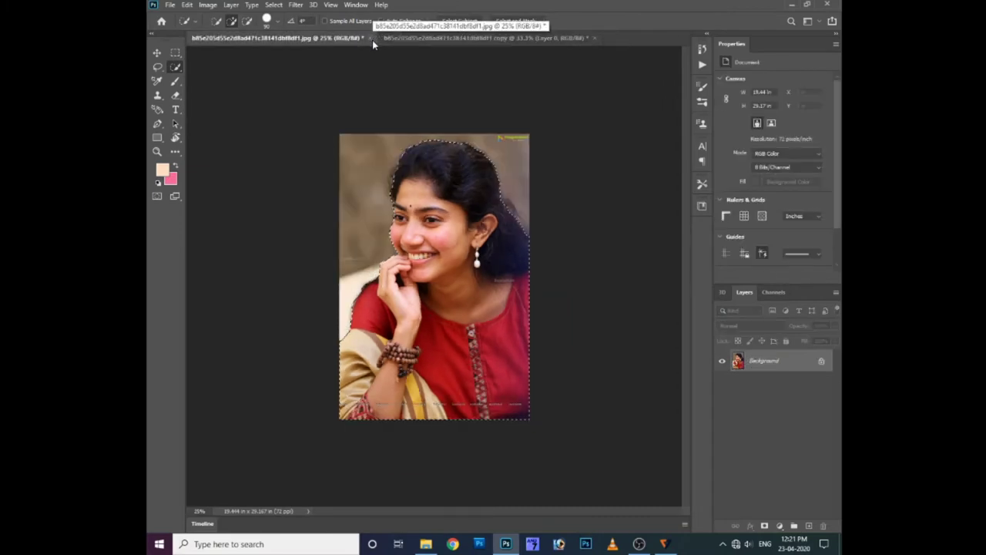
pyautogui.click(437, 37)
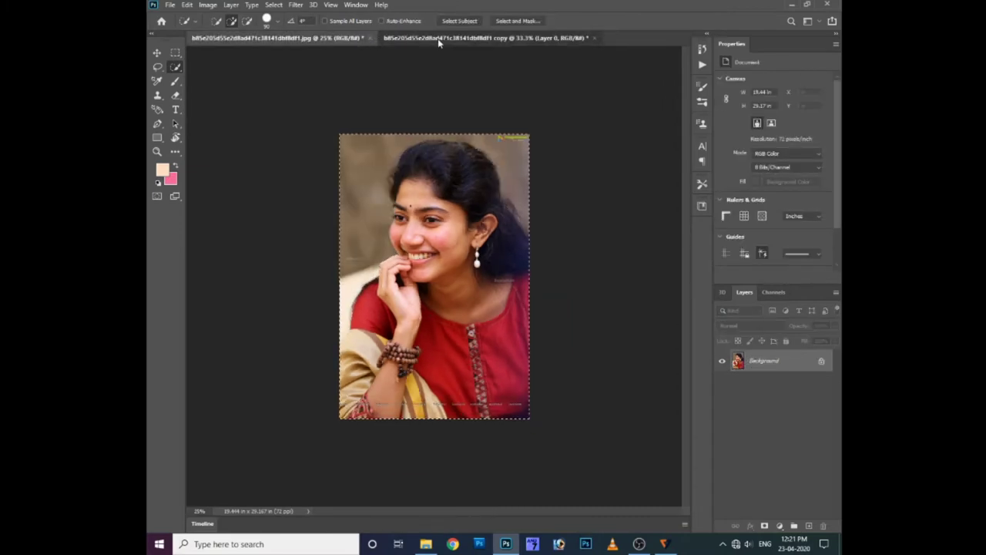
pyautogui.click(789, 384)
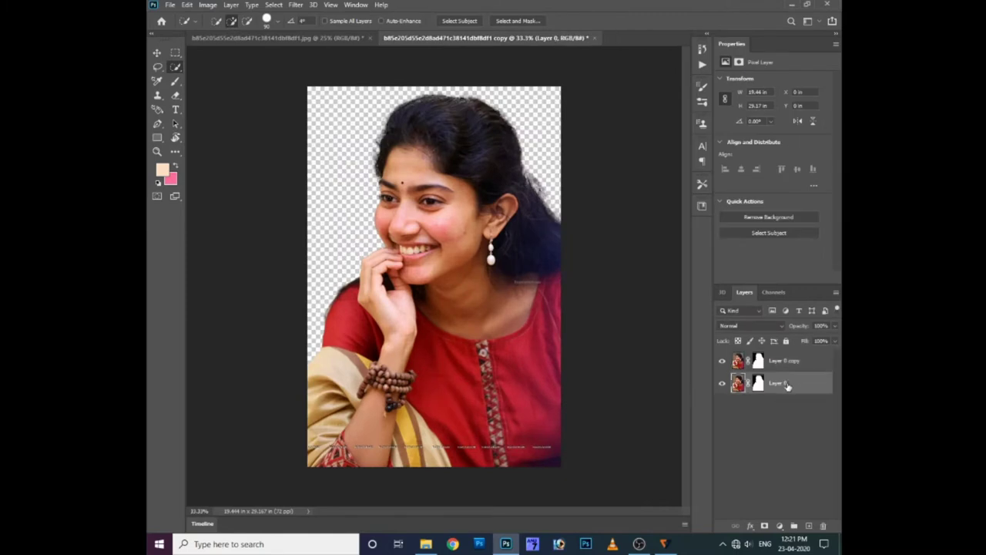
# Step: Close the original JPG without saving and paste the photo as new Layer 1
pyautogui.click(278, 43)
pyautogui.hotkey('ctrl', 'w')
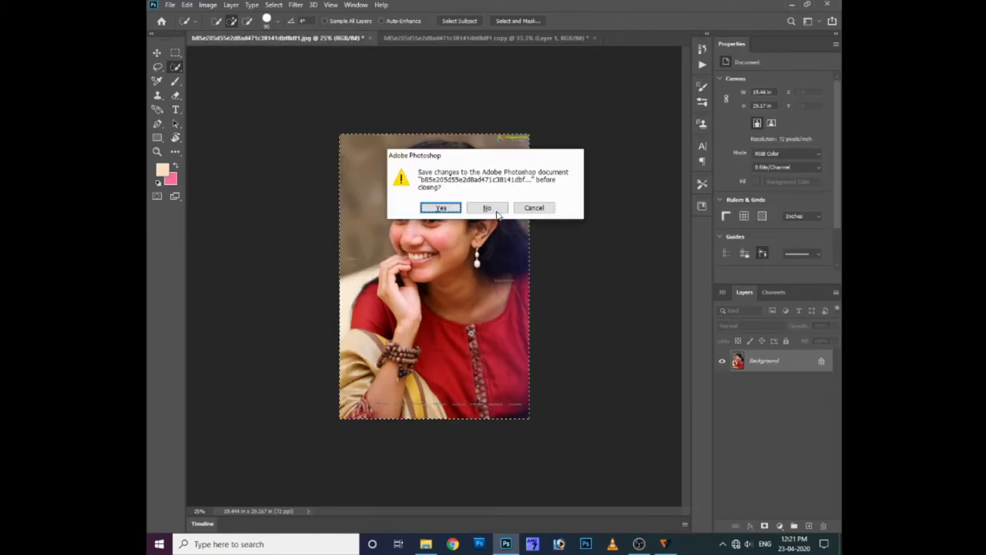
pyautogui.click(491, 209)
pyautogui.hotkey('ctrl', 'v')
pyautogui.hotkey('ctrl', '+')
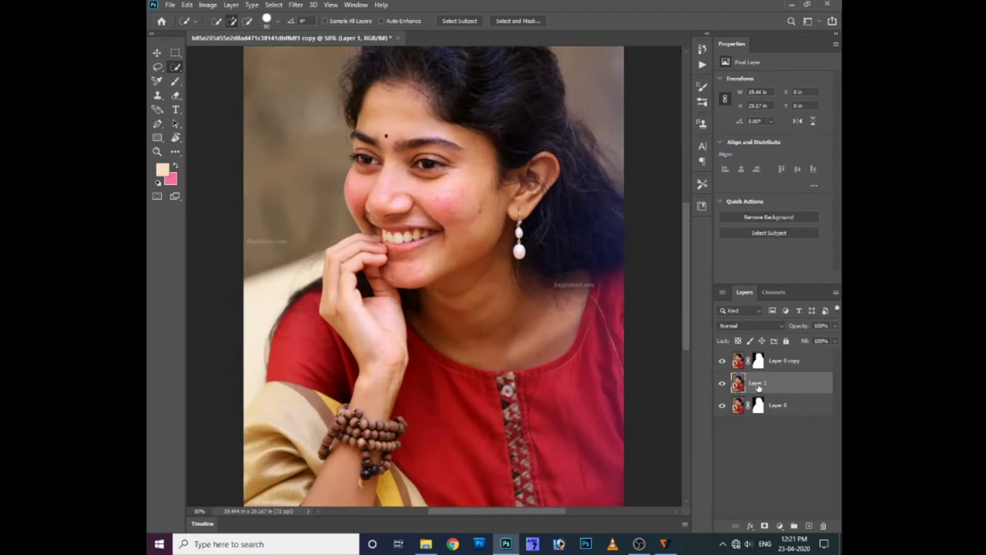
# Step: Duplicate Layer 1 and fill the copy with a light cyan foreground colour
pyautogui.hotkey('ctrl', 'j')
pyautogui.click(165, 175)
pyautogui.click(593, 370)
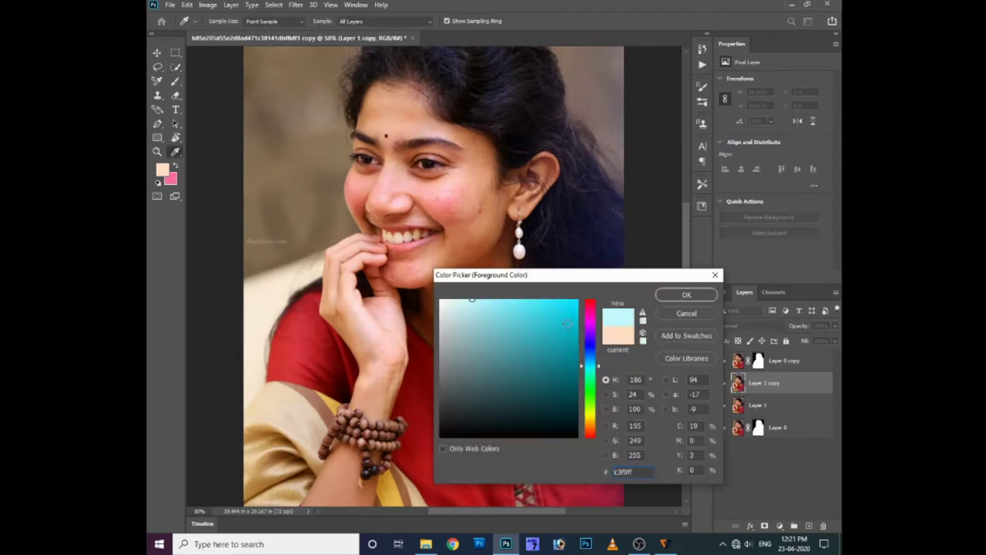
pyautogui.click(689, 292)
pyautogui.hotkey('ctrl', 'BackSpace')
# Step: Select Layer 0 copy and fit the whole image on screen
pyautogui.hotkey('ctrl', '+')
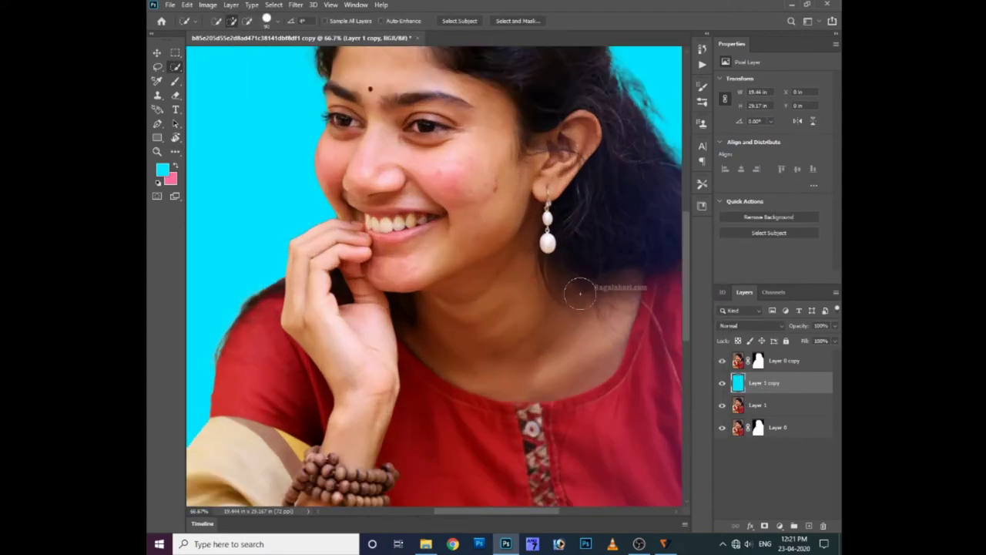
pyautogui.scroll(2, 570, 308)
pyautogui.scroll(1, 516, 416)
pyautogui.keyDown('ctrl'); pyautogui.rightClick(531, 207); pyautogui.keyUp('ctrl')
pyautogui.click(547, 210)
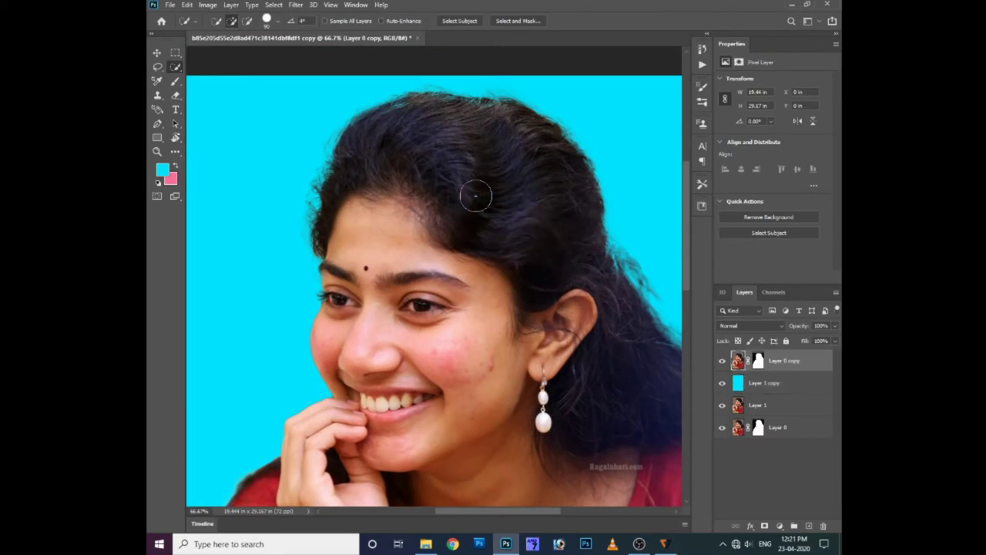
pyautogui.press('v')
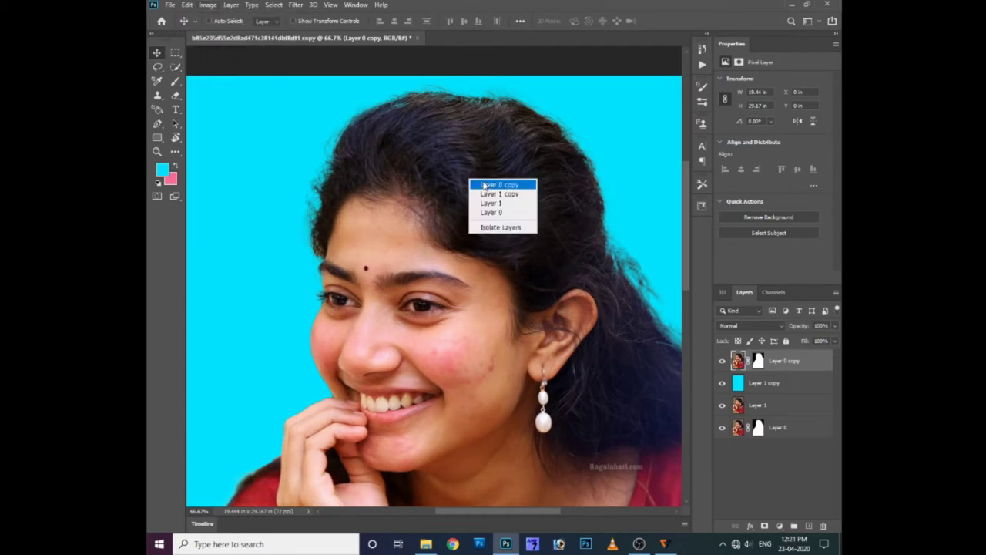
pyautogui.hotkey('ctrl', '+')
pyautogui.hotkey('ctrl', '0')
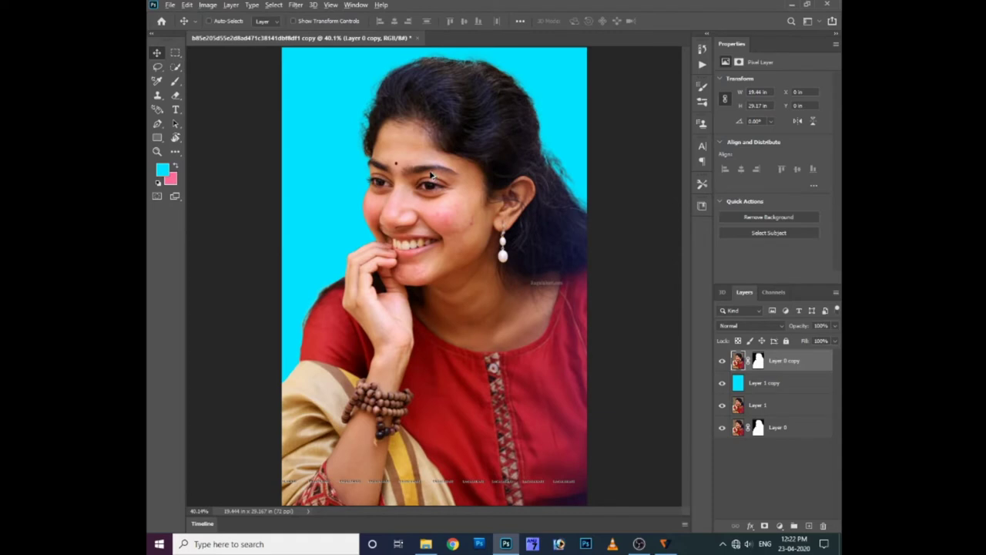
pyautogui.click(208, 5)
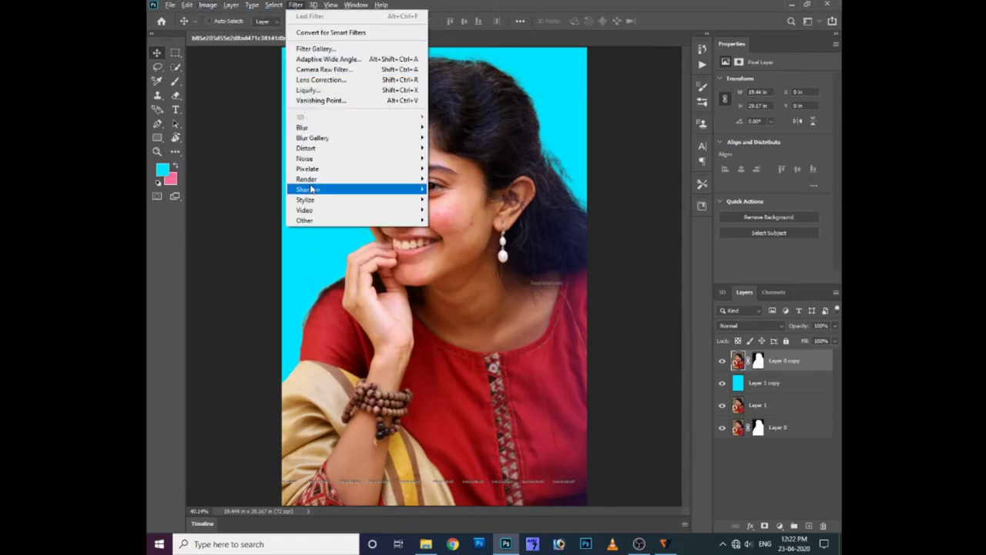
pyautogui.moveTo(354, 188)
pyautogui.click(459, 240)
# Step: Duplicate Layer 0 copy and apply Unsharp Mask at 153% amount, 2.3 px radius
pyautogui.press('Return')
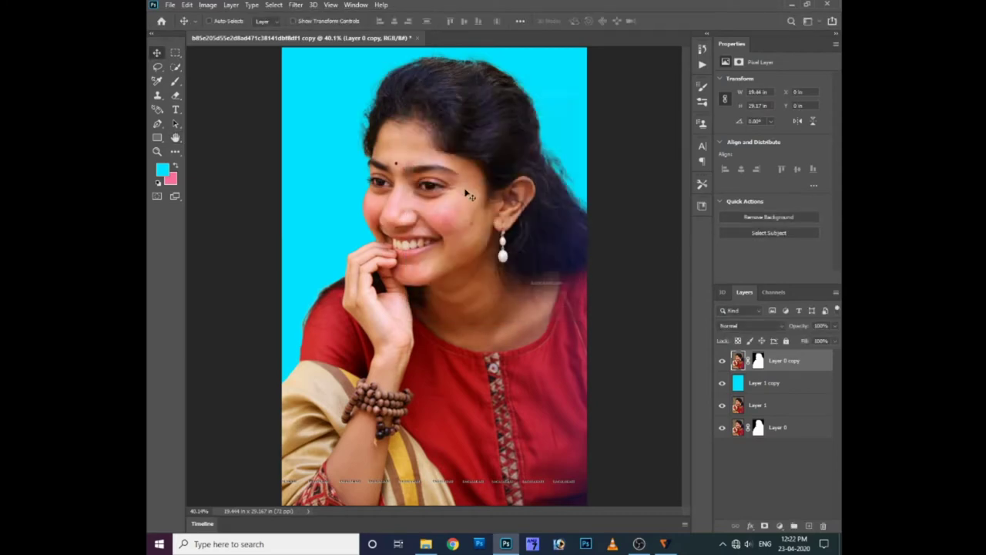
pyautogui.hotkey('ctrl', 'j')
pyautogui.hotkey('ctrl', '+')
pyautogui.hotkey('ctrl', '+')
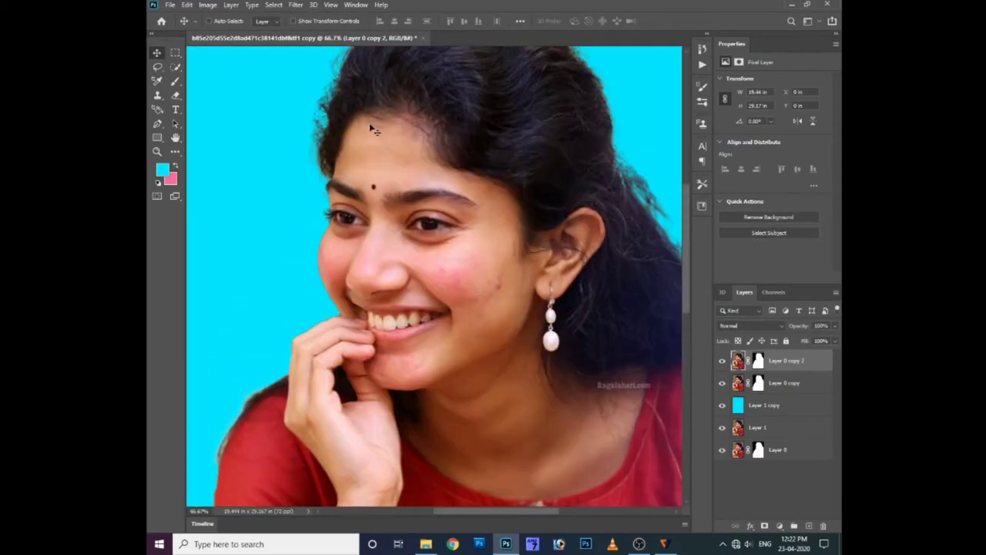
pyautogui.click(296, 5)
pyautogui.moveTo(305, 188)
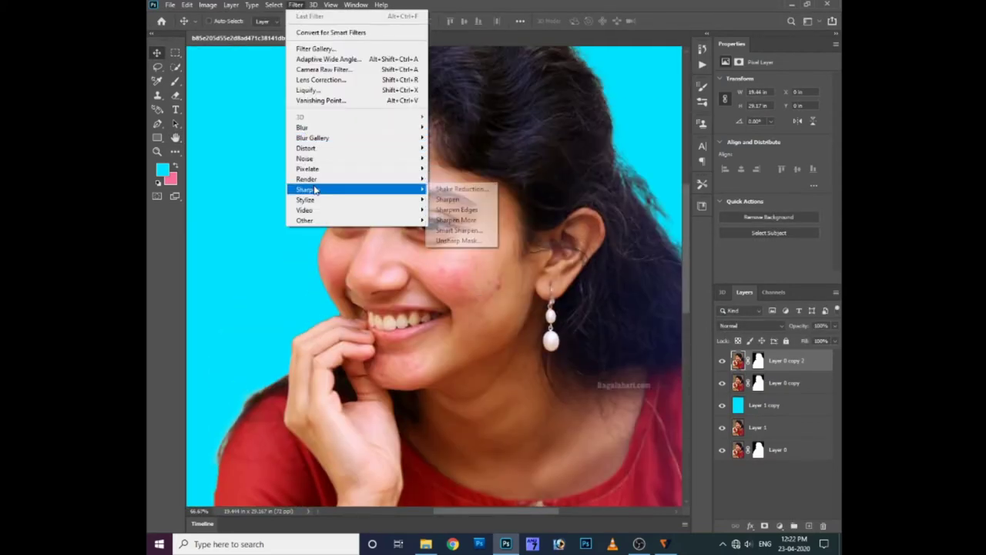
pyautogui.click(454, 242)
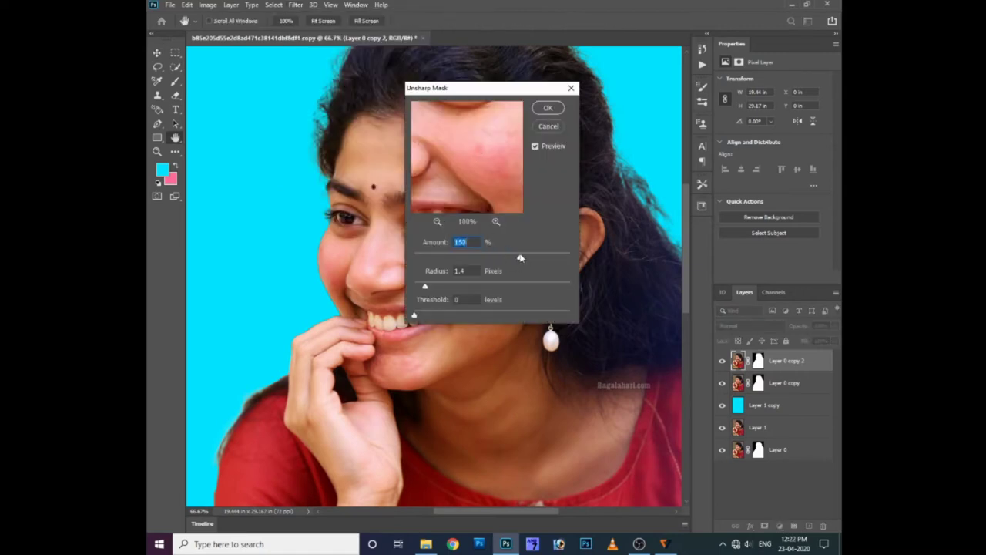
pyautogui.moveTo(520, 259); pyautogui.dragTo(521, 259)
pyautogui.moveTo(467, 158); pyautogui.dragTo(462, 149)
pyautogui.click(495, 222)
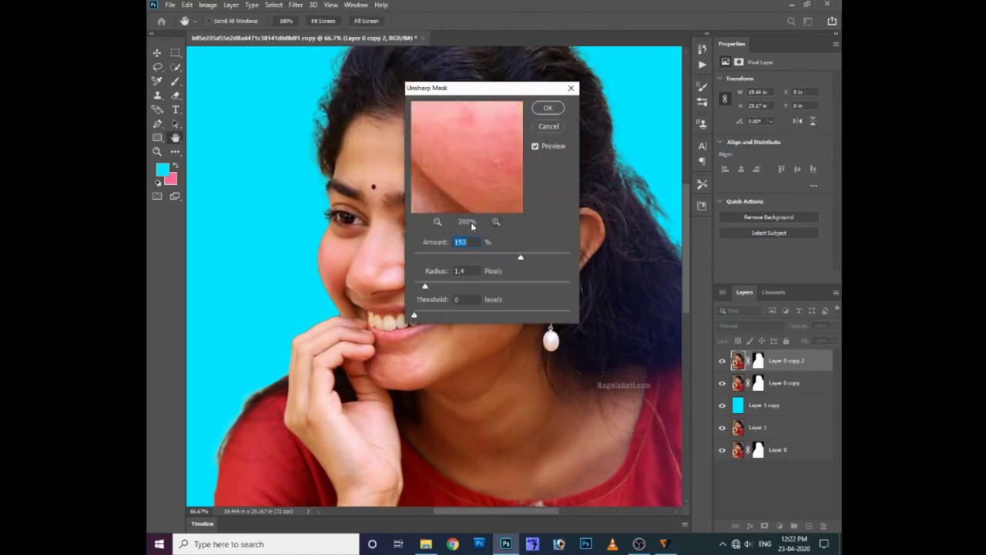
pyautogui.click(433, 286)
pyautogui.click(548, 107)
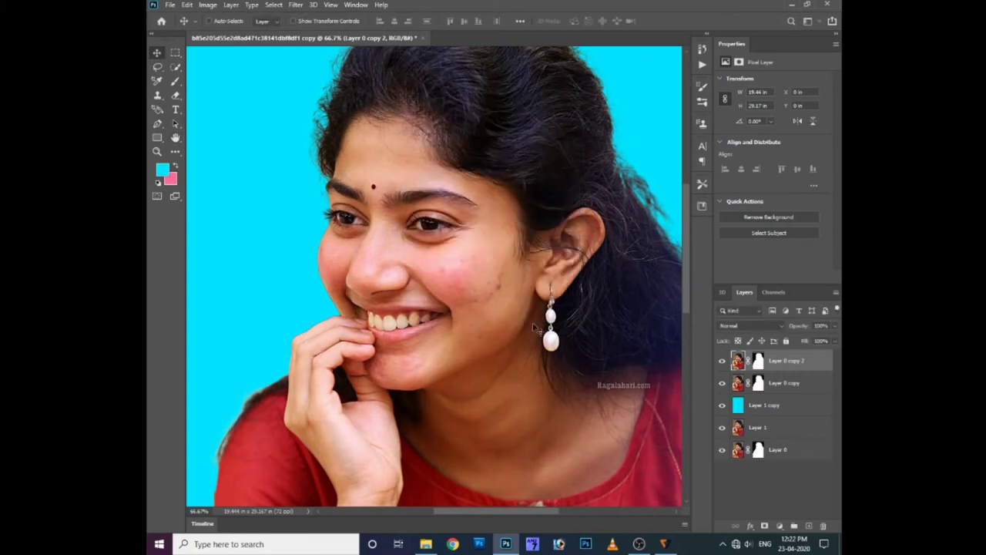
# Step: Hide Layer 0 copy, zoom in on the cheek and select the Smudge tool
pyautogui.click(722, 383)
pyautogui.hotkey('ctrl', '+')
pyautogui.hotkey('ctrl', '+')
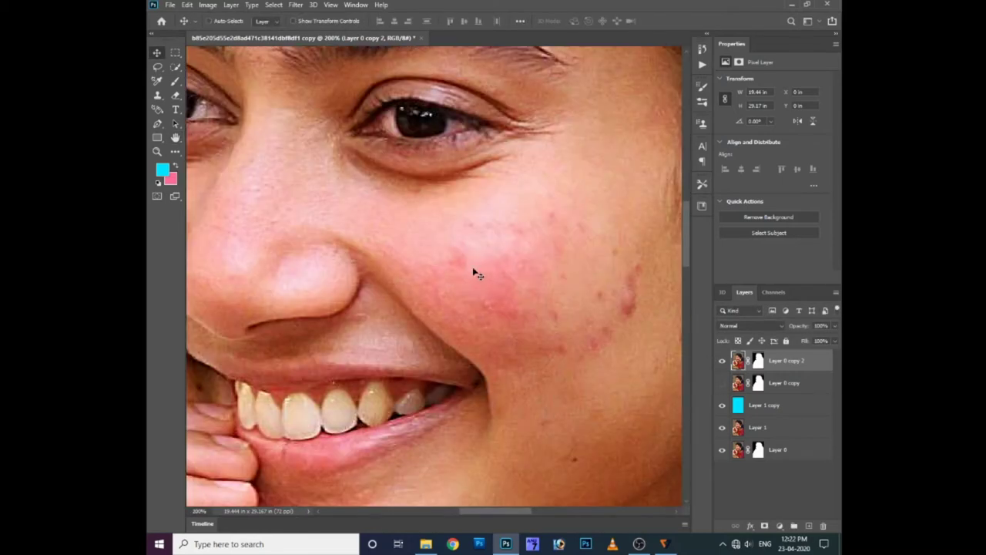
pyautogui.moveTo(478, 264); pyautogui.dragTo(473, 257)
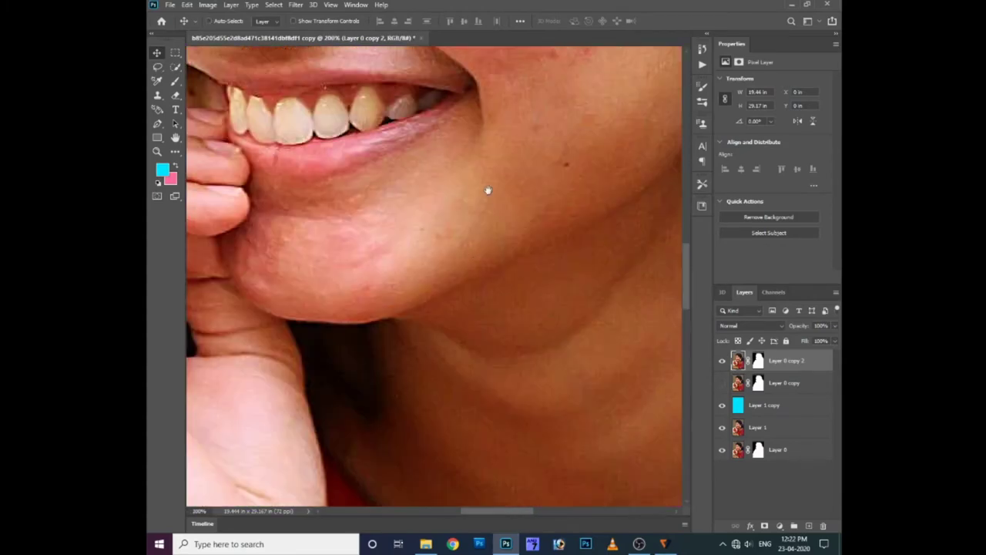
pyautogui.moveTo(488, 190); pyautogui.dragTo(513, 348)
pyautogui.rightClick(504, 279)
pyautogui.press('Escape')
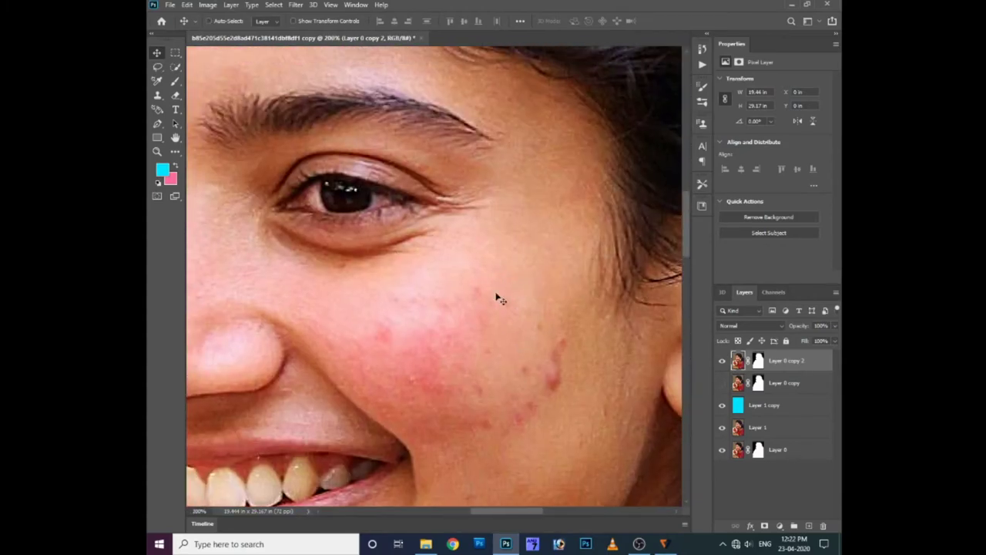
pyautogui.press('i')
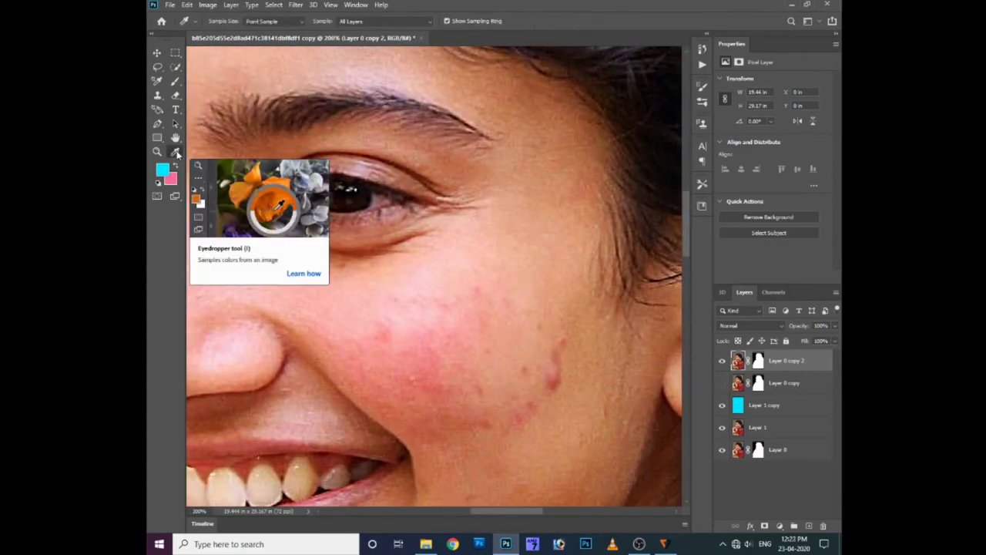
pyautogui.rightClick(176, 154)
pyautogui.click(220, 369)
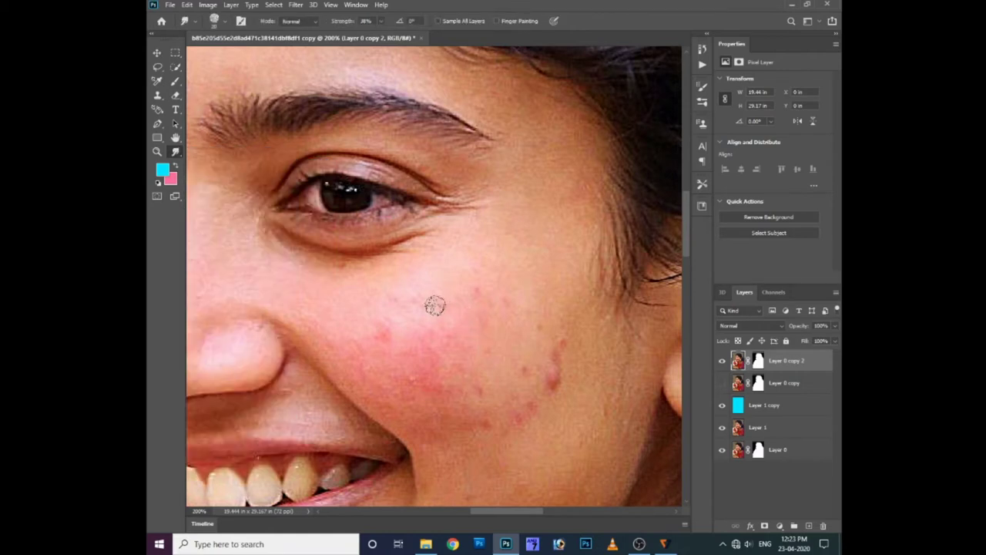
# Step: Smudge away the red blemishes on the cheek and below the crease
pyautogui.moveTo(426, 292)
pyautogui.mouseDown()
pyautogui.moveTo(445, 293)
pyautogui.moveTo(348, 319)
pyautogui.moveTo(404, 394)
pyautogui.moveTo(403, 341)
pyautogui.moveTo(449, 322)
pyautogui.moveTo(532, 348)
pyautogui.moveTo(545, 408)
pyautogui.moveTo(473, 423)
pyautogui.moveTo(396, 411)
pyautogui.moveTo(506, 396)
pyautogui.mouseUp()
pyautogui.moveTo(549, 254); pyautogui.dragTo(549, 282)
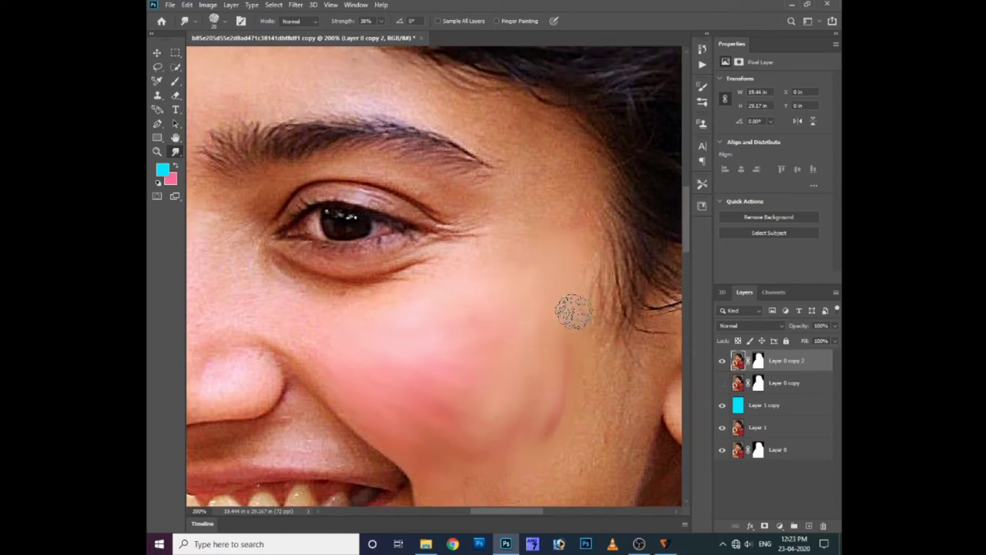
pyautogui.moveTo(590, 377); pyautogui.dragTo(559, 258)
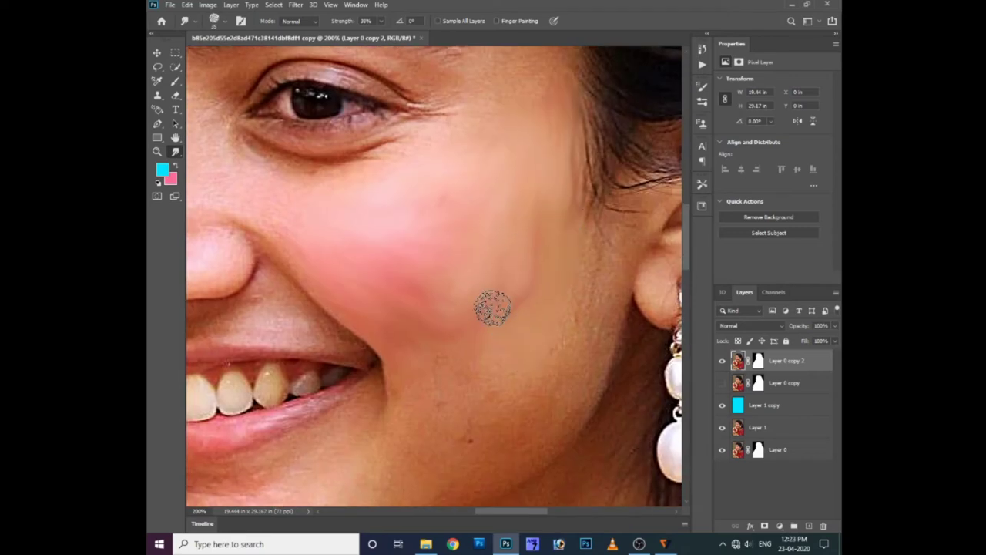
pyautogui.moveTo(607, 292); pyautogui.dragTo(626, 202)
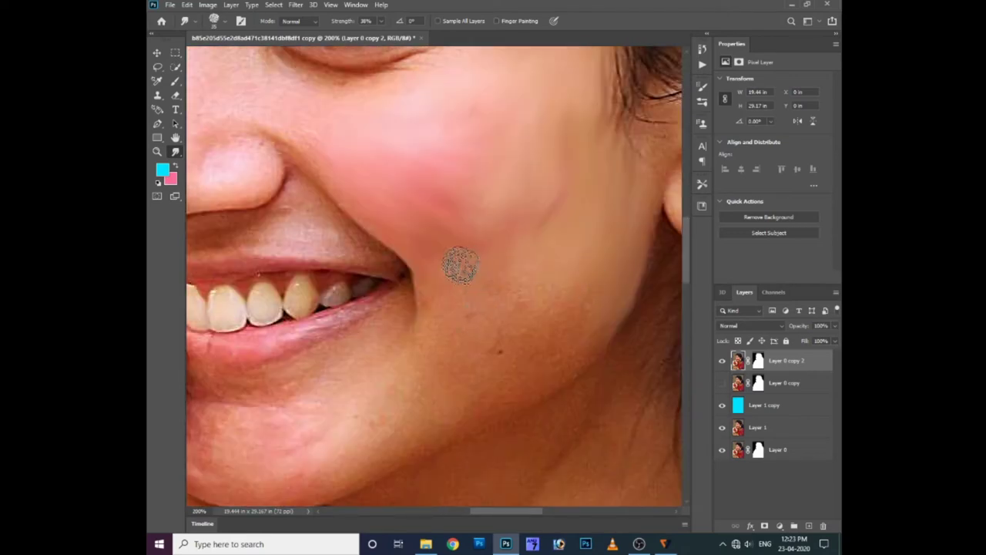
pyautogui.moveTo(530, 244)
pyautogui.mouseDown()
pyautogui.moveTo(557, 380)
pyautogui.moveTo(544, 299)
pyautogui.mouseUp()
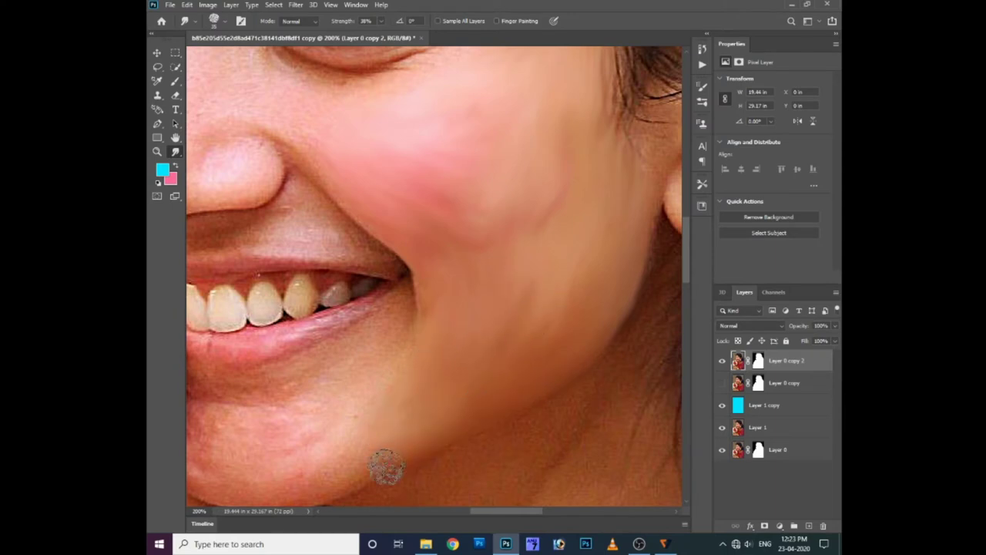
pyautogui.scroll(5, 548, 326)
pyautogui.hscroll(-1, 468, 303)
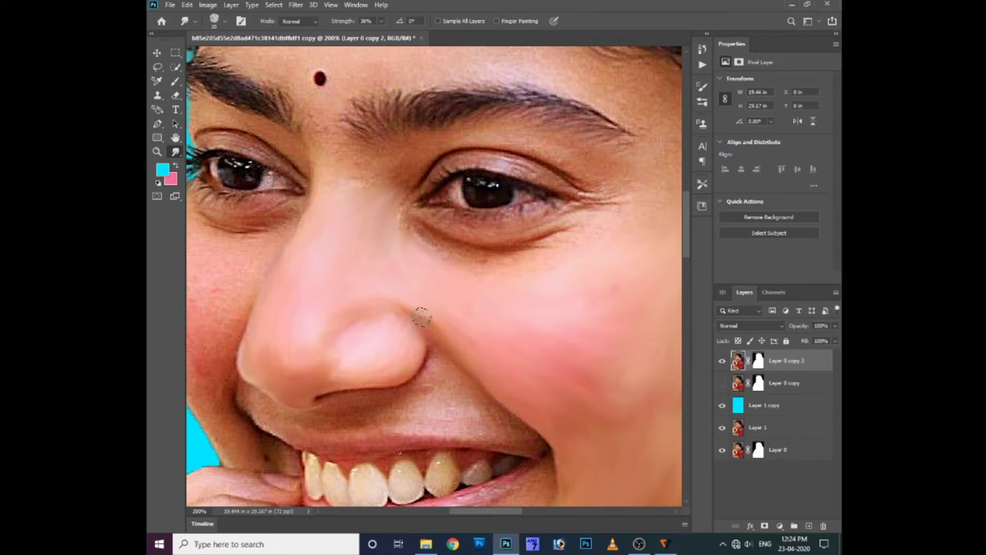
# Step: Smudge the skin beside the nose and soften the outer eye-corner creases
pyautogui.moveTo(498, 266); pyautogui.dragTo(433, 282)
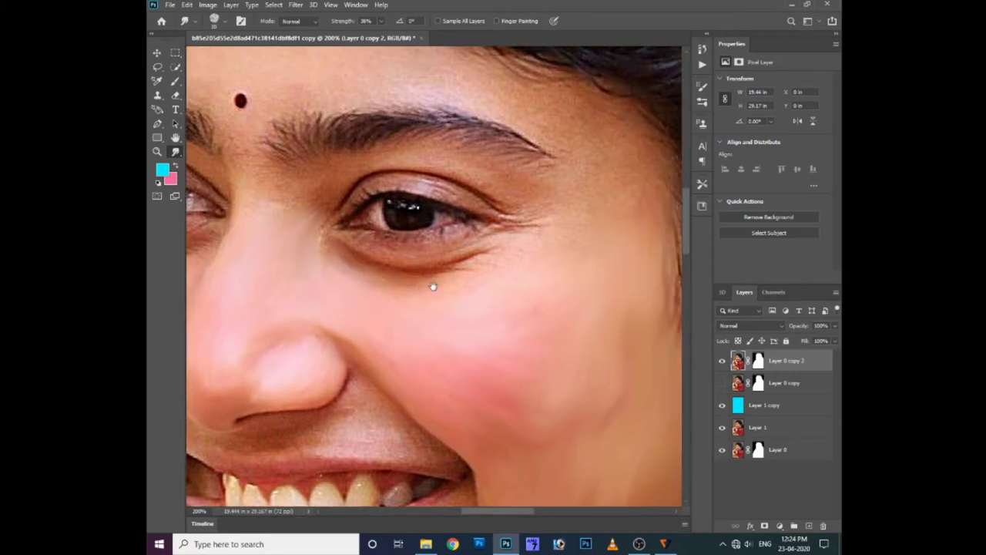
pyautogui.moveTo(420, 249); pyautogui.dragTo(528, 290)
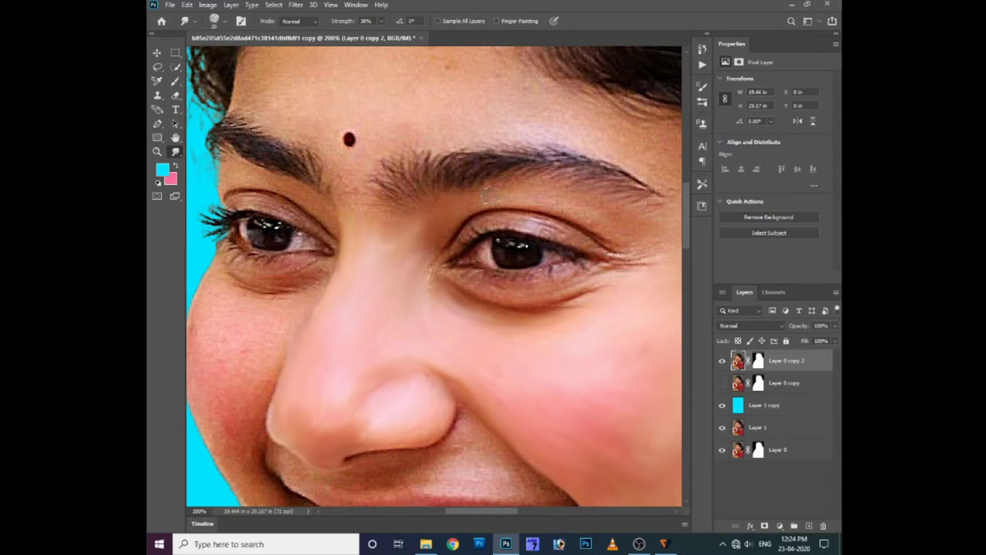
pyautogui.hscroll(2, 540, 210)
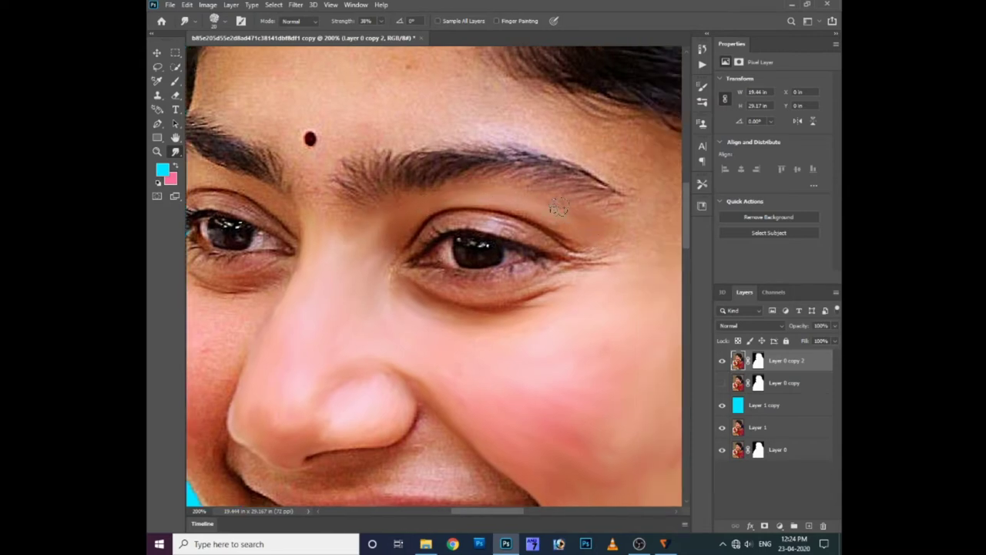
pyautogui.moveTo(595, 274); pyautogui.dragTo(618, 260)
pyautogui.hscroll(3, 625, 256)
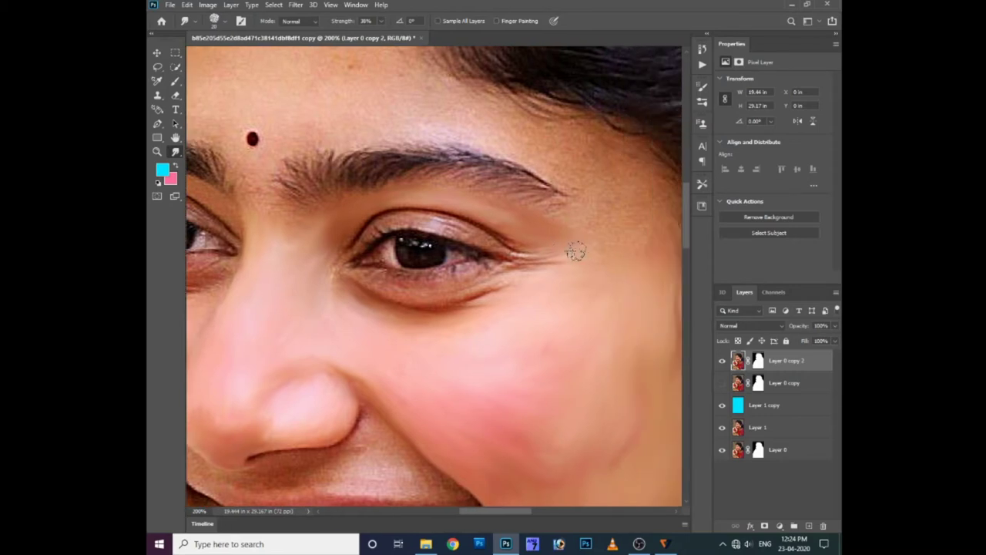
pyautogui.hscroll(-3, 604, 280)
pyautogui.scroll(-2, 380, 233)
pyautogui.hscroll(-3, 381, 234)
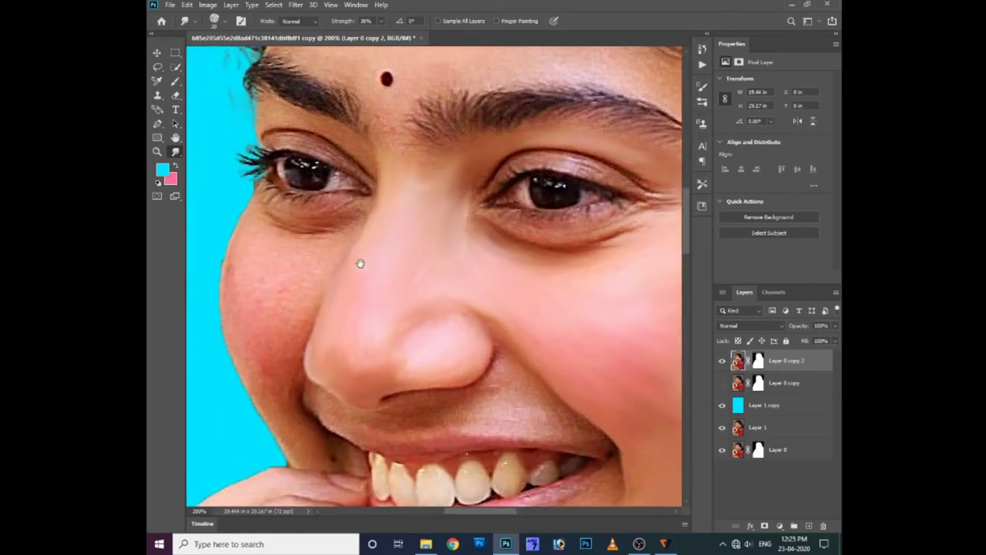
pyautogui.hscroll(-1, 359, 262)
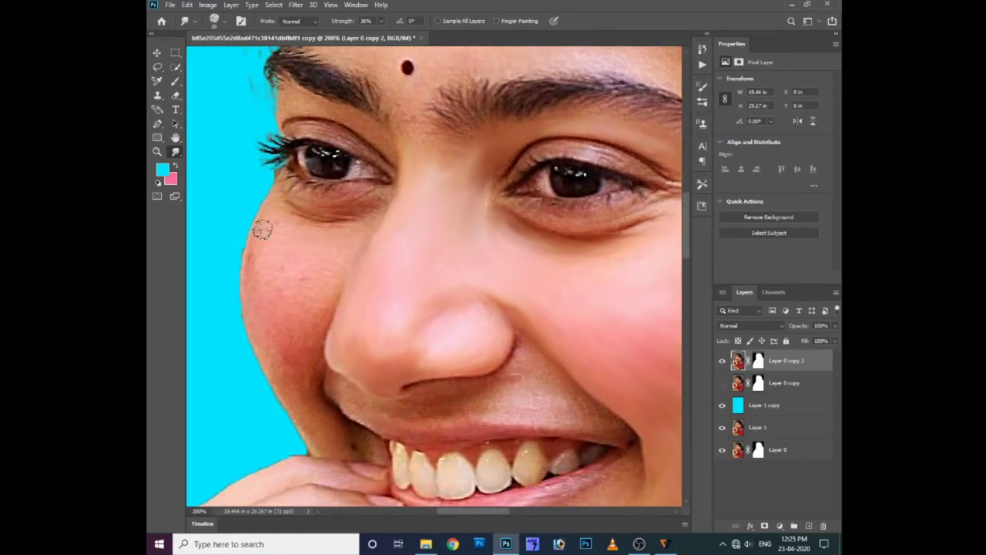
# Step: Smooth the left cheek edge blemish and lock Layer 0 copy 2's transparent pixels
pyautogui.moveTo(257, 226); pyautogui.dragTo(251, 286)
pyautogui.moveTo(268, 313); pyautogui.dragTo(267, 236)
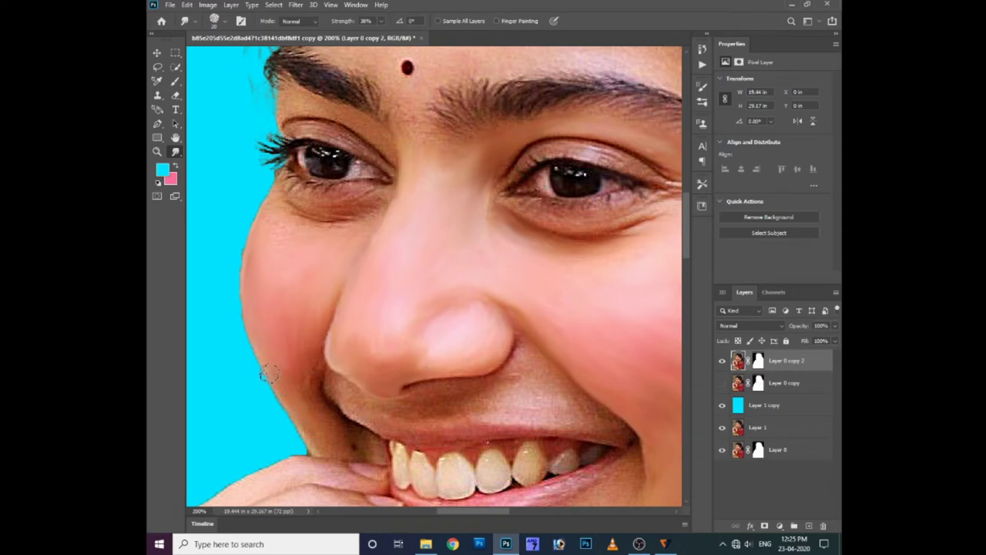
pyautogui.click(738, 342)
pyautogui.moveTo(329, 211); pyautogui.dragTo(409, 290)
# Step: Smudge along the left eyelid crease, shrinking the brush for a finer second stroke
pyautogui.press('[')
pyautogui.press('[')
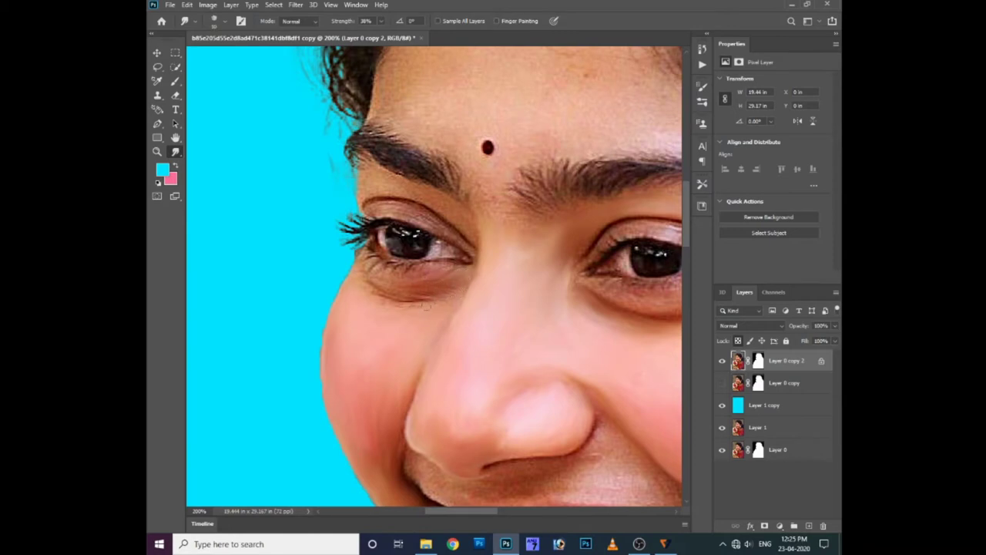
pyautogui.press(']')
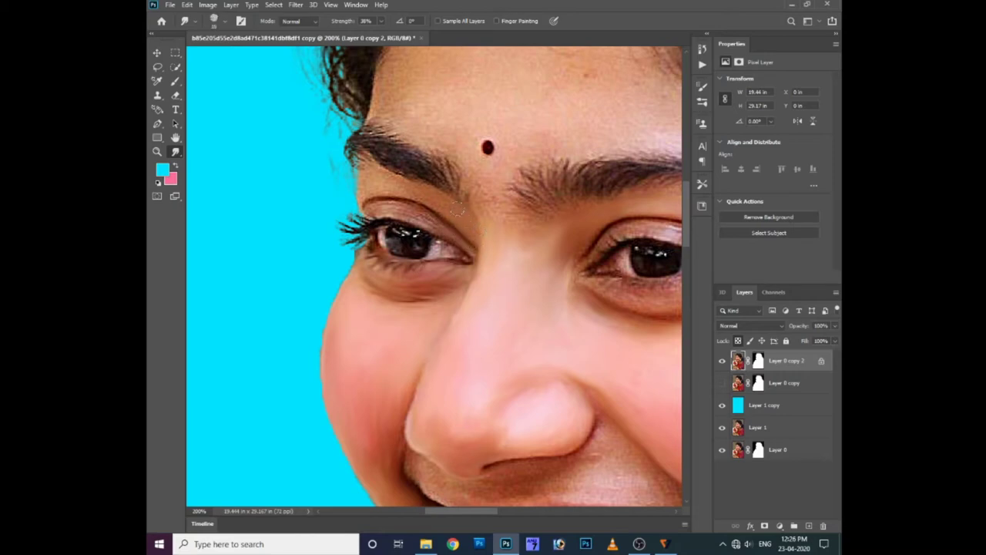
pyautogui.moveTo(456, 207); pyautogui.dragTo(362, 202)
pyautogui.press('[')
pyautogui.moveTo(419, 205); pyautogui.dragTo(398, 201)
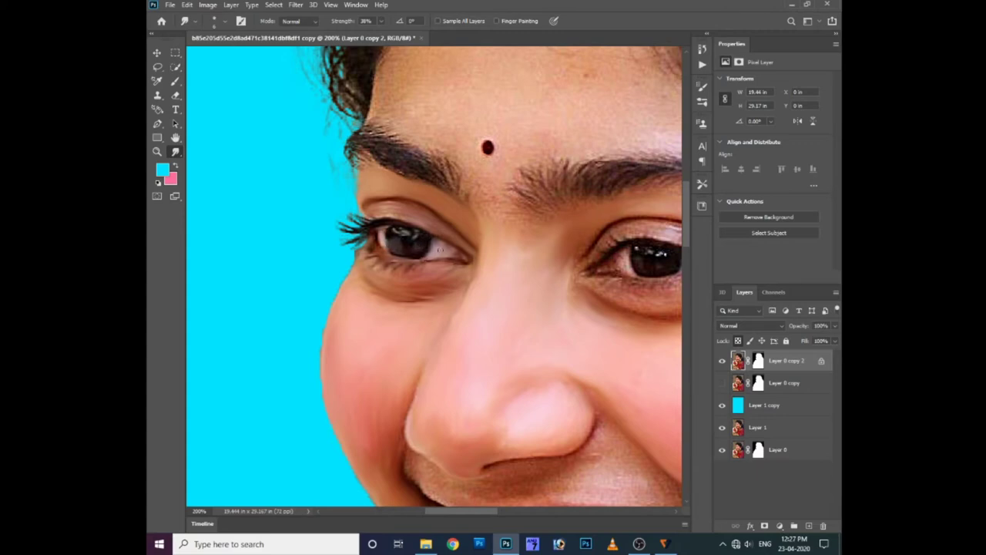
pyautogui.moveTo(613, 242); pyautogui.dragTo(511, 265)
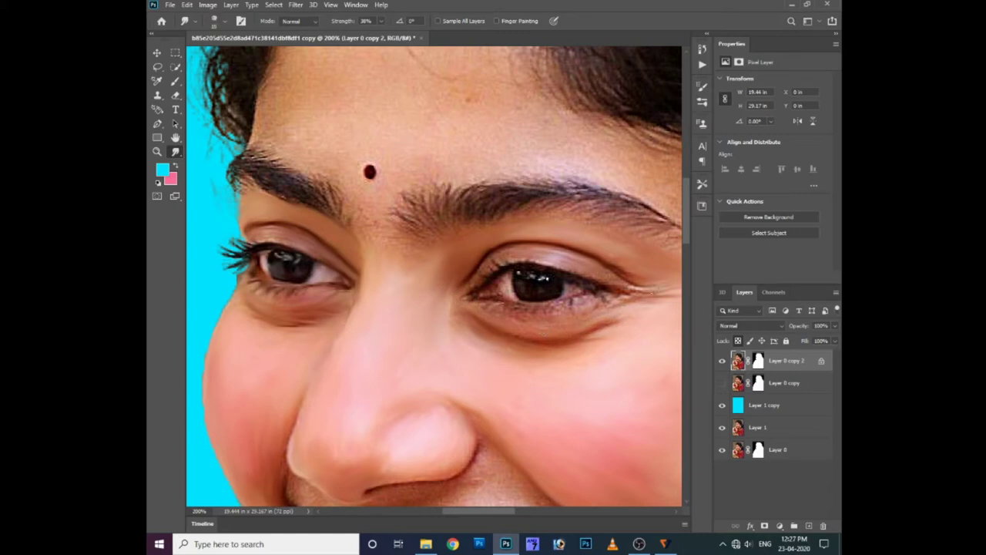
# Step: Smudge the skin around the outer corner of the right eye and temple
pyautogui.moveTo(621, 294); pyautogui.dragTo(539, 302)
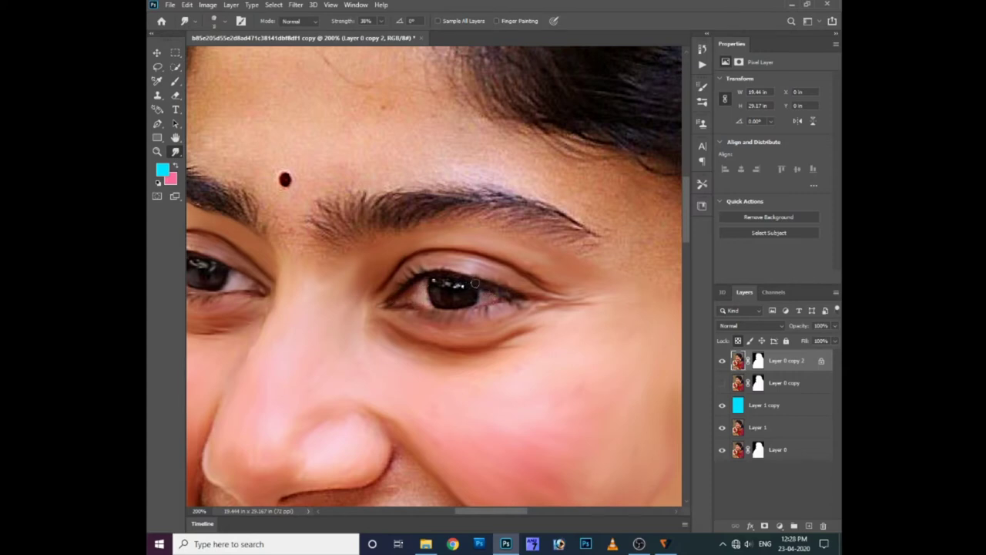
pyautogui.moveTo(436, 279); pyautogui.dragTo(460, 290)
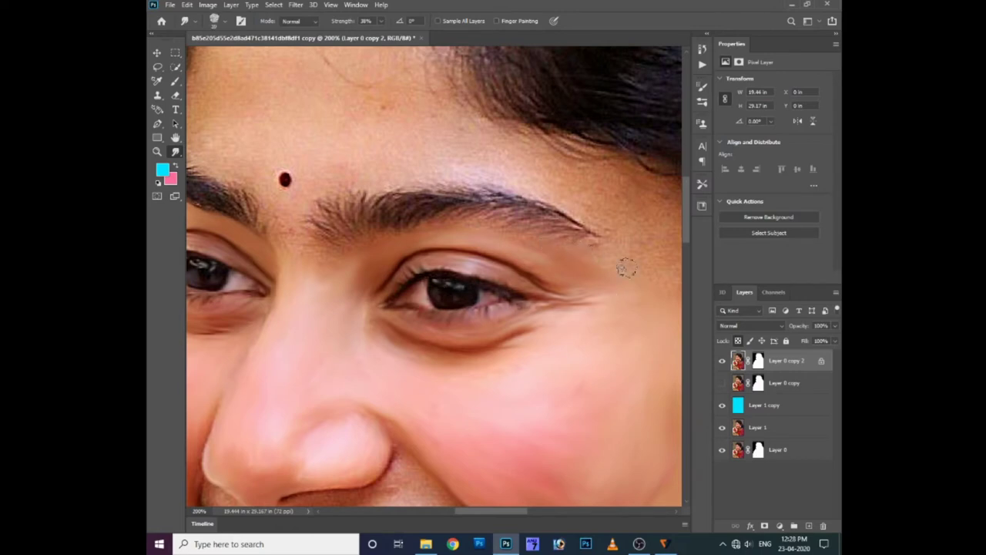
pyautogui.moveTo(590, 321); pyautogui.dragTo(478, 291)
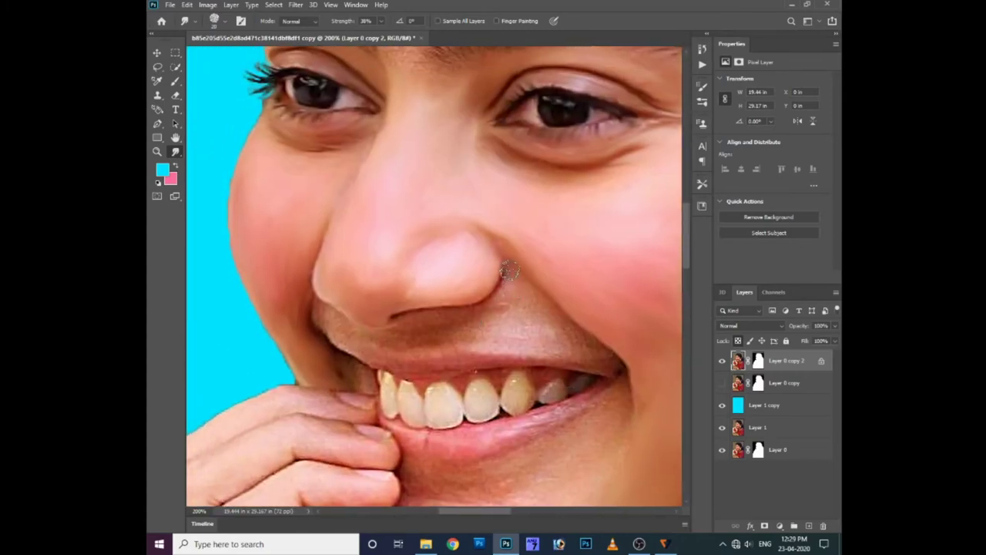
# Step: Smudge the smile line, upper-lip skin and mouth-corner crease, enlarging the brush to 15, then 30
pyautogui.moveTo(509, 270); pyautogui.dragTo(508, 307)
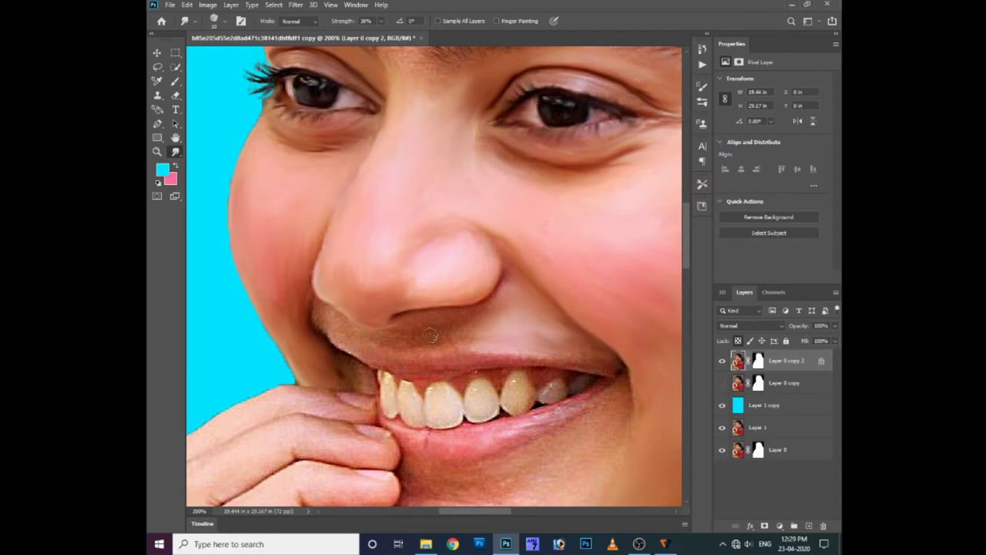
pyautogui.press(']')
pyautogui.moveTo(330, 313); pyautogui.dragTo(356, 335)
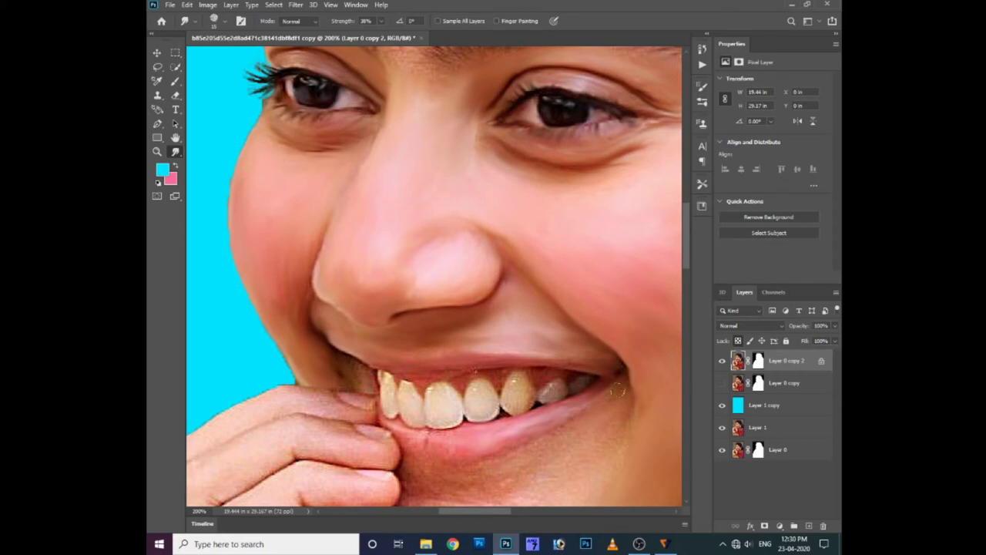
pyautogui.moveTo(622, 385); pyautogui.dragTo(615, 363)
pyautogui.press(']')
pyautogui.press(']')
pyautogui.press(']')
pyautogui.scroll(-1, 601, 401)
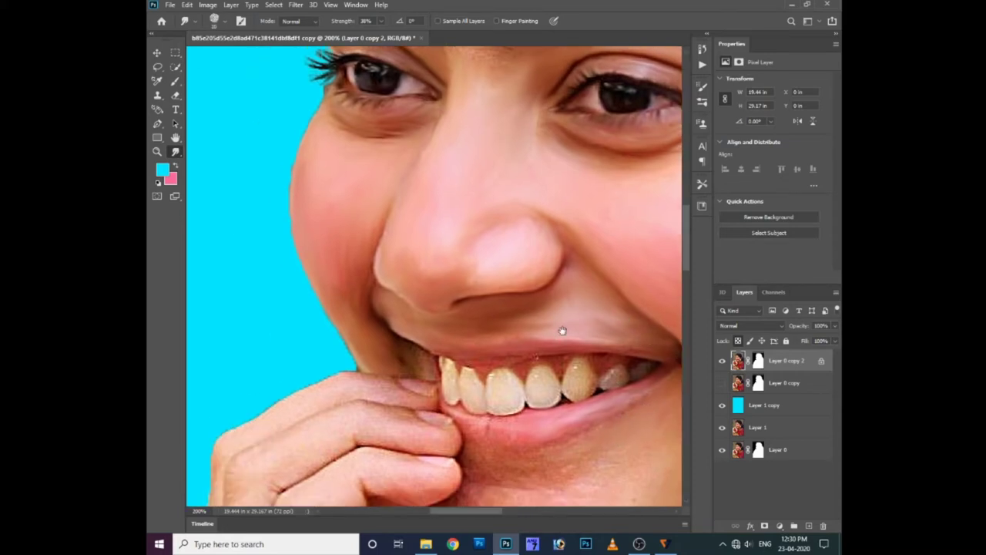
pyautogui.scroll(-2, 563, 386)
pyautogui.scroll(-2, 523, 416)
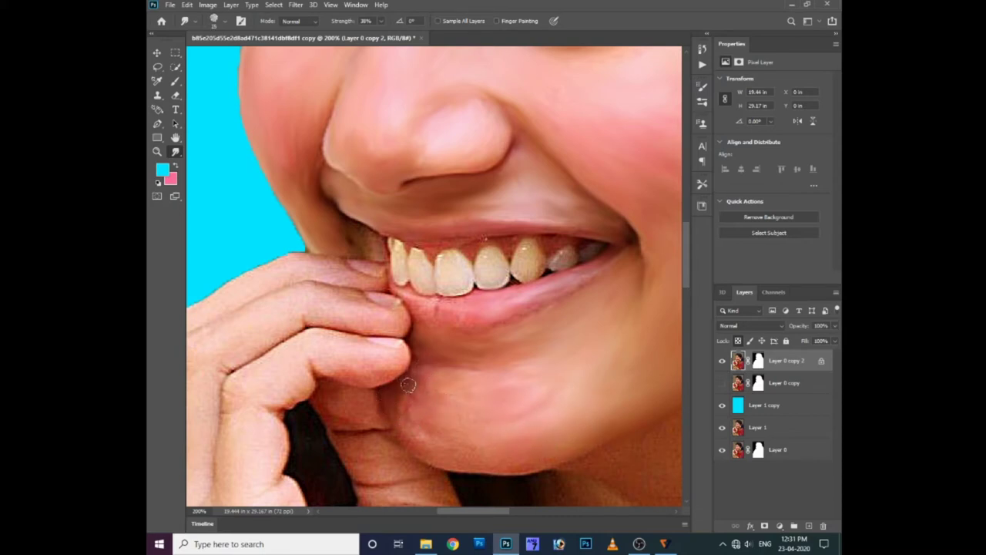
# Step: Smudge the chin skin just below the lower lip in one stroke
pyautogui.moveTo(390, 416); pyautogui.dragTo(416, 340)
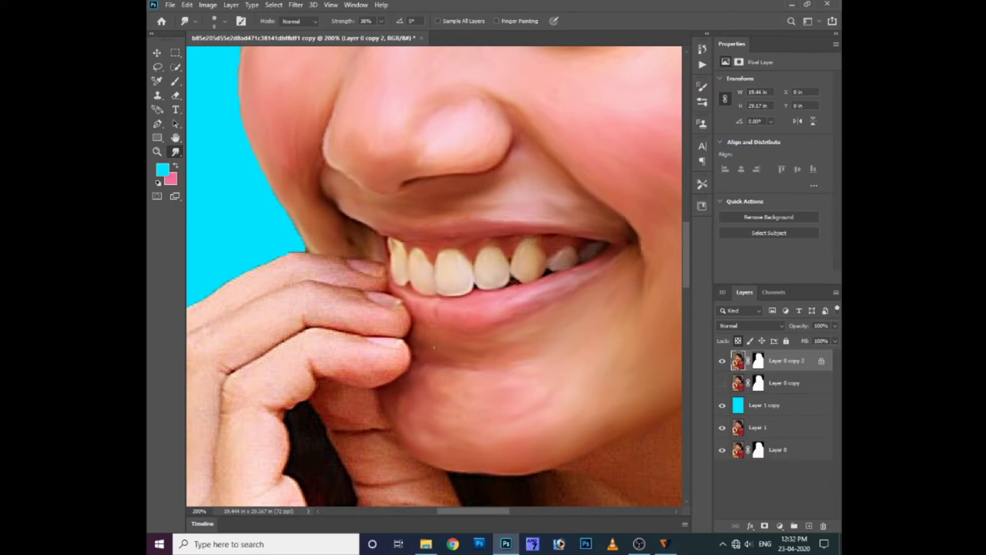
# Step: Scroll up to the forehead and smudge the forehead skin toward the hairline
pyautogui.hscroll(2, 558, 362)
pyautogui.hscroll(1, 493, 352)
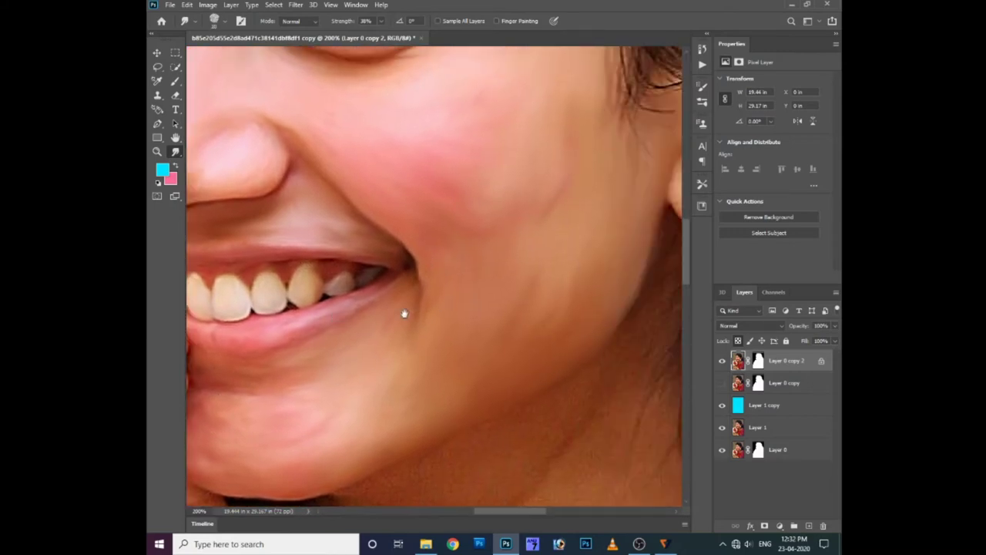
pyautogui.scroll(2, 406, 313)
pyautogui.scroll(5, 498, 273)
pyautogui.hscroll(-2, 352, 278)
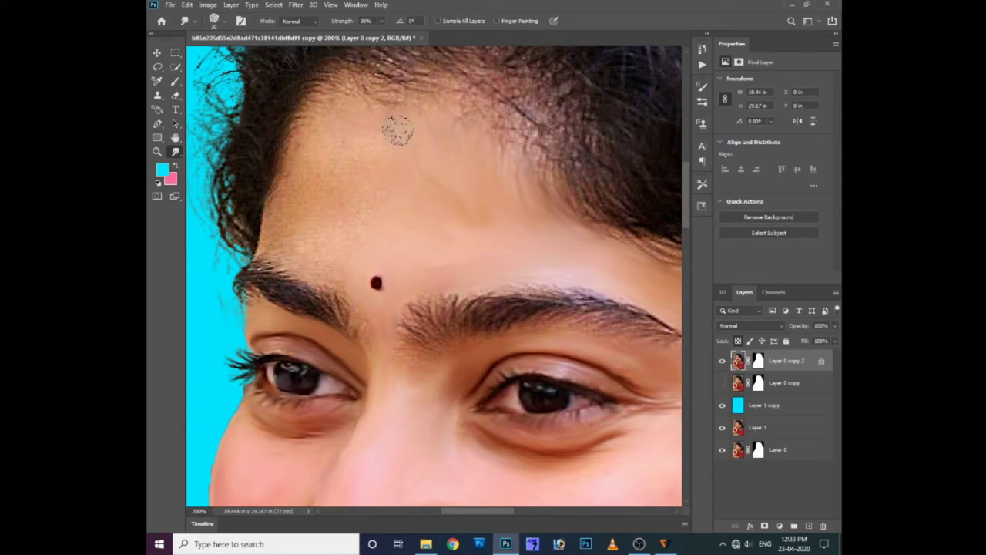
pyautogui.moveTo(345, 160)
pyautogui.mouseDown()
pyautogui.moveTo(365, 172)
pyautogui.moveTo(434, 110)
pyautogui.moveTo(375, 188)
pyautogui.moveTo(289, 213)
pyautogui.moveTo(306, 249)
pyautogui.moveTo(346, 249)
pyautogui.moveTo(304, 160)
pyautogui.moveTo(352, 270)
pyautogui.moveTo(398, 157)
pyautogui.moveTo(332, 126)
pyautogui.moveTo(358, 151)
pyautogui.moveTo(327, 193)
pyautogui.moveTo(416, 161)
pyautogui.moveTo(467, 189)
pyautogui.moveTo(523, 123)
pyautogui.moveTo(504, 172)
pyautogui.moveTo(462, 104)
pyautogui.moveTo(405, 85)
pyautogui.moveTo(373, 100)
pyautogui.mouseUp()
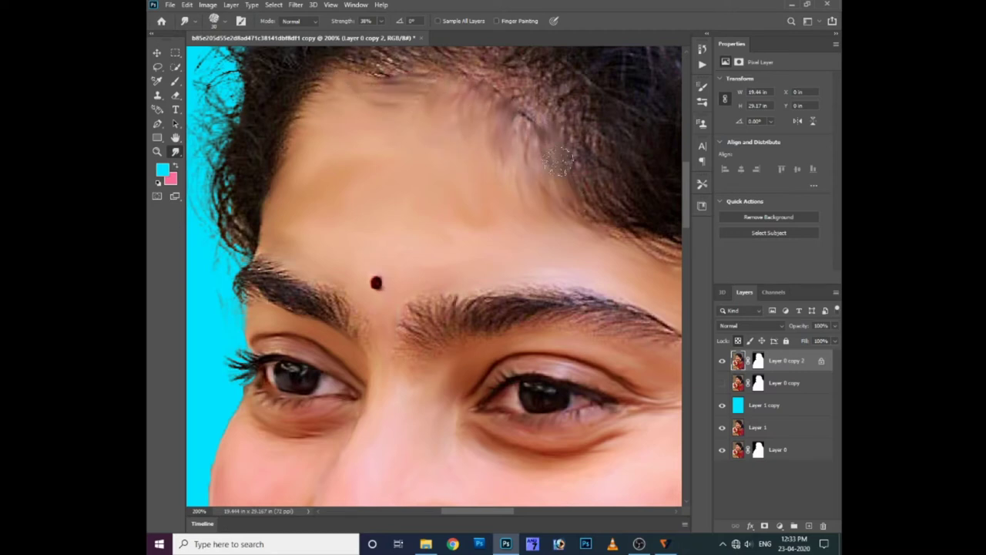
# Step: Zoom to fit, then 100%, and load Layer 0 copy 2's mask as a selection
pyautogui.scroll(1, 543, 216)
pyautogui.scroll(-5, 465, 203)
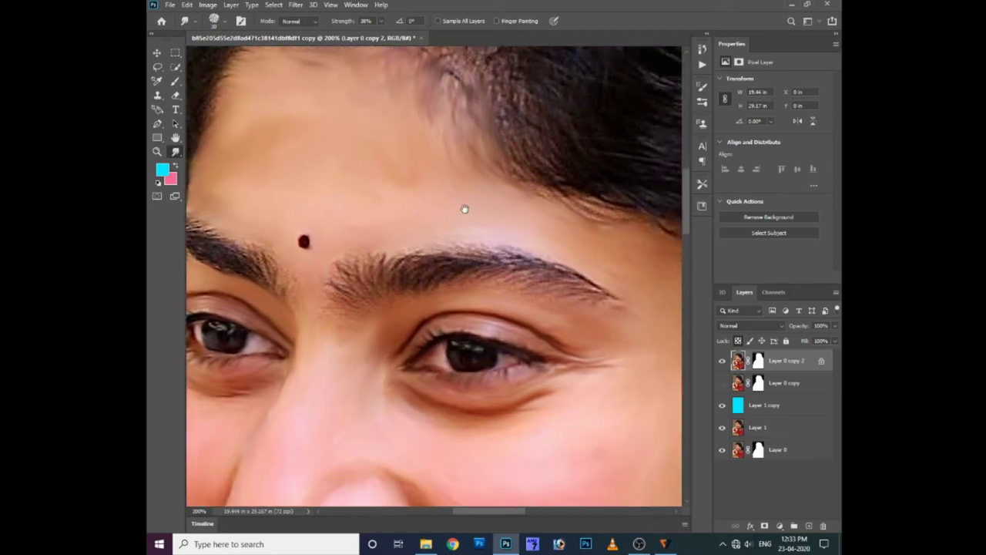
pyautogui.hscroll(2, 465, 202)
pyautogui.hotkey('ctrl', '0')
pyautogui.hotkey('ctrl', '1')
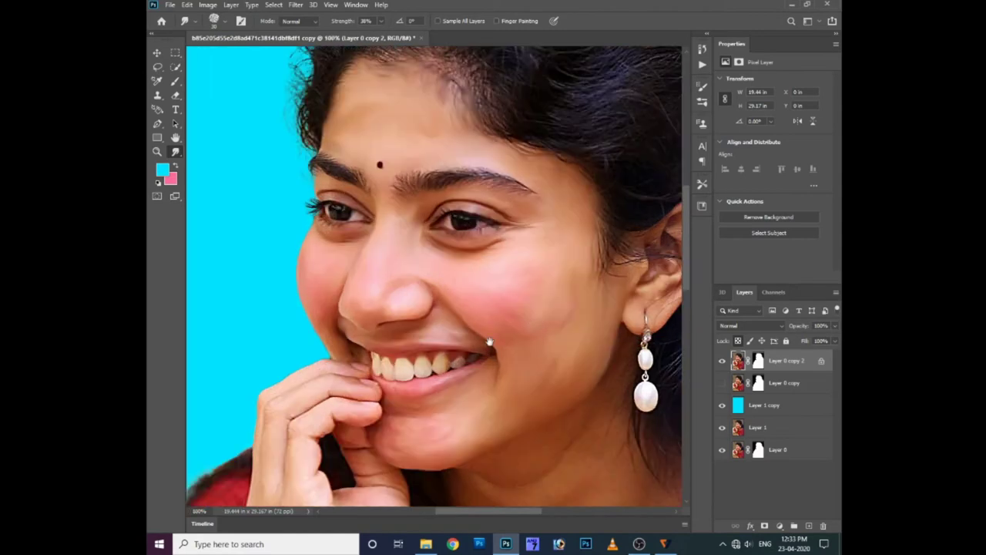
pyautogui.scroll(-2, 467, 278)
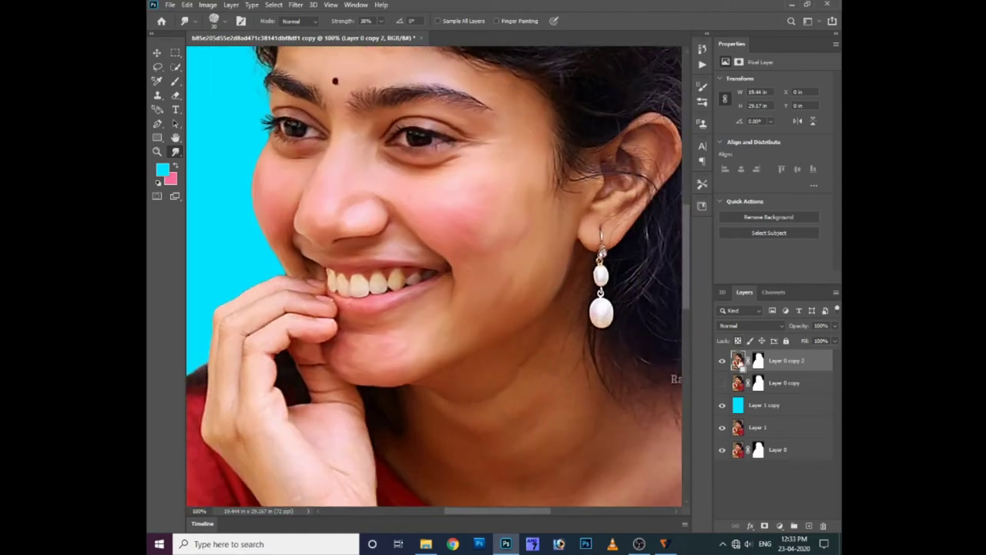
pyautogui.keyDown('ctrl'); pyautogui.click(738, 362); pyautogui.keyUp('ctrl')
pyautogui.keyDown('ctrl'); pyautogui.click(758, 362); pyautogui.keyUp('ctrl')
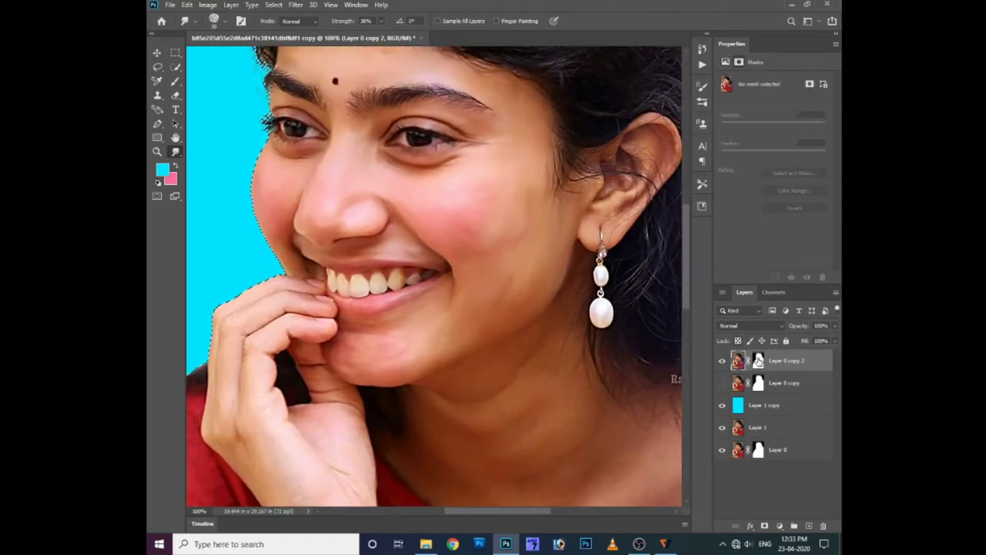
# Step: Dismiss Feather, target Layer 0 copy 2's layer mask, deselect, and zoom to 66.67%
pyautogui.hotkey('shift', 'F6')
pyautogui.press('Return')
pyautogui.click(758, 362)
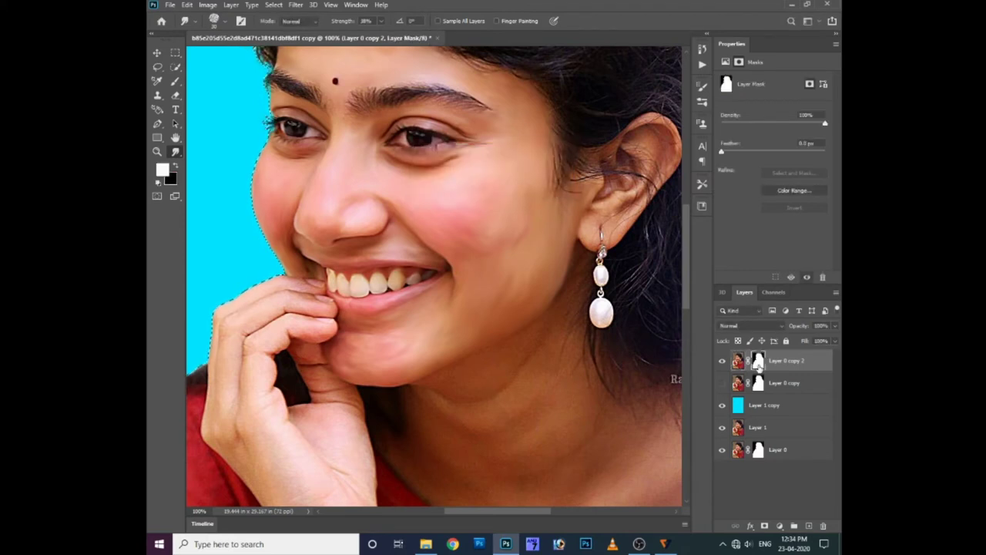
pyautogui.hotkey('ctrl', 'd')
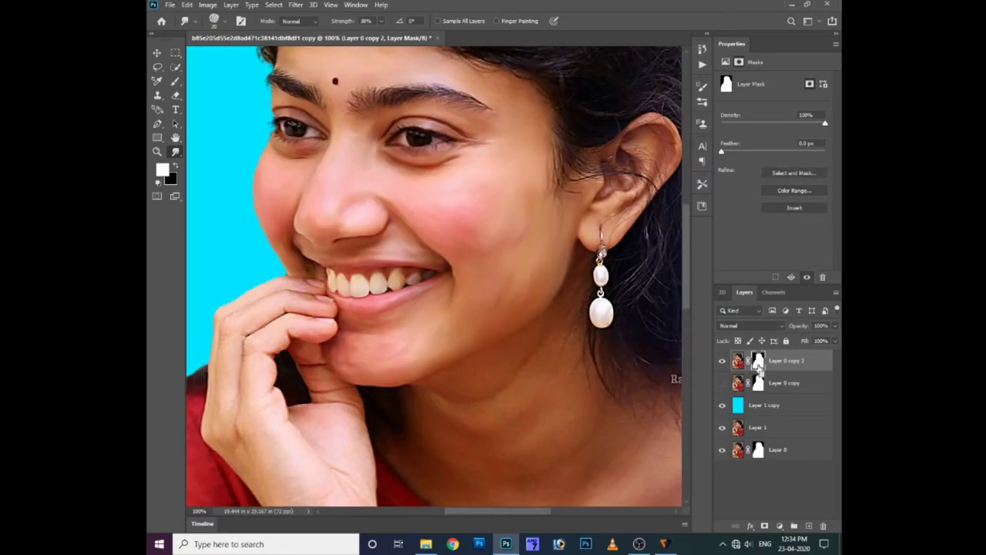
pyautogui.hotkey('ctrl', '-')
pyautogui.hotkey('ctrl', '-')
pyautogui.hotkey('ctrl', '-')
pyautogui.hotkey('ctrl', '+')
pyautogui.hotkey('ctrl', '+')
pyautogui.hotkey('ctrl', '+')
pyautogui.hotkey('ctrl', '+')
# Step: Zoom in on the chin and neck and pan around to the red neckline
pyautogui.rightClick(518, 299)
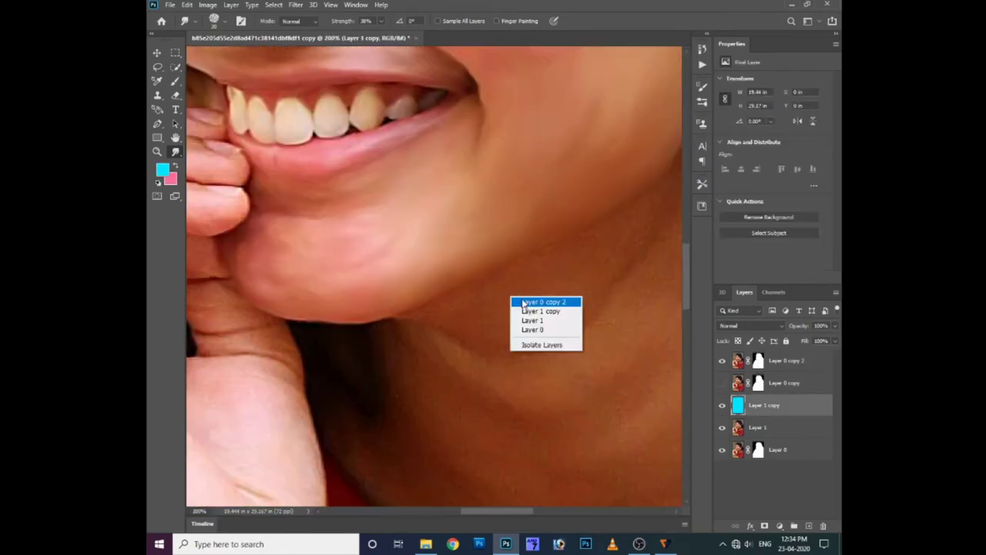
pyautogui.moveTo(539, 304); pyautogui.dragTo(400, 306)
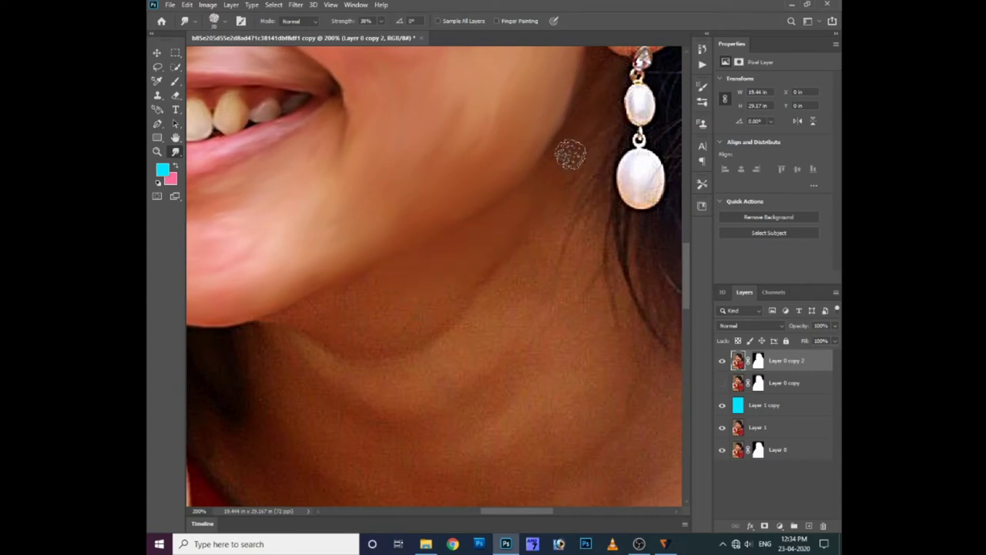
pyautogui.moveTo(583, 110); pyautogui.dragTo(548, 146)
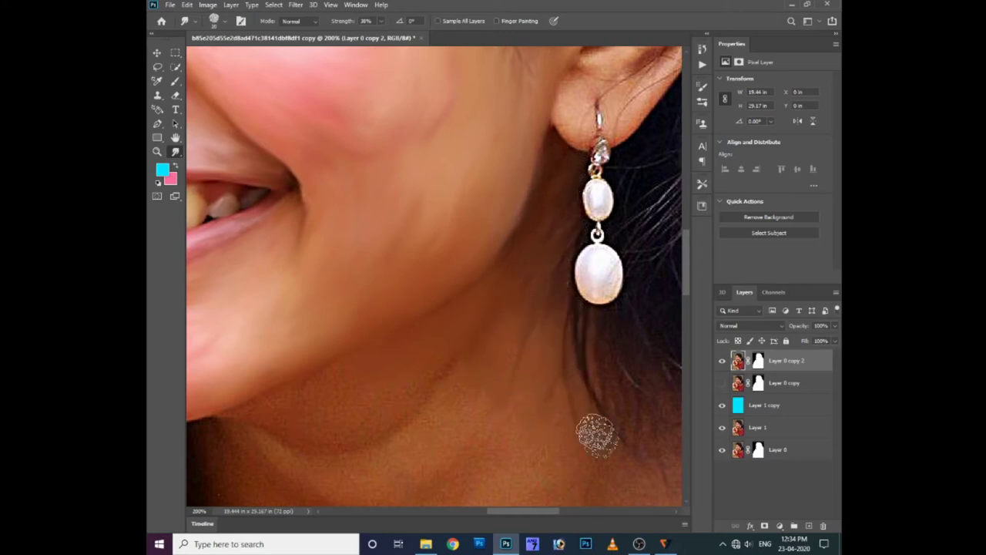
pyautogui.moveTo(591, 469); pyautogui.dragTo(591, 382)
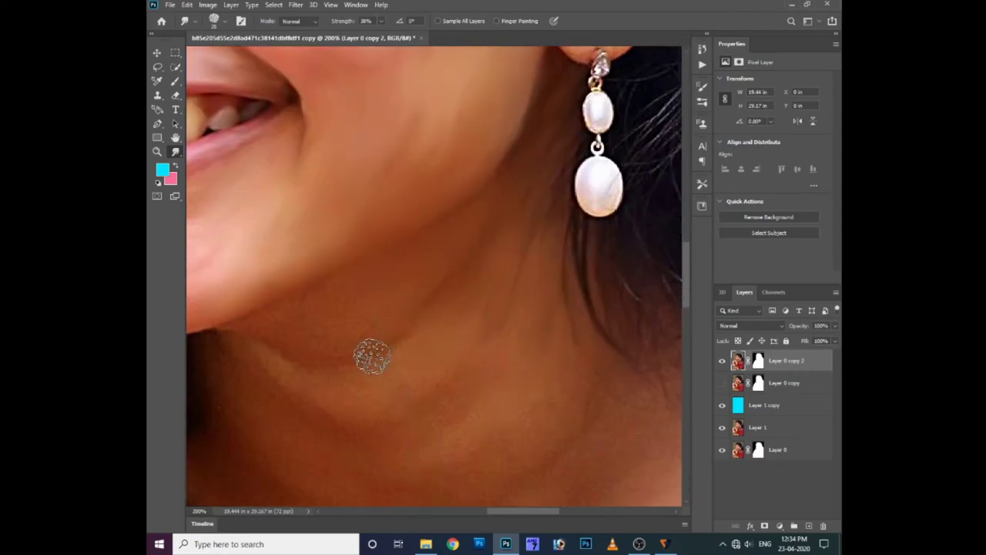
pyautogui.moveTo(399, 389); pyautogui.dragTo(517, 392)
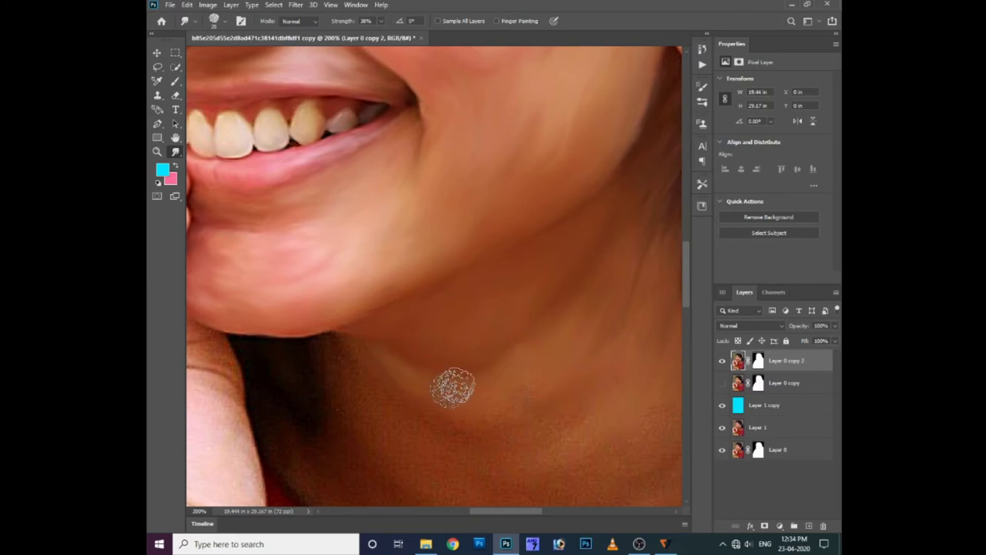
pyautogui.moveTo(624, 383); pyautogui.dragTo(539, 298)
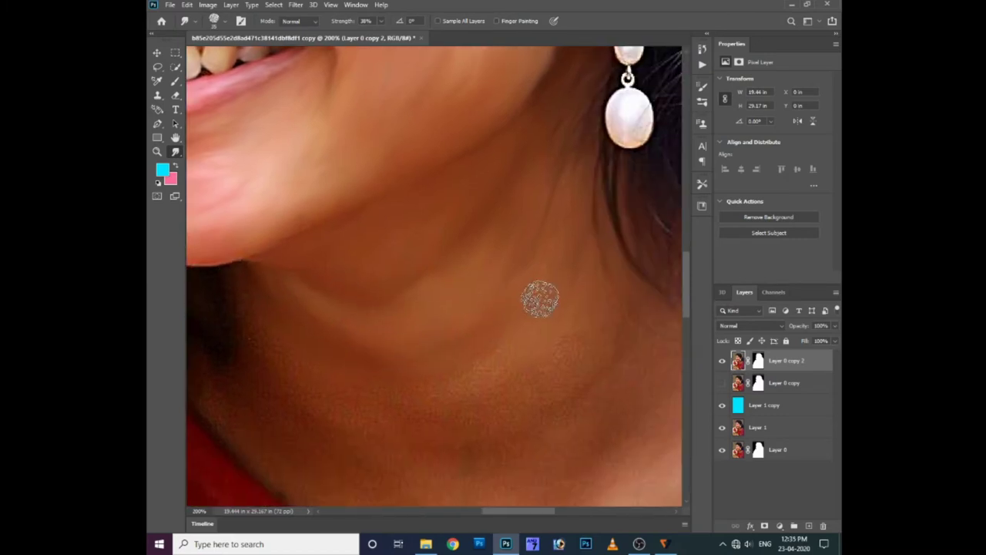
pyautogui.moveTo(617, 319); pyautogui.dragTo(513, 303)
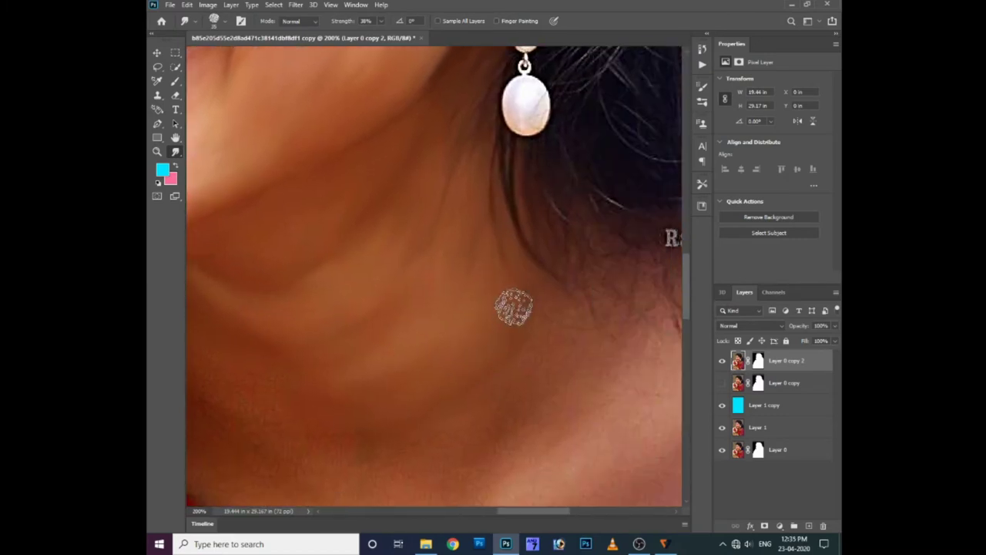
pyautogui.moveTo(462, 451)
pyautogui.mouseDown()
pyautogui.moveTo(497, 364)
pyautogui.moveTo(326, 275)
pyautogui.mouseUp()
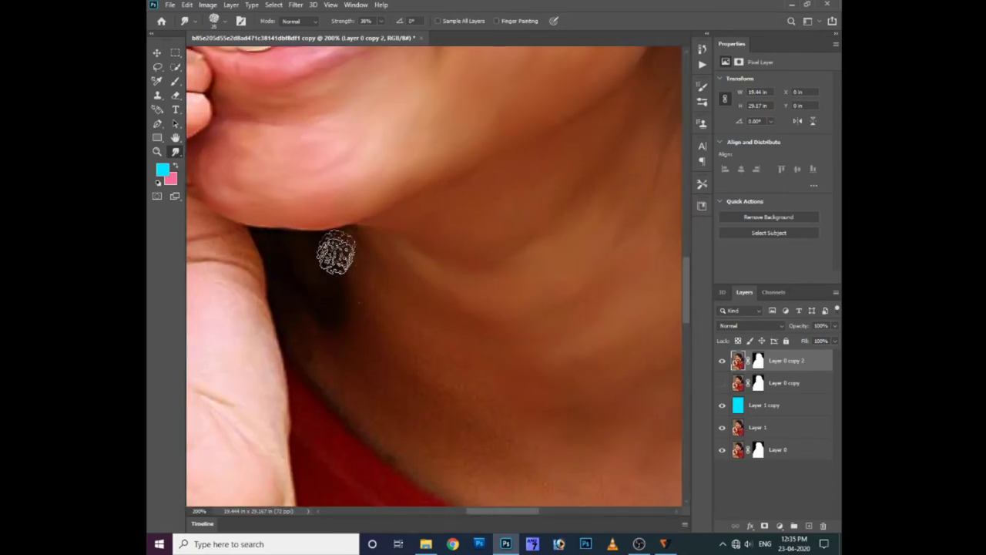
# Step: Smudge the chin shadow across the neck down toward the red neckline
pyautogui.moveTo(357, 247)
pyautogui.mouseDown()
pyautogui.moveTo(403, 341)
pyautogui.moveTo(379, 324)
pyautogui.mouseUp()
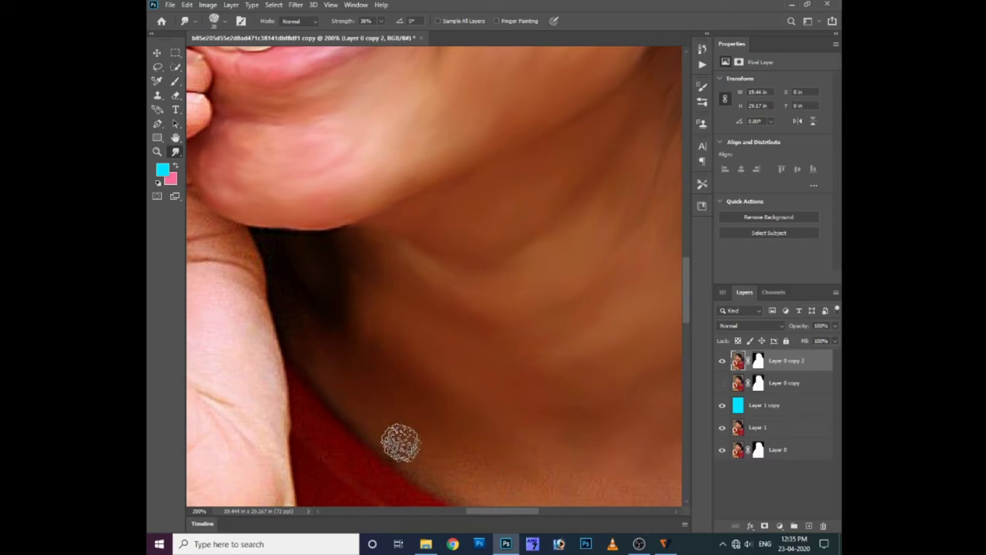
pyautogui.moveTo(398, 442); pyautogui.dragTo(313, 352)
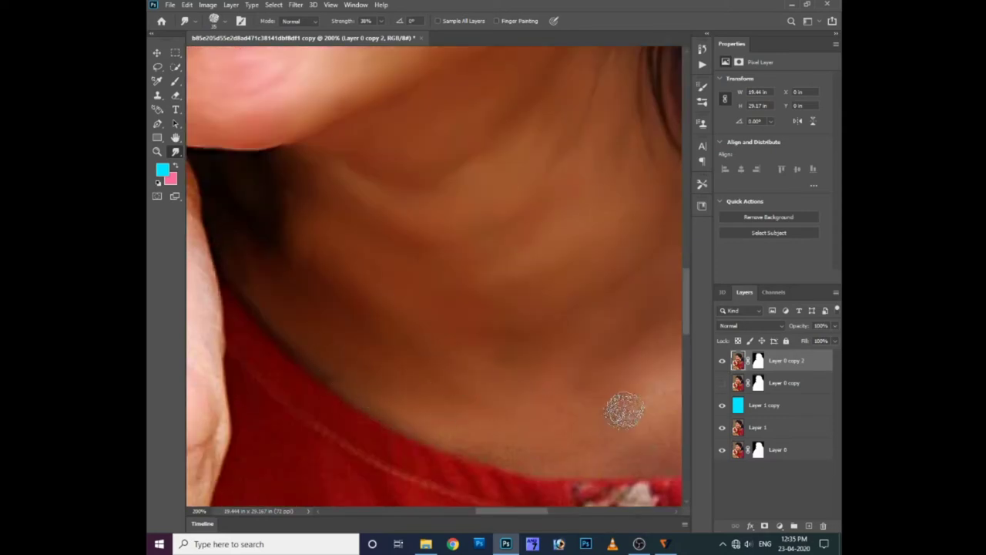
pyautogui.moveTo(418, 429); pyautogui.dragTo(387, 436)
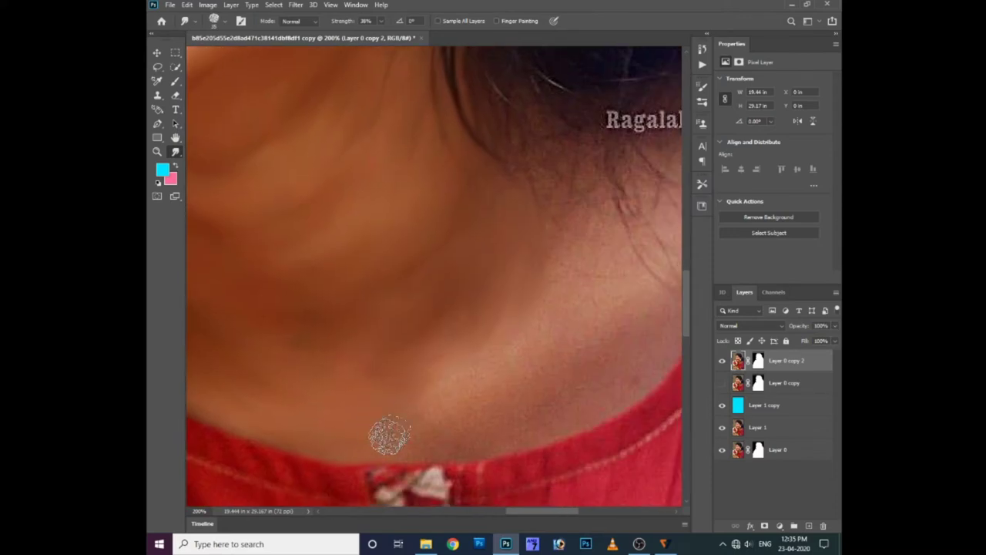
pyautogui.moveTo(517, 343); pyautogui.dragTo(482, 351)
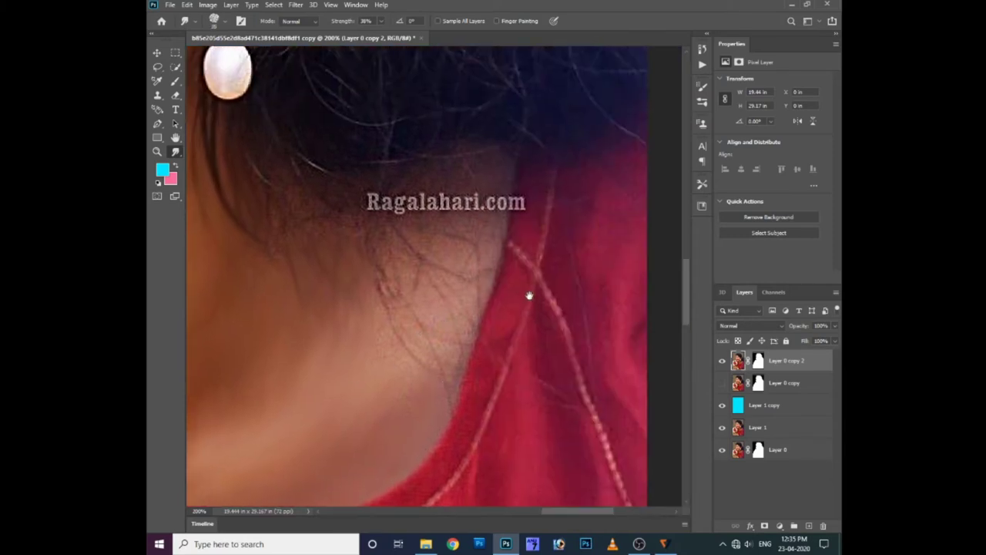
pyautogui.moveTo(632, 331); pyautogui.dragTo(431, 409)
# Step: Smear away the Ragalahari.com watermark letters, blending the leftover blotch into hair and skin
pyautogui.moveTo(311, 207); pyautogui.dragTo(392, 227)
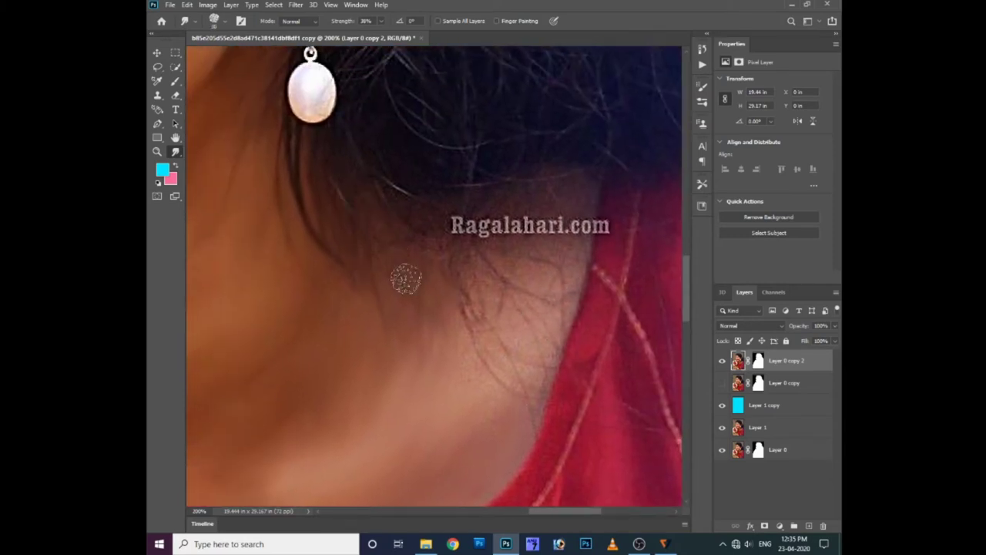
pyautogui.scroll(3, 430, 282)
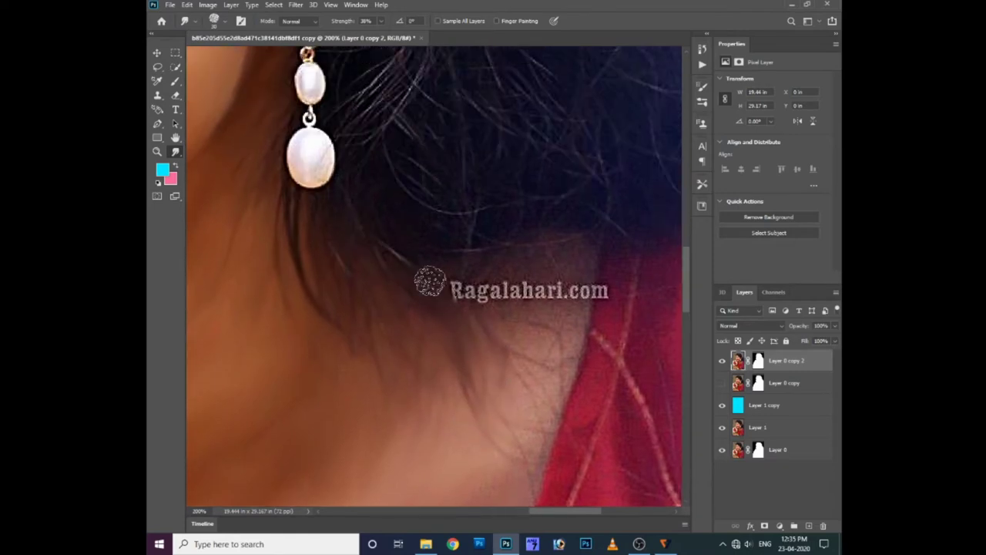
pyautogui.moveTo(430, 282)
pyautogui.mouseDown()
pyautogui.moveTo(488, 302)
pyautogui.moveTo(539, 409)
pyautogui.mouseUp()
pyautogui.moveTo(563, 362)
pyautogui.mouseDown()
pyautogui.moveTo(490, 277)
pyautogui.moveTo(543, 287)
pyautogui.moveTo(570, 332)
pyautogui.mouseUp()
pyautogui.moveTo(589, 251); pyautogui.dragTo(582, 308)
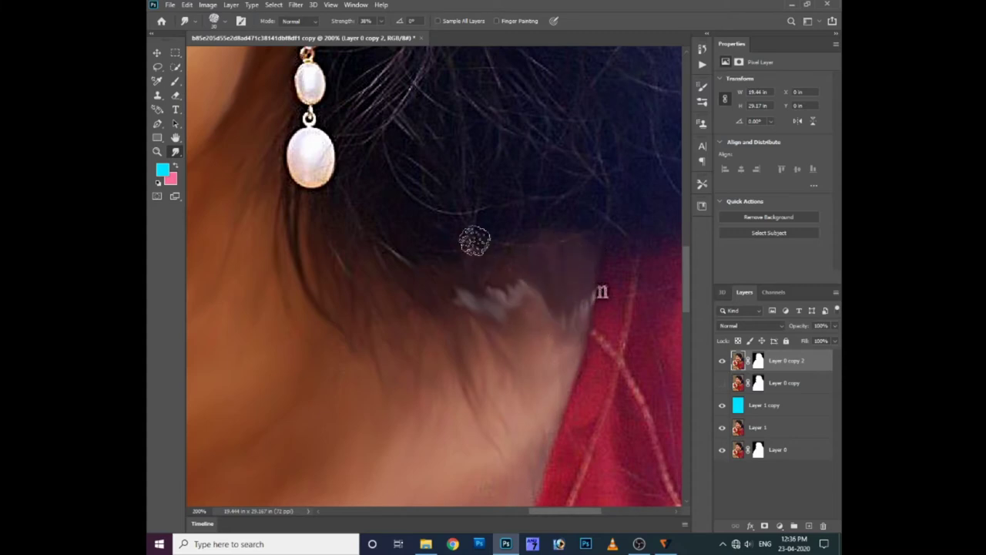
pyautogui.moveTo(475, 241)
pyautogui.mouseDown()
pyautogui.moveTo(510, 258)
pyautogui.moveTo(480, 286)
pyautogui.moveTo(539, 316)
pyautogui.moveTo(551, 355)
pyautogui.mouseUp()
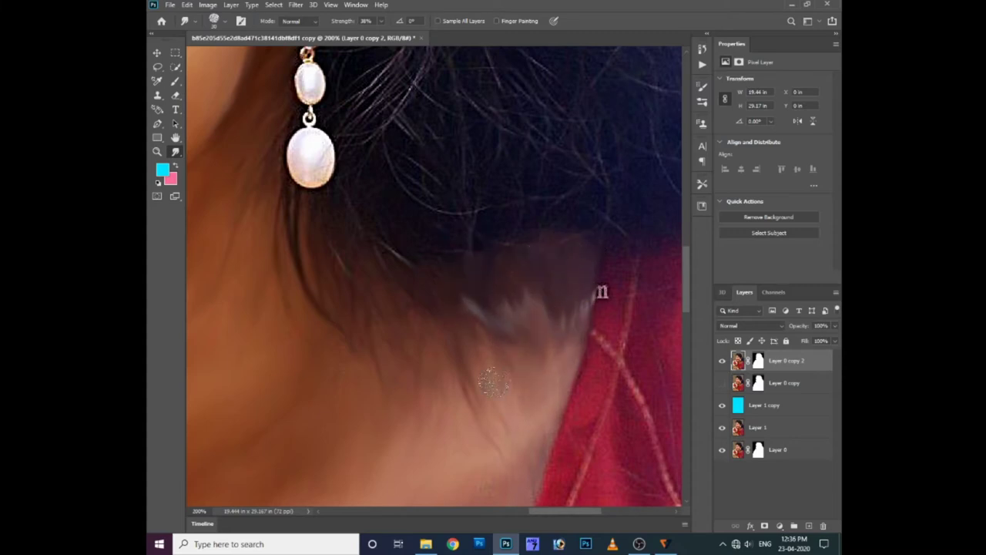
pyautogui.moveTo(374, 330)
pyautogui.mouseDown()
pyautogui.moveTo(407, 269)
pyautogui.moveTo(403, 245)
pyautogui.mouseUp()
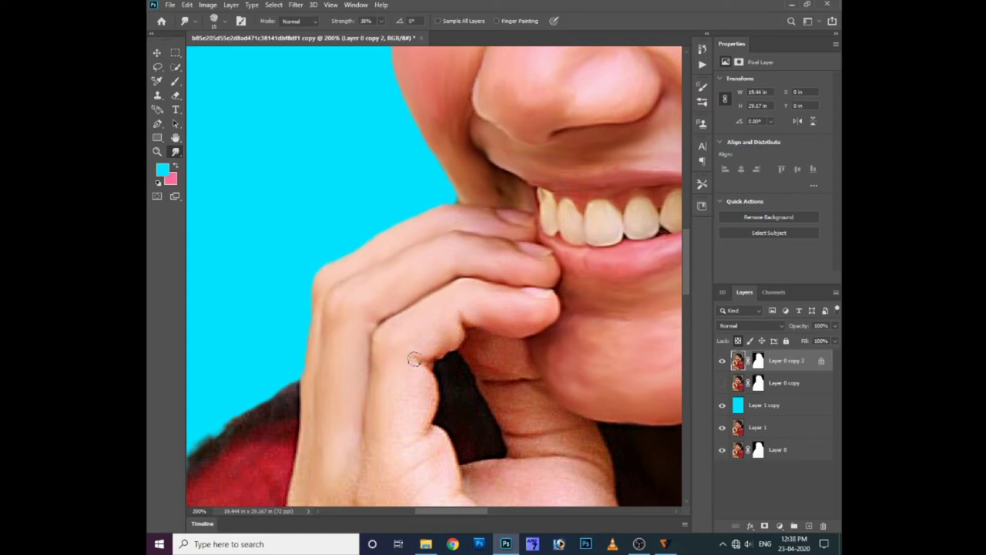
# Step: Smudge the shadowed finger edge and outer hand edge, then shrink the brush for finer strokes
pyautogui.moveTo(413, 426); pyautogui.dragTo(433, 369)
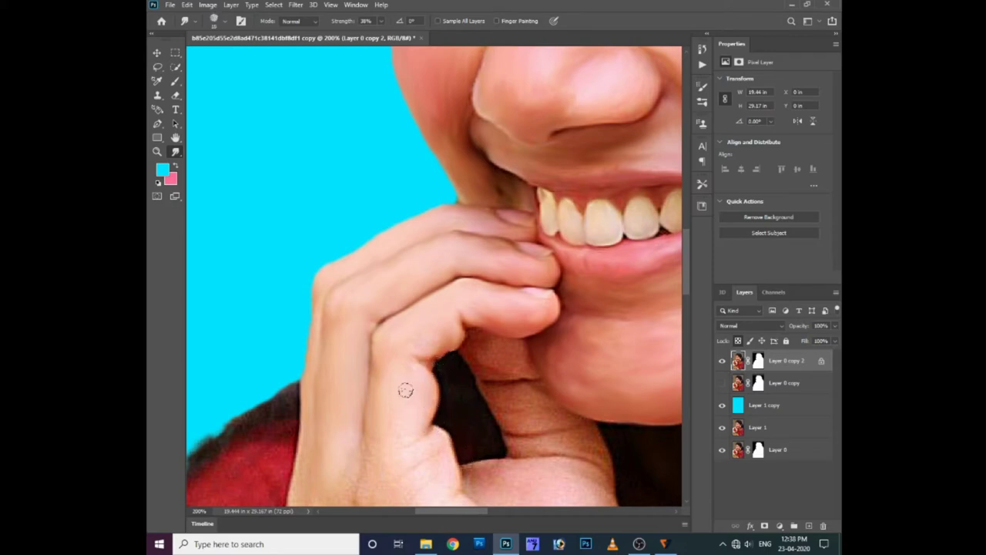
pyautogui.moveTo(407, 394); pyautogui.dragTo(409, 315)
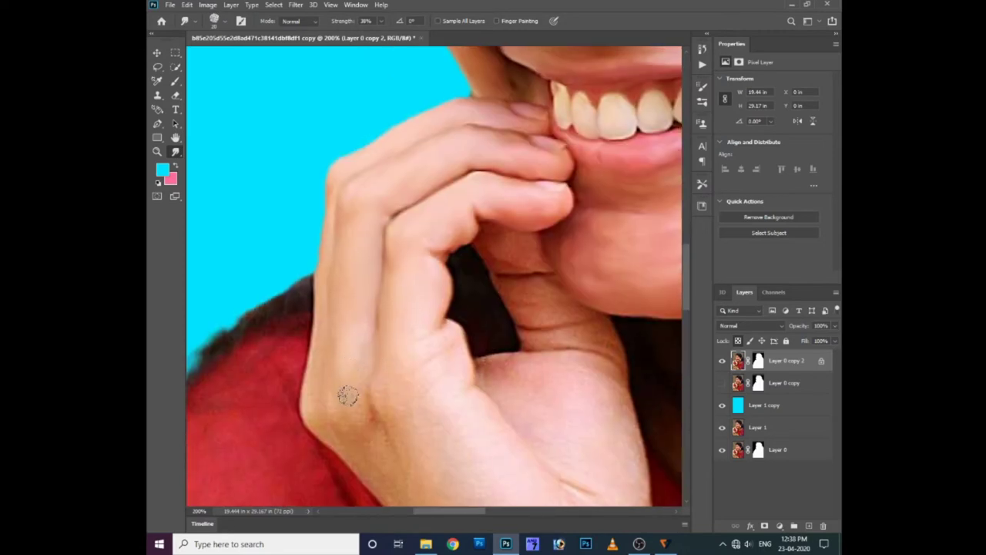
pyautogui.moveTo(319, 353); pyautogui.dragTo(308, 396)
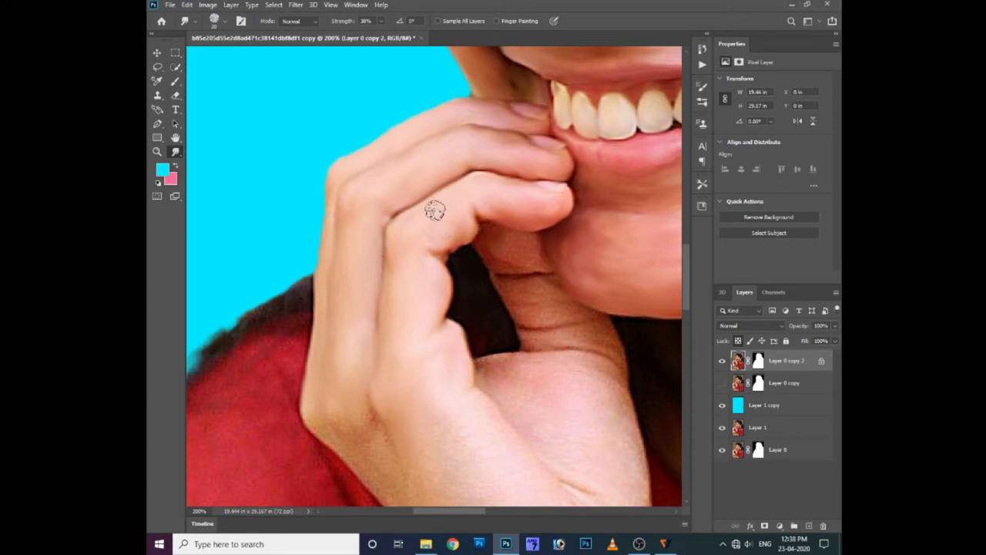
pyautogui.press('[')
pyautogui.press('[')
pyautogui.press('[')
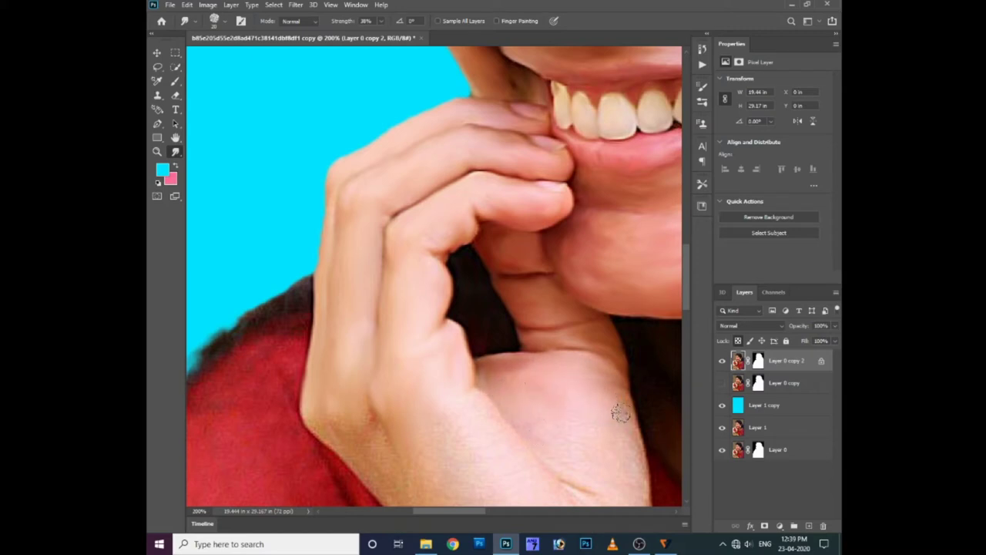
pyautogui.moveTo(538, 405); pyautogui.dragTo(561, 306)
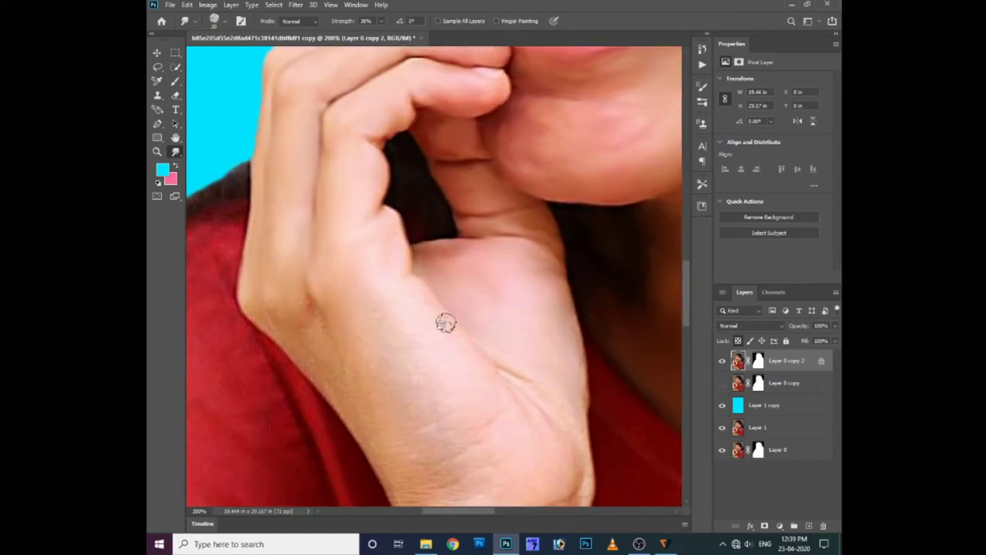
pyautogui.moveTo(575, 379); pyautogui.dragTo(539, 334)
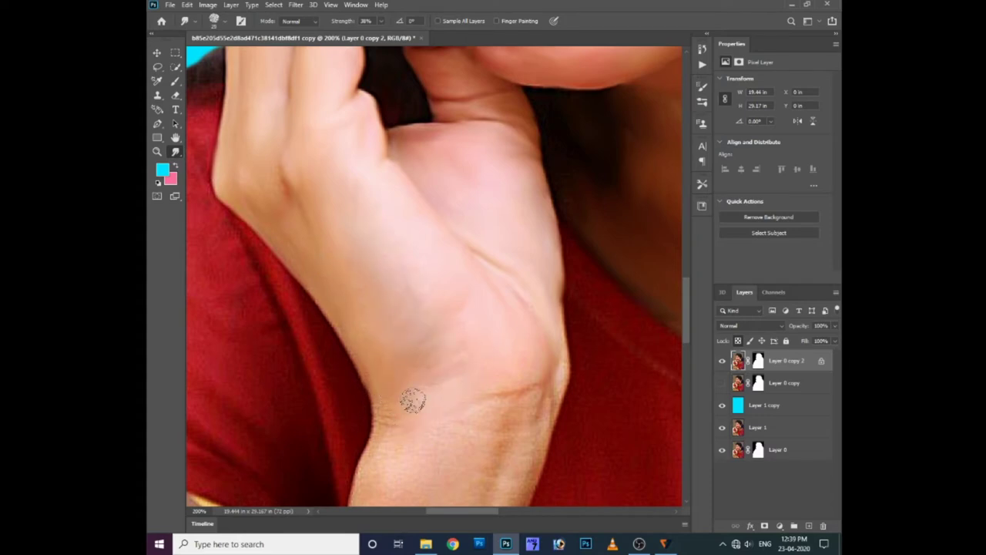
# Step: Smooth the wrist edge where it meets the bead bracelet
pyautogui.scroll(-2, 511, 418)
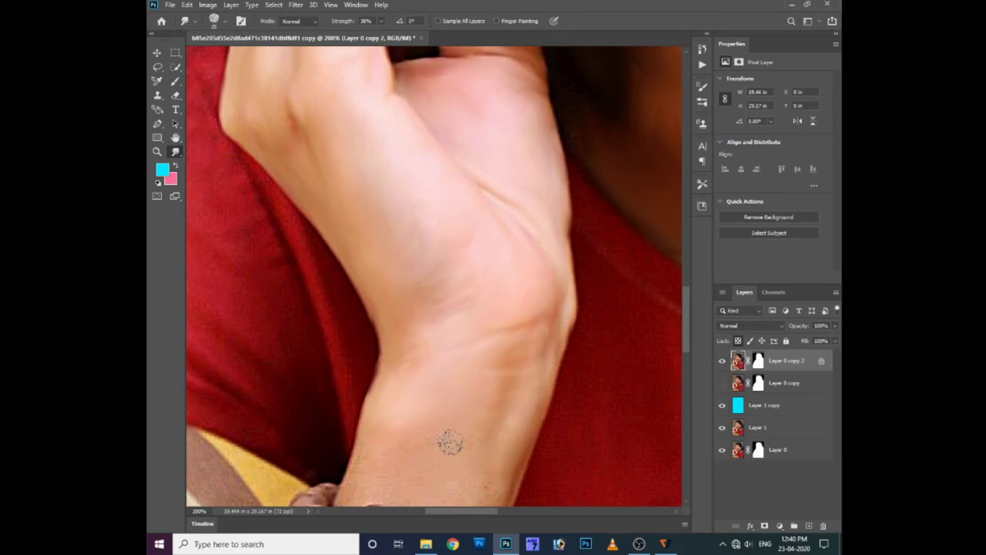
pyautogui.scroll(-3, 451, 441)
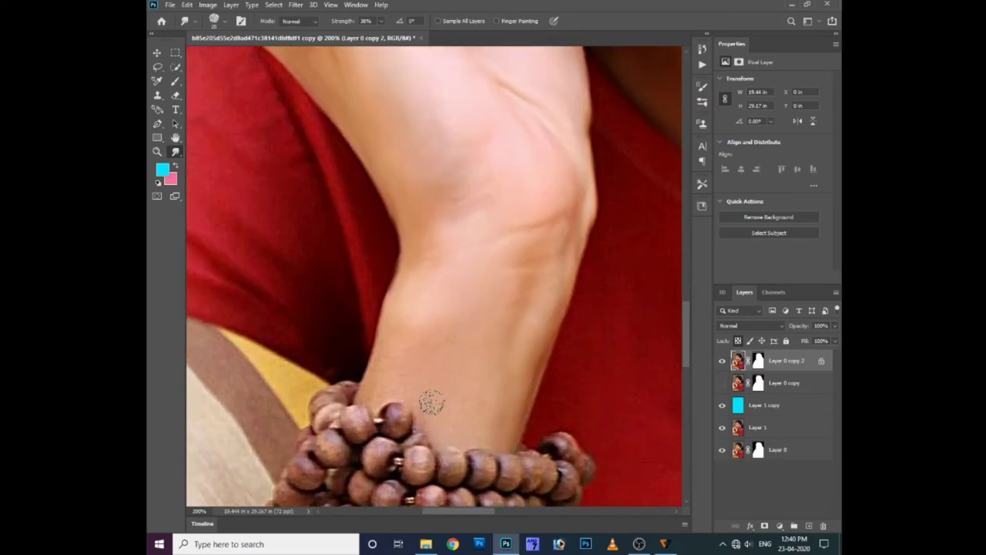
pyautogui.moveTo(356, 392); pyautogui.dragTo(402, 385)
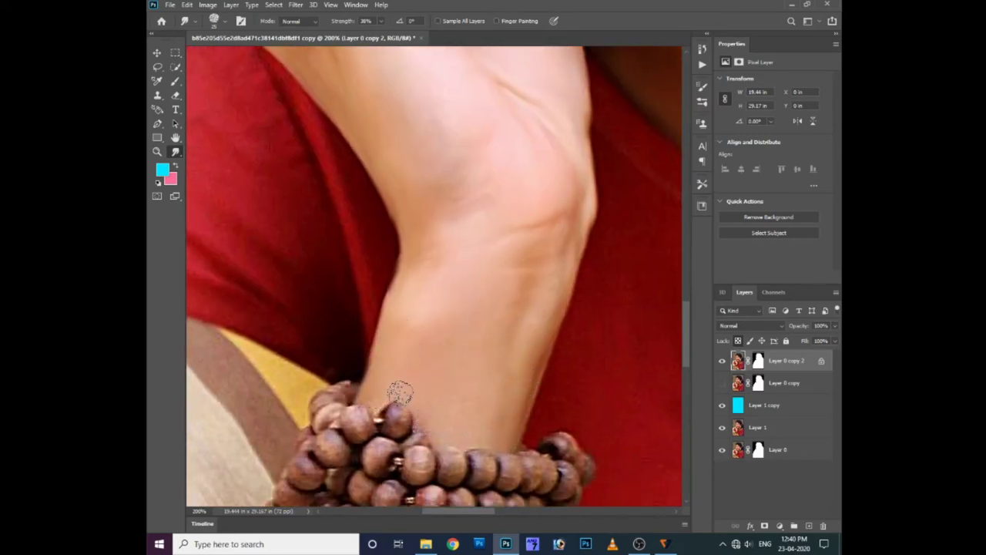
pyautogui.scroll(5, 440, 260)
pyautogui.hscroll(5, 409, 288)
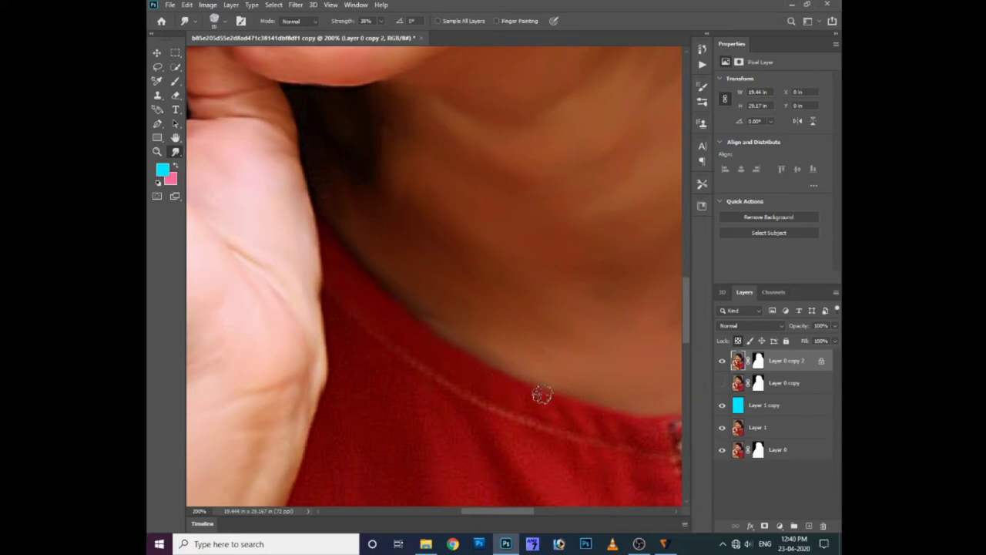
# Step: Pull out the hair tips beside the neck and remove a white speck
pyautogui.hscroll(2, 508, 383)
pyautogui.scroll(-1, 465, 368)
pyautogui.hscroll(4, 470, 378)
pyautogui.scroll(-1, 471, 378)
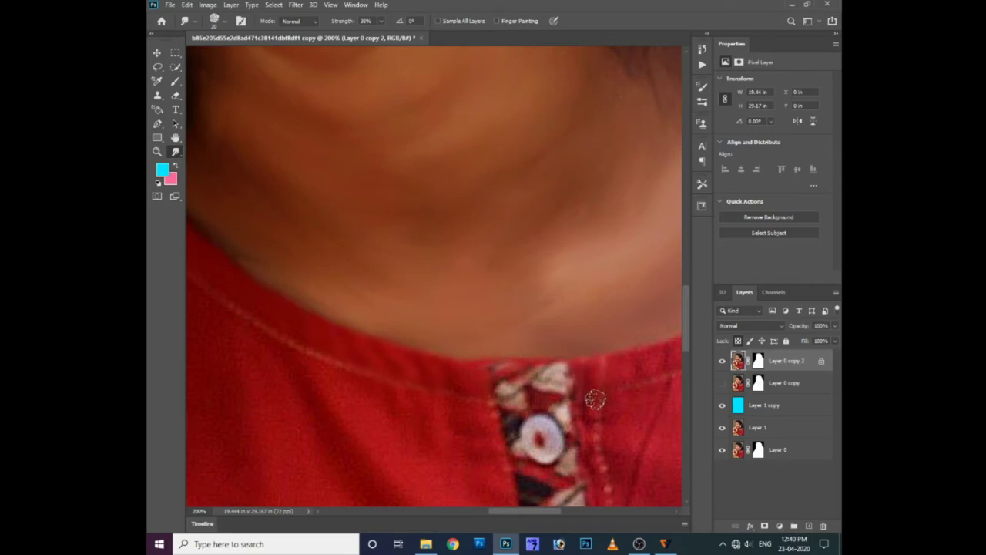
pyautogui.hscroll(3, 595, 399)
pyautogui.scroll(1, 515, 378)
pyautogui.moveTo(640, 328); pyautogui.dragTo(505, 385)
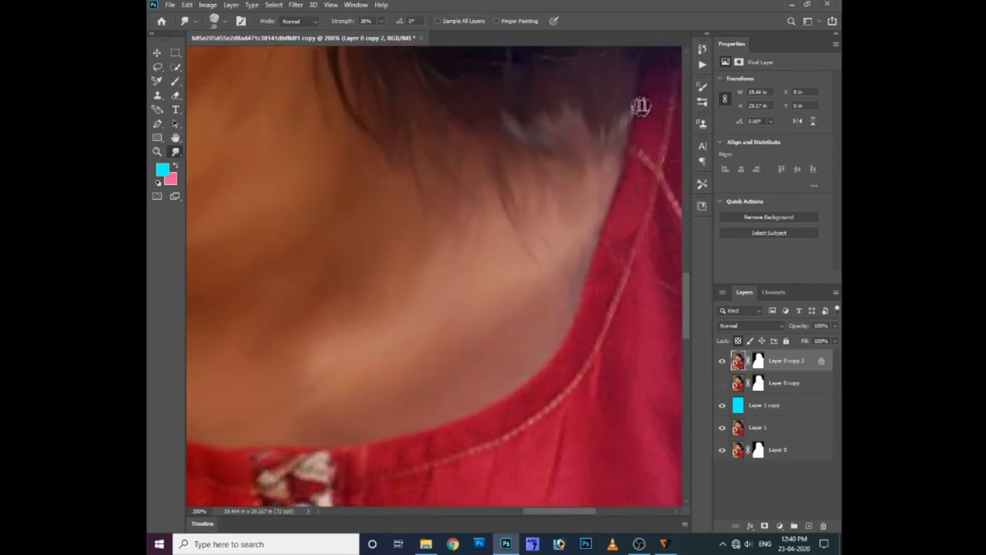
pyautogui.moveTo(638, 103); pyautogui.dragTo(645, 88)
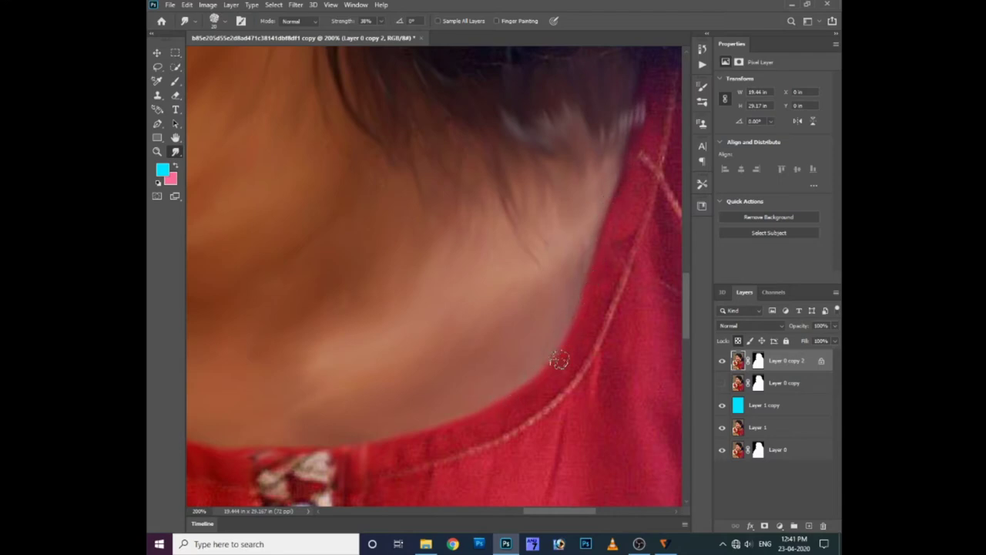
# Step: Pan across the neckline, shoulder brooch and red garment below it
pyautogui.hscroll(3, 559, 360)
pyautogui.scroll(1, 539, 254)
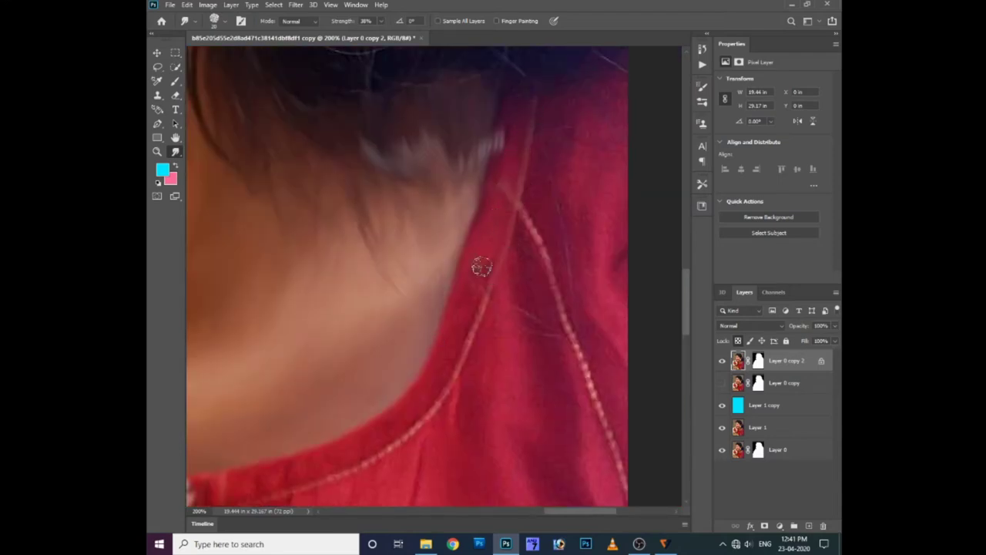
pyautogui.moveTo(455, 354)
pyautogui.mouseDown()
pyautogui.moveTo(458, 293)
pyautogui.moveTo(468, 287)
pyautogui.mouseUp()
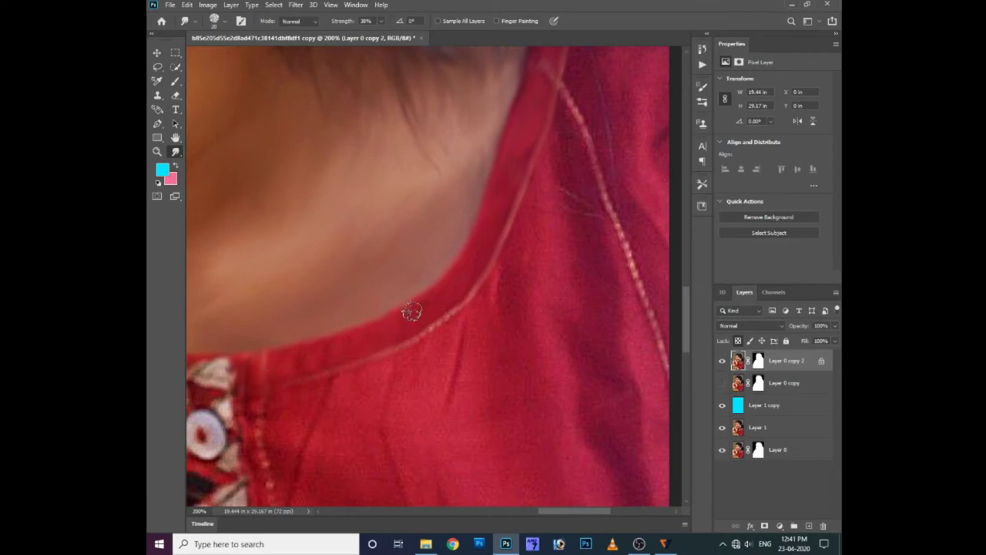
pyautogui.hscroll(-1, 400, 289)
pyautogui.scroll(-1, 459, 298)
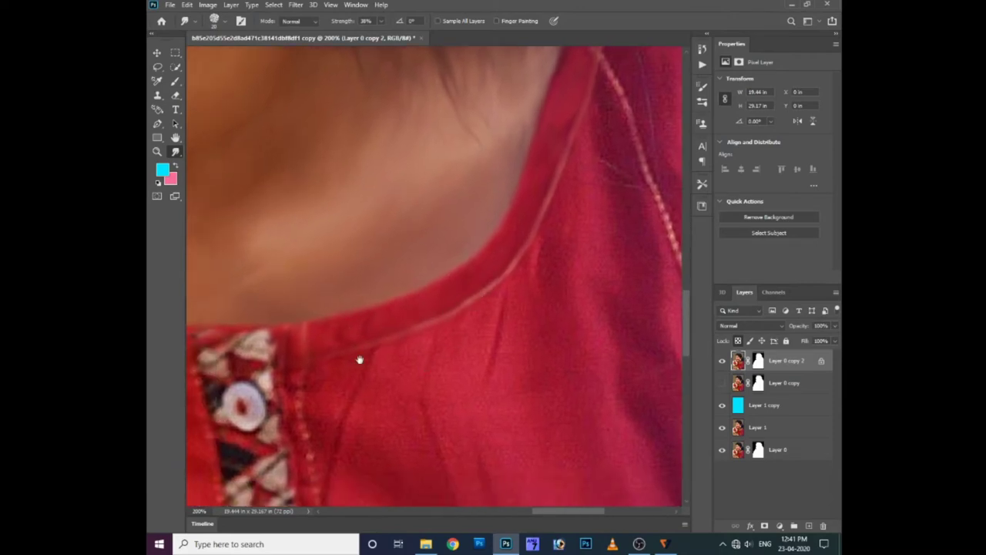
pyautogui.hscroll(-2, 359, 339)
pyautogui.scroll(-1, 359, 331)
pyautogui.scroll(-3, 378, 389)
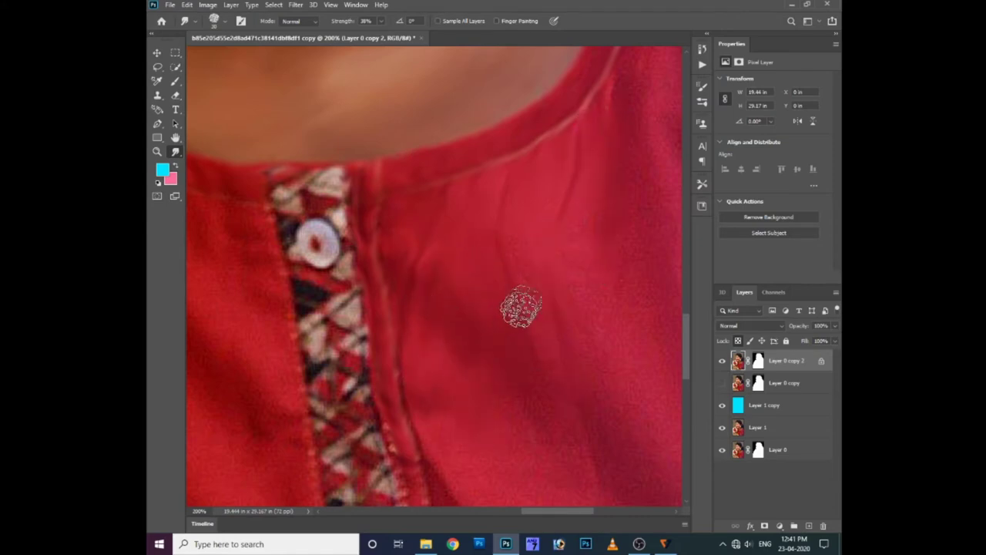
pyautogui.hscroll(3, 501, 277)
pyautogui.scroll(1, 470, 285)
pyautogui.scroll(2, 493, 206)
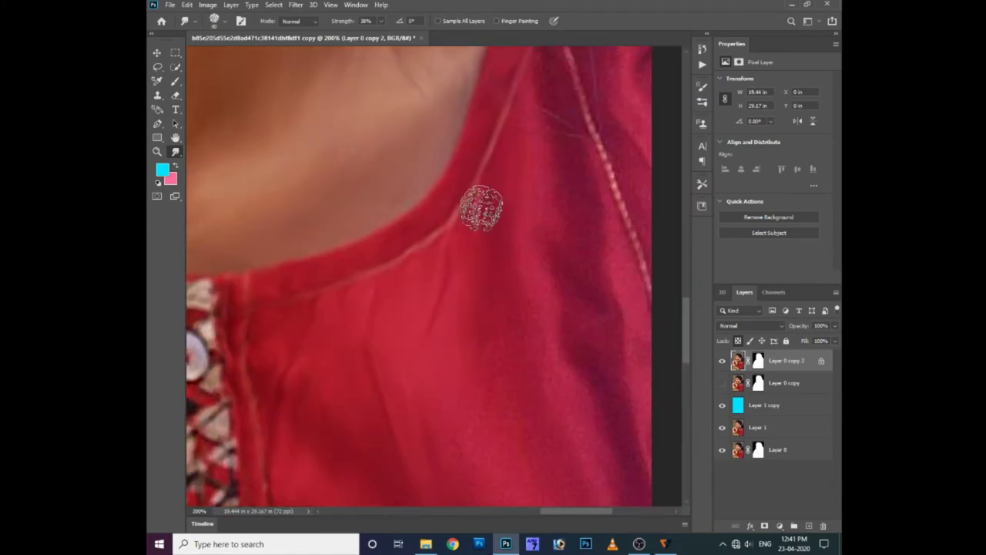
pyautogui.scroll(3, 524, 230)
pyautogui.scroll(-3, 532, 247)
pyautogui.hscroll(2, 531, 247)
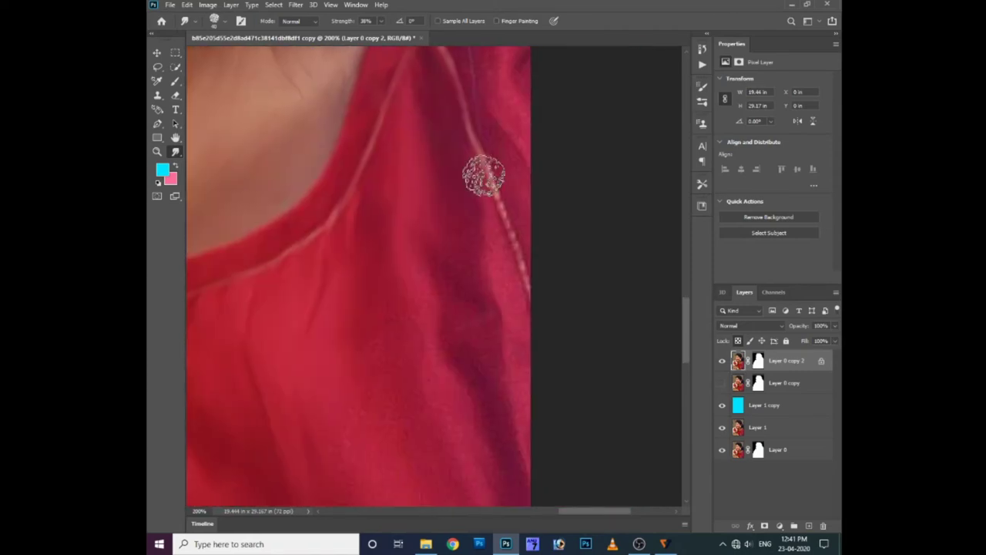
pyautogui.scroll(4, 512, 289)
pyautogui.hscroll(-1, 513, 289)
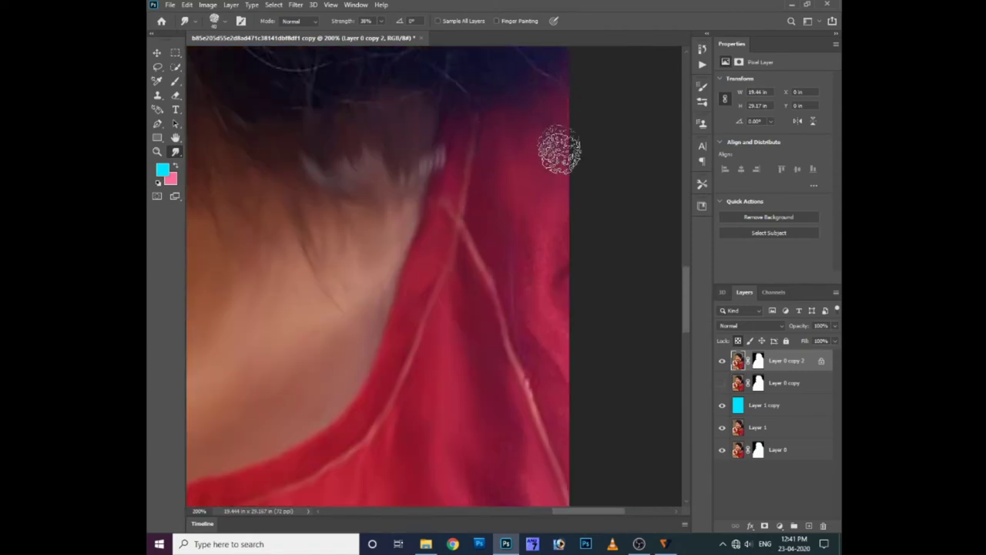
# Step: Zoom out to bring the placket, collar and lower red garment into view
pyautogui.moveTo(552, 236); pyautogui.dragTo(554, 230)
pyautogui.scroll(-5, 555, 230)
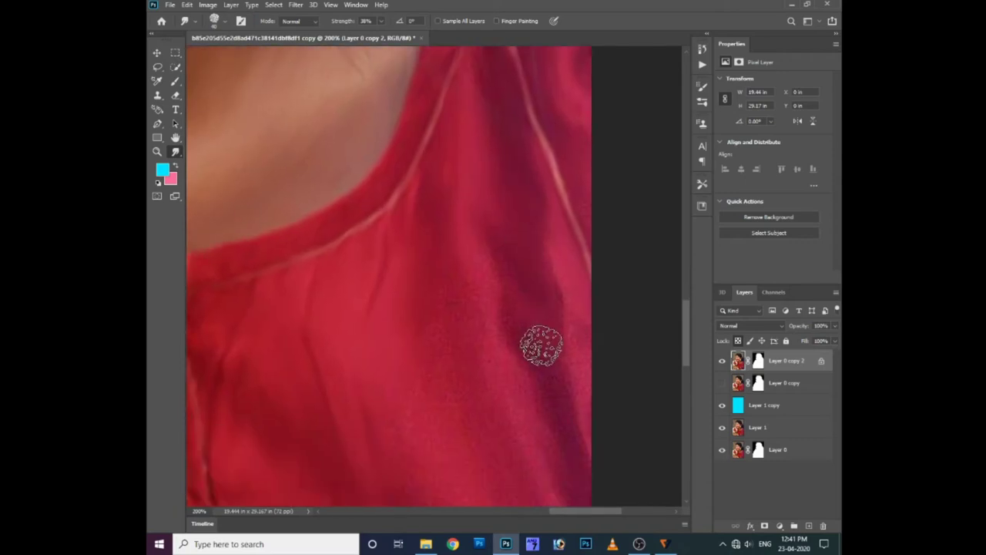
pyautogui.scroll(-1, 460, 264)
pyautogui.moveTo(486, 244); pyautogui.dragTo(438, 121)
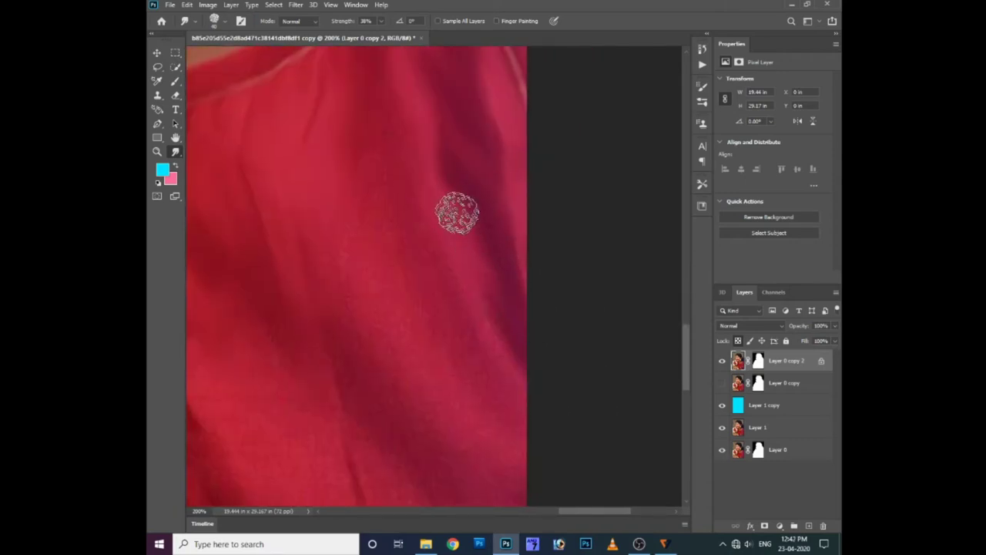
pyautogui.scroll(-3, 474, 380)
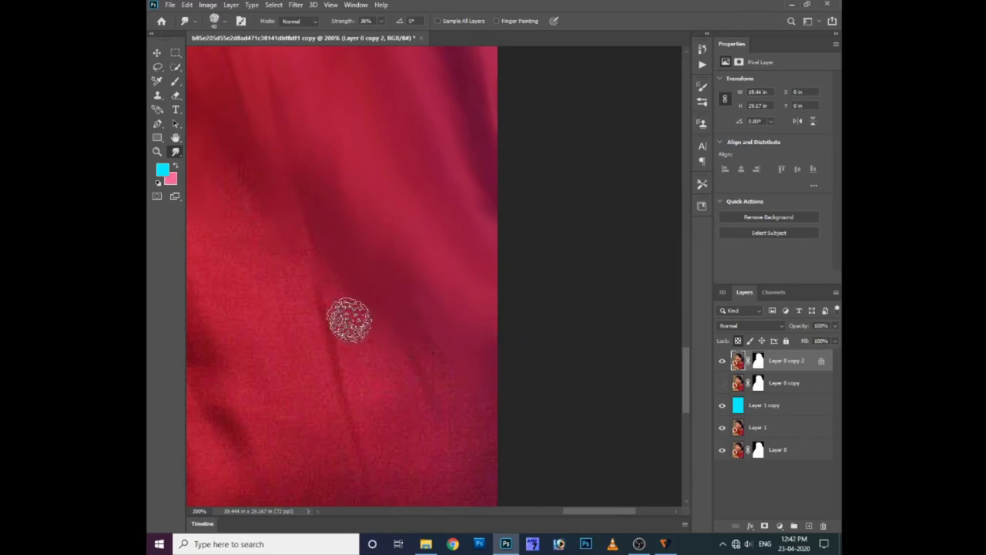
pyautogui.hotkey('ctrl', '-')
pyautogui.moveTo(389, 321); pyautogui.dragTo(396, 327)
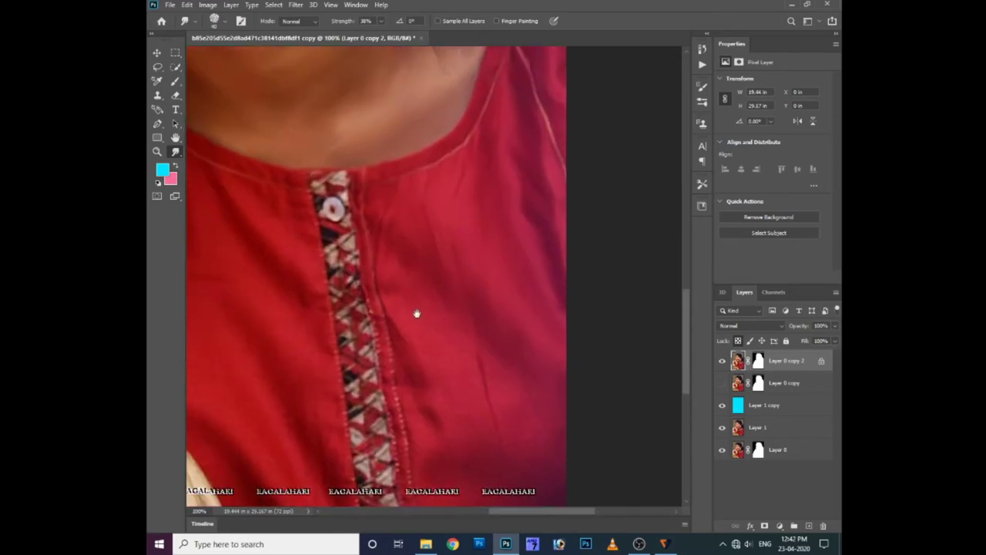
pyautogui.scroll(3, 416, 312)
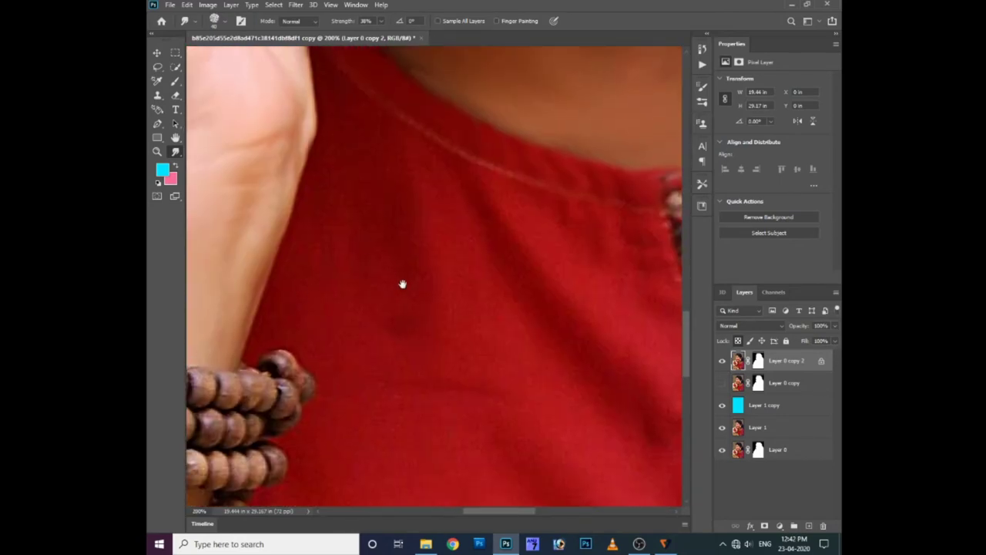
pyautogui.moveTo(402, 284); pyautogui.dragTo(410, 314)
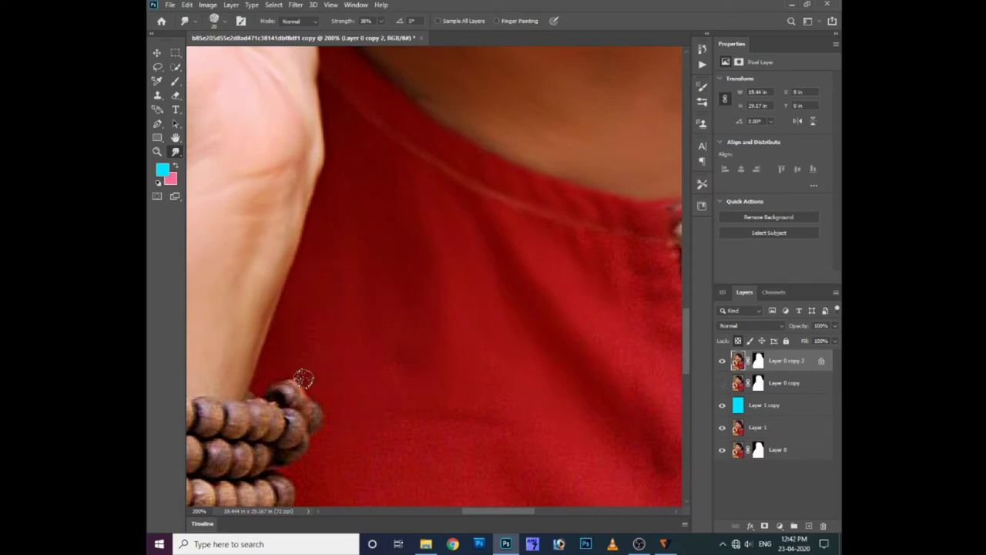
# Step: Smooth the red fabric along the embroidered border beside the beads
pyautogui.scroll(-3, 370, 332)
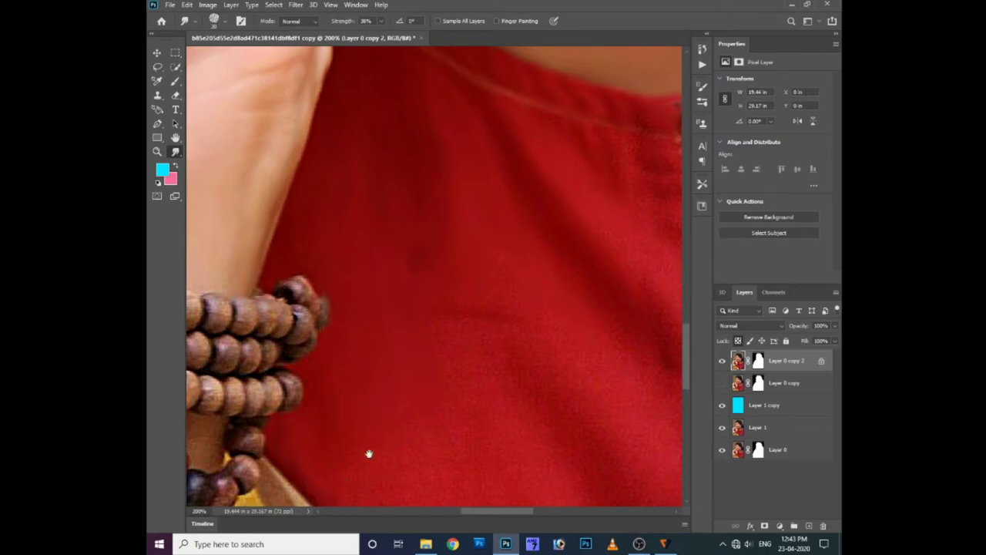
pyautogui.moveTo(369, 454); pyautogui.dragTo(332, 385)
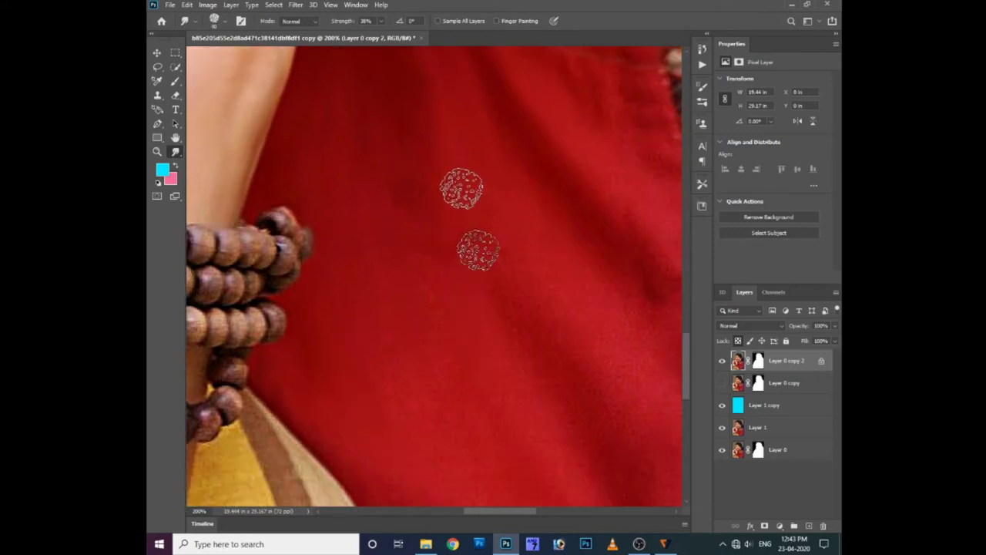
pyautogui.moveTo(445, 467); pyautogui.dragTo(429, 306)
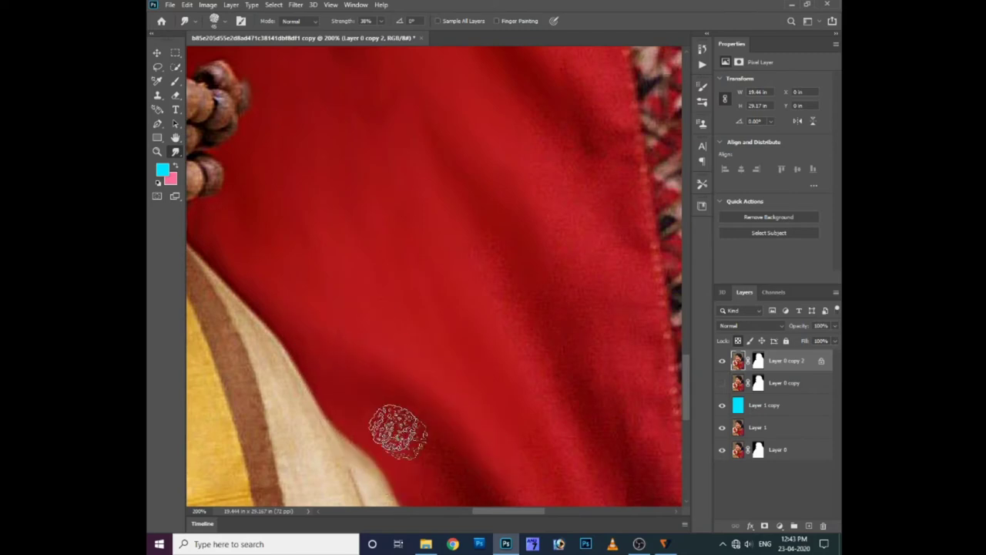
pyautogui.moveTo(487, 339); pyautogui.dragTo(410, 342)
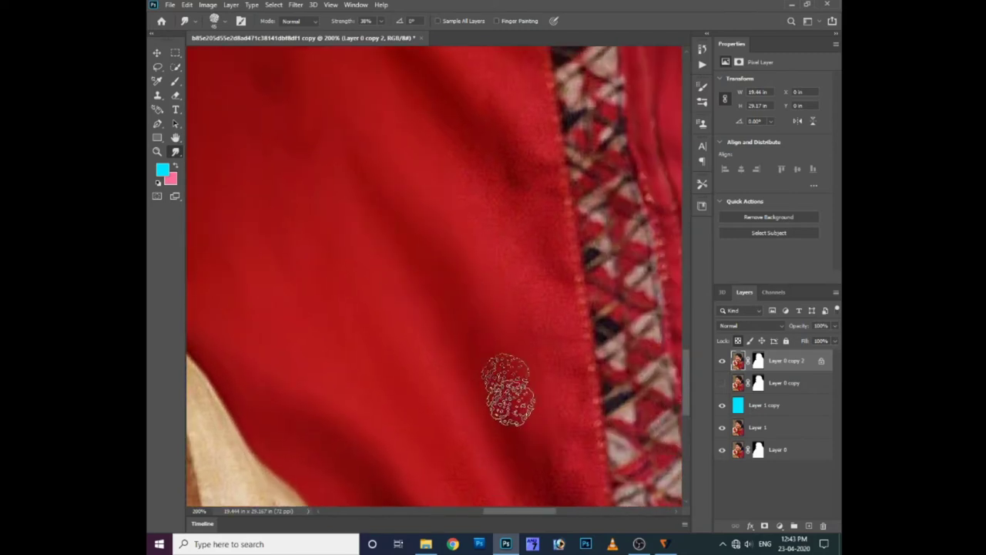
pyautogui.scroll(5, 509, 389)
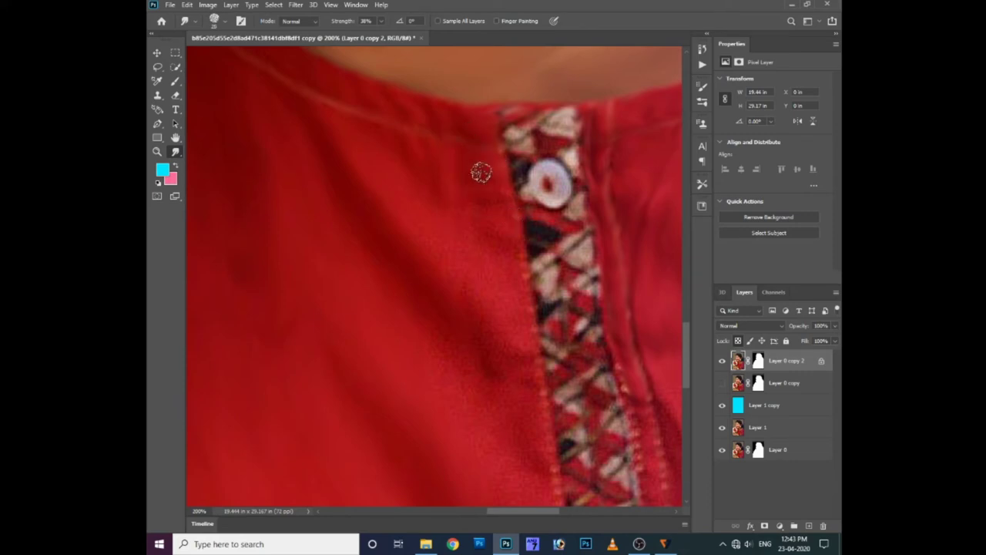
pyautogui.moveTo(503, 231); pyautogui.dragTo(538, 317)
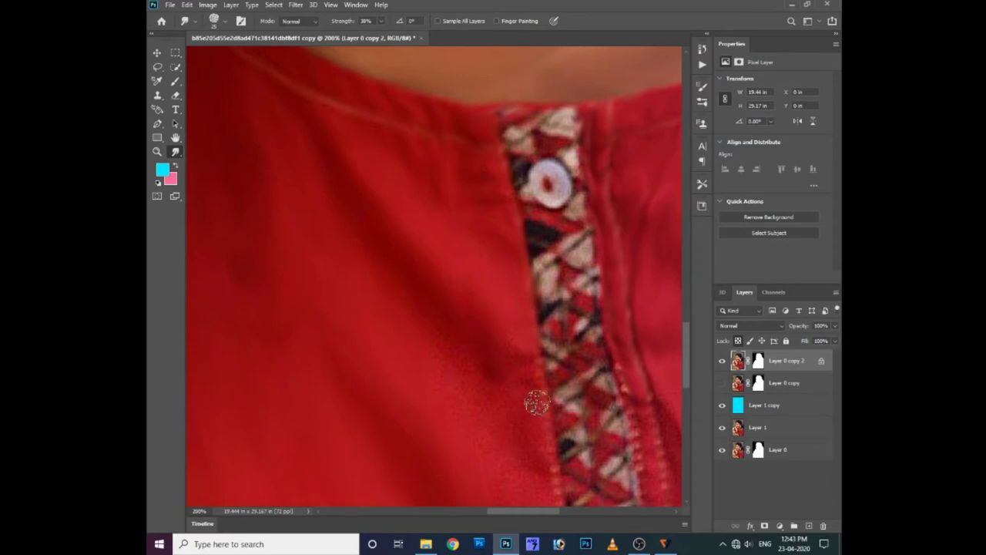
pyautogui.moveTo(522, 479); pyautogui.dragTo(480, 356)
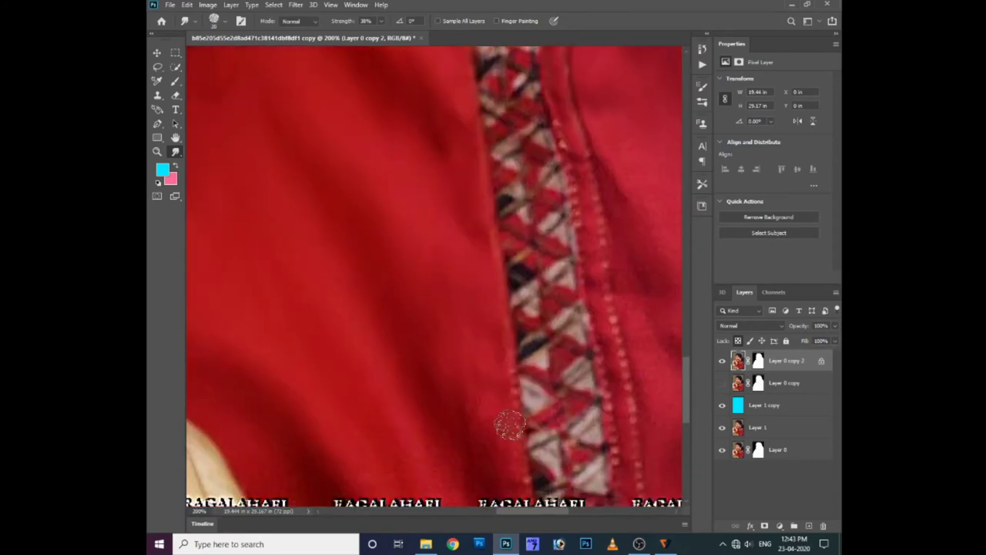
# Step: Smudge away the middle RAGALAHARI watermark words and fragments on the red fabric
pyautogui.moveTo(375, 443); pyautogui.dragTo(359, 308)
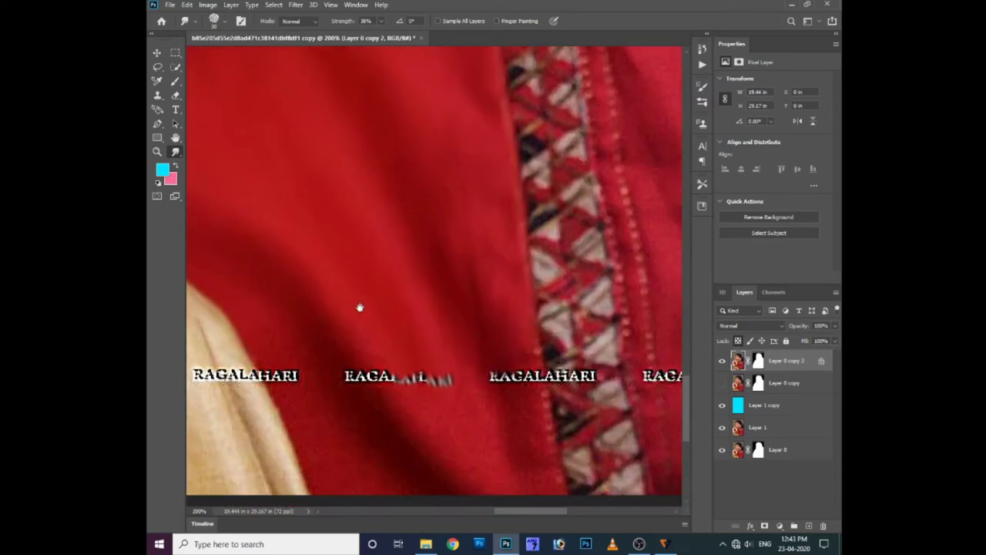
pyautogui.moveTo(362, 382)
pyautogui.mouseDown()
pyautogui.moveTo(418, 407)
pyautogui.moveTo(480, 413)
pyautogui.moveTo(519, 396)
pyautogui.moveTo(528, 335)
pyautogui.moveTo(507, 429)
pyautogui.moveTo(449, 477)
pyautogui.moveTo(285, 335)
pyautogui.moveTo(321, 341)
pyautogui.mouseUp()
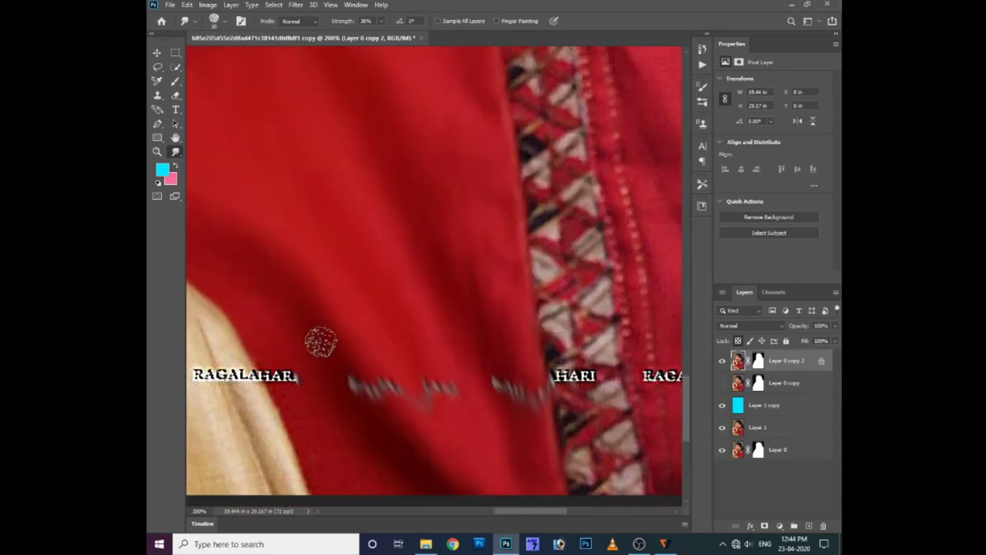
pyautogui.moveTo(313, 409)
pyautogui.mouseDown()
pyautogui.moveTo(412, 389)
pyautogui.moveTo(418, 409)
pyautogui.moveTo(383, 340)
pyautogui.moveTo(496, 390)
pyautogui.moveTo(528, 352)
pyautogui.moveTo(549, 382)
pyautogui.moveTo(462, 368)
pyautogui.mouseUp()
pyautogui.moveTo(565, 329)
pyautogui.mouseDown()
pyautogui.moveTo(412, 299)
pyautogui.moveTo(452, 334)
pyautogui.mouseUp()
pyautogui.moveTo(619, 363); pyautogui.dragTo(530, 368)
pyautogui.moveTo(493, 330); pyautogui.dragTo(506, 393)
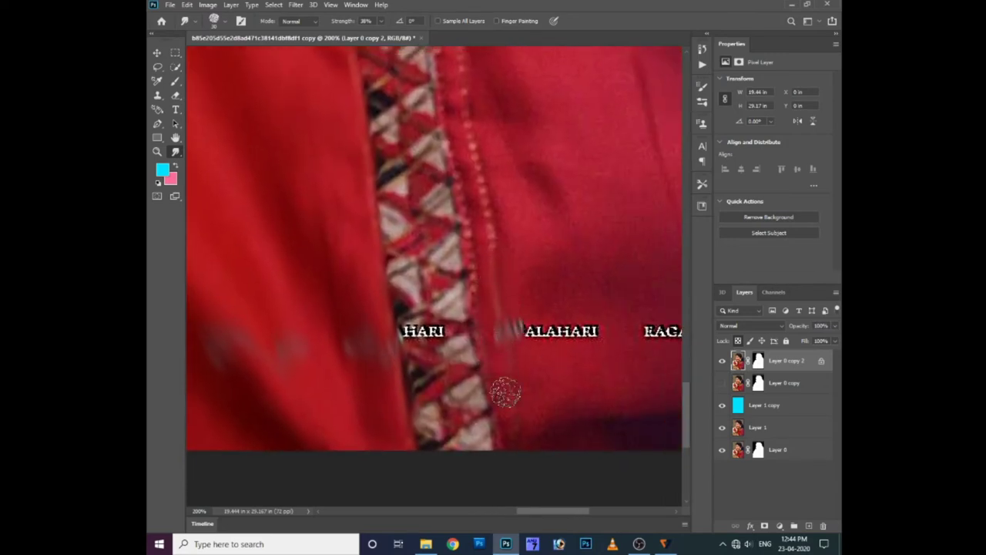
pyautogui.moveTo(520, 327)
pyautogui.mouseDown()
pyautogui.moveTo(529, 282)
pyautogui.moveTo(591, 303)
pyautogui.moveTo(584, 296)
pyautogui.mouseUp()
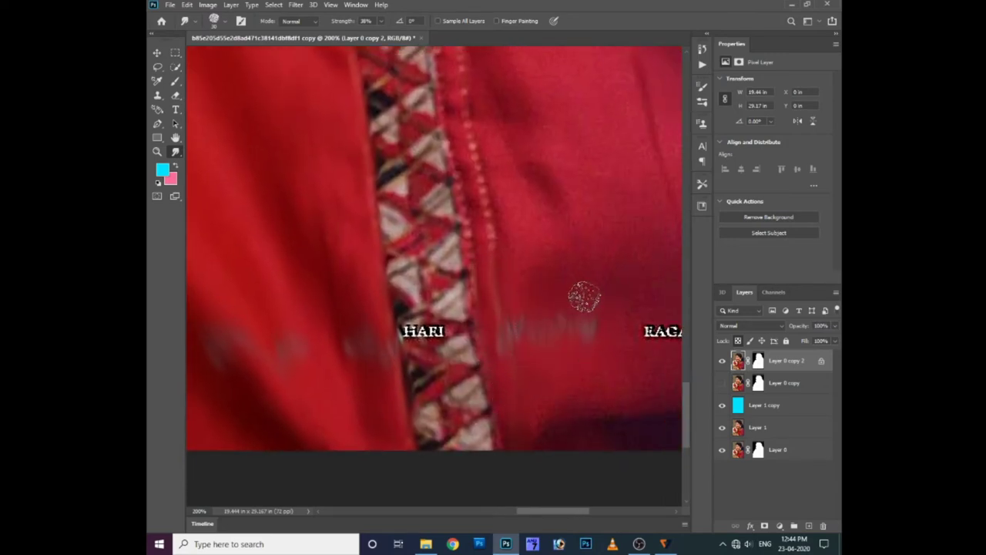
# Step: Pan along the garment and smear out the right-hand RAGALAHARI watermark
pyautogui.hscroll(2, 590, 447)
pyautogui.scroll(3, 390, 223)
pyautogui.scroll(2, 359, 198)
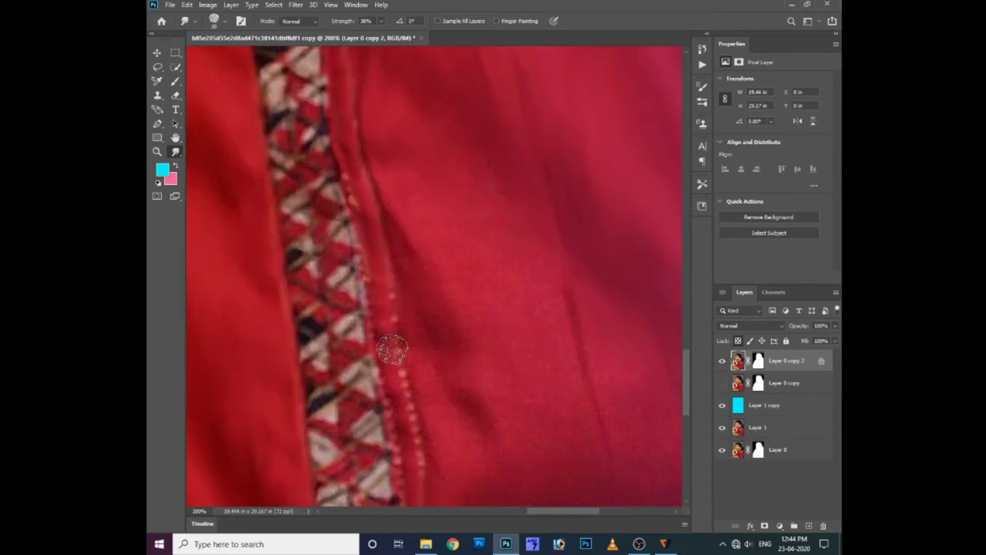
pyautogui.scroll(-2, 392, 351)
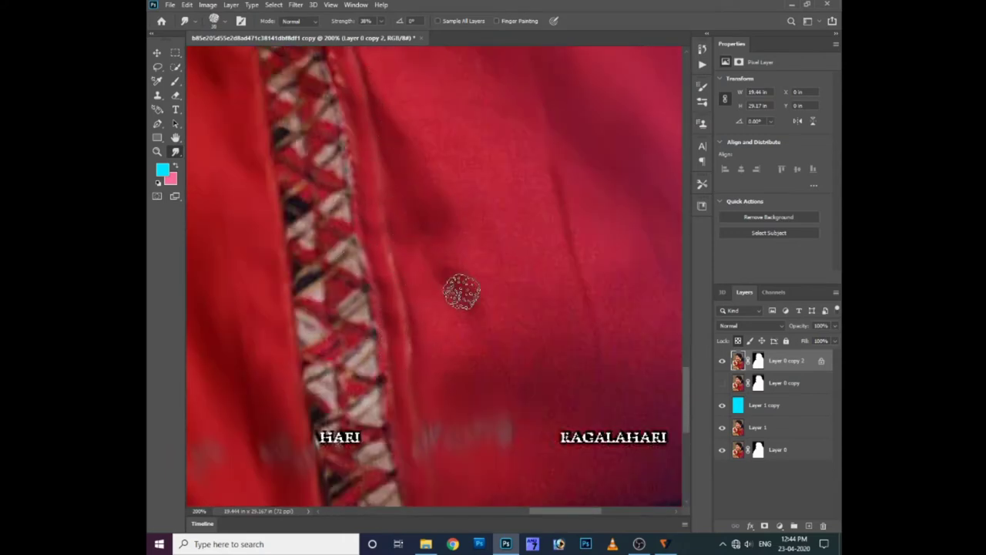
pyautogui.moveTo(438, 171); pyautogui.dragTo(468, 245)
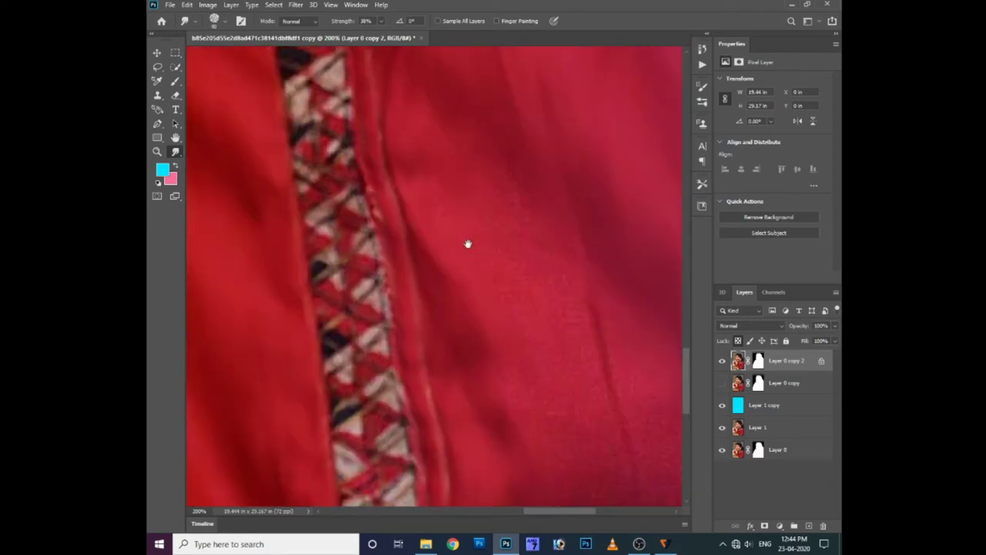
pyautogui.moveTo(529, 231); pyautogui.dragTo(386, 126)
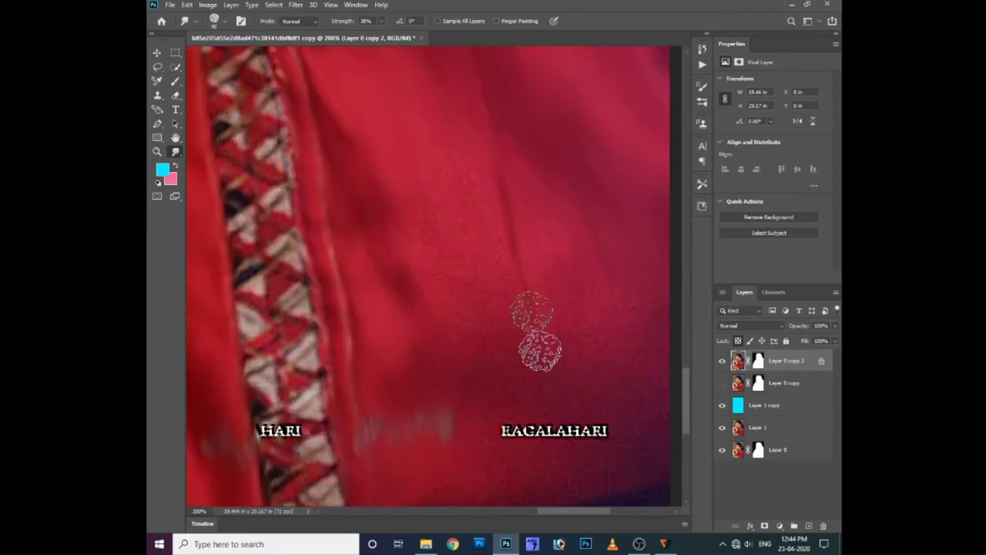
pyautogui.moveTo(573, 281); pyautogui.dragTo(513, 258)
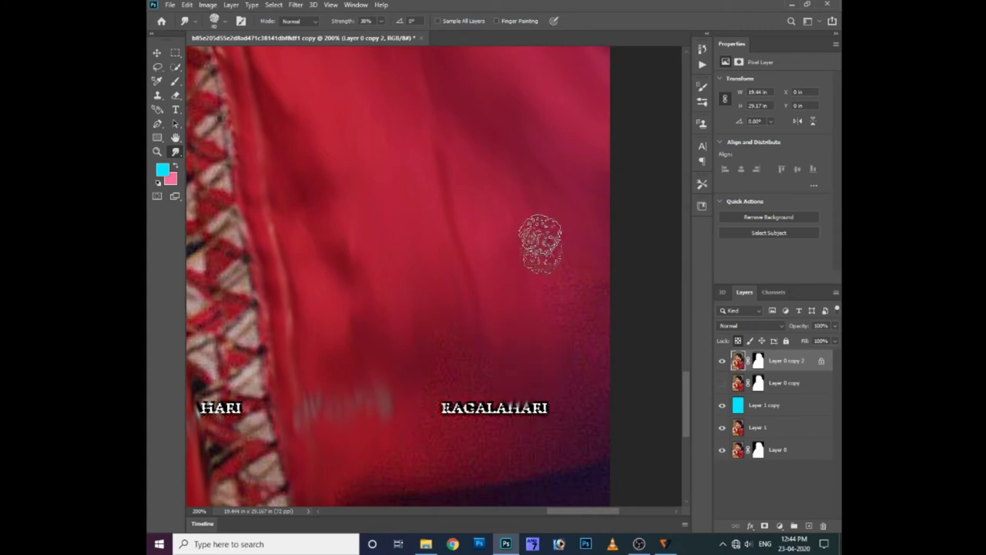
pyautogui.moveTo(544, 409); pyautogui.dragTo(452, 411)
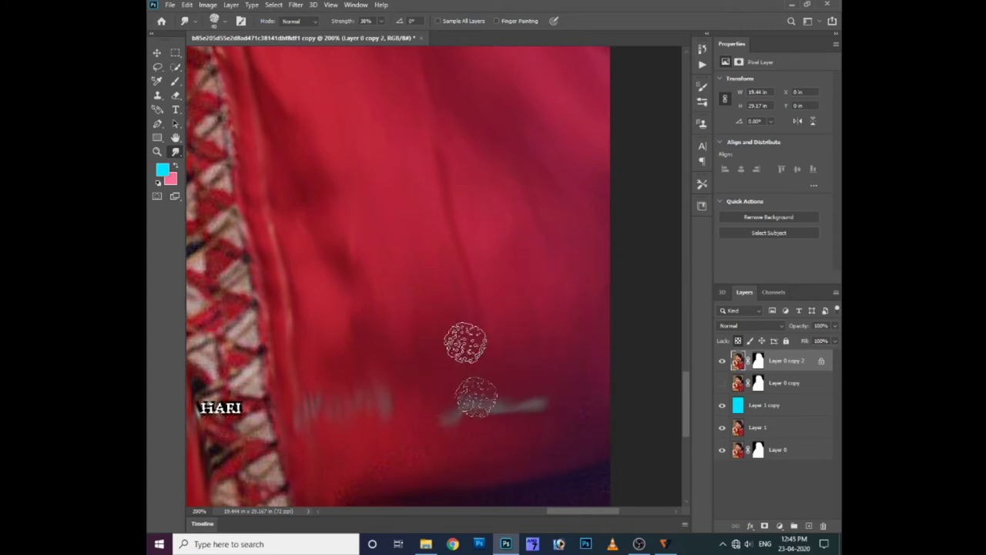
pyautogui.moveTo(502, 477); pyautogui.dragTo(490, 368)
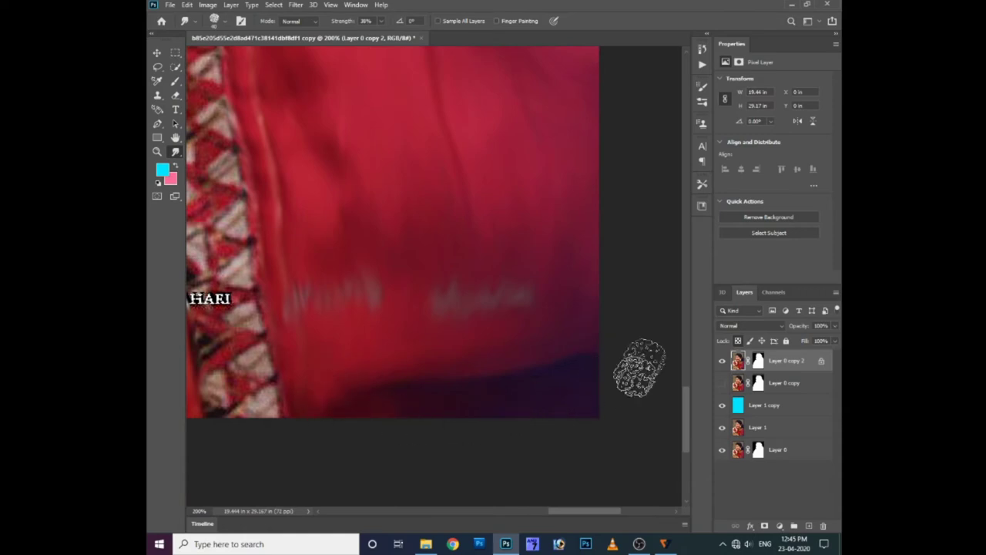
pyautogui.scroll(-3, 612, 356)
# Step: Zoom in around the shoulder and raised hand, resizing the Smudge brush with [ and ]
pyautogui.moveTo(480, 293); pyautogui.dragTo(420, 269)
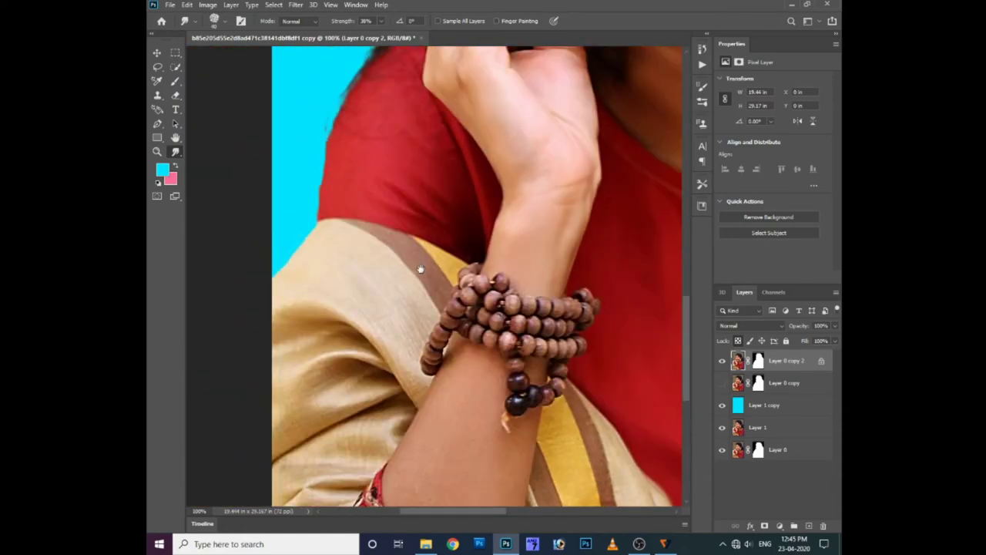
pyautogui.scroll(2, 421, 269)
pyautogui.scroll(3, 423, 266)
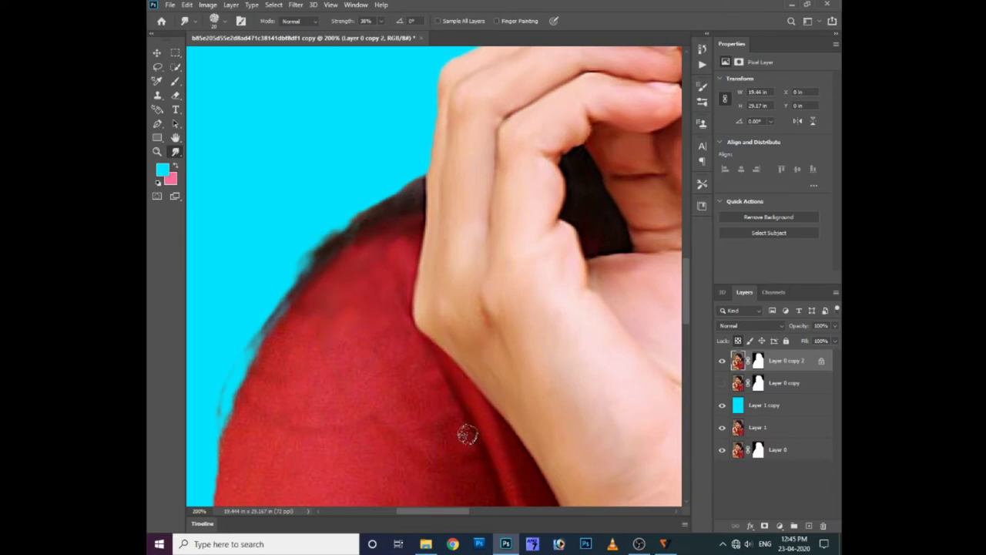
pyautogui.scroll(-1, 374, 335)
pyautogui.scroll(-2, 255, 283)
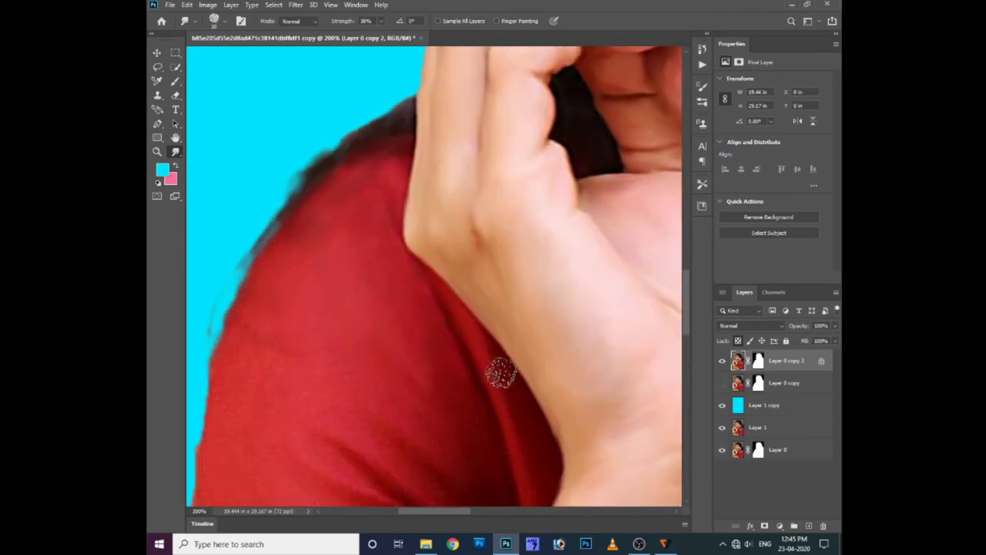
pyautogui.press('[')
pyautogui.scroll(-3, 540, 462)
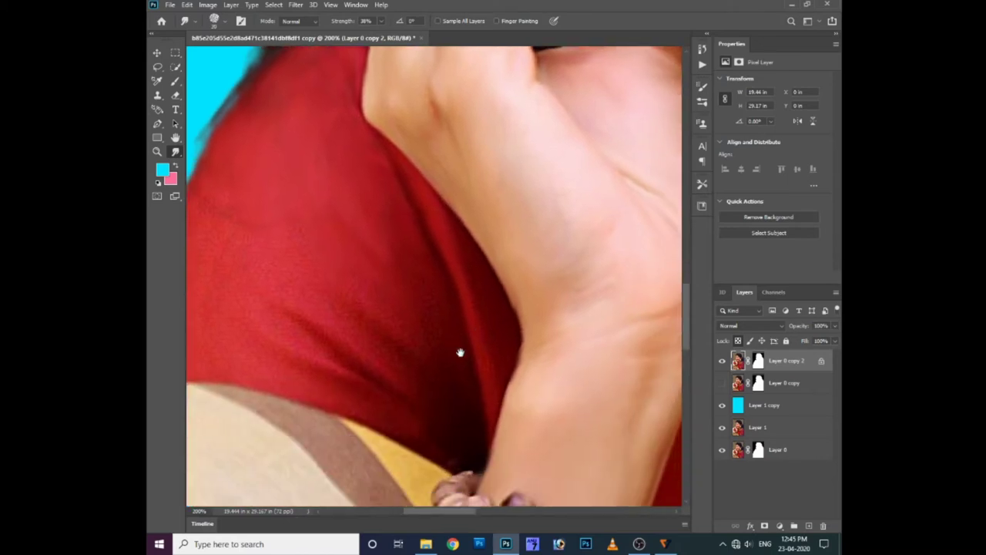
pyautogui.scroll(-1, 458, 352)
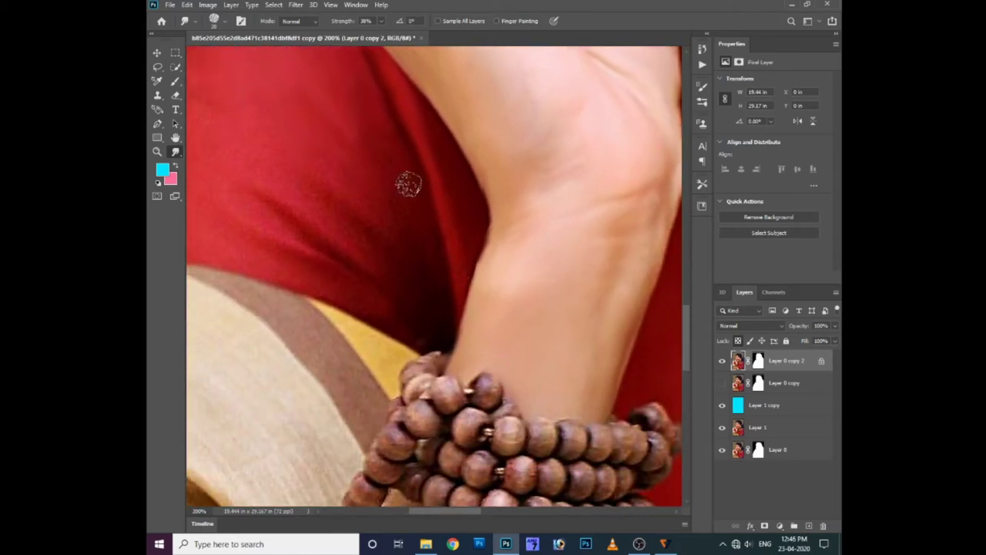
pyautogui.press(']')
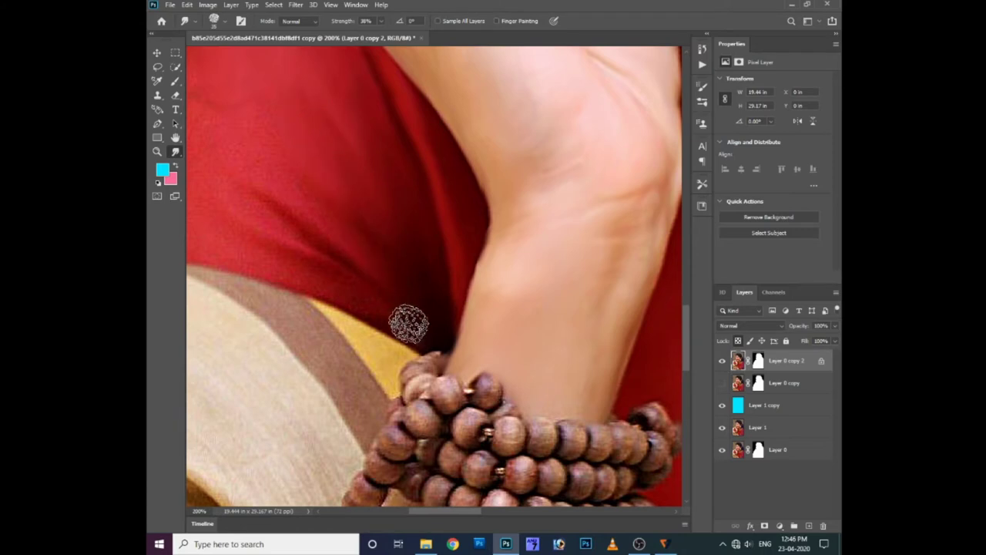
pyautogui.hscroll(-3, 336, 227)
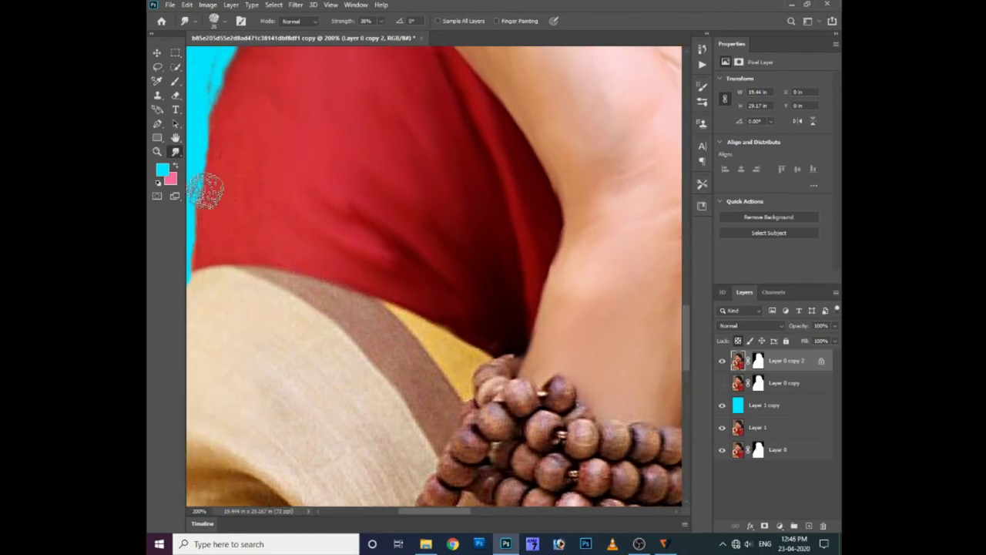
pyautogui.hscroll(-3, 271, 85)
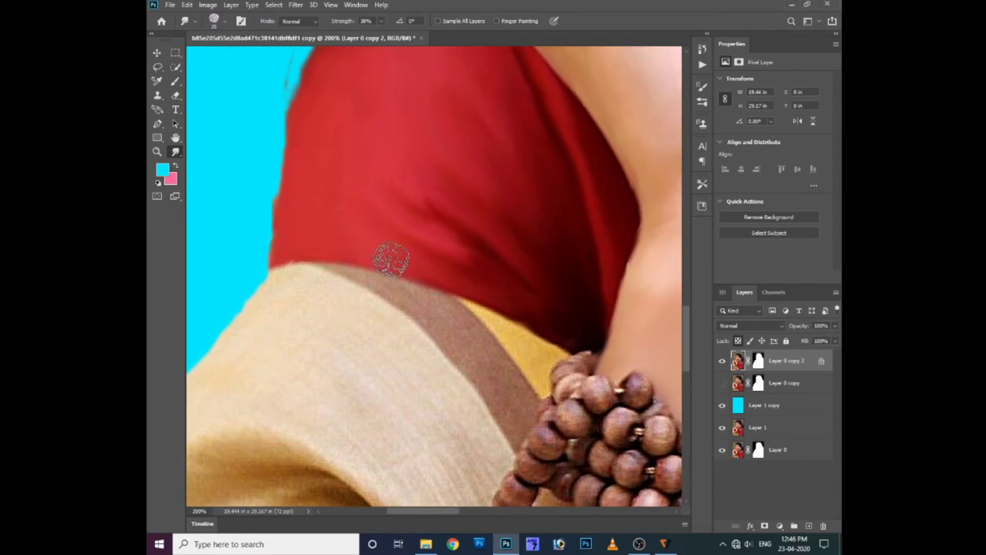
pyautogui.scroll(4, 362, 208)
pyautogui.scroll(2, 370, 231)
# Step: Smooth the cream cloth near the shoulder and the shading on the golden fold
pyautogui.scroll(-8, 359, 212)
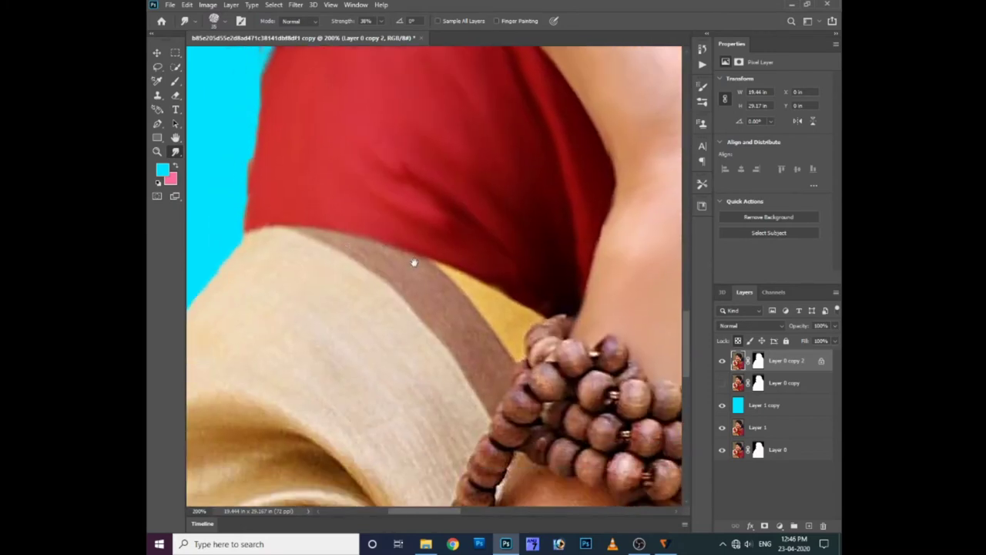
pyautogui.hscroll(-1, 359, 216)
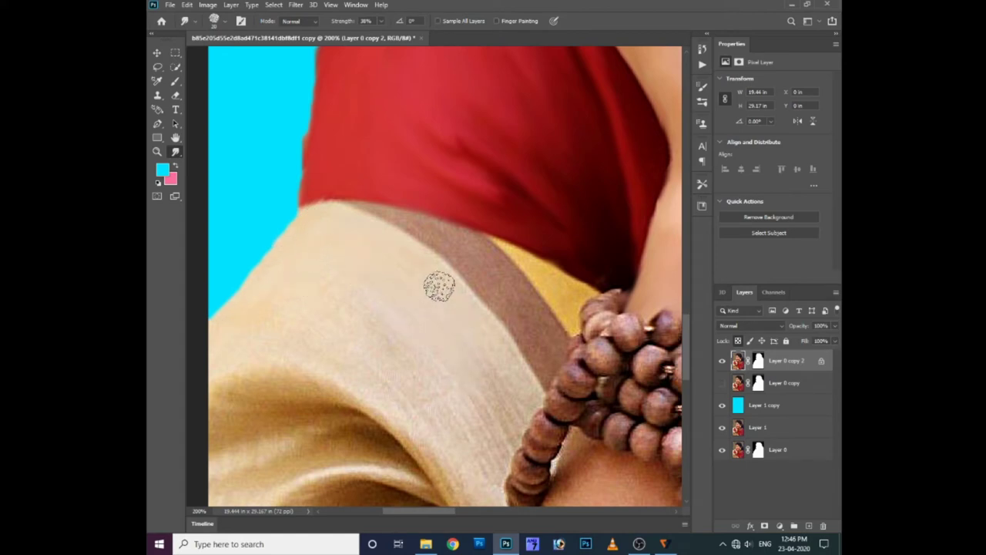
pyautogui.scroll(-1, 526, 397)
pyautogui.hscroll(-1, 526, 397)
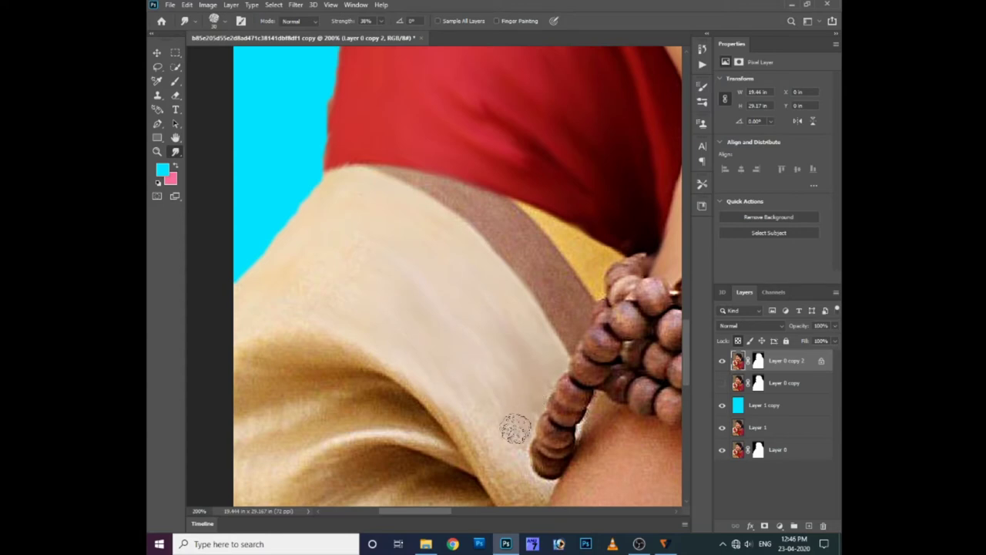
pyautogui.scroll(-3, 514, 424)
pyautogui.hscroll(1, 514, 424)
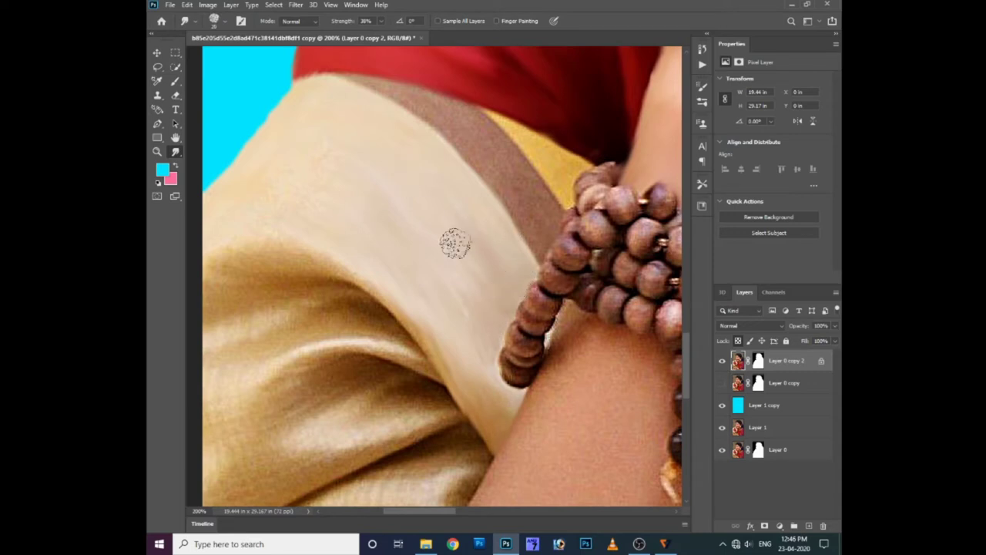
pyautogui.hscroll(-3, 446, 231)
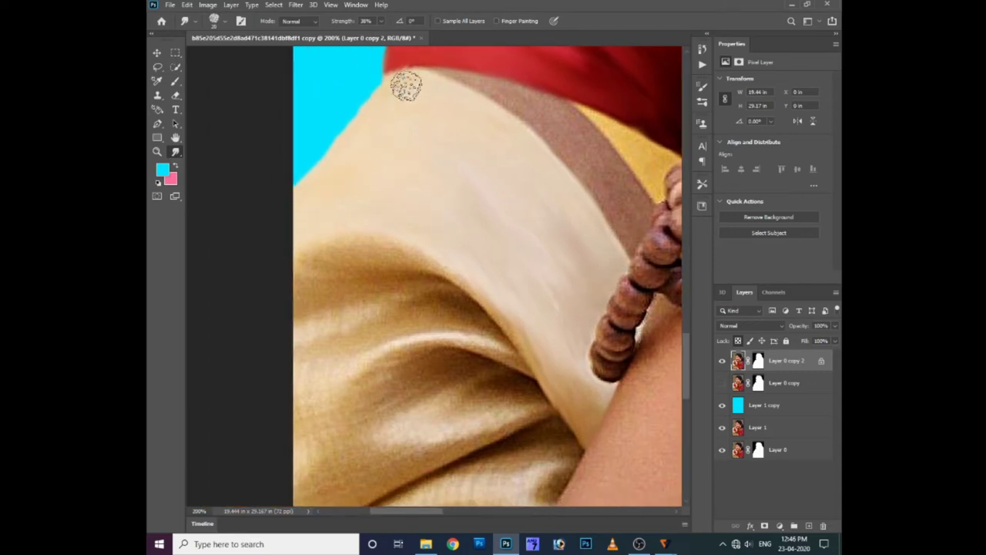
pyautogui.moveTo(405, 84)
pyautogui.mouseDown()
pyautogui.moveTo(452, 268)
pyautogui.moveTo(429, 258)
pyautogui.moveTo(282, 317)
pyautogui.moveTo(529, 342)
pyautogui.moveTo(336, 334)
pyautogui.mouseUp()
pyautogui.scroll(-1, 352, 286)
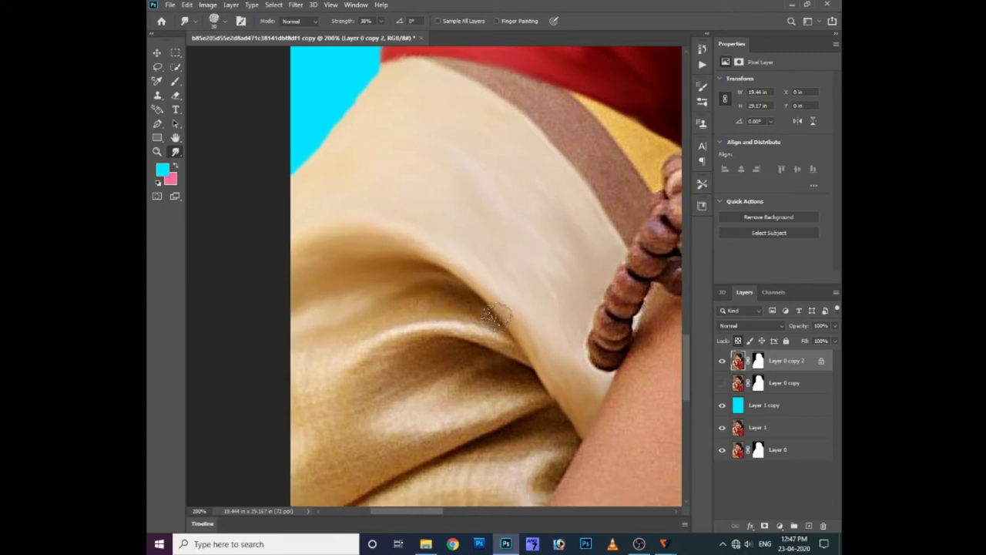
pyautogui.moveTo(478, 308)
pyautogui.mouseDown()
pyautogui.moveTo(370, 336)
pyautogui.moveTo(517, 361)
pyautogui.moveTo(385, 377)
pyautogui.moveTo(377, 362)
pyautogui.moveTo(306, 379)
pyautogui.moveTo(332, 400)
pyautogui.mouseUp()
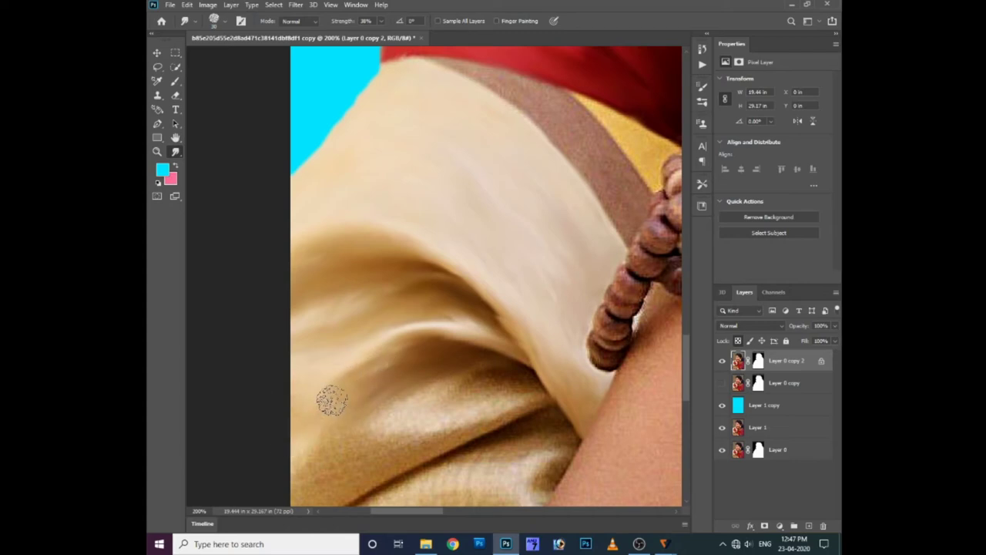
# Step: Smooth the speckled dark fold shading beside the arm and near the skin edge
pyautogui.moveTo(467, 399)
pyautogui.mouseDown()
pyautogui.moveTo(409, 292)
pyautogui.moveTo(480, 269)
pyautogui.moveTo(431, 308)
pyautogui.moveTo(485, 277)
pyautogui.moveTo(474, 410)
pyautogui.mouseUp()
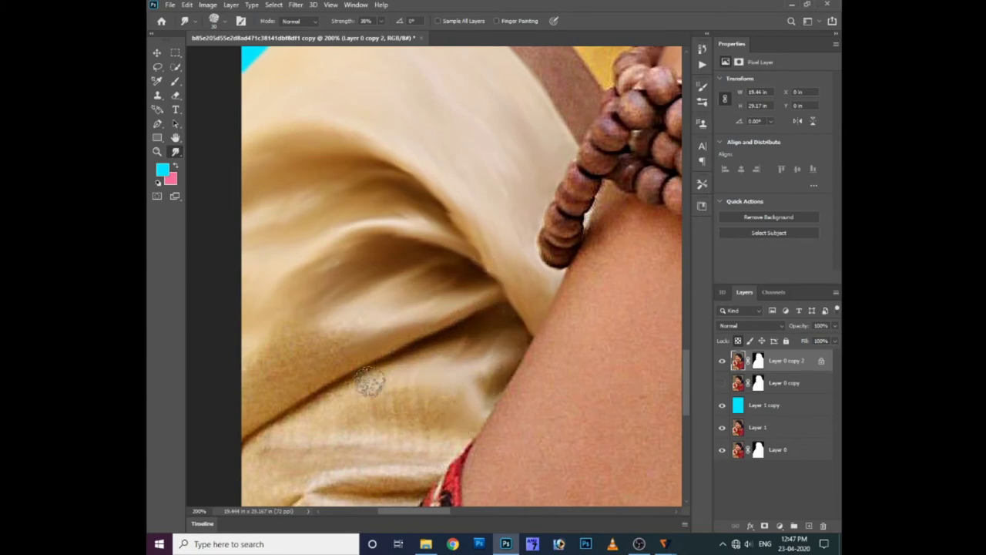
pyautogui.moveTo(375, 422); pyautogui.dragTo(418, 340)
pyautogui.moveTo(345, 369)
pyautogui.mouseDown()
pyautogui.moveTo(447, 317)
pyautogui.moveTo(396, 278)
pyautogui.moveTo(432, 259)
pyautogui.moveTo(455, 359)
pyautogui.mouseUp()
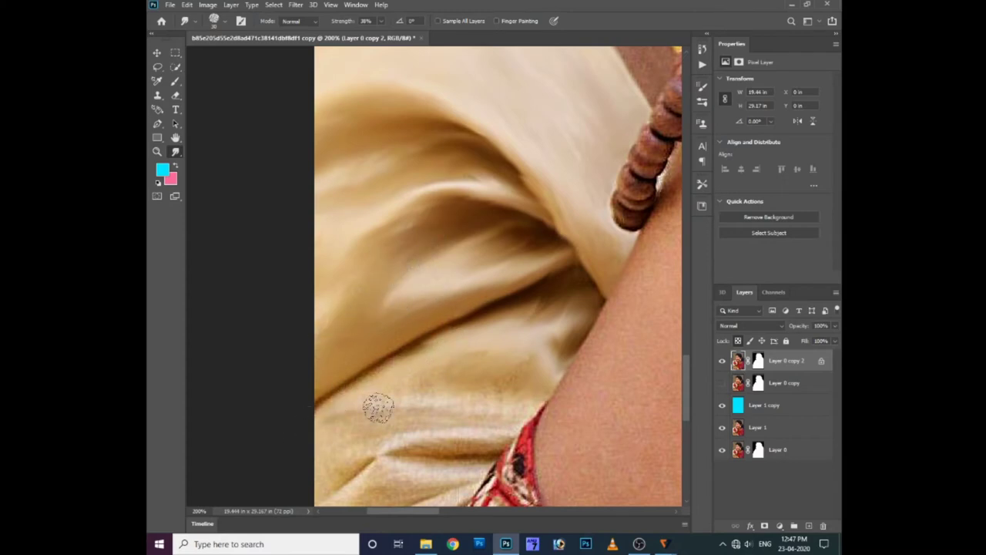
pyautogui.moveTo(528, 363)
pyautogui.mouseDown()
pyautogui.moveTo(562, 305)
pyautogui.moveTo(524, 393)
pyautogui.mouseUp()
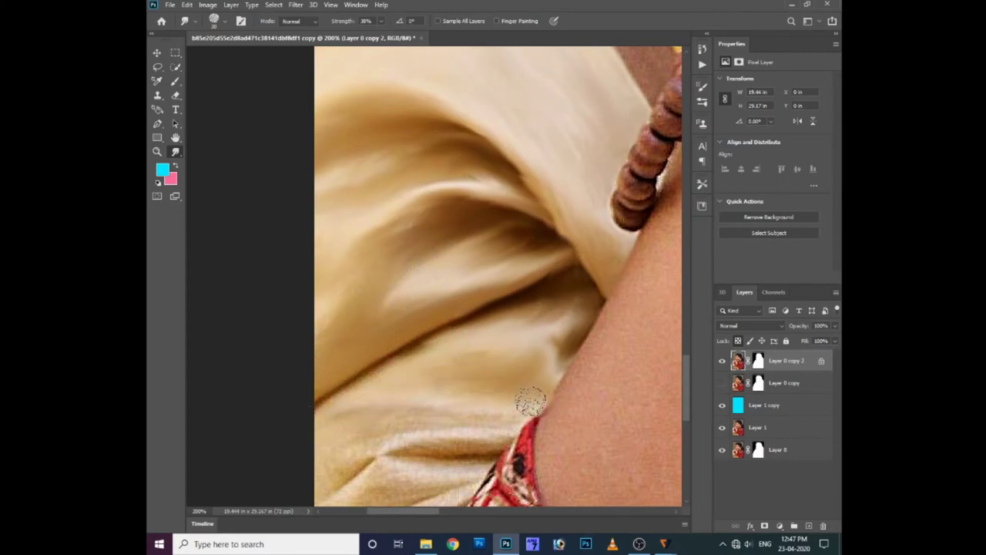
pyautogui.scroll(-1, 529, 403)
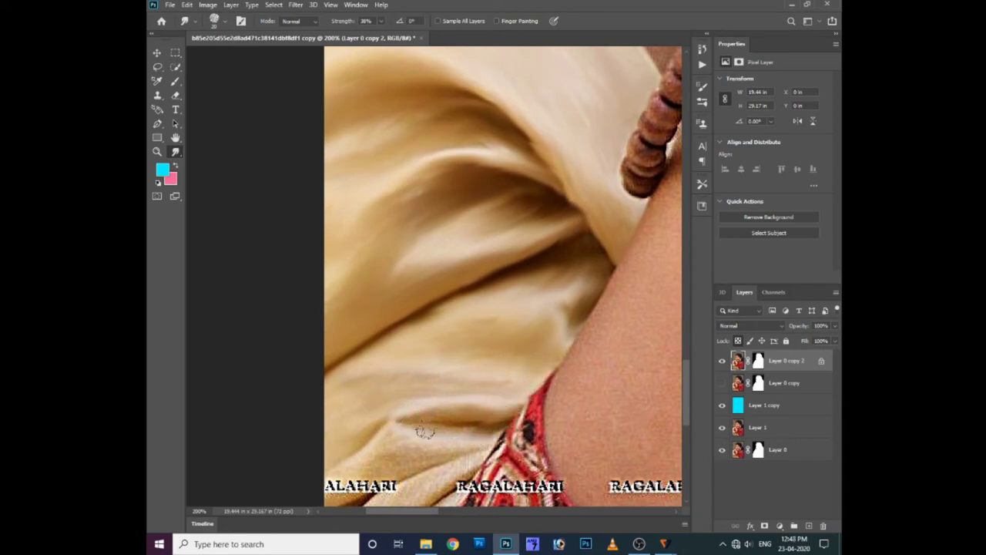
pyautogui.scroll(-1, 406, 411)
# Step: Smear the watermark letters into the red fabric and blend its edges
pyautogui.moveTo(407, 415); pyautogui.dragTo(480, 395)
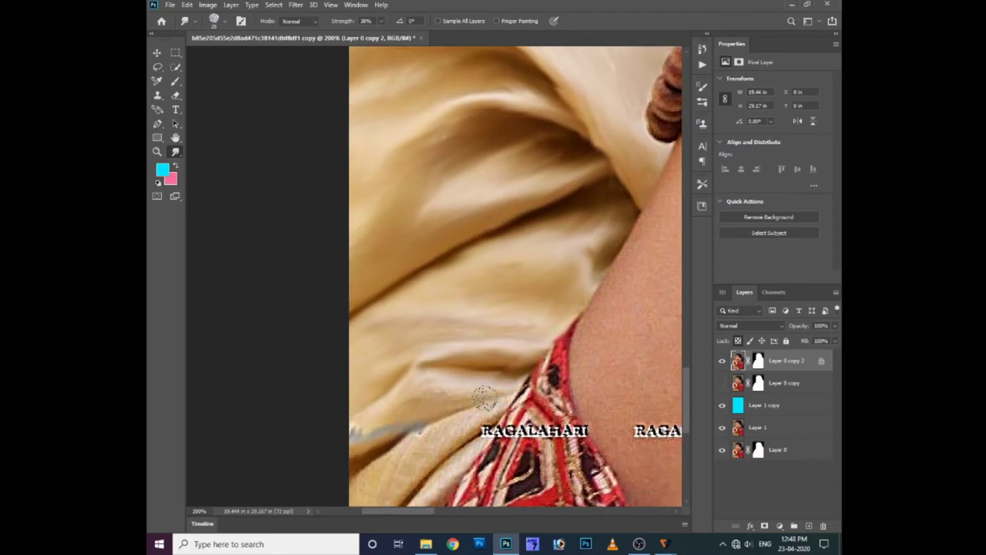
pyautogui.scroll(-1, 431, 416)
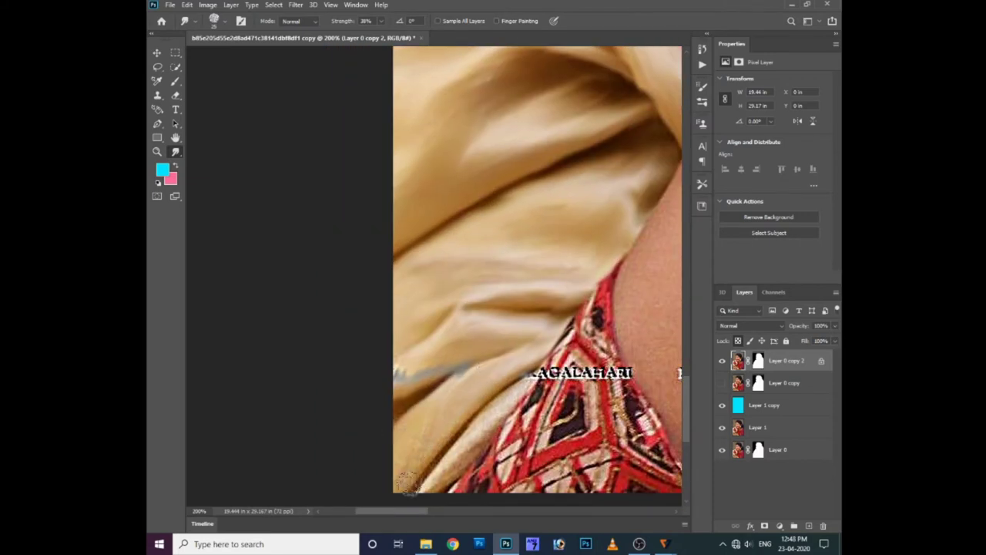
pyautogui.moveTo(497, 385); pyautogui.dragTo(548, 373)
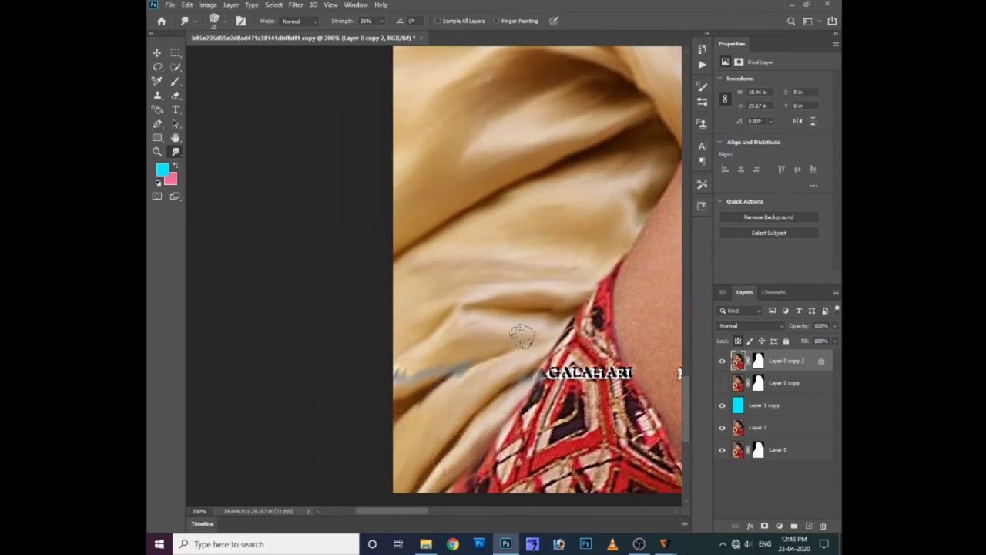
pyautogui.moveTo(566, 273)
pyautogui.mouseDown()
pyautogui.moveTo(490, 267)
pyautogui.moveTo(619, 491)
pyautogui.mouseUp()
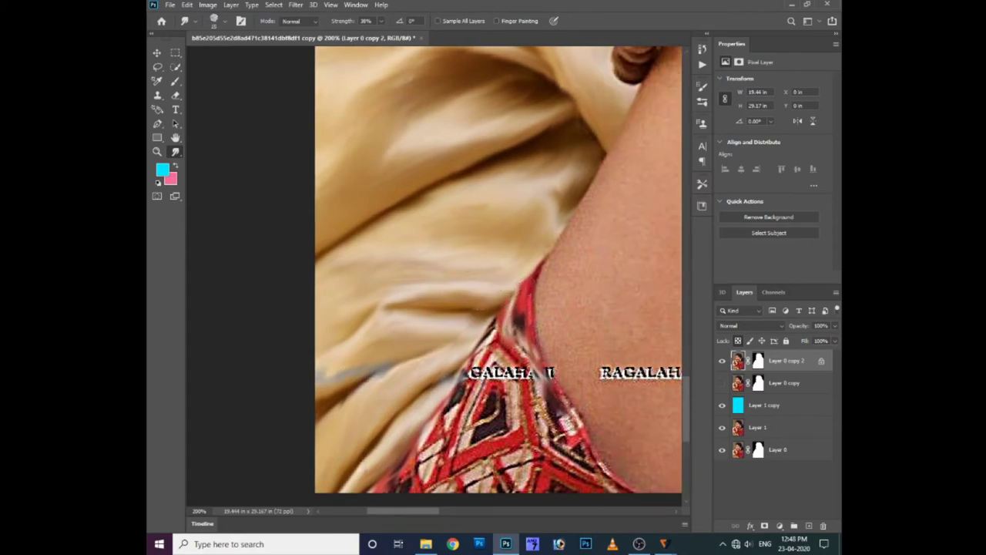
pyautogui.moveTo(533, 376); pyautogui.dragTo(582, 454)
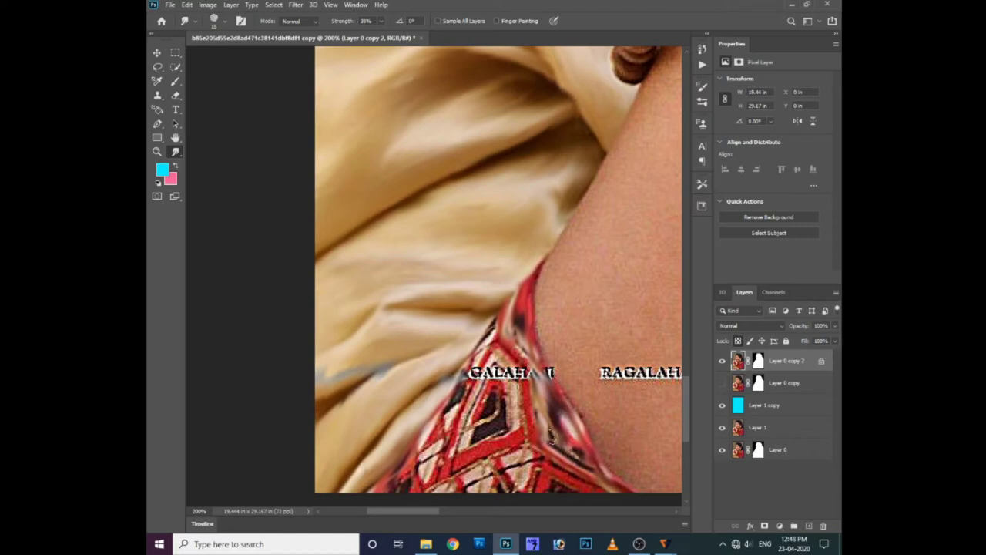
pyautogui.moveTo(496, 331); pyautogui.dragTo(462, 385)
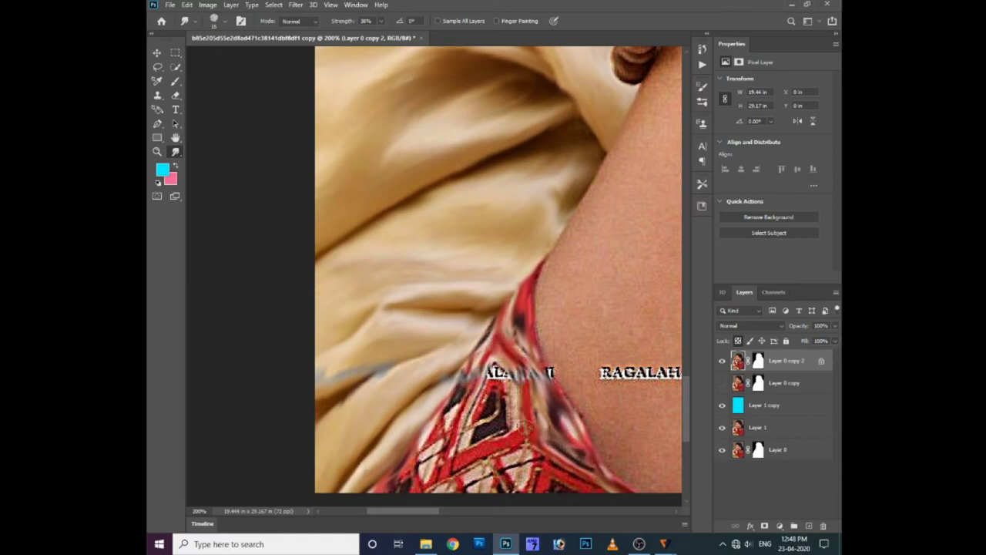
pyautogui.moveTo(493, 343); pyautogui.dragTo(524, 431)
pyautogui.moveTo(497, 374)
pyautogui.mouseDown()
pyautogui.moveTo(467, 451)
pyautogui.moveTo(501, 393)
pyautogui.moveTo(469, 443)
pyautogui.moveTo(492, 389)
pyautogui.moveTo(439, 482)
pyautogui.moveTo(489, 451)
pyautogui.mouseUp()
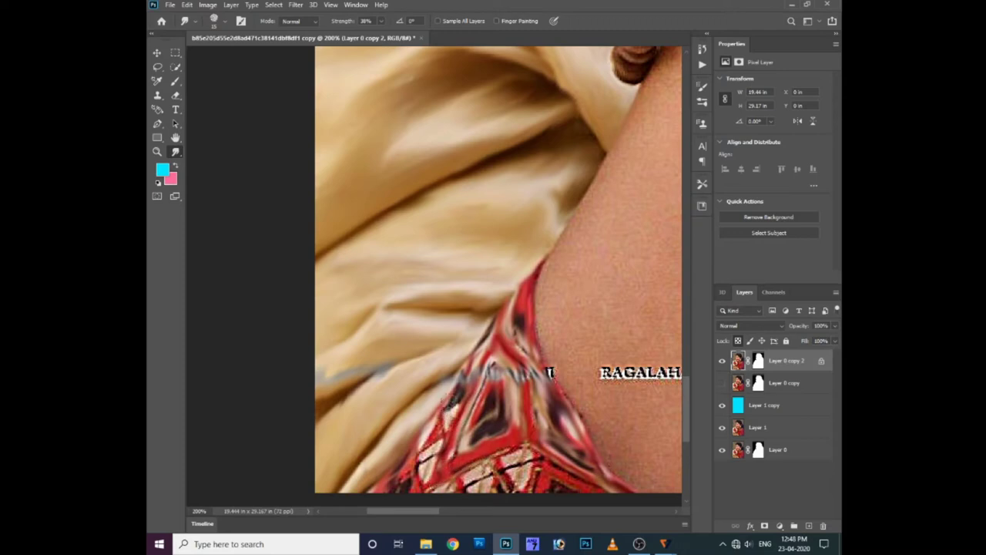
pyautogui.moveTo(463, 377)
pyautogui.mouseDown()
pyautogui.moveTo(422, 482)
pyautogui.moveTo(524, 451)
pyautogui.moveTo(543, 463)
pyautogui.mouseUp()
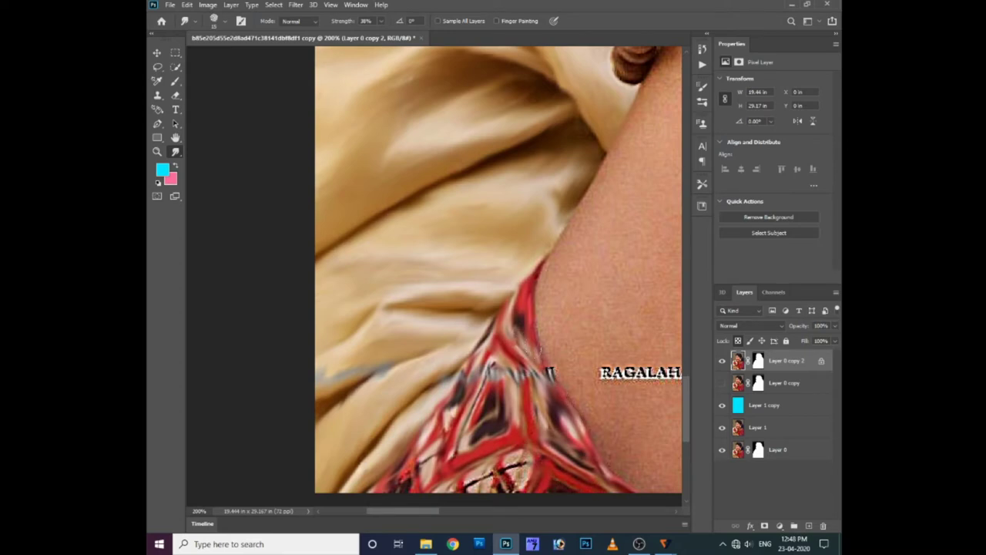
pyautogui.moveTo(540, 351); pyautogui.dragTo(531, 266)
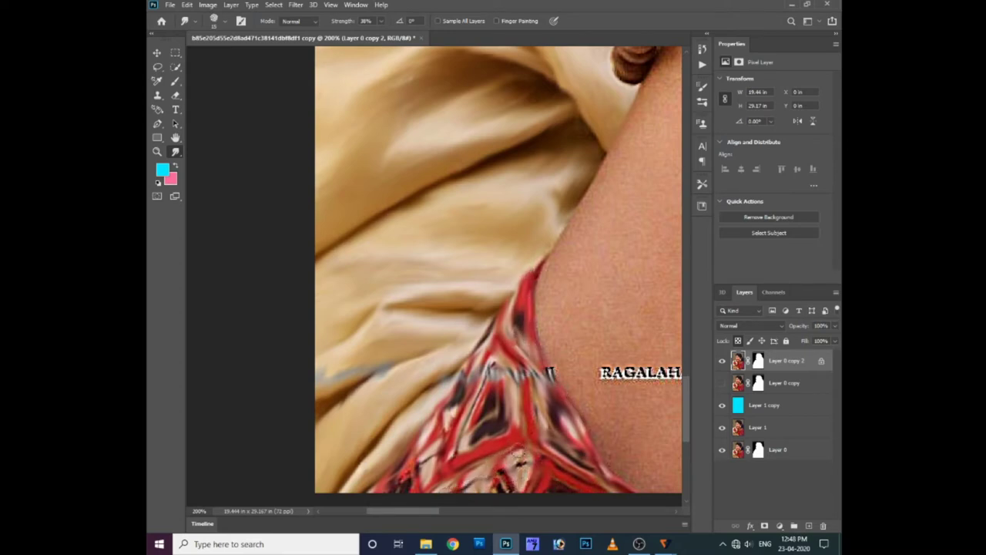
pyautogui.moveTo(517, 451); pyautogui.dragTo(524, 489)
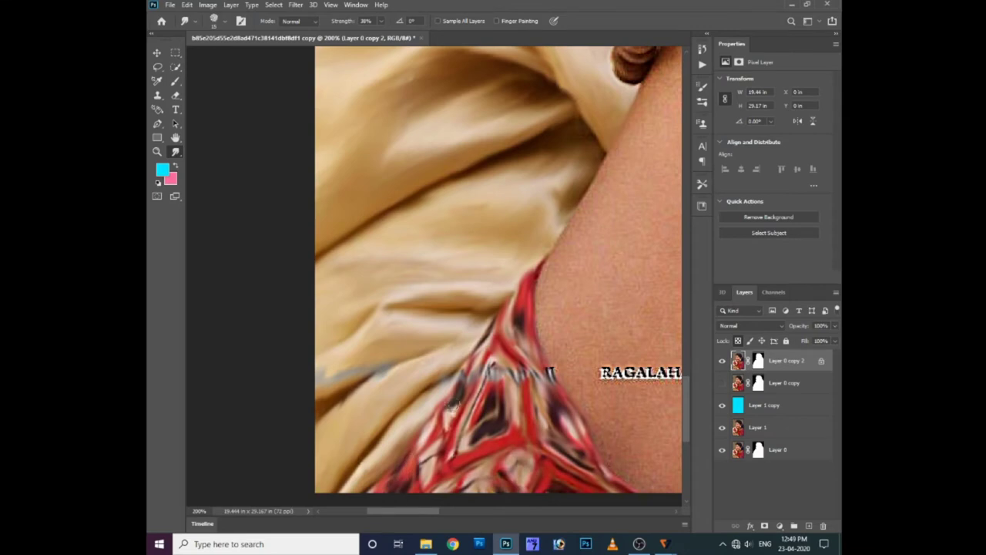
pyautogui.moveTo(550, 372); pyautogui.dragTo(342, 361)
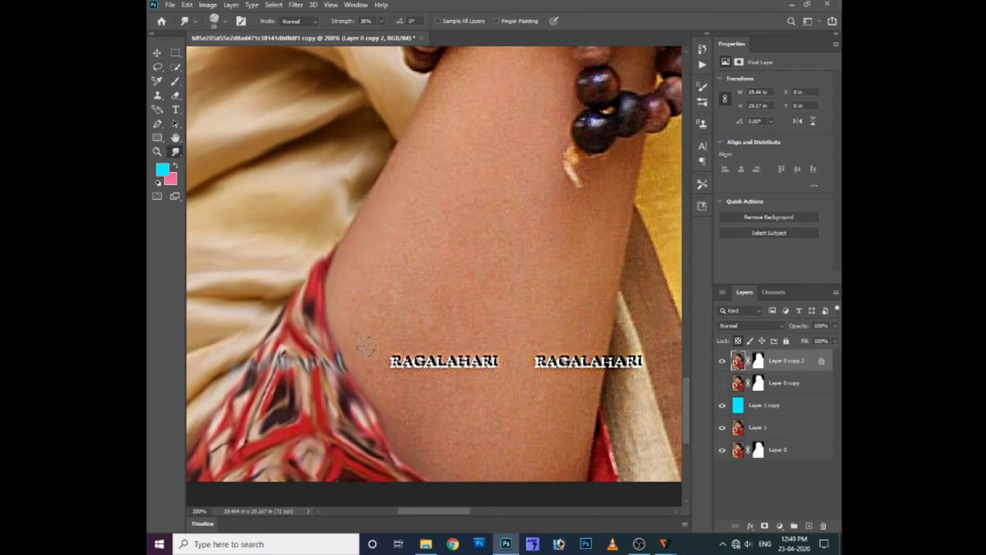
# Step: Wipe out both RAGALAHARI watermarks on the arm and smooth its right edge with a larger brush
pyautogui.moveTo(365, 347)
pyautogui.mouseDown()
pyautogui.moveTo(464, 370)
pyautogui.moveTo(488, 357)
pyautogui.mouseUp()
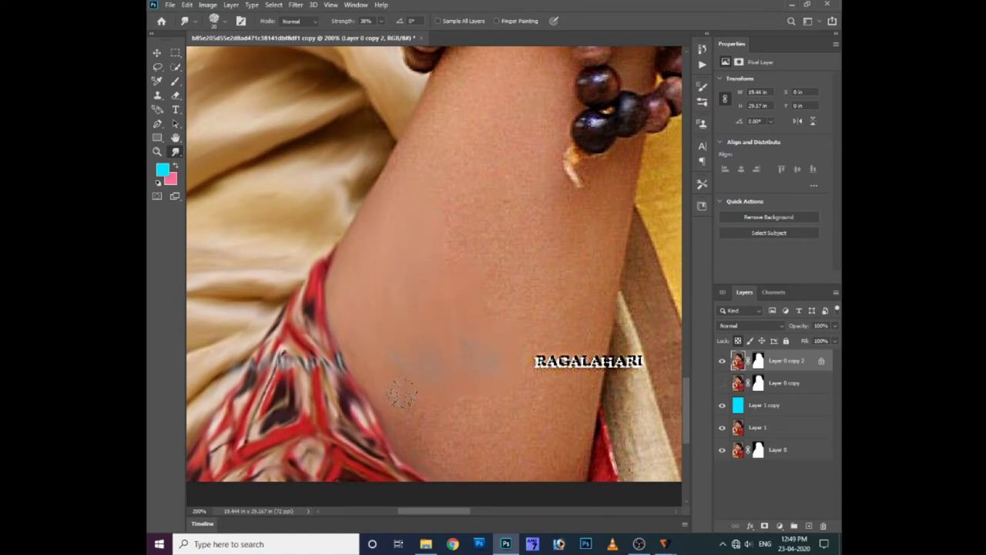
pyautogui.moveTo(532, 359); pyautogui.dragTo(582, 344)
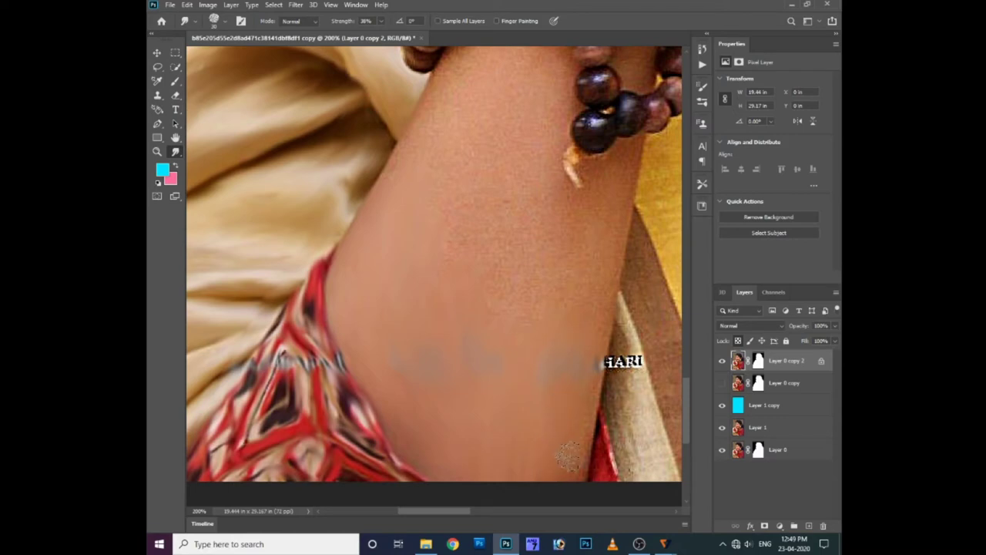
pyautogui.press(']')
pyautogui.moveTo(603, 297); pyautogui.dragTo(578, 224)
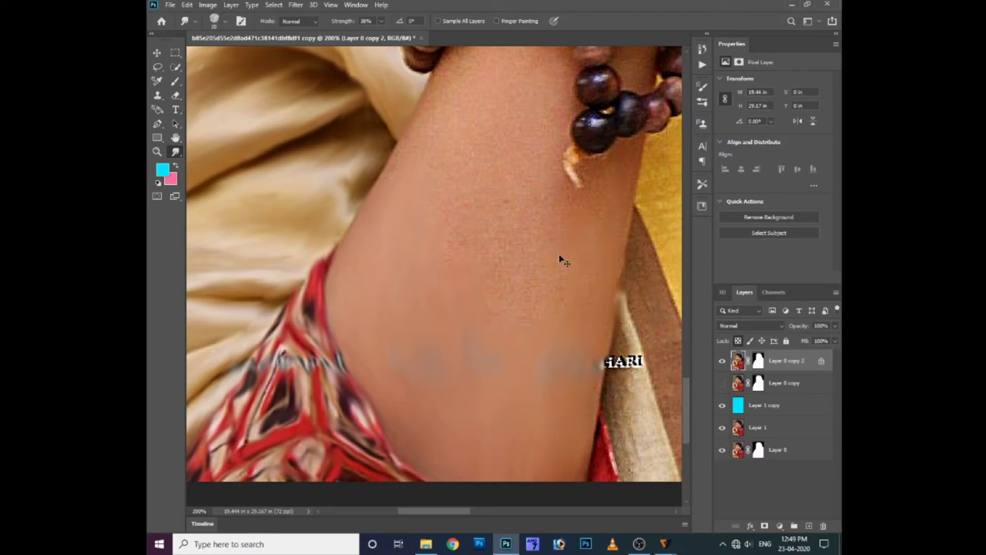
pyautogui.moveTo(616, 302); pyautogui.dragTo(585, 322)
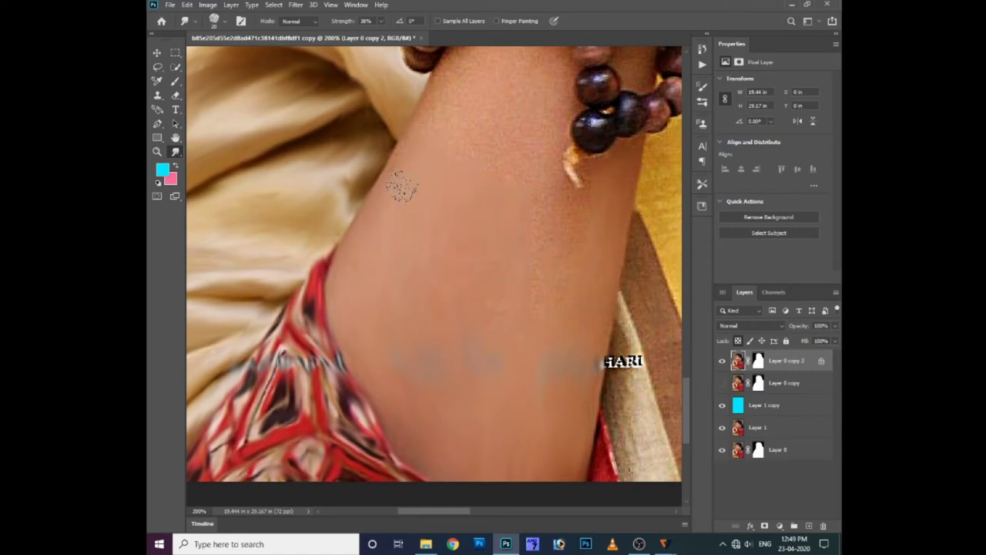
# Step: Smear away the leftover ARI watermark letters at the upper arm
pyautogui.moveTo(462, 193); pyautogui.dragTo(447, 277)
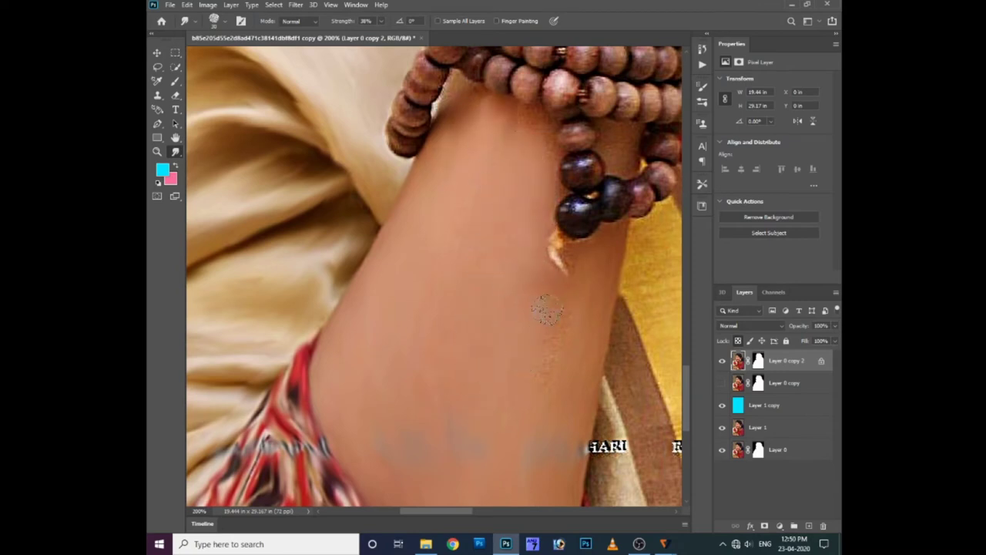
pyautogui.moveTo(542, 429); pyautogui.dragTo(509, 473)
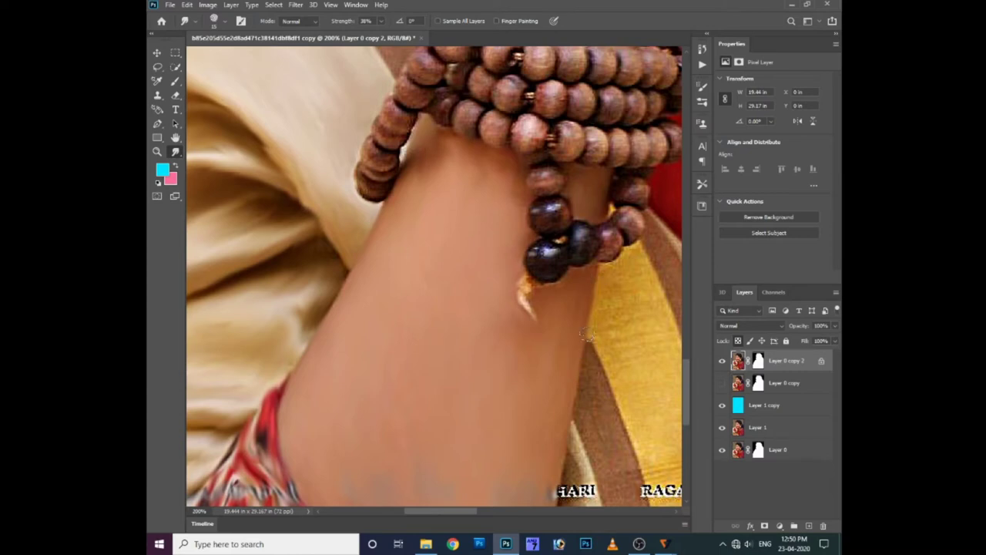
pyautogui.moveTo(587, 335)
pyautogui.mouseDown()
pyautogui.moveTo(568, 258)
pyautogui.moveTo(542, 233)
pyautogui.mouseUp()
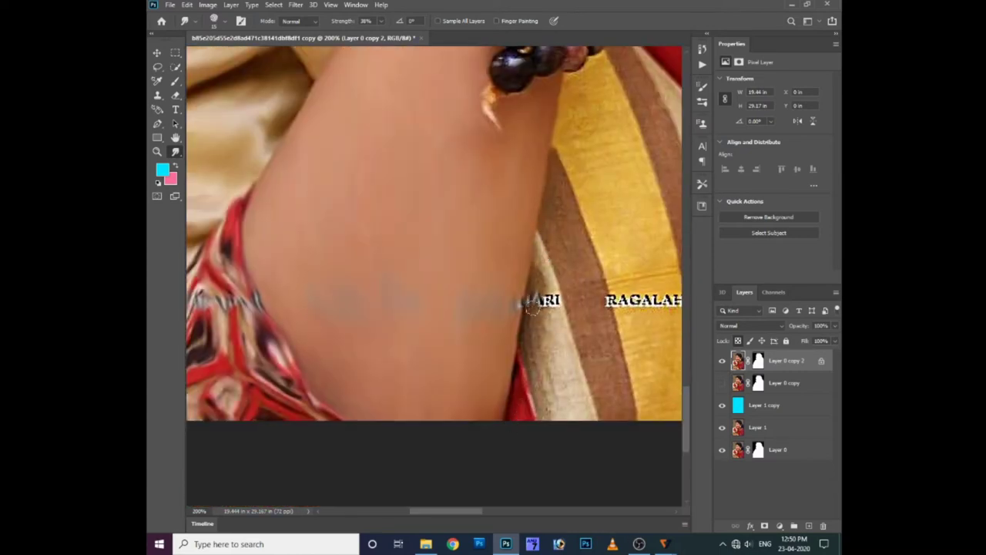
pyautogui.moveTo(531, 306)
pyautogui.mouseDown()
pyautogui.moveTo(562, 302)
pyautogui.moveTo(543, 243)
pyautogui.mouseUp()
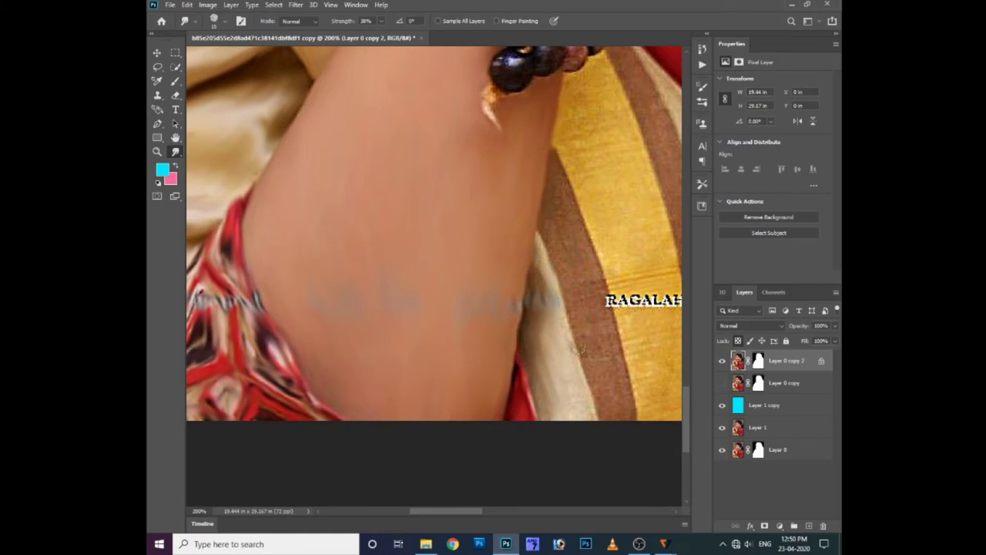
pyautogui.hscroll(2, 524, 385)
pyautogui.hscroll(3, 495, 324)
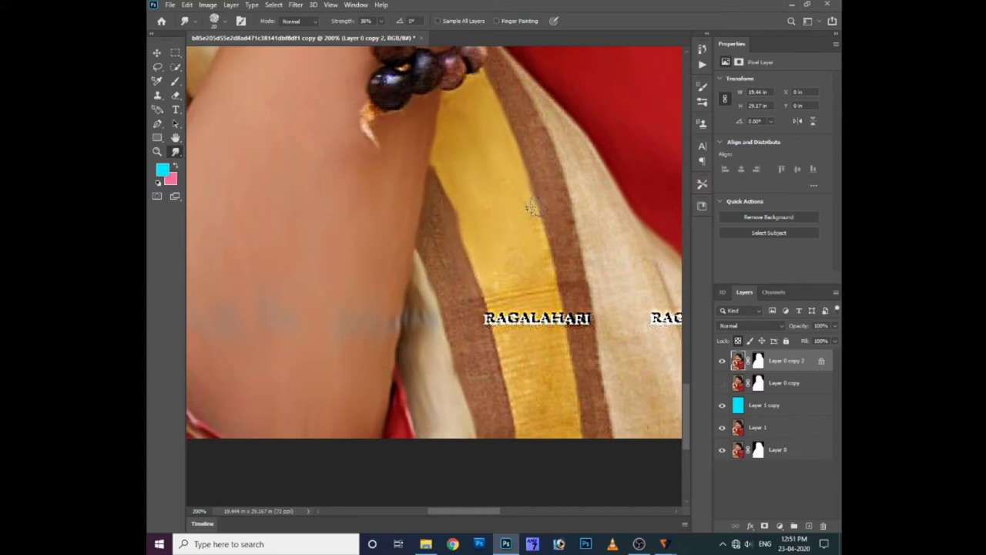
# Step: Smear the RAGAL watermark text off the cloth and soften the brown stripe's edges
pyautogui.moveTo(505, 304)
pyautogui.mouseDown()
pyautogui.moveTo(493, 347)
pyautogui.moveTo(593, 314)
pyautogui.mouseUp()
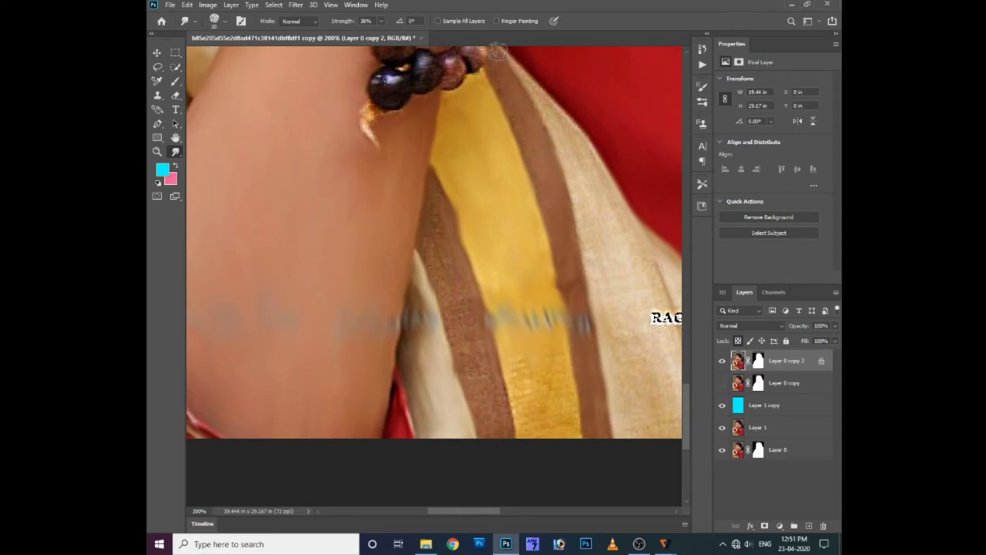
pyautogui.moveTo(527, 100); pyautogui.dragTo(556, 168)
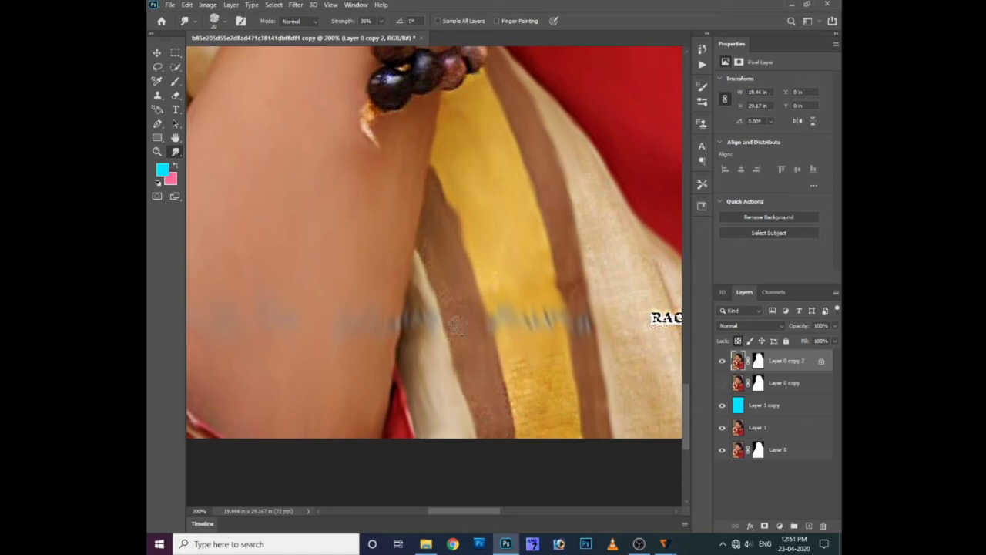
pyautogui.moveTo(500, 418); pyautogui.dragTo(535, 436)
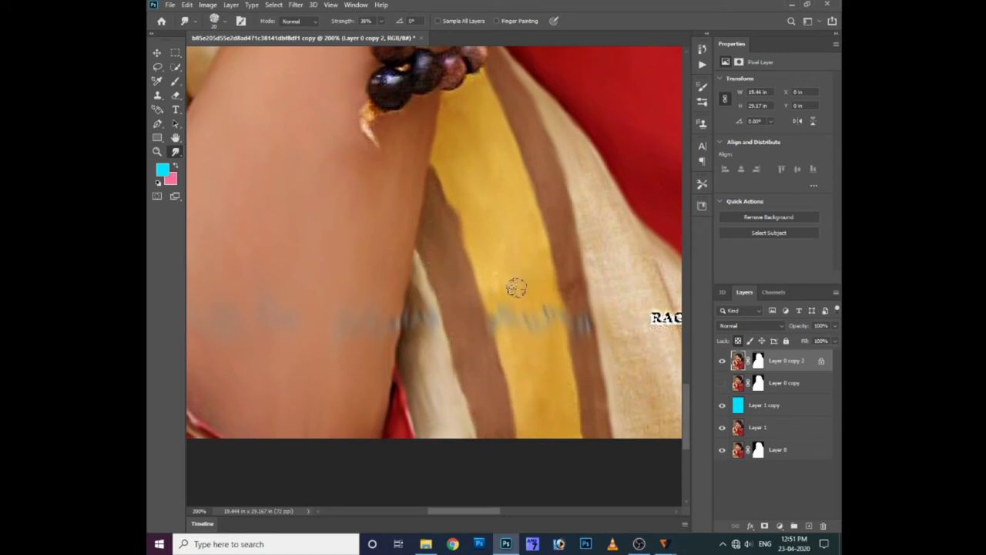
pyautogui.scroll(-2, 471, 302)
pyautogui.hscroll(2, 494, 246)
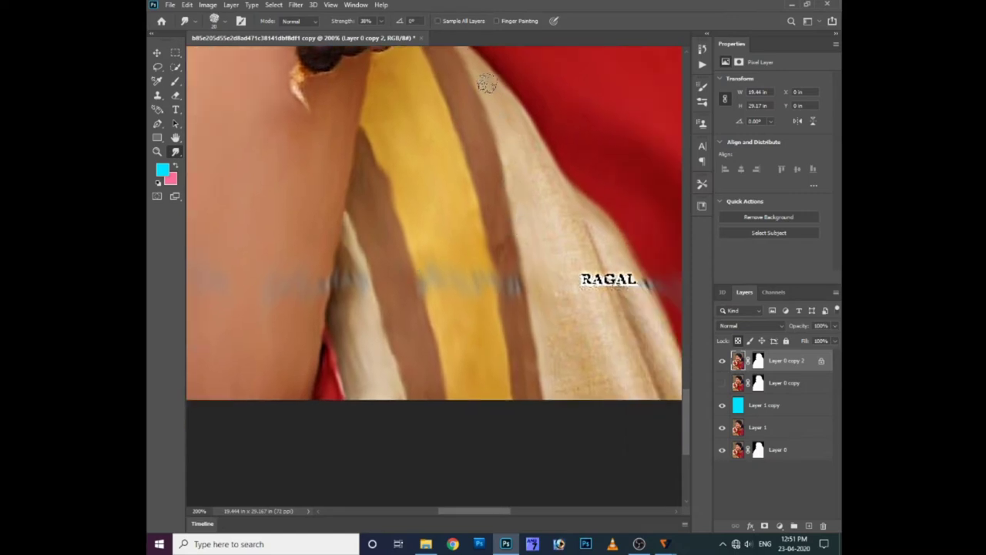
pyautogui.moveTo(579, 257)
pyautogui.mouseDown()
pyautogui.moveTo(627, 286)
pyautogui.moveTo(643, 312)
pyautogui.mouseUp()
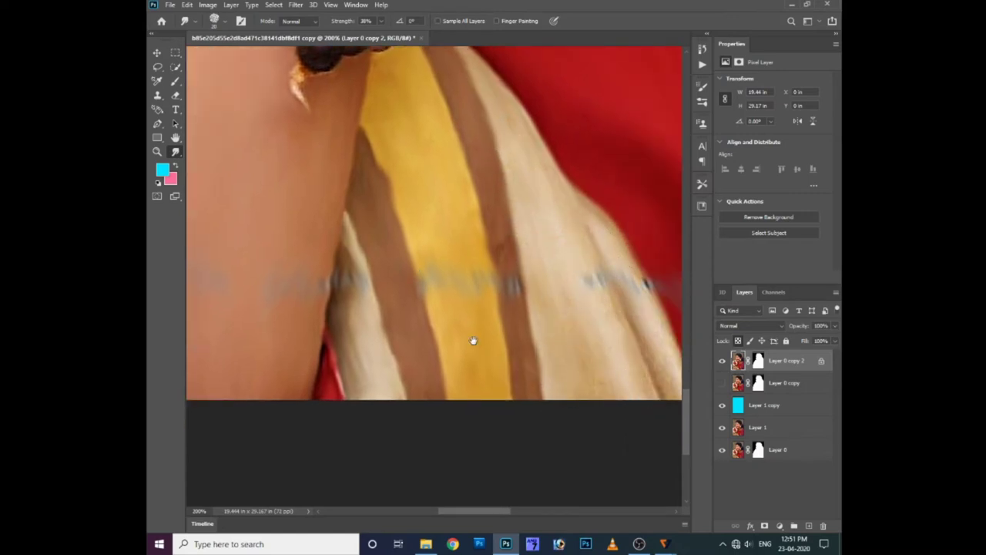
# Step: Soften the red, beige and brown cloth edges beside the bead bracelet
pyautogui.scroll(-2, 473, 340)
pyautogui.hscroll(4, 473, 339)
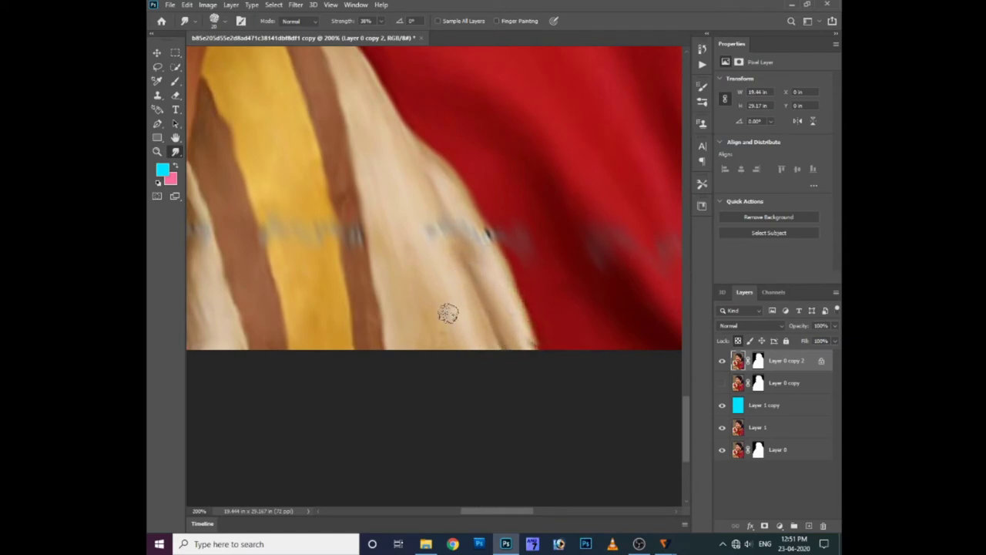
pyautogui.scroll(-1, 470, 293)
pyautogui.scroll(2, 385, 270)
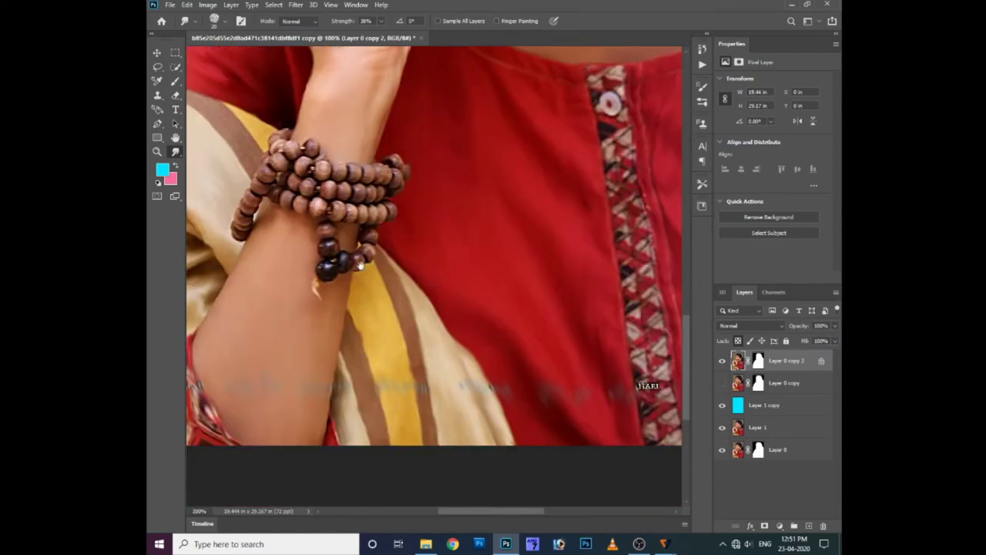
pyautogui.scroll(1, 359, 264)
pyautogui.scroll(2, 360, 264)
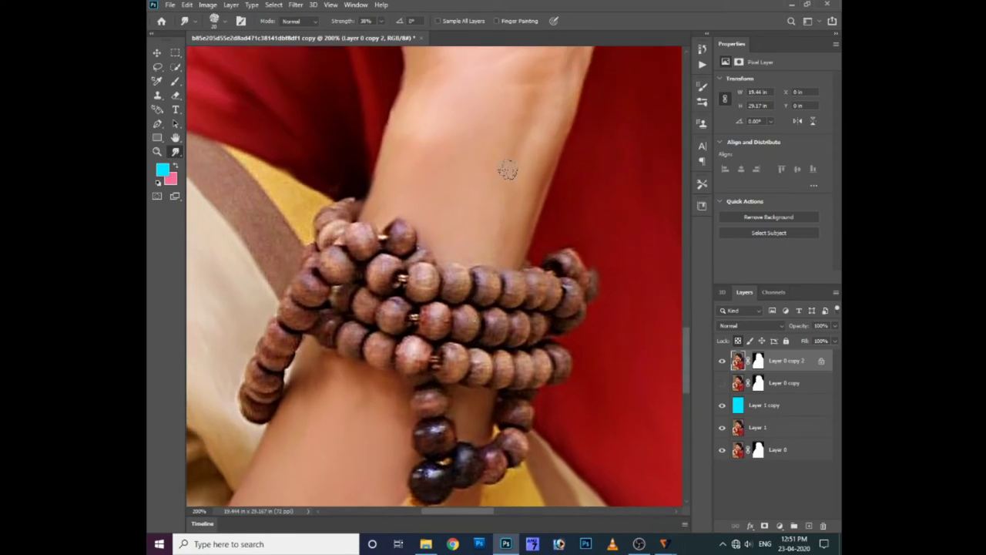
pyautogui.scroll(3, 324, 238)
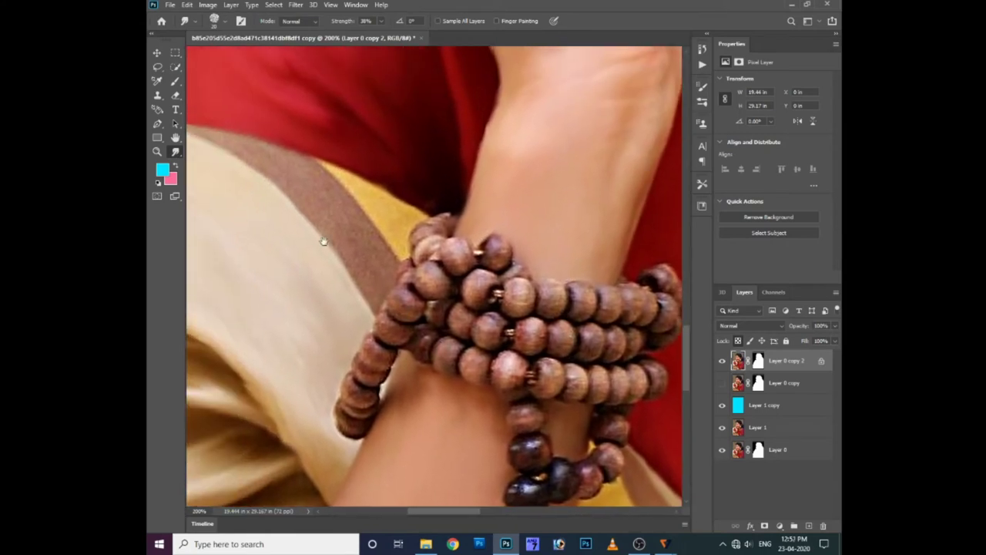
pyautogui.hscroll(-6, 290, 197)
pyautogui.moveTo(275, 194); pyautogui.dragTo(364, 213)
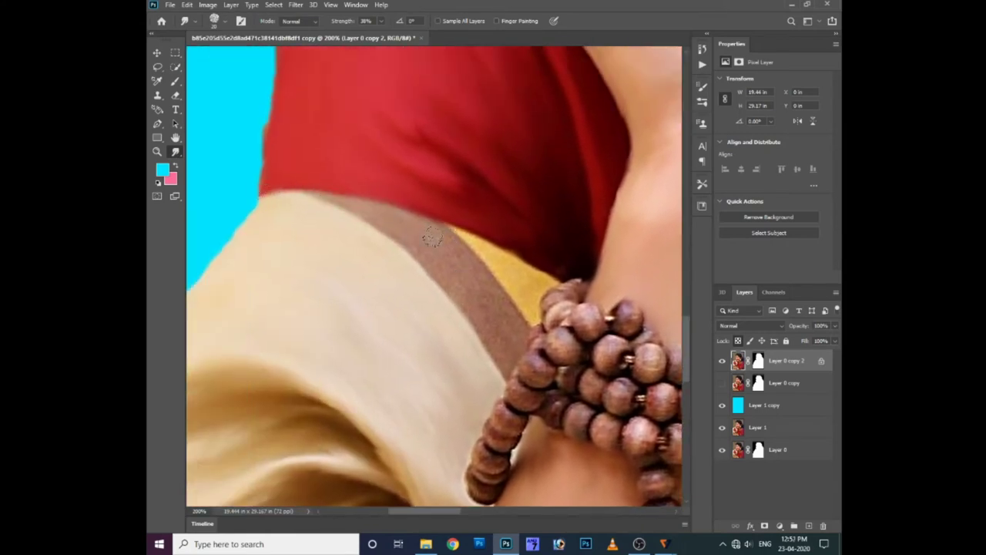
pyautogui.moveTo(422, 261); pyautogui.dragTo(446, 271)
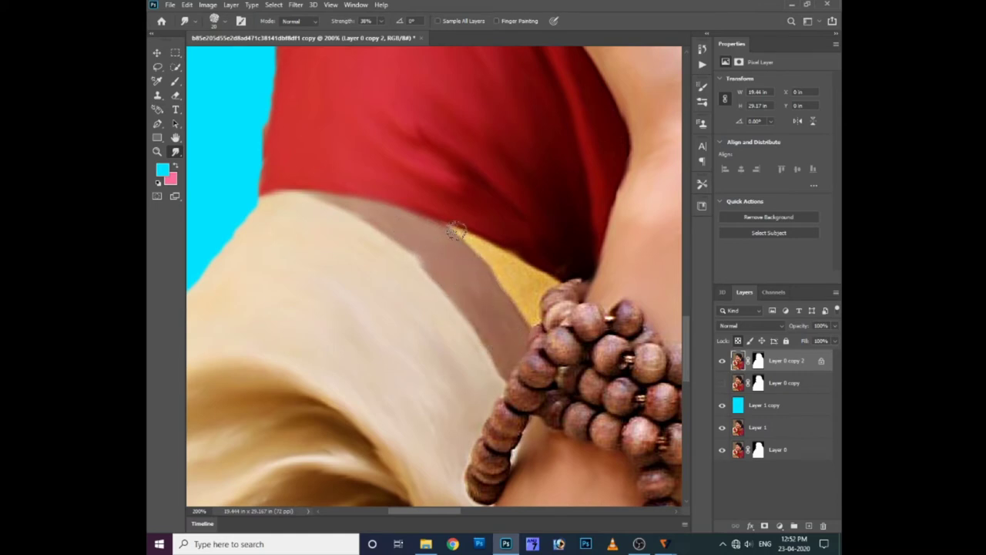
pyautogui.moveTo(456, 231); pyautogui.dragTo(569, 271)
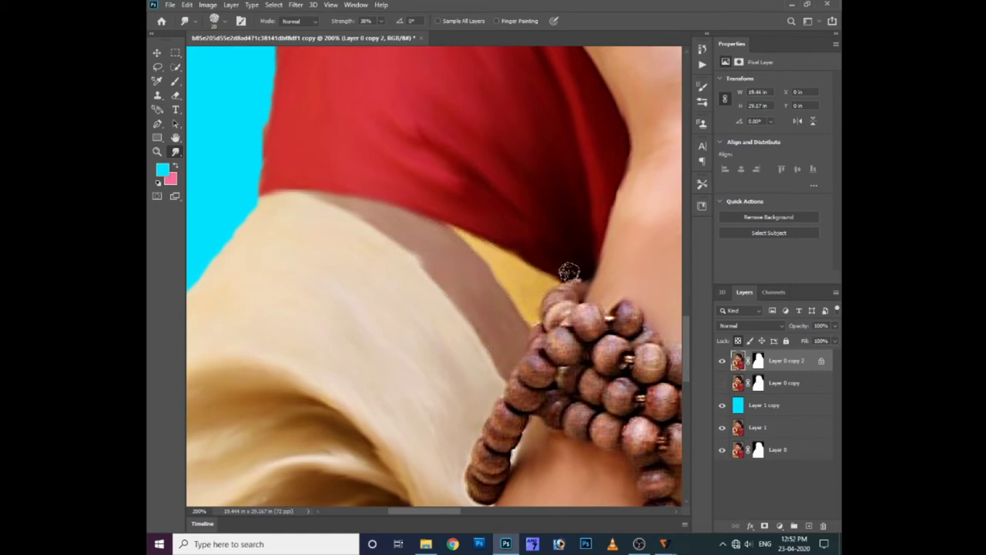
# Step: Smooth the bead edges on the right and along the upper row of the bracelet
pyautogui.scroll(2, 511, 262)
pyautogui.scroll(-2, 426, 254)
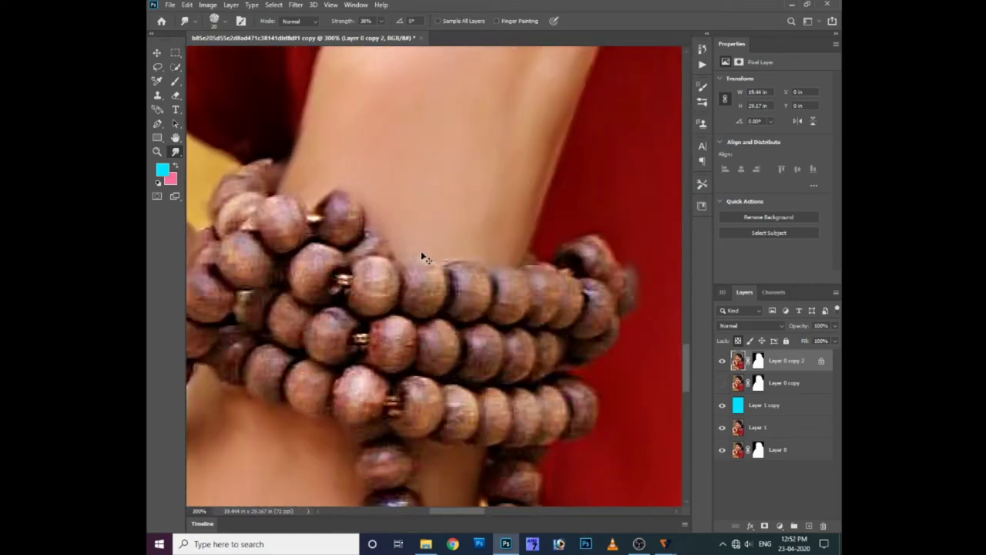
pyautogui.moveTo(422, 256)
pyautogui.mouseDown()
pyautogui.moveTo(449, 283)
pyautogui.moveTo(424, 311)
pyautogui.moveTo(471, 300)
pyautogui.moveTo(489, 265)
pyautogui.mouseUp()
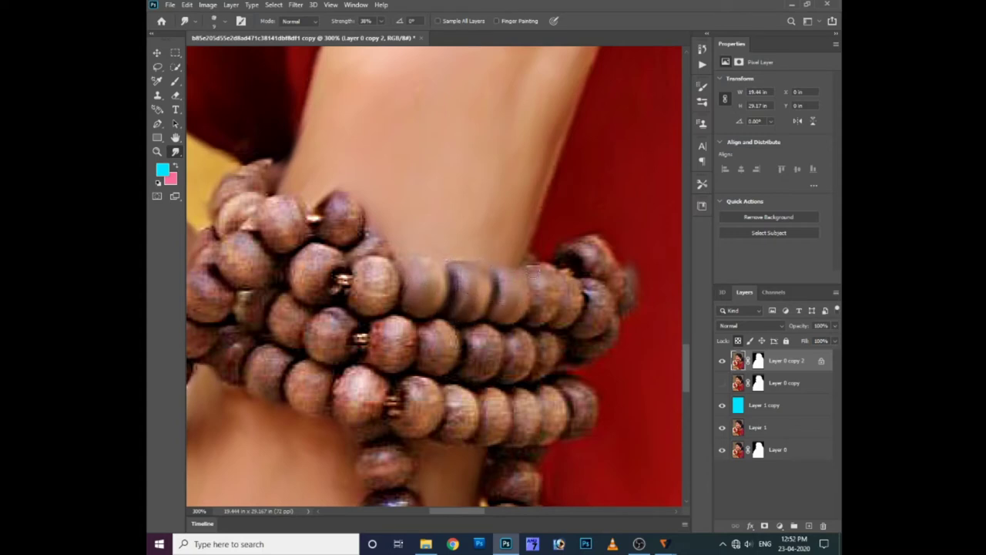
pyautogui.moveTo(558, 268); pyautogui.dragTo(556, 325)
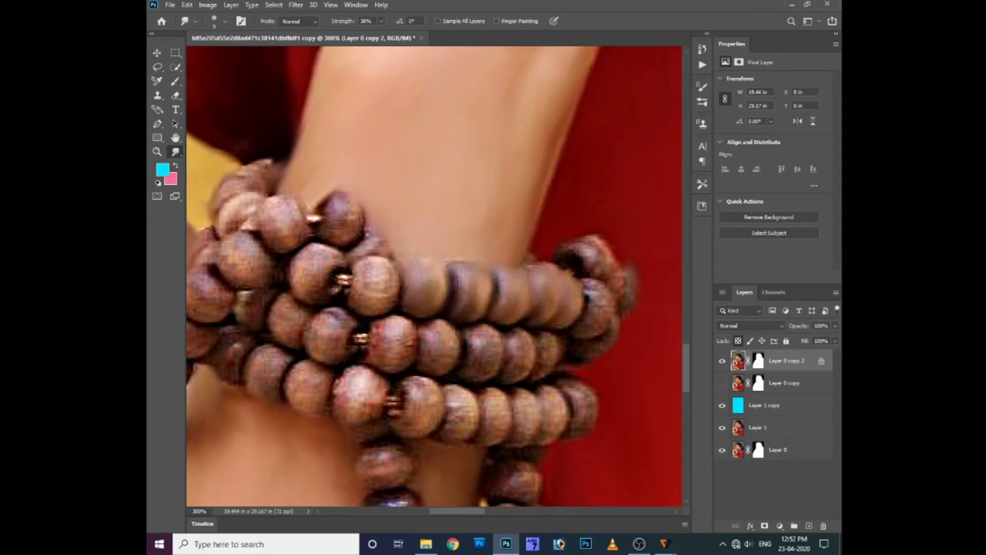
pyautogui.moveTo(607, 257); pyautogui.dragTo(579, 245)
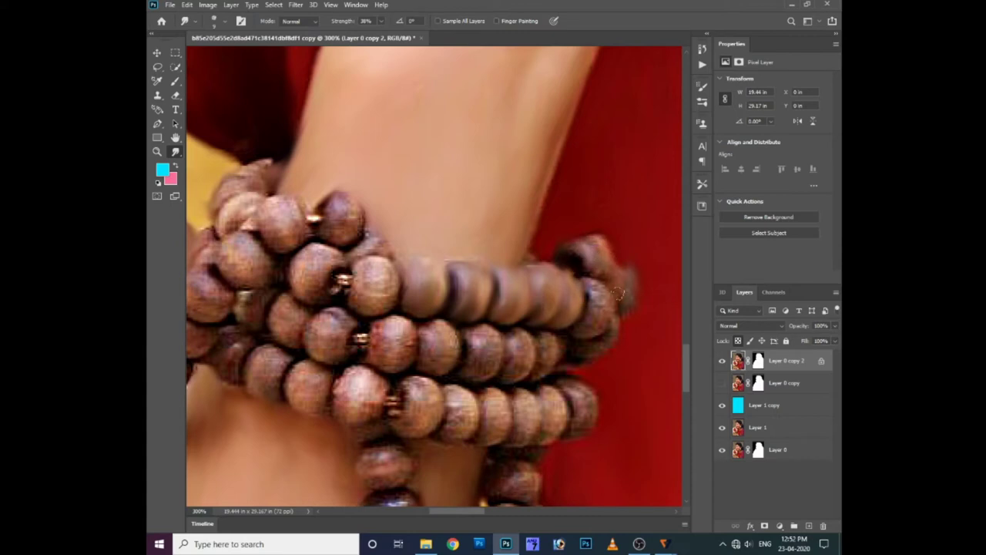
pyautogui.moveTo(569, 355); pyautogui.dragTo(536, 371)
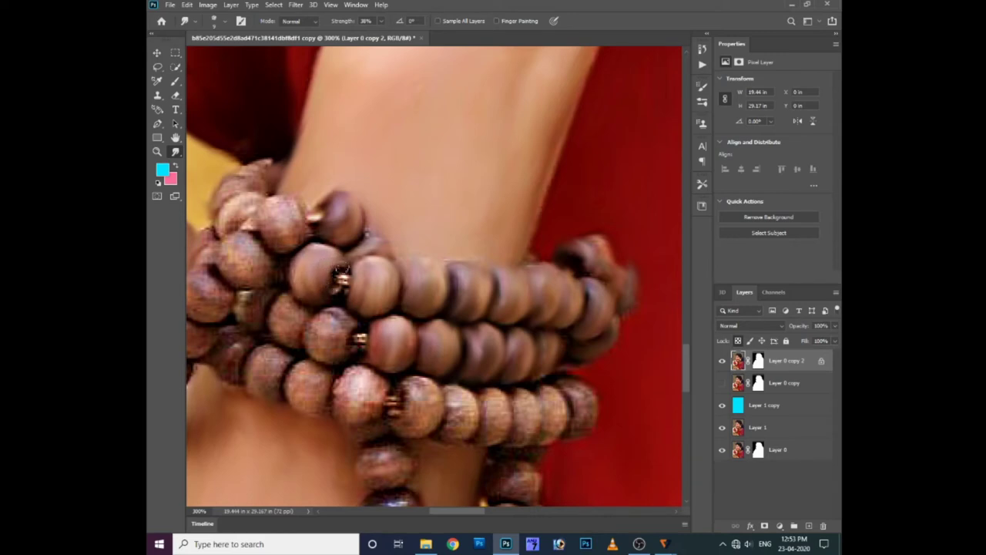
pyautogui.moveTo(278, 244); pyautogui.dragTo(258, 198)
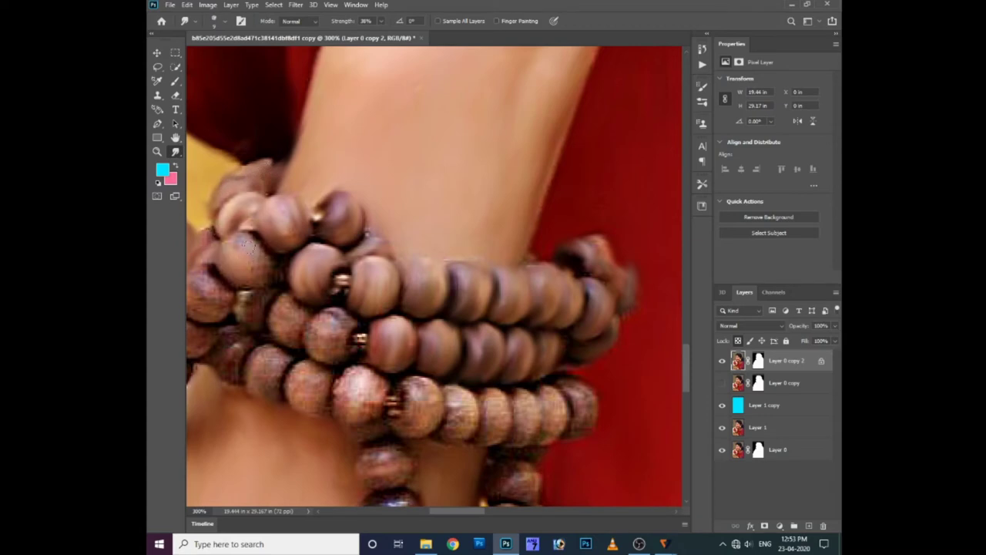
pyautogui.moveTo(222, 251); pyautogui.dragTo(230, 247)
# Step: Smooth the speckled beads in the middle, lower-left and right-end rows
pyautogui.hscroll(-2, 254, 277)
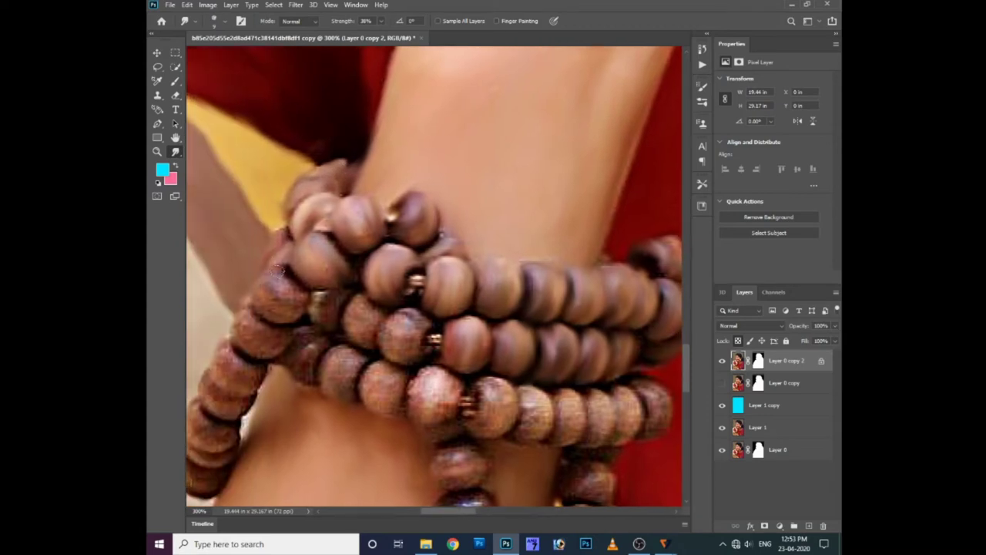
pyautogui.moveTo(297, 319); pyautogui.dragTo(333, 322)
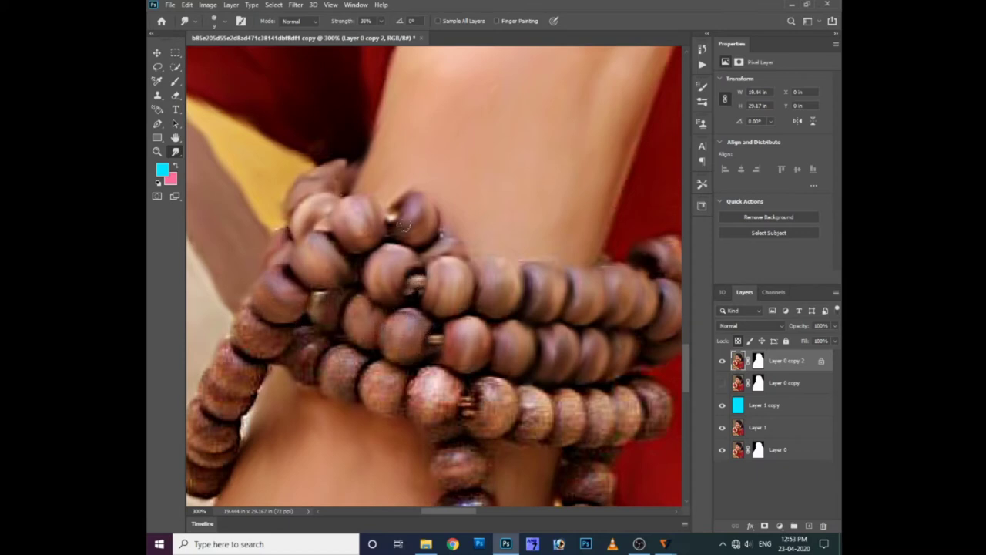
pyautogui.moveTo(338, 331); pyautogui.dragTo(367, 312)
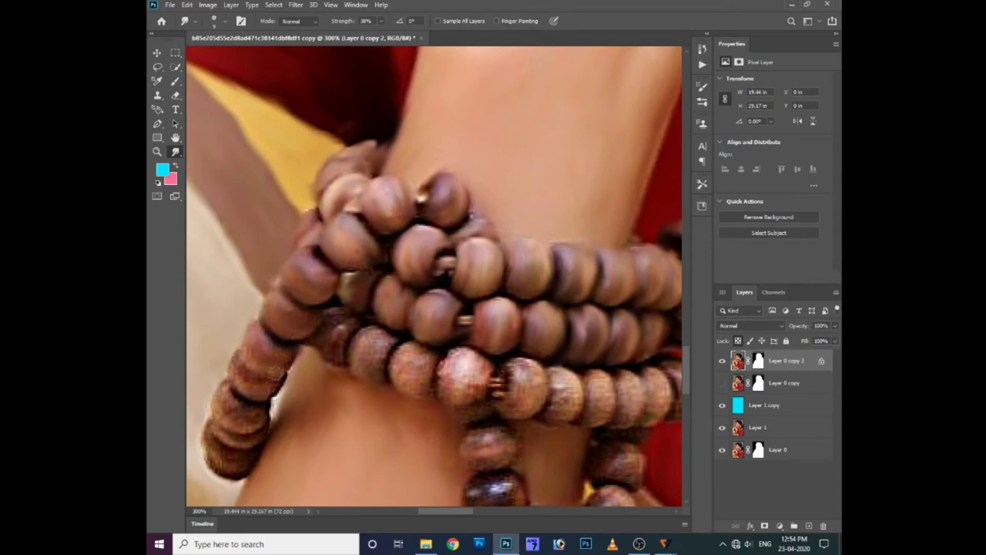
pyautogui.moveTo(282, 341); pyautogui.dragTo(316, 291)
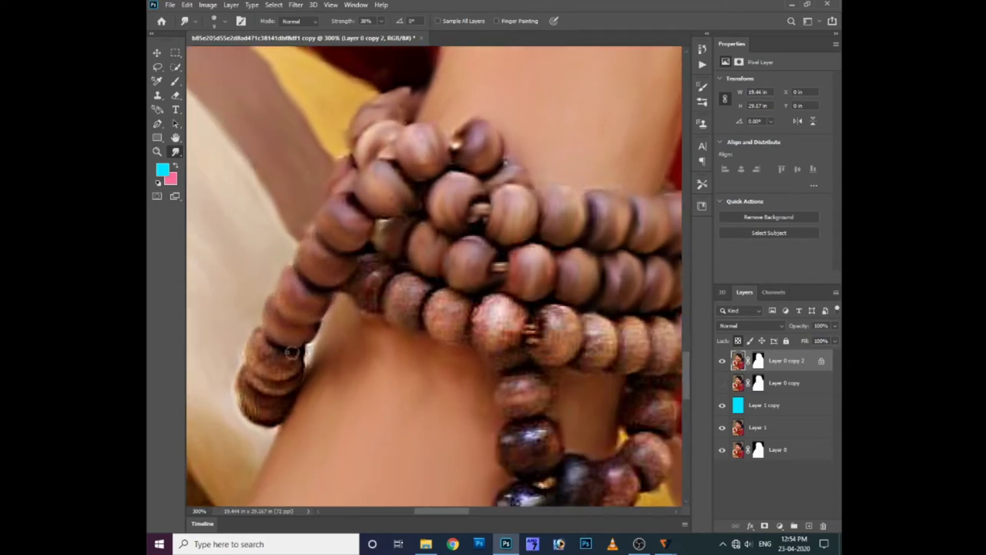
pyautogui.moveTo(311, 339); pyautogui.dragTo(308, 363)
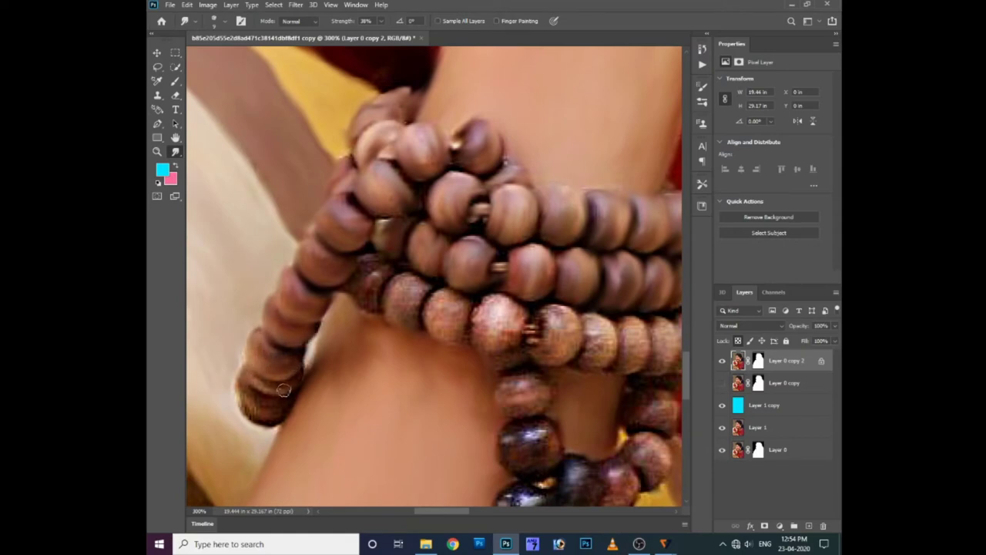
pyautogui.moveTo(286, 397); pyautogui.dragTo(276, 413)
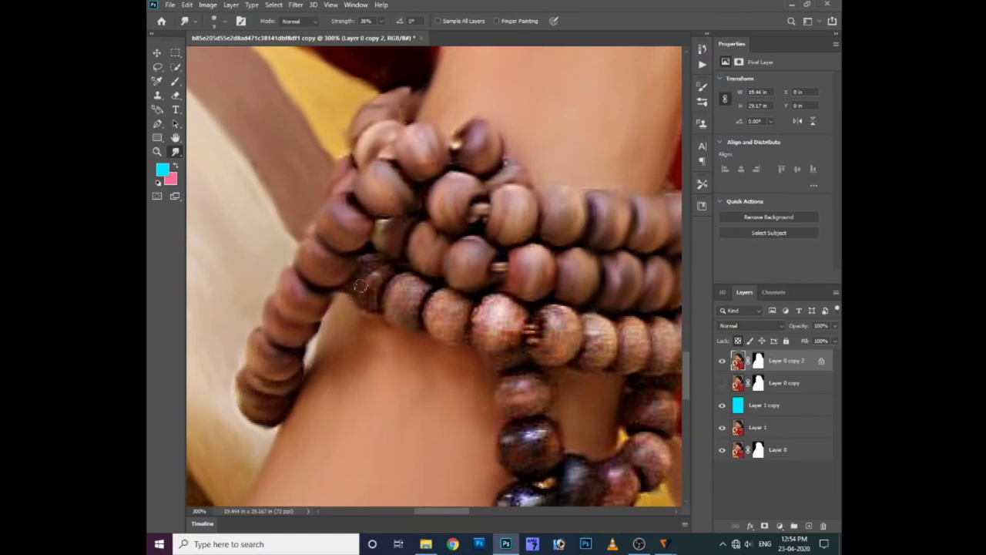
pyautogui.moveTo(393, 266); pyautogui.dragTo(410, 270)
pyautogui.hscroll(2, 416, 293)
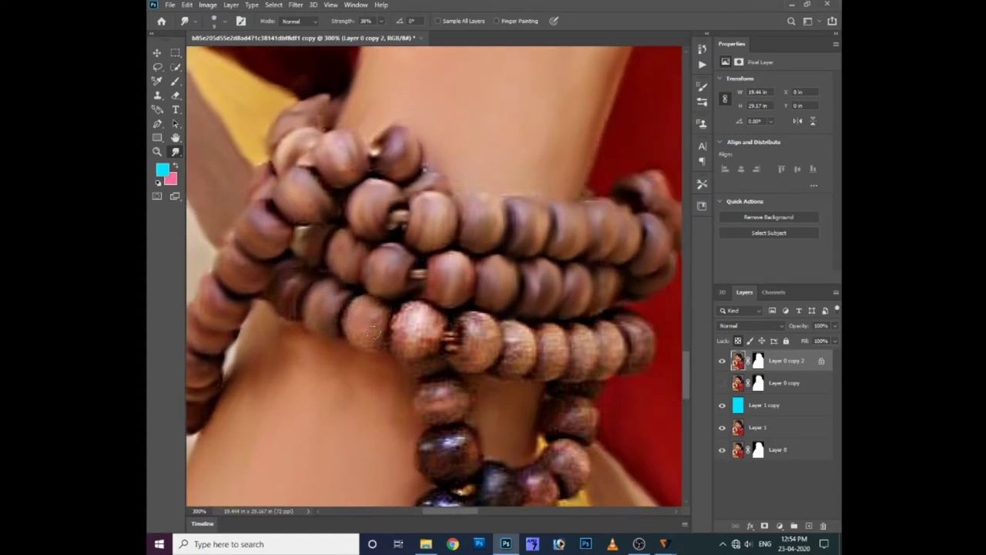
pyautogui.moveTo(391, 307)
pyautogui.mouseDown()
pyautogui.moveTo(467, 312)
pyautogui.moveTo(517, 330)
pyautogui.mouseUp()
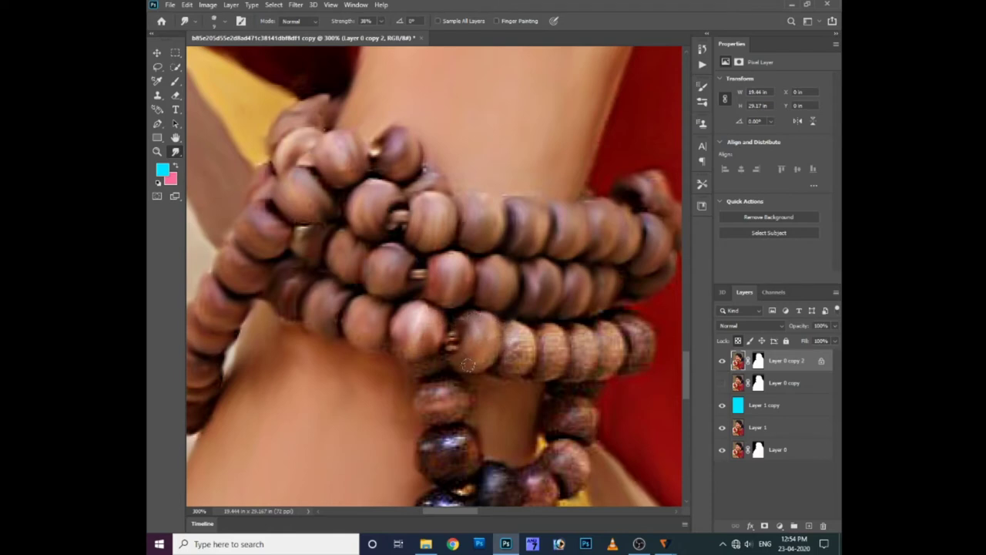
pyautogui.moveTo(518, 330); pyautogui.dragTo(566, 359)
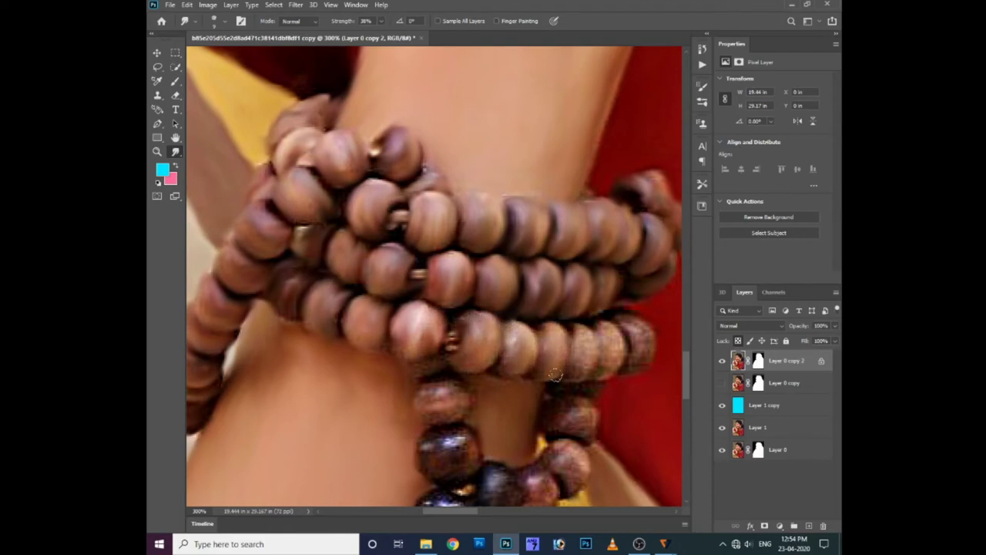
pyautogui.moveTo(425, 367); pyautogui.dragTo(361, 338)
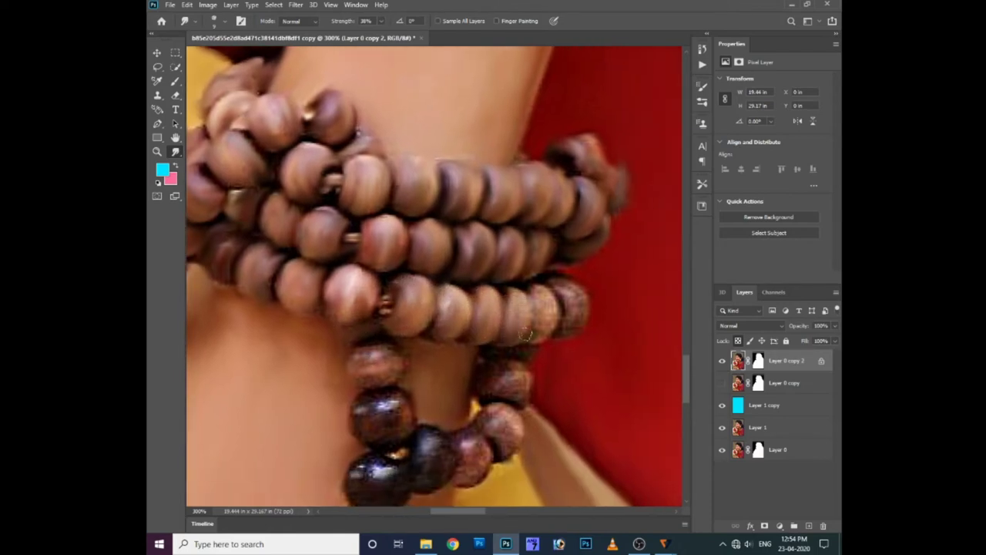
pyautogui.moveTo(582, 310); pyautogui.dragTo(555, 268)
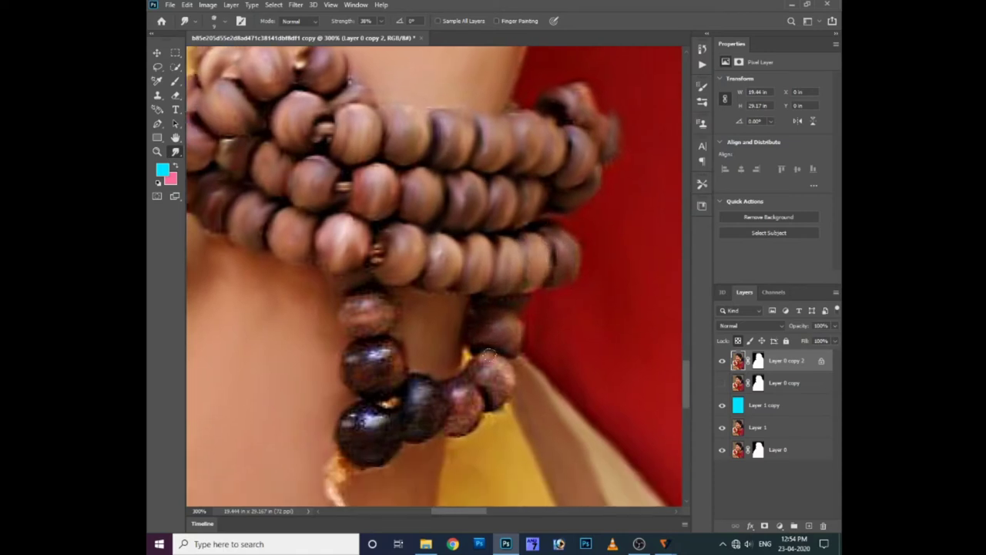
# Step: Smear the white specks off the dark lower beads
pyautogui.scroll(-2, 508, 394)
pyautogui.moveTo(487, 406); pyautogui.dragTo(455, 428)
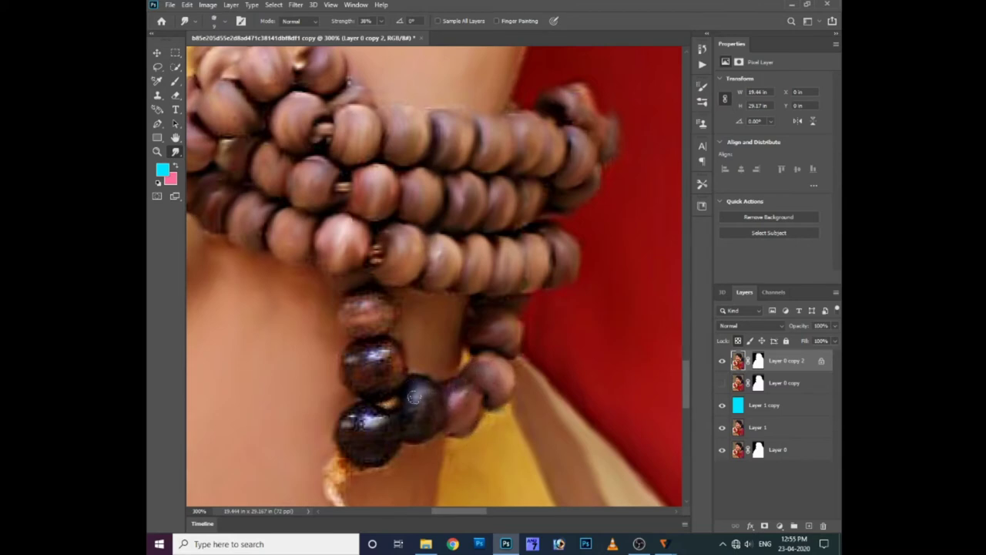
pyautogui.moveTo(413, 397); pyautogui.dragTo(395, 380)
pyautogui.moveTo(346, 359); pyautogui.dragTo(375, 364)
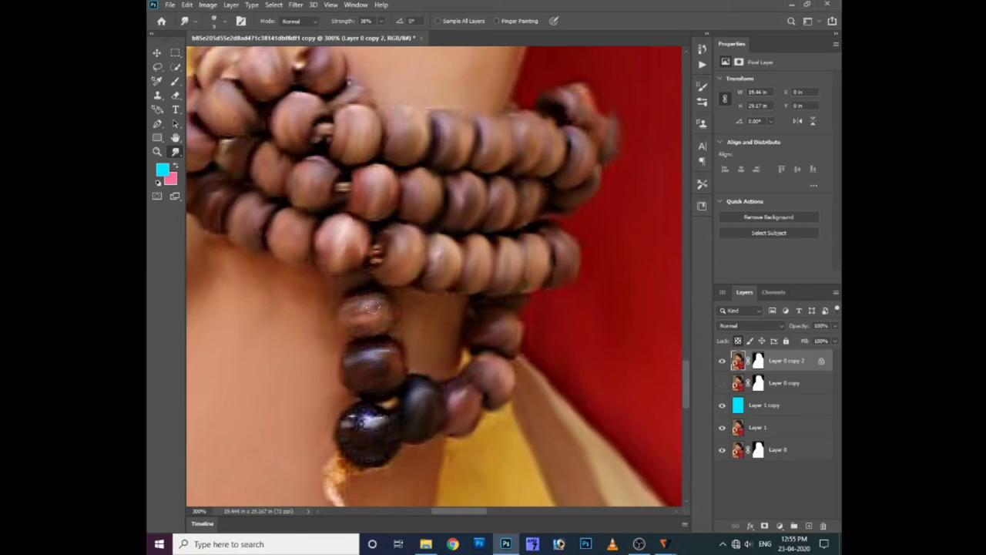
pyautogui.scroll(-2, 381, 234)
pyautogui.scroll(-2, 416, 188)
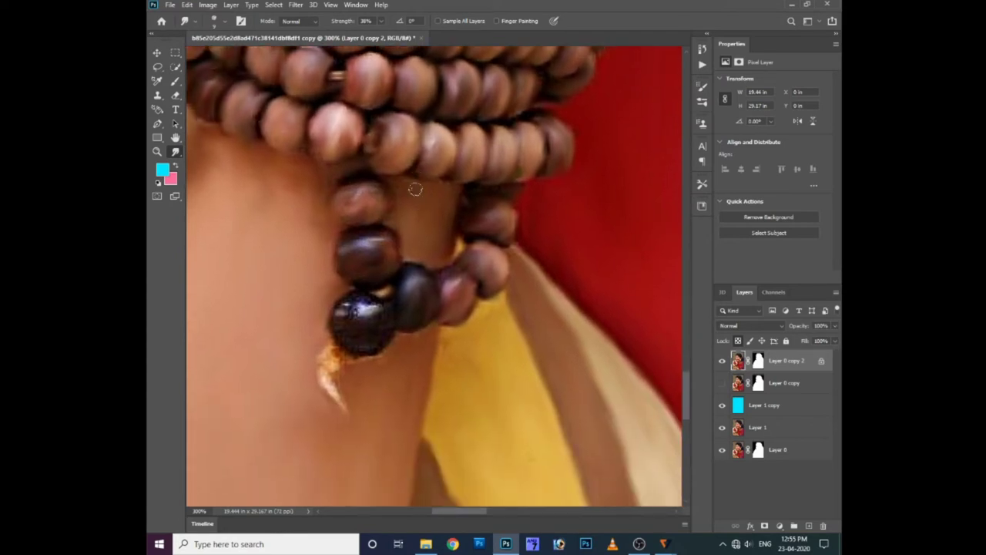
pyautogui.moveTo(349, 309); pyautogui.dragTo(390, 301)
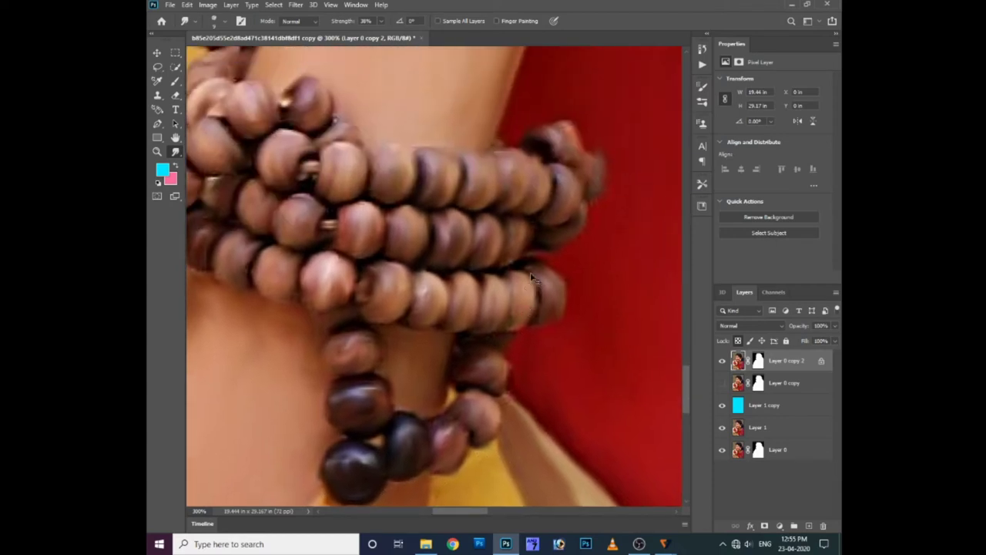
pyautogui.moveTo(481, 190)
pyautogui.mouseDown()
pyautogui.moveTo(414, 163)
pyautogui.moveTo(392, 194)
pyautogui.moveTo(555, 106)
pyautogui.moveTo(429, 267)
pyautogui.moveTo(419, 342)
pyautogui.mouseUp()
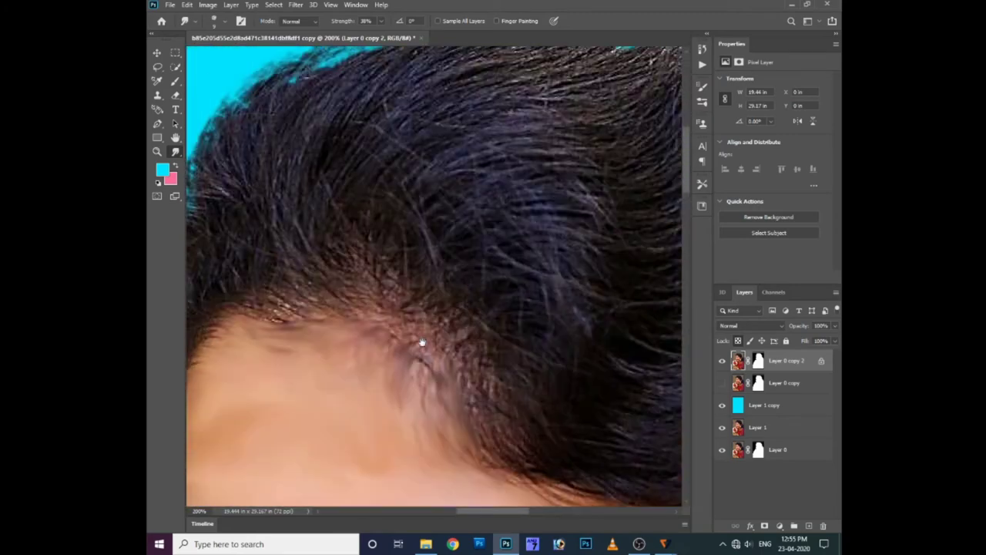
# Step: Switch the Smudge brush to the Spatter 59 pixels tip and raise strength to 84%
pyautogui.moveTo(462, 239); pyautogui.dragTo(431, 243)
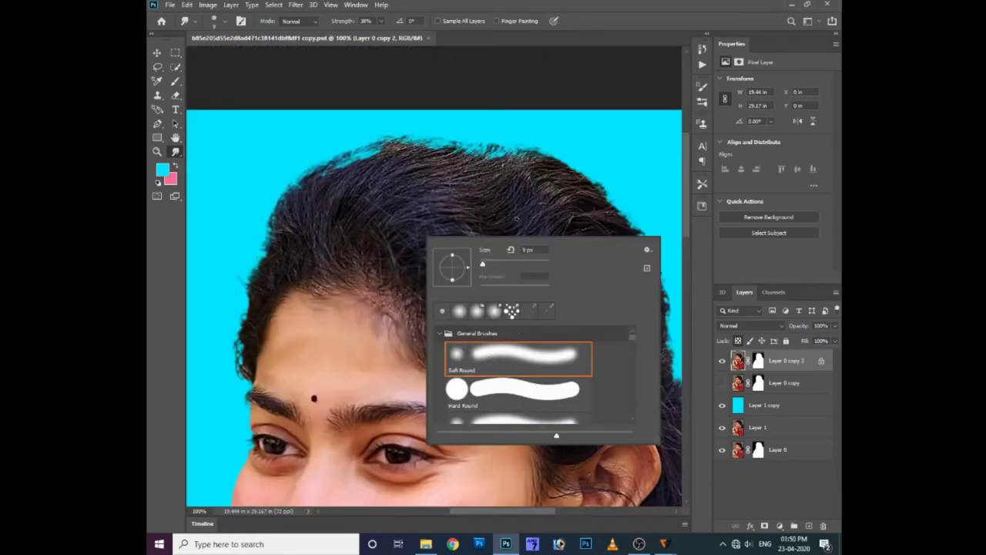
pyautogui.click(517, 218)
pyautogui.click(701, 103)
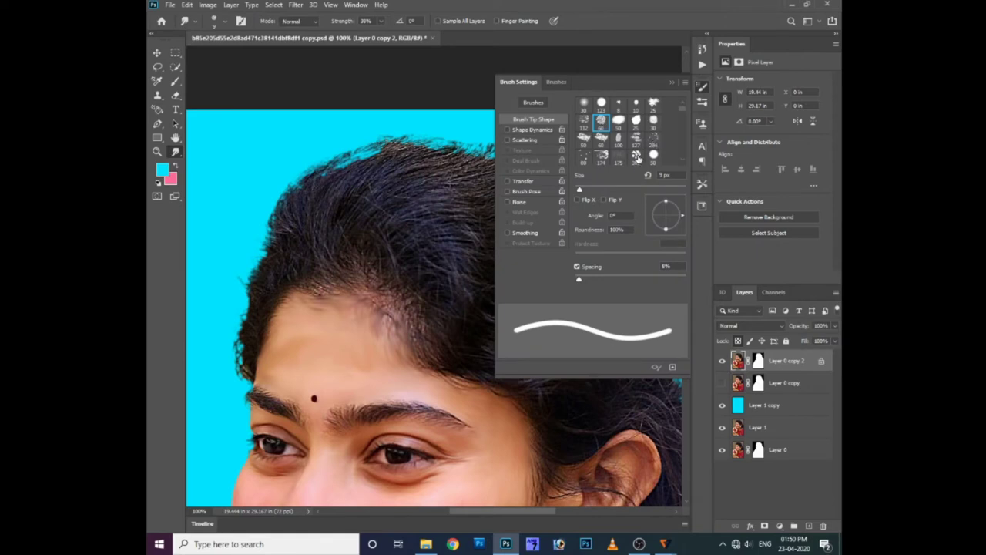
pyautogui.scroll(-3, 638, 158)
pyautogui.scroll(-3, 638, 156)
pyautogui.scroll(-3, 637, 154)
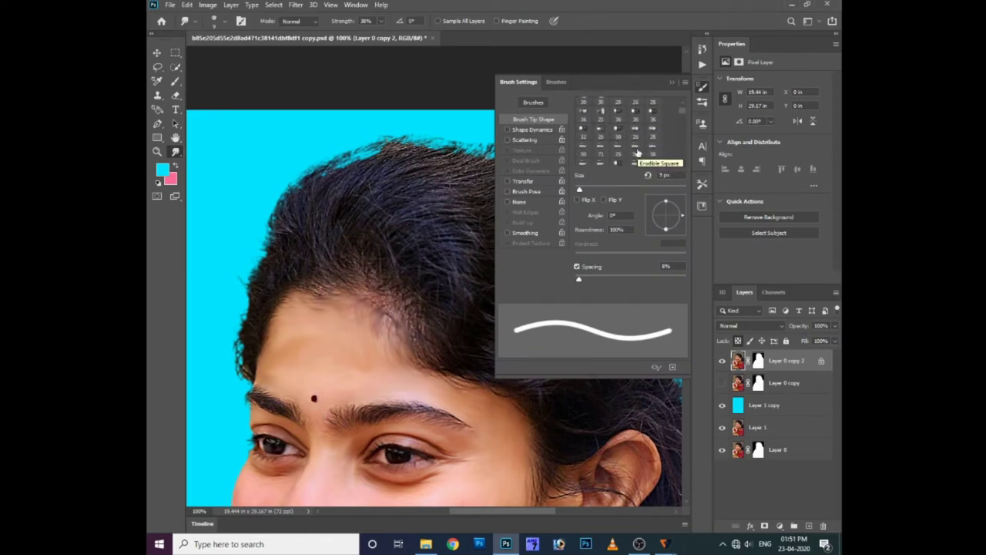
pyautogui.scroll(-2, 638, 155)
pyautogui.scroll(-2, 637, 156)
pyautogui.scroll(-2, 637, 156)
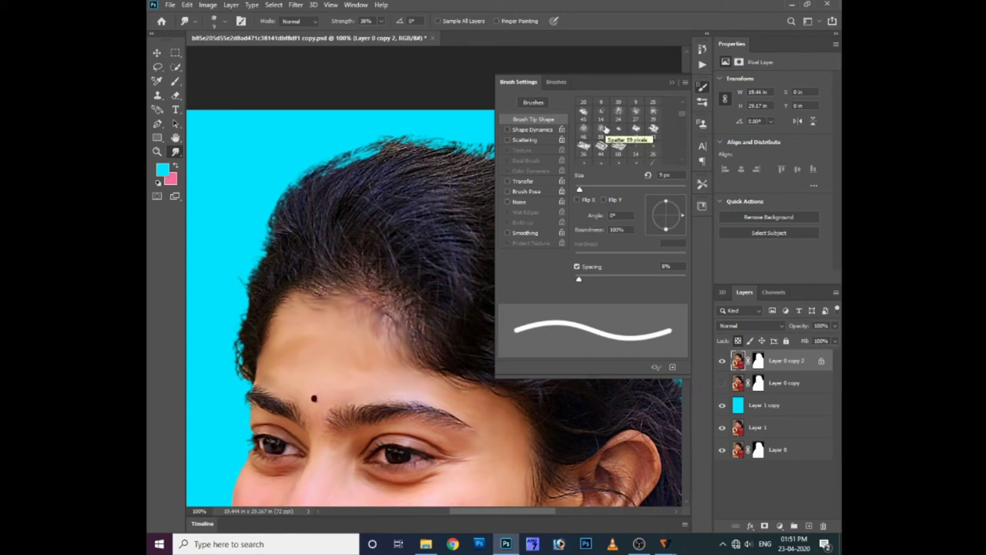
pyautogui.click(603, 130)
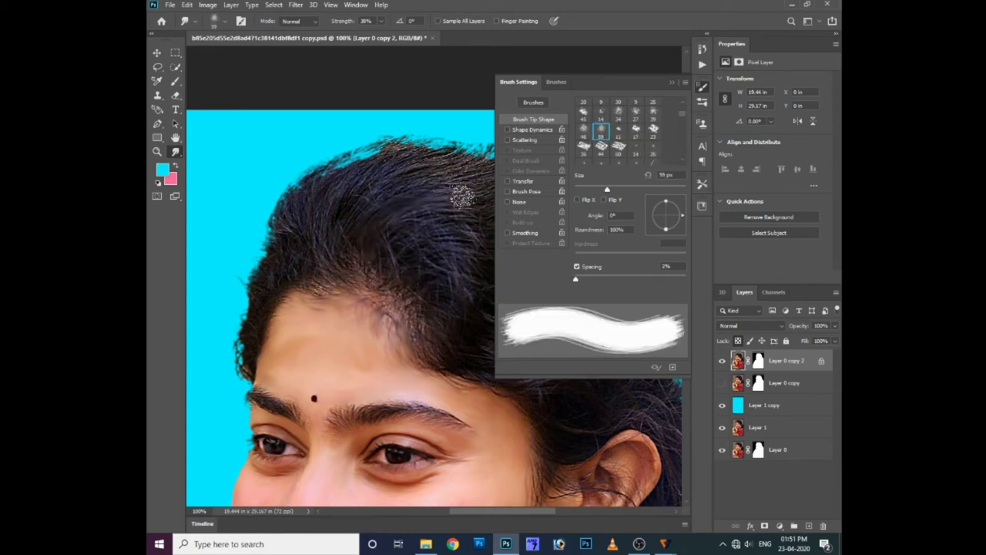
pyautogui.click(674, 83)
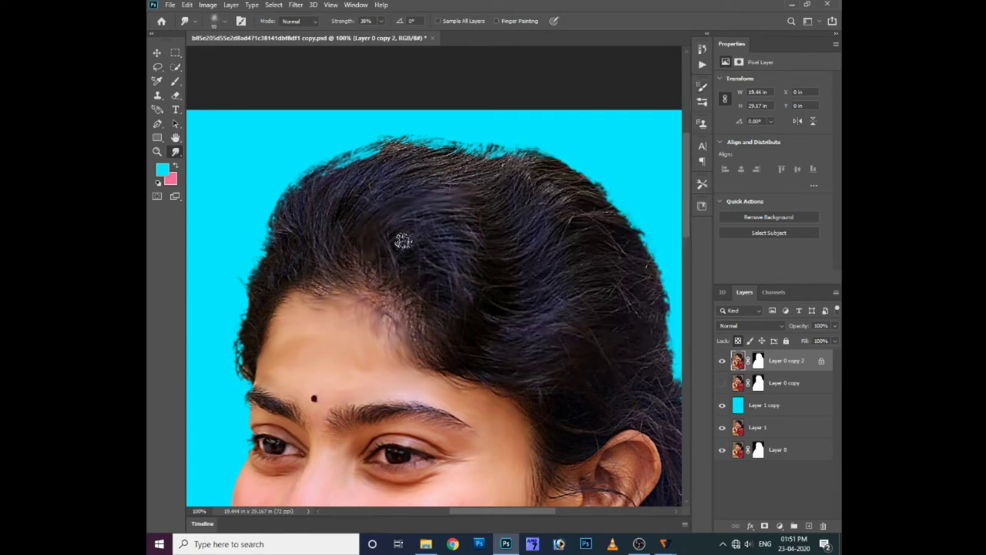
pyautogui.click(380, 25)
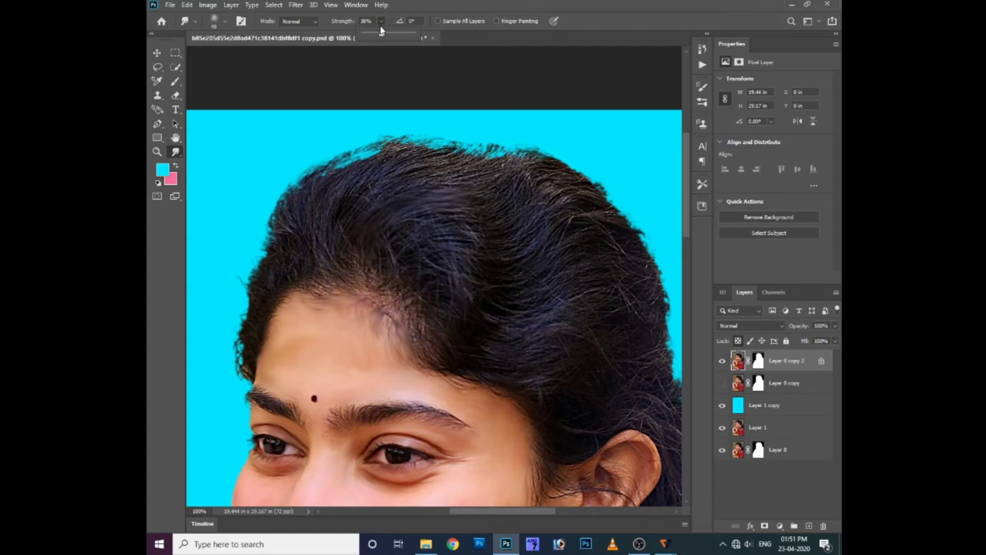
pyautogui.click(433, 262)
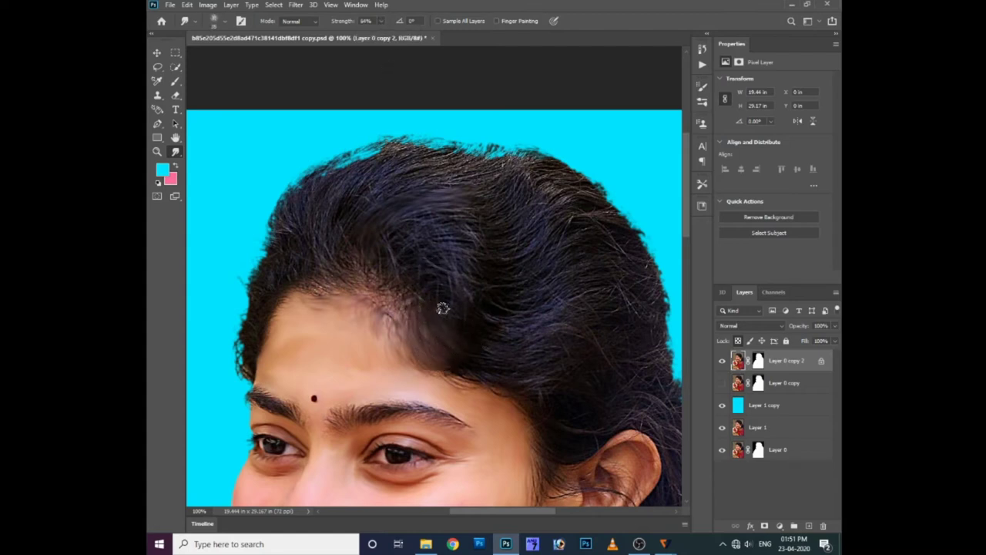
# Step: Smudge the frizzy strands above the forehead and across the top and right of the hair
pyautogui.moveTo(473, 323)
pyautogui.mouseDown()
pyautogui.moveTo(419, 288)
pyautogui.moveTo(428, 289)
pyautogui.mouseUp()
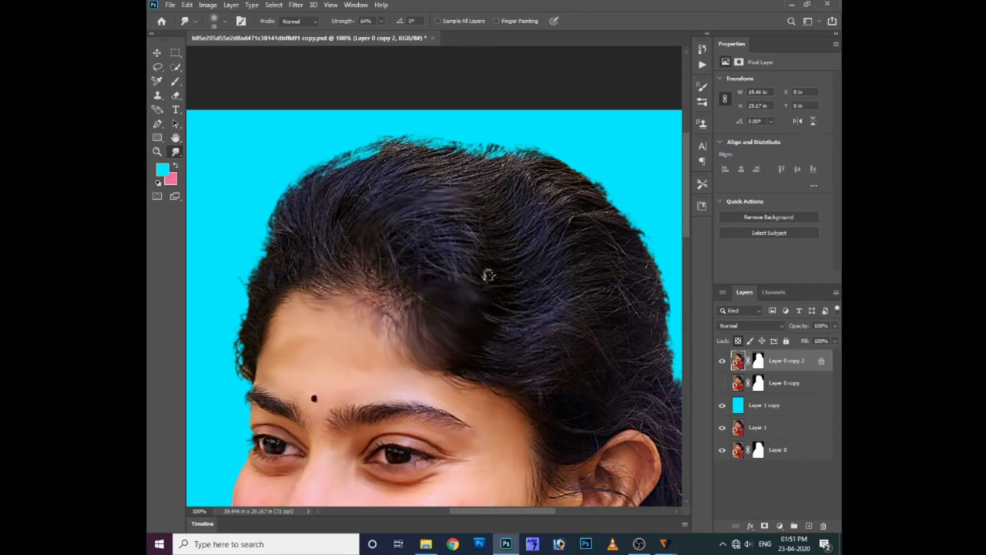
pyautogui.moveTo(488, 273); pyautogui.dragTo(480, 282)
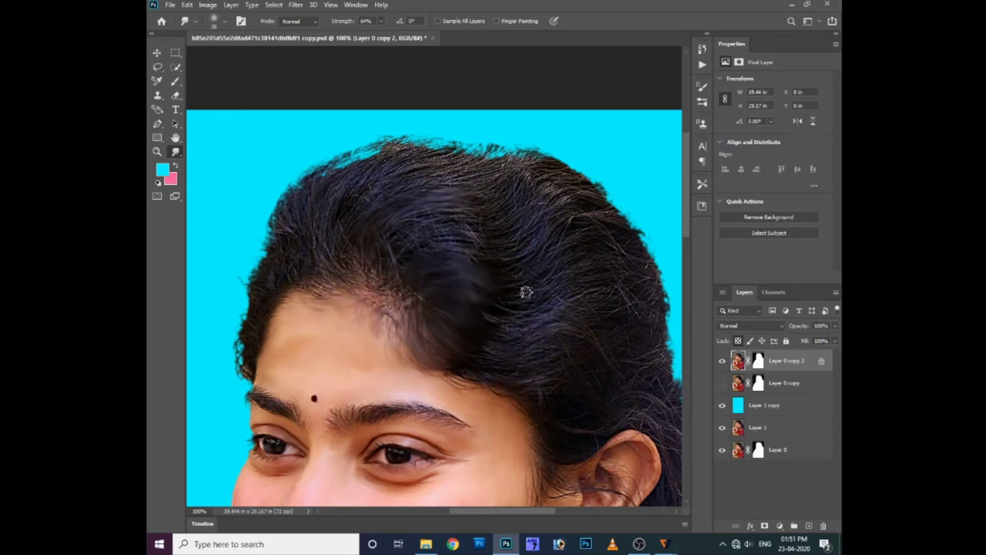
pyautogui.moveTo(570, 185); pyautogui.dragTo(489, 246)
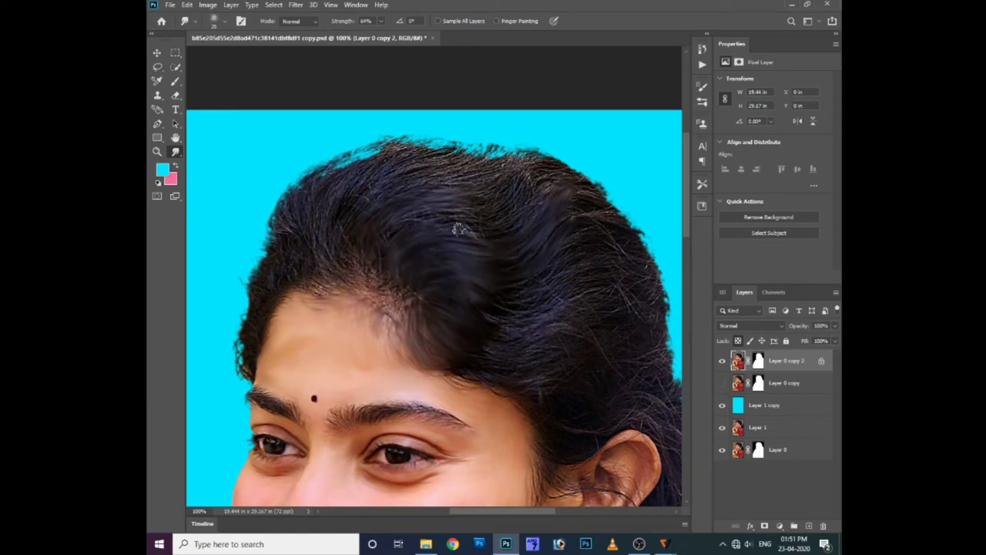
pyautogui.moveTo(381, 236)
pyautogui.mouseDown()
pyautogui.moveTo(491, 226)
pyautogui.moveTo(564, 172)
pyautogui.moveTo(557, 221)
pyautogui.mouseUp()
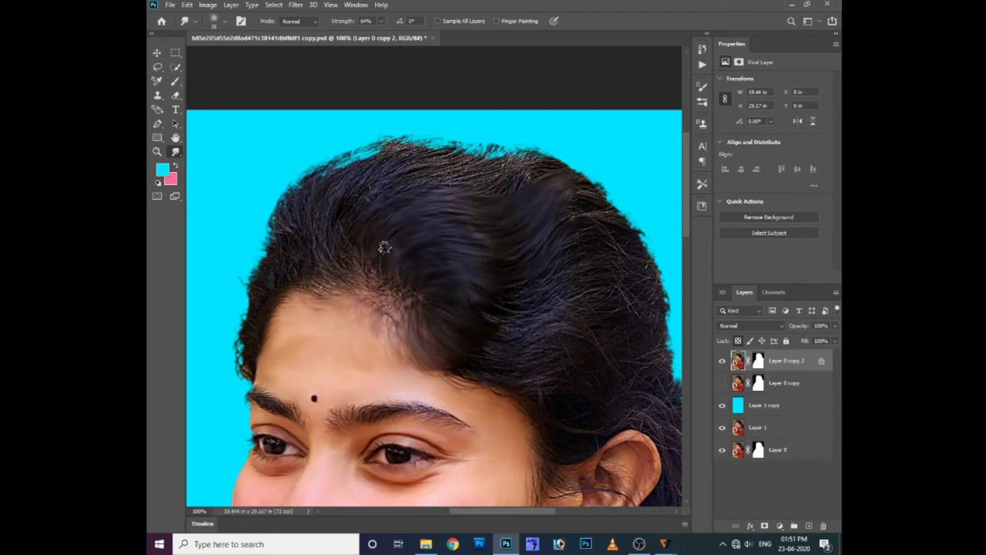
pyautogui.moveTo(646, 254); pyautogui.dragTo(583, 269)
pyautogui.moveTo(587, 225); pyautogui.dragTo(585, 194)
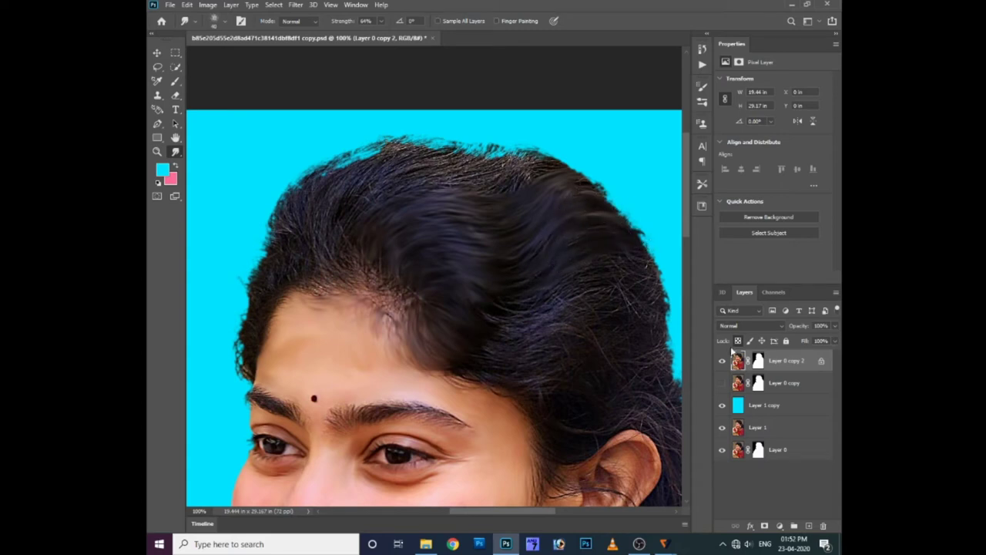
pyautogui.moveTo(475, 331); pyautogui.dragTo(649, 268)
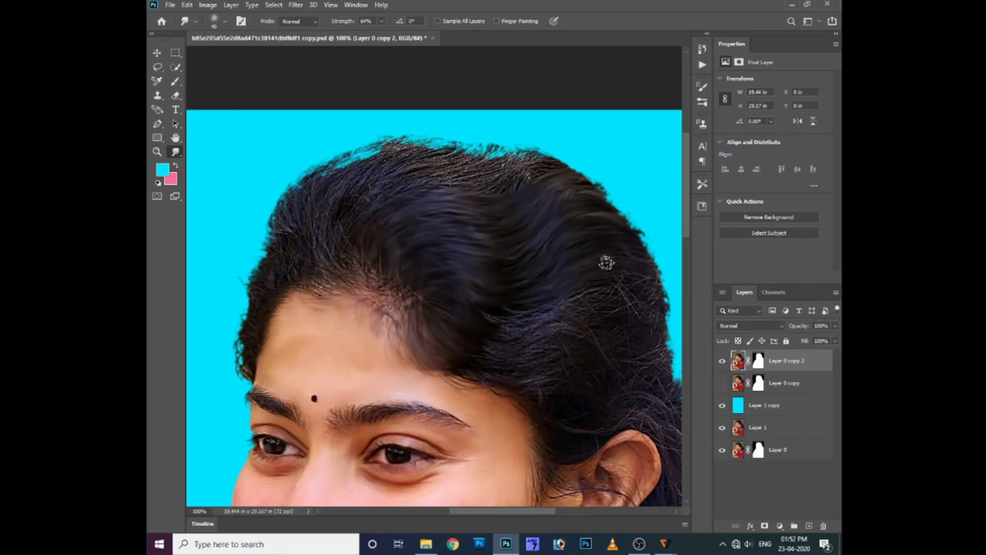
pyautogui.moveTo(510, 315)
pyautogui.mouseDown()
pyautogui.moveTo(663, 290)
pyautogui.moveTo(460, 348)
pyautogui.moveTo(471, 365)
pyautogui.mouseUp()
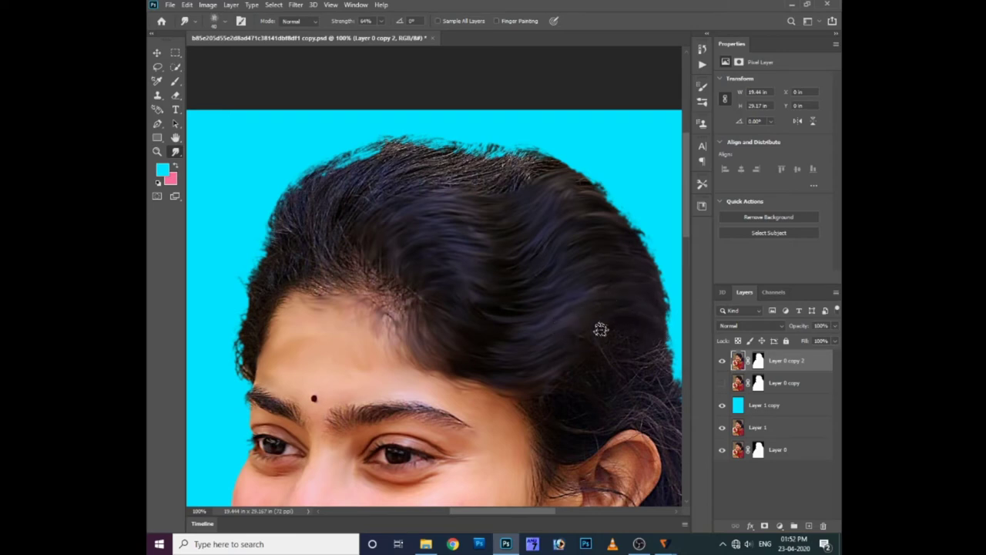
# Step: Smooth the hair edge and strands just above the ear
pyautogui.scroll(-1, 528, 361)
pyautogui.hscroll(3, 528, 362)
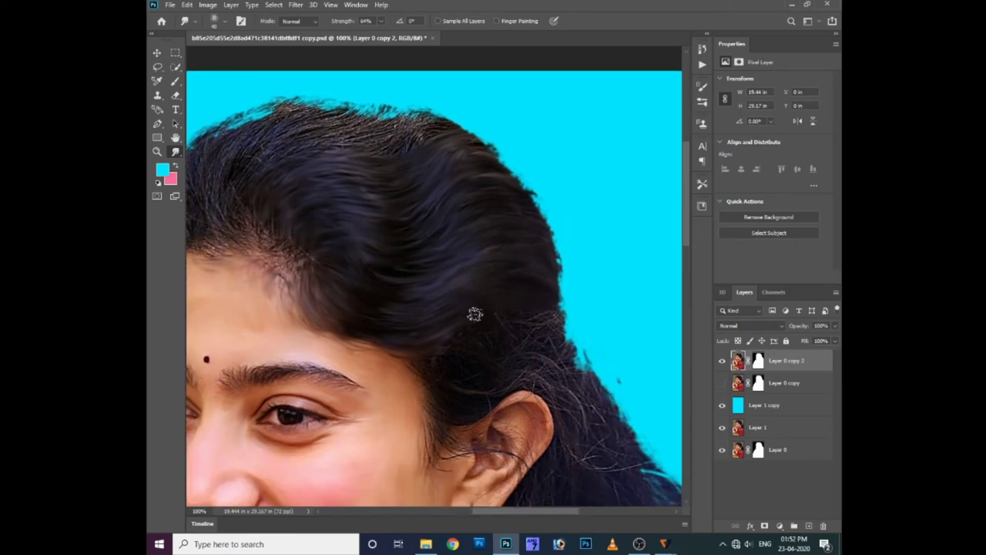
pyautogui.moveTo(540, 331); pyautogui.dragTo(561, 318)
pyautogui.moveTo(533, 376)
pyautogui.mouseDown()
pyautogui.moveTo(583, 396)
pyautogui.moveTo(533, 357)
pyautogui.moveTo(575, 360)
pyautogui.moveTo(607, 418)
pyautogui.mouseUp()
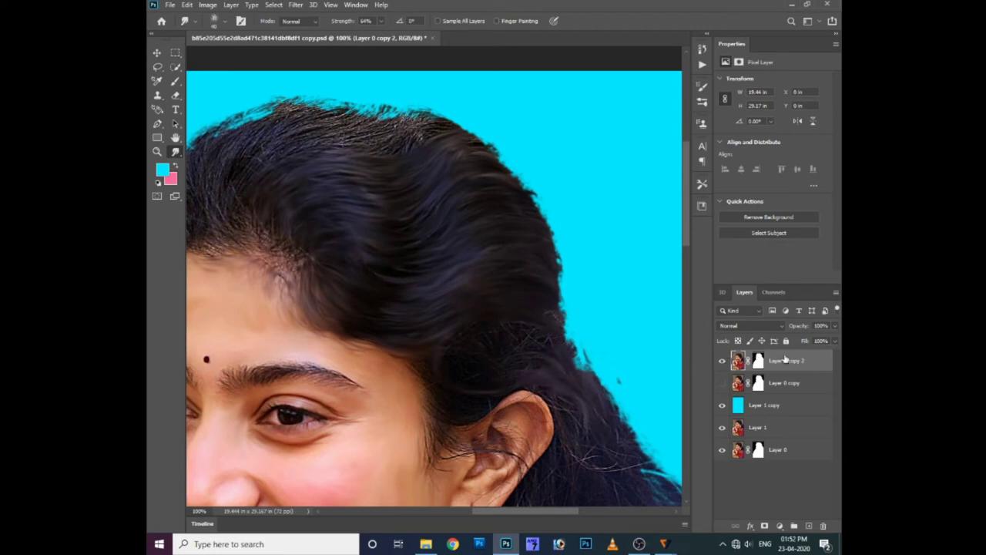
# Step: Duplicate the smoothed hair layer and merge Layer 0 copy 2 into Layer 0 copy 3
pyautogui.hotkey('ctrl', 'j')
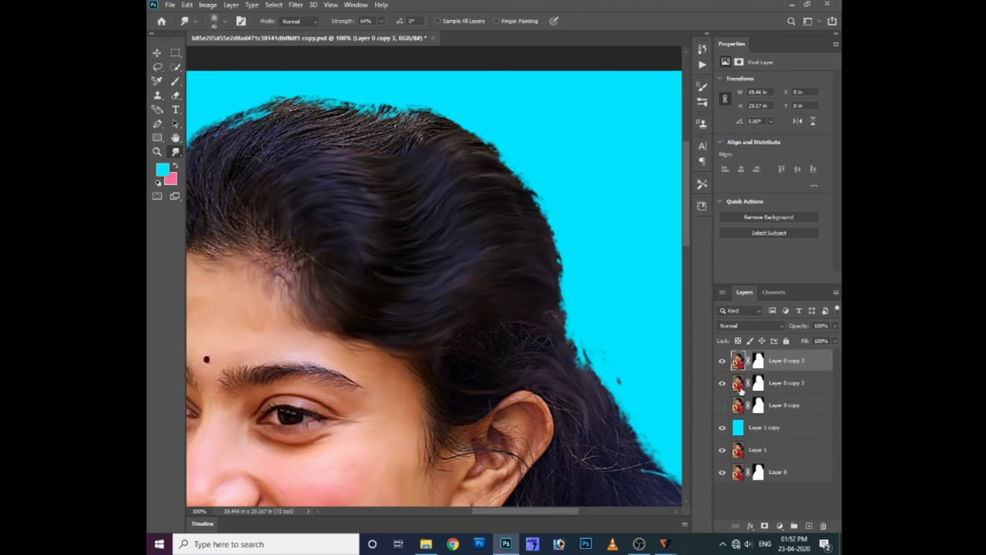
pyautogui.keyDown('shift'); pyautogui.click(776, 383); pyautogui.keyUp('shift')
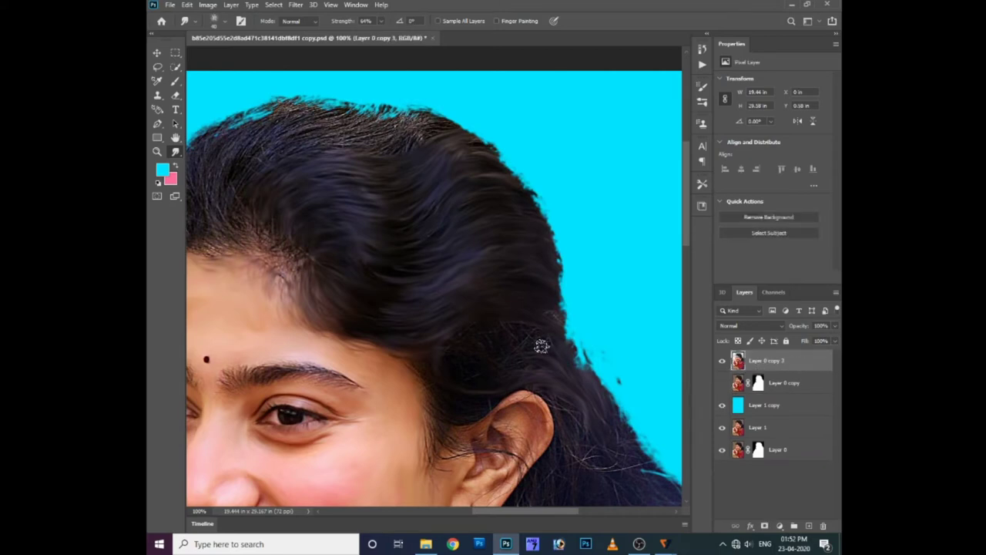
pyautogui.hotkey('ctrl', 'e')
# Step: Smudge fine hair strands outward from the hair edge into the cyan background
pyautogui.moveTo(532, 346); pyautogui.dragTo(574, 352)
pyautogui.moveTo(529, 321); pyautogui.dragTo(571, 332)
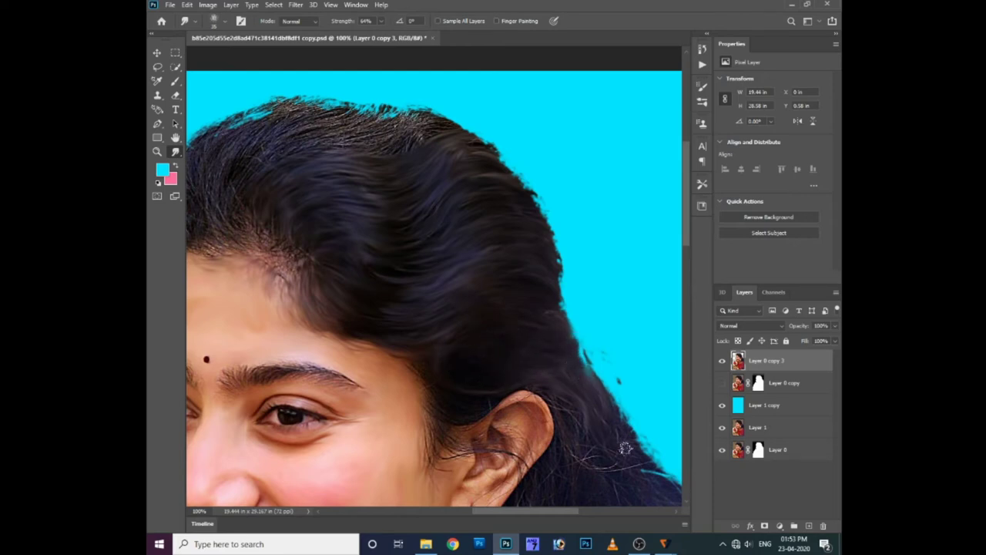
pyautogui.scroll(-2, 568, 429)
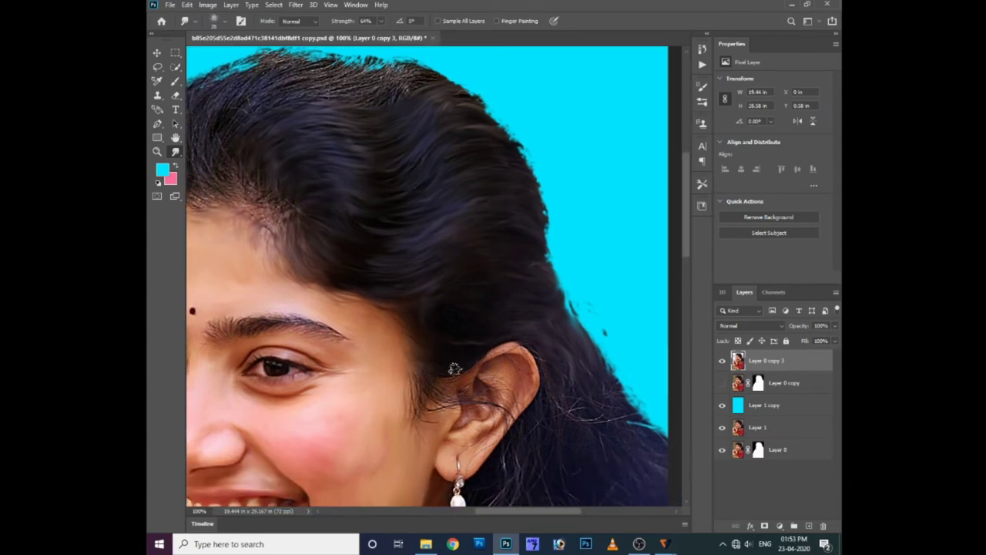
# Step: At 200% zoom, smudge the hair strands over the upper ear, redoing one bad stroke
pyautogui.hotkey('ctrl', '+')
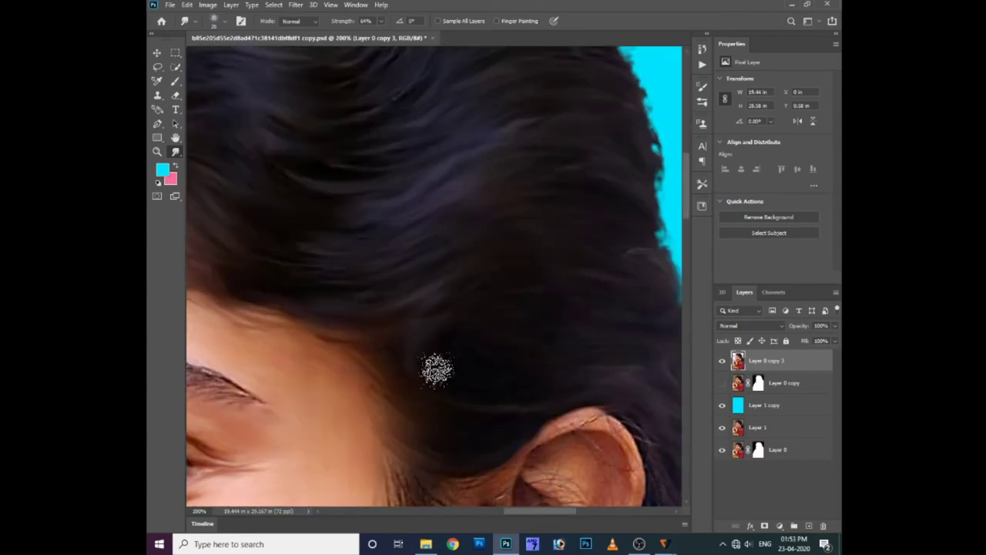
pyautogui.moveTo(436, 370); pyautogui.dragTo(396, 207)
pyautogui.moveTo(413, 282); pyautogui.dragTo(440, 212)
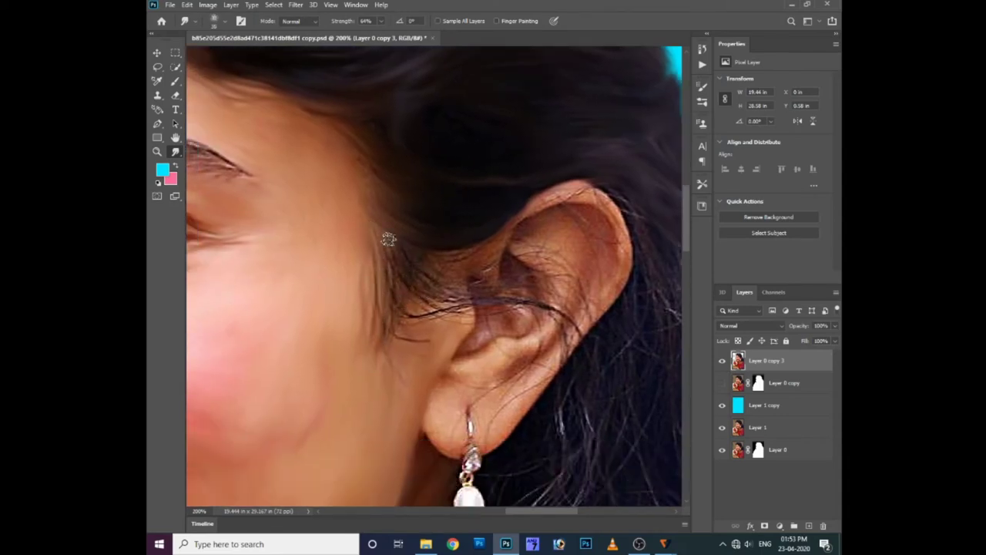
pyautogui.moveTo(451, 260); pyautogui.dragTo(511, 220)
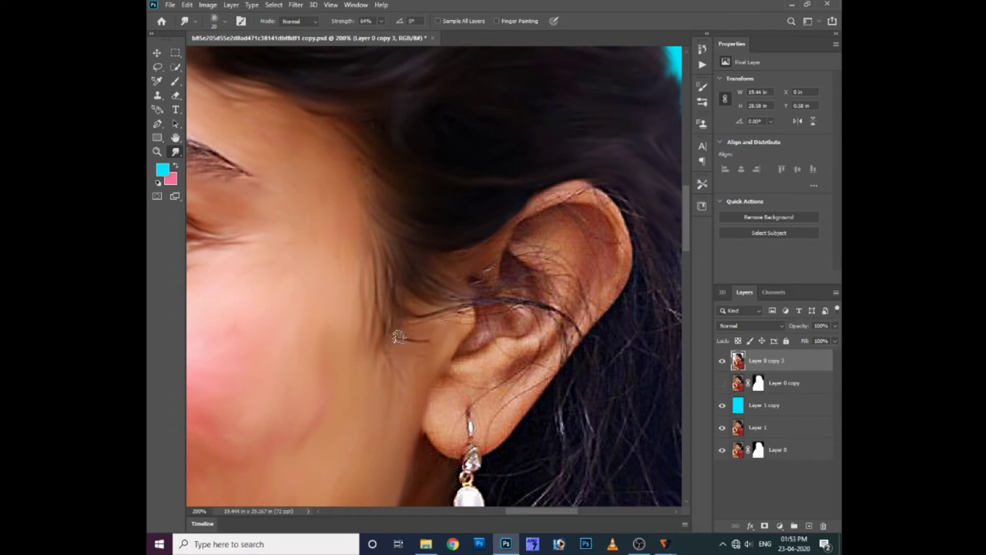
pyautogui.moveTo(455, 308); pyautogui.dragTo(552, 312)
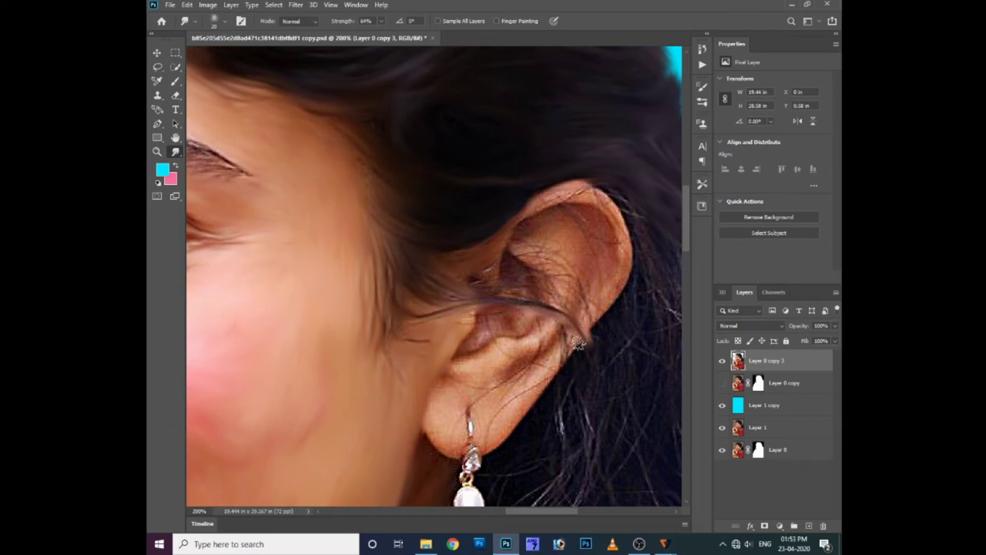
pyautogui.hotkey('ctrl', 'z')
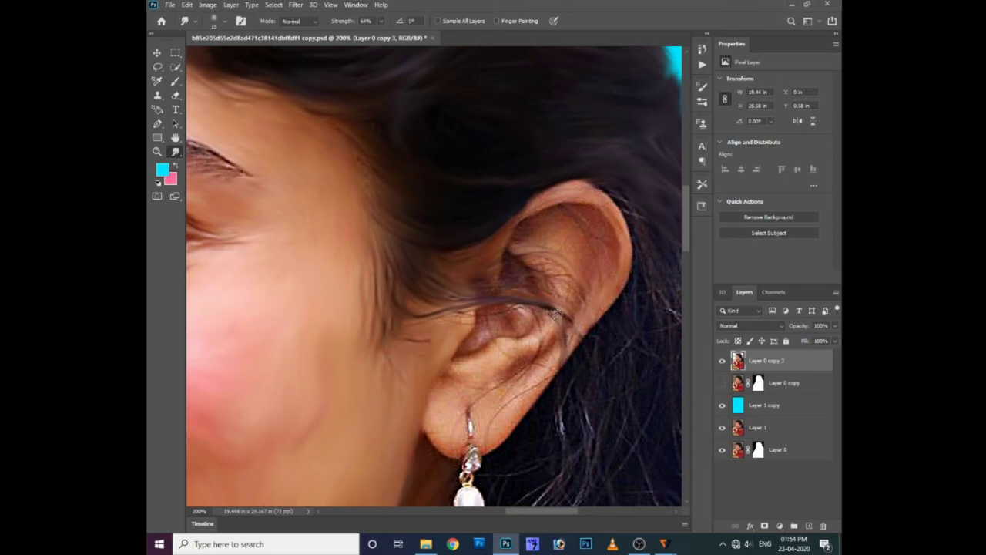
pyautogui.moveTo(468, 313); pyautogui.dragTo(502, 315)
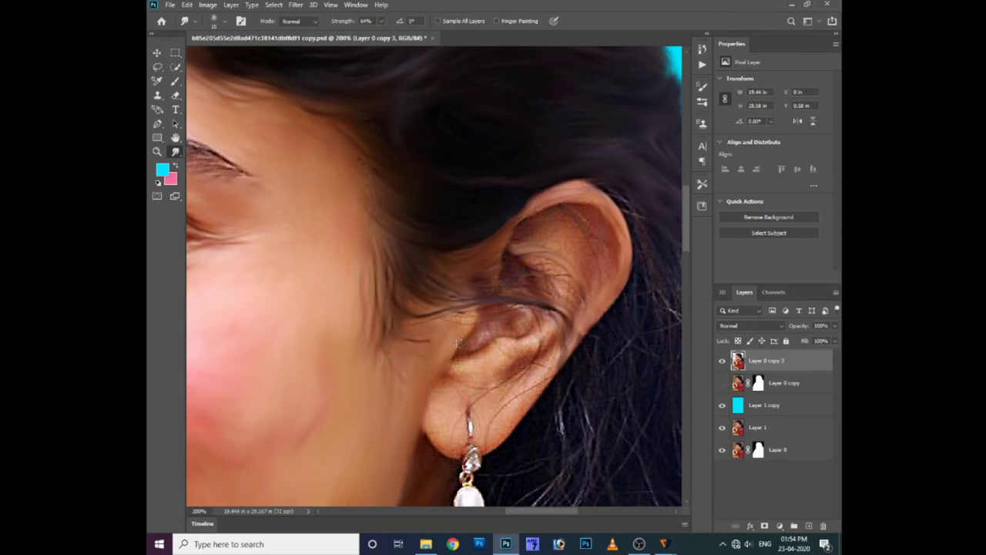
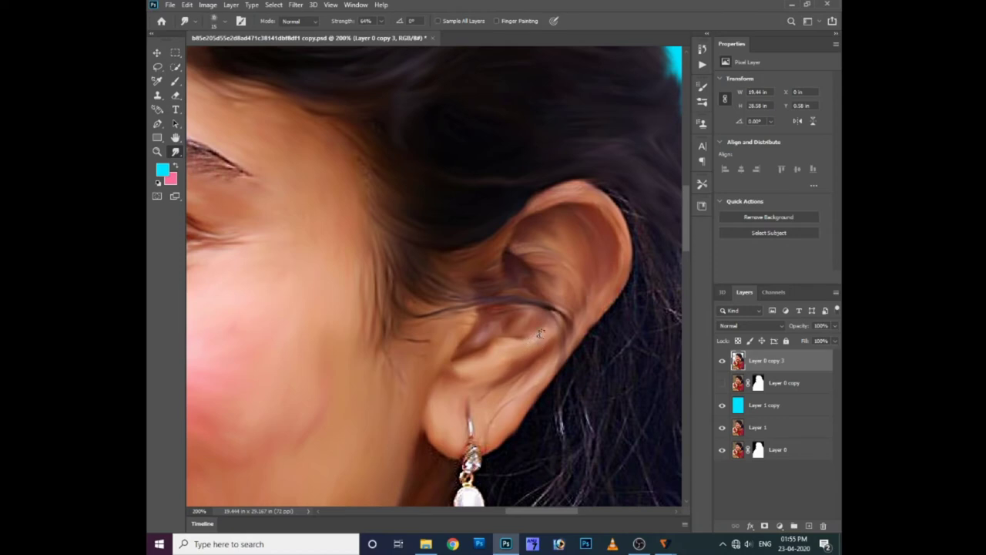
# Step: Smudge the hair strands near the hairline over the cyan at 64% strength
pyautogui.scroll(-3, 467, 307)
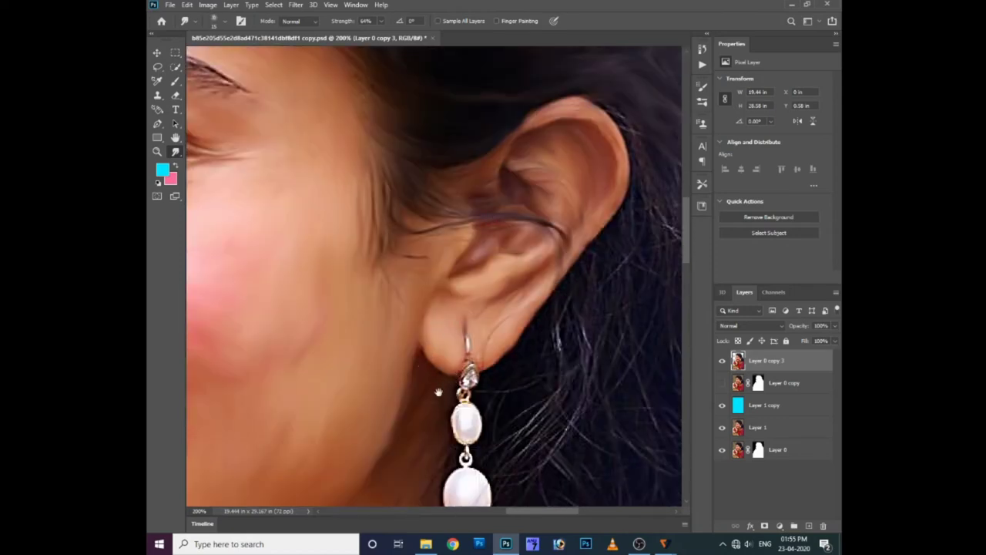
pyautogui.scroll(-1, 437, 393)
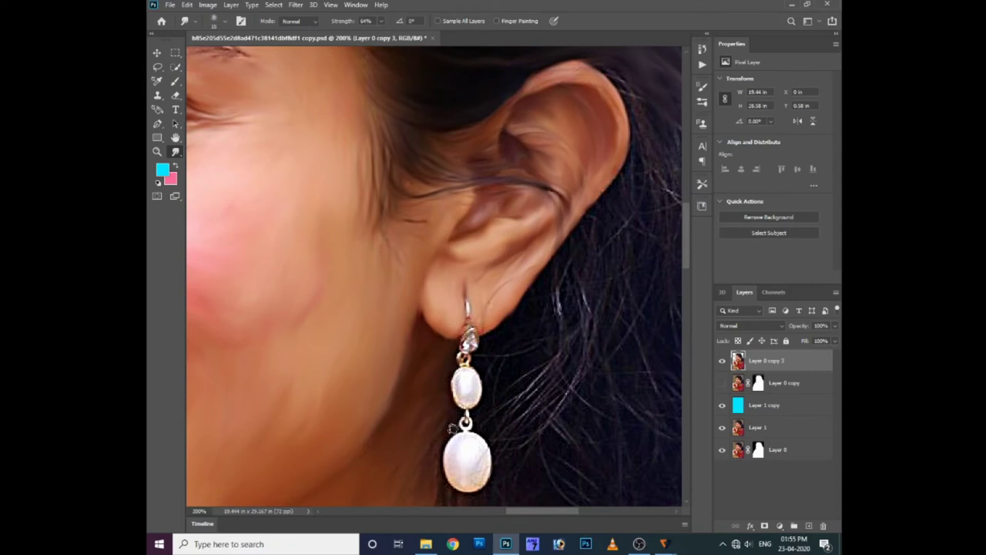
pyautogui.moveTo(431, 456); pyautogui.dragTo(431, 356)
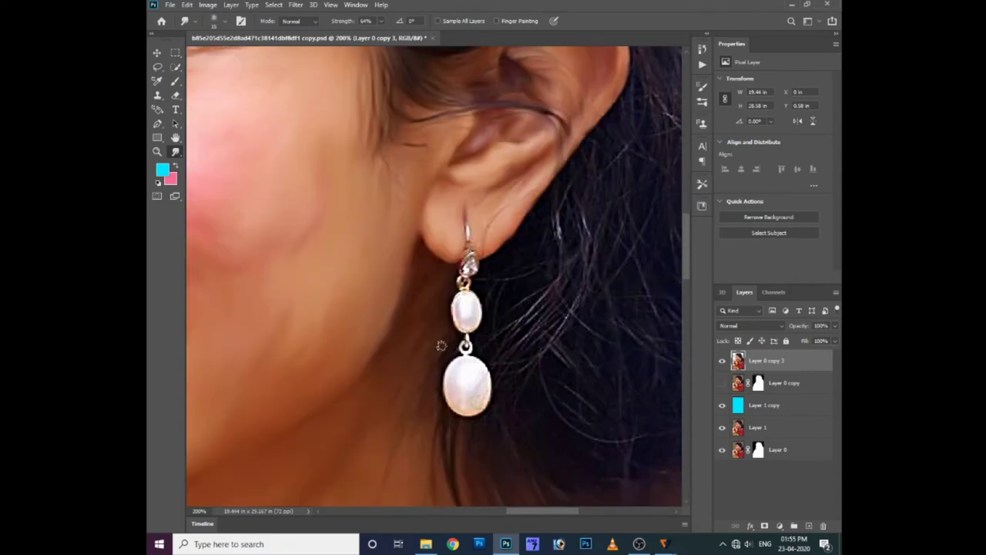
pyautogui.scroll(2, 440, 345)
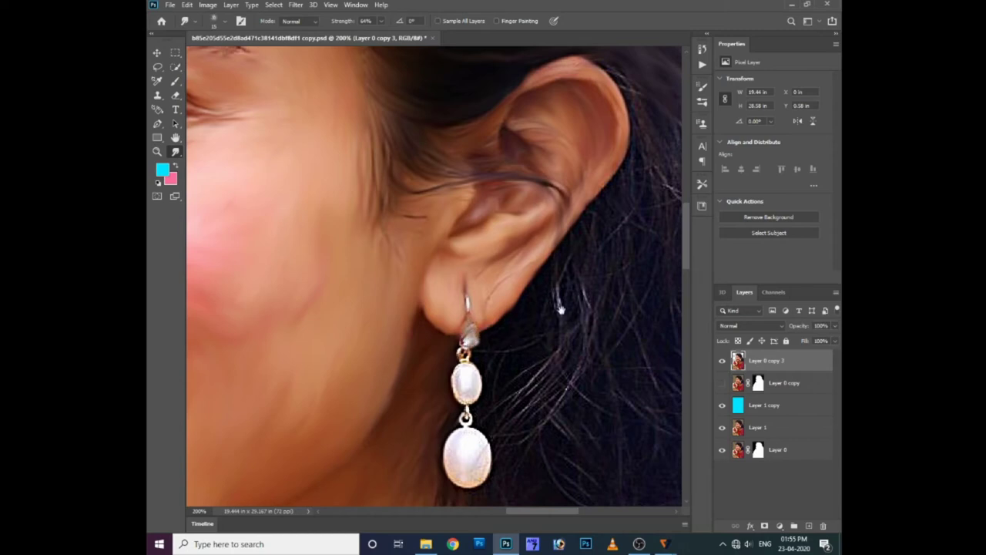
pyautogui.scroll(5, 451, 233)
pyautogui.moveTo(451, 234); pyautogui.dragTo(490, 279)
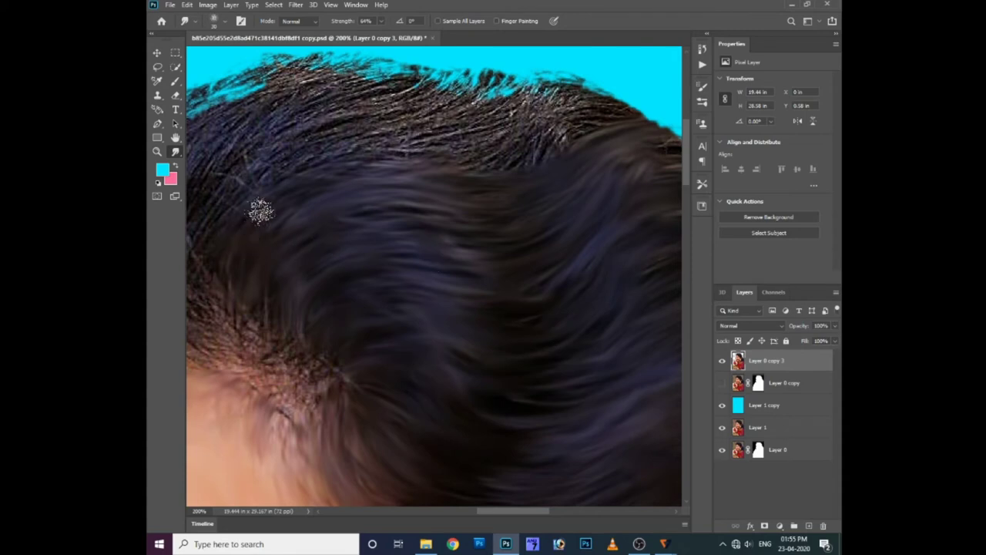
pyautogui.moveTo(351, 162)
pyautogui.mouseDown()
pyautogui.moveTo(435, 158)
pyautogui.moveTo(620, 95)
pyautogui.mouseUp()
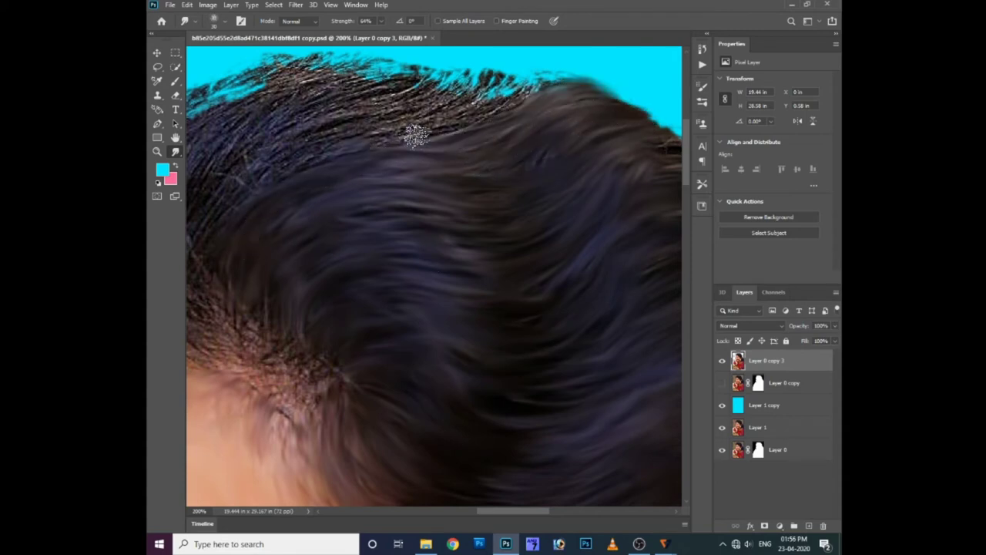
pyautogui.moveTo(414, 136); pyautogui.dragTo(543, 91)
pyautogui.moveTo(436, 119); pyautogui.dragTo(594, 77)
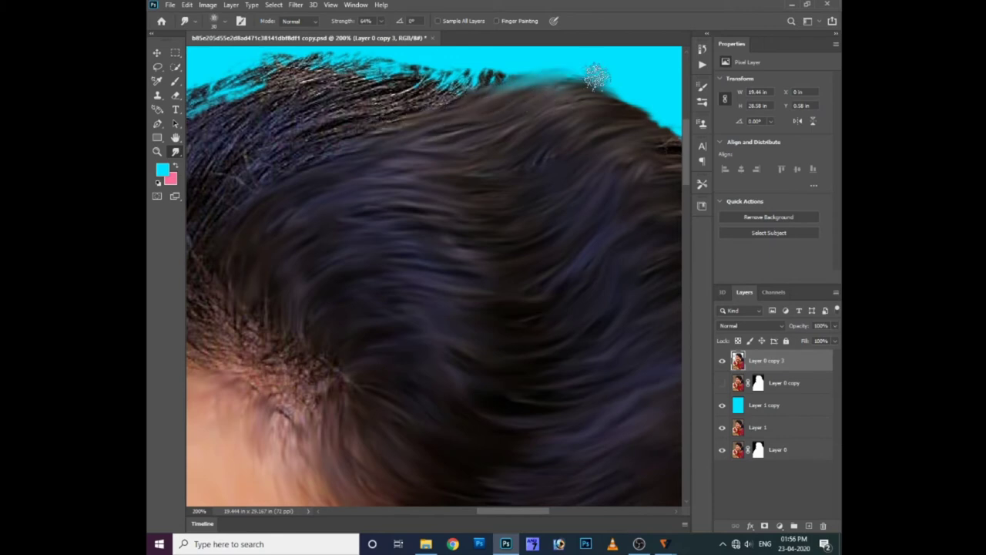
# Step: With Layer 1 copy hidden, smear the hair's top edge and upper-left hairline into smooth upward streaks
pyautogui.click(723, 406)
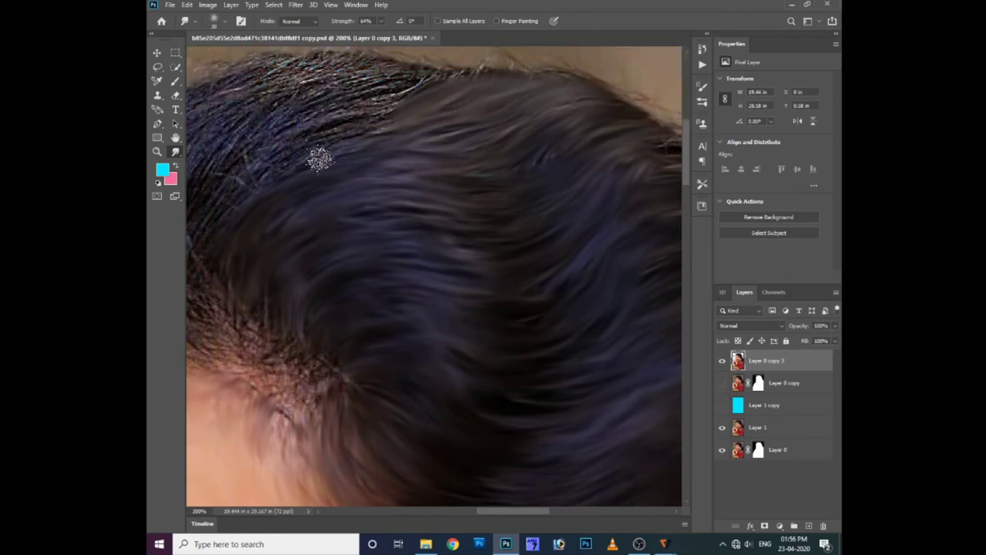
pyautogui.moveTo(428, 157); pyautogui.dragTo(592, 129)
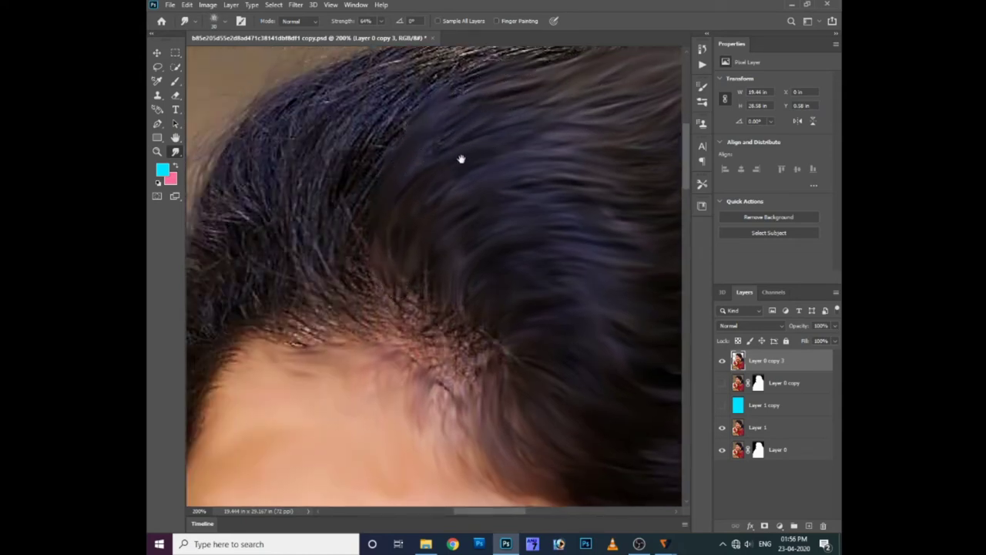
pyautogui.moveTo(461, 159); pyautogui.dragTo(438, 228)
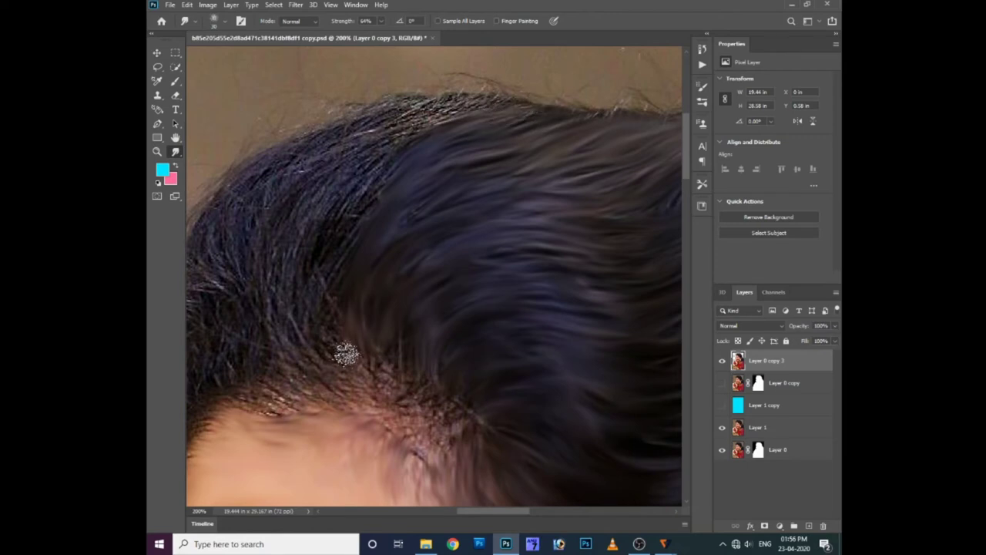
pyautogui.moveTo(370, 154)
pyautogui.mouseDown()
pyautogui.moveTo(529, 82)
pyautogui.moveTo(616, 92)
pyautogui.mouseUp()
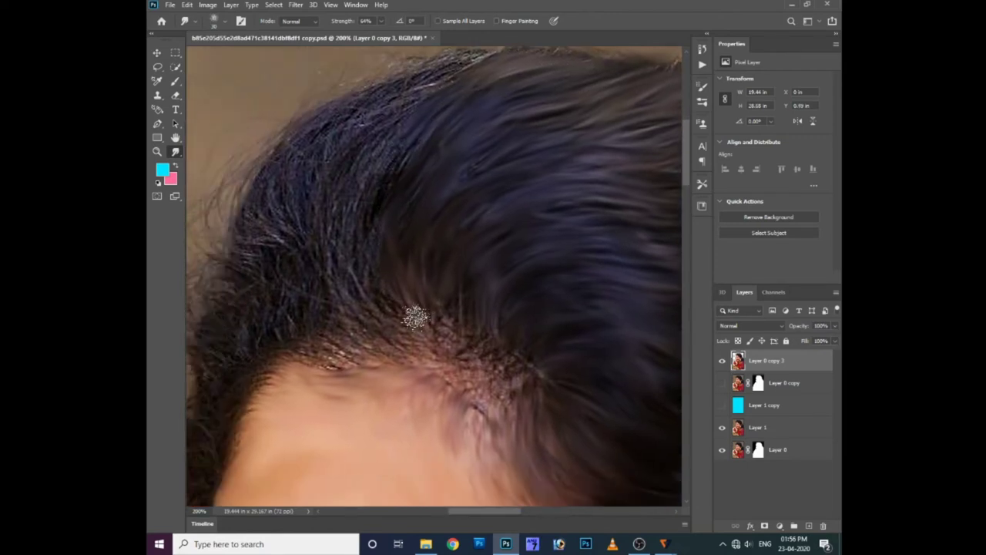
pyautogui.moveTo(415, 317); pyautogui.dragTo(376, 196)
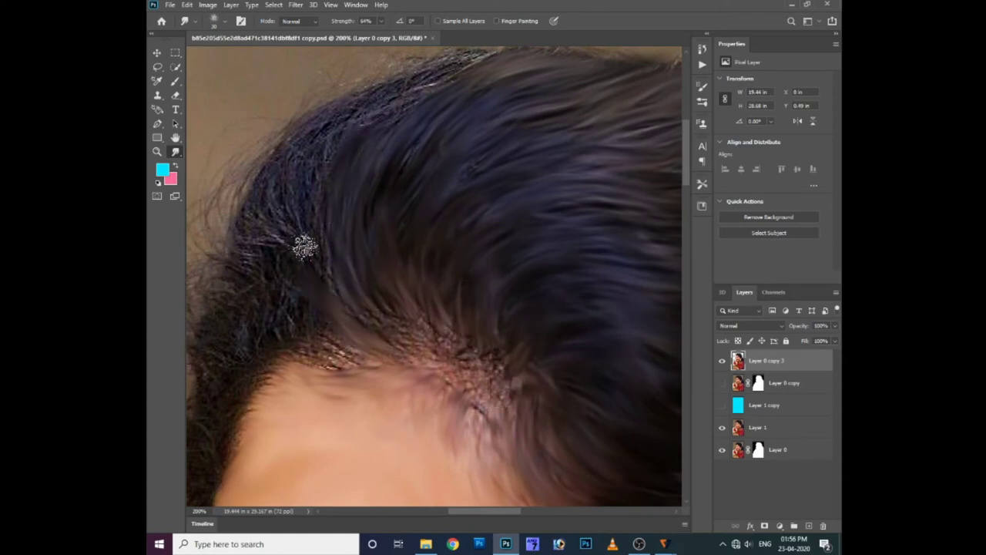
pyautogui.moveTo(351, 350)
pyautogui.mouseDown()
pyautogui.moveTo(298, 331)
pyautogui.moveTo(282, 344)
pyautogui.moveTo(269, 222)
pyautogui.moveTo(313, 242)
pyautogui.moveTo(349, 116)
pyautogui.mouseUp()
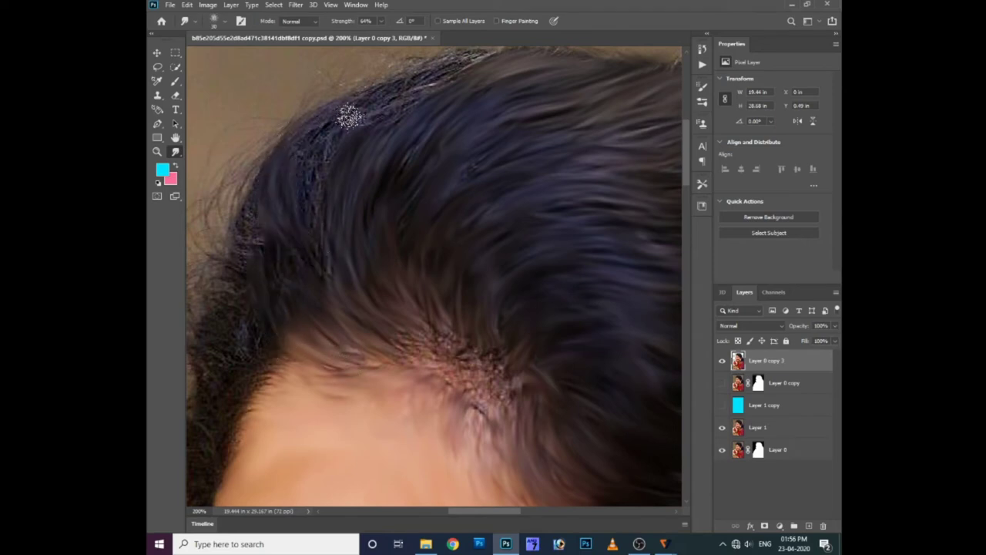
pyautogui.scroll(5, 282, 286)
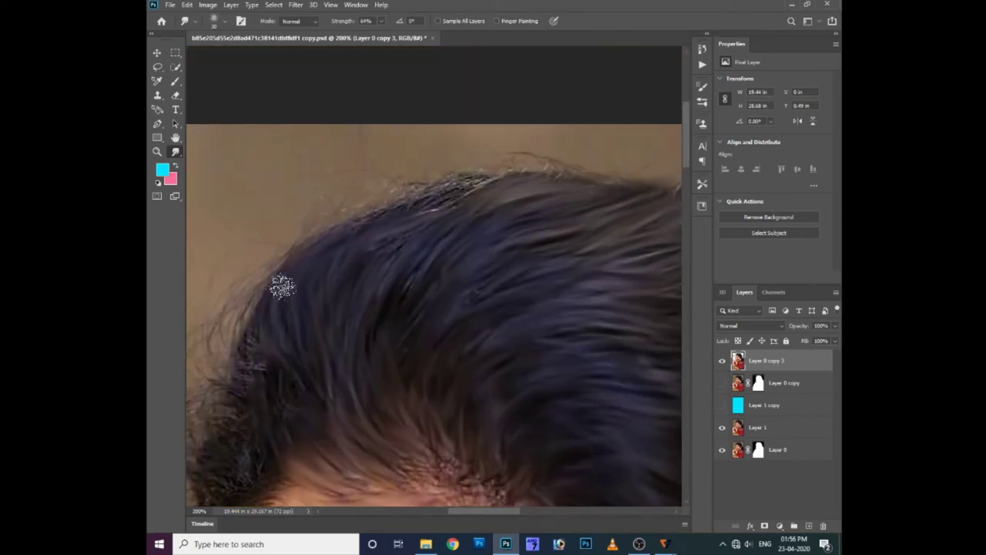
pyautogui.moveTo(282, 287)
pyautogui.mouseDown()
pyautogui.moveTo(410, 211)
pyautogui.moveTo(334, 241)
pyautogui.mouseUp()
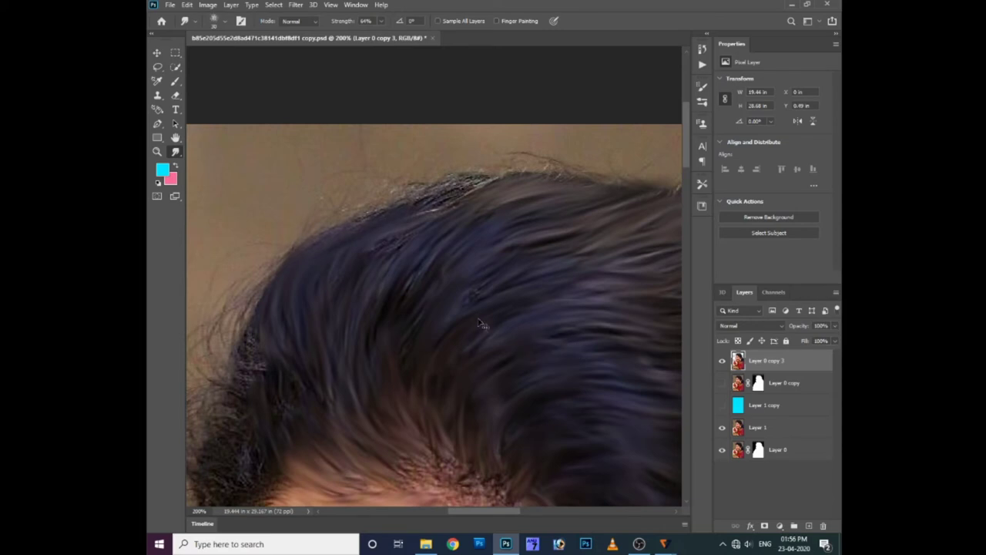
# Step: Smudge away speckles and cyan fringe at the hairline, toggling Layer 1 copy to compare
pyautogui.click(721, 404)
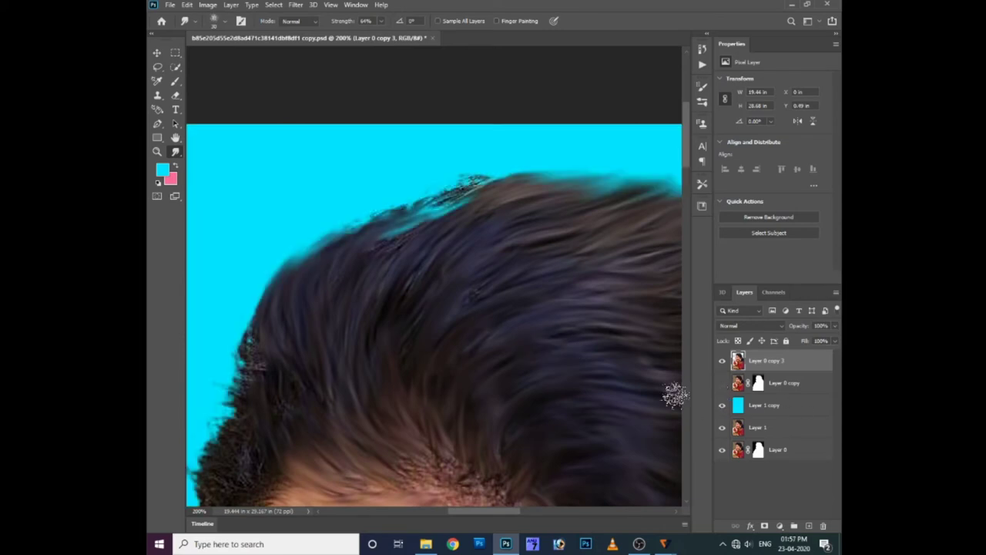
pyautogui.moveTo(394, 237)
pyautogui.mouseDown()
pyautogui.moveTo(391, 269)
pyautogui.moveTo(419, 231)
pyautogui.mouseUp()
pyautogui.moveTo(384, 332); pyautogui.dragTo(503, 265)
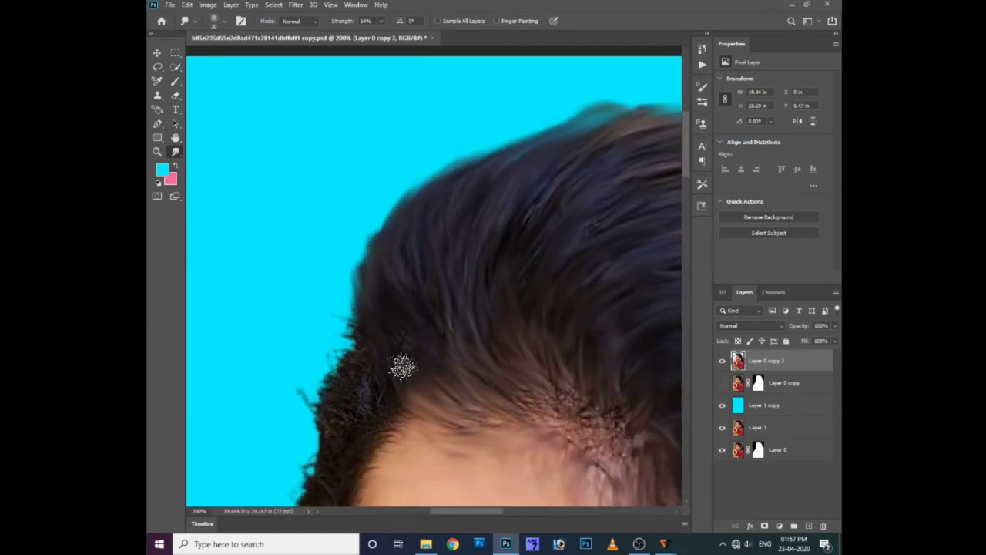
pyautogui.moveTo(390, 424)
pyautogui.mouseDown()
pyautogui.moveTo(408, 315)
pyautogui.moveTo(459, 336)
pyautogui.mouseUp()
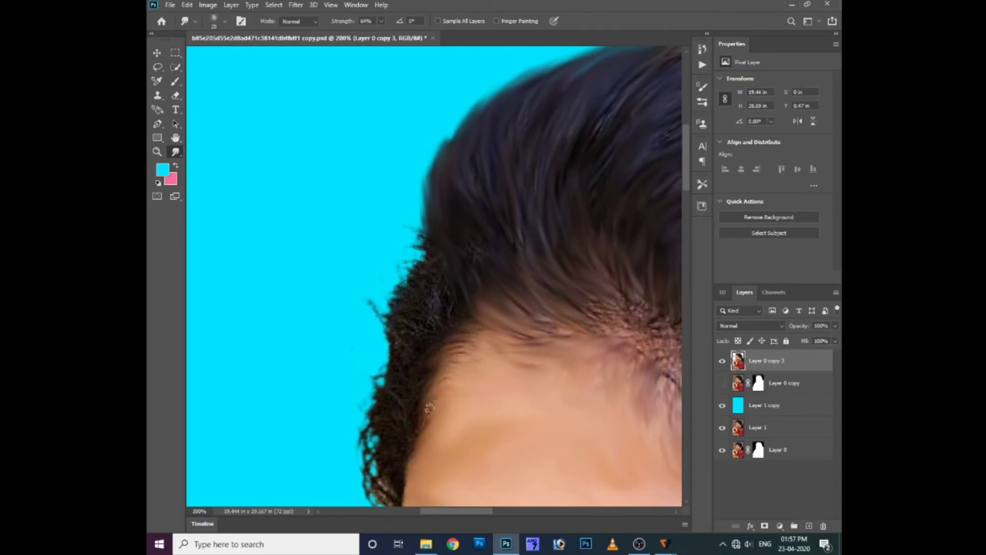
pyautogui.click(722, 404)
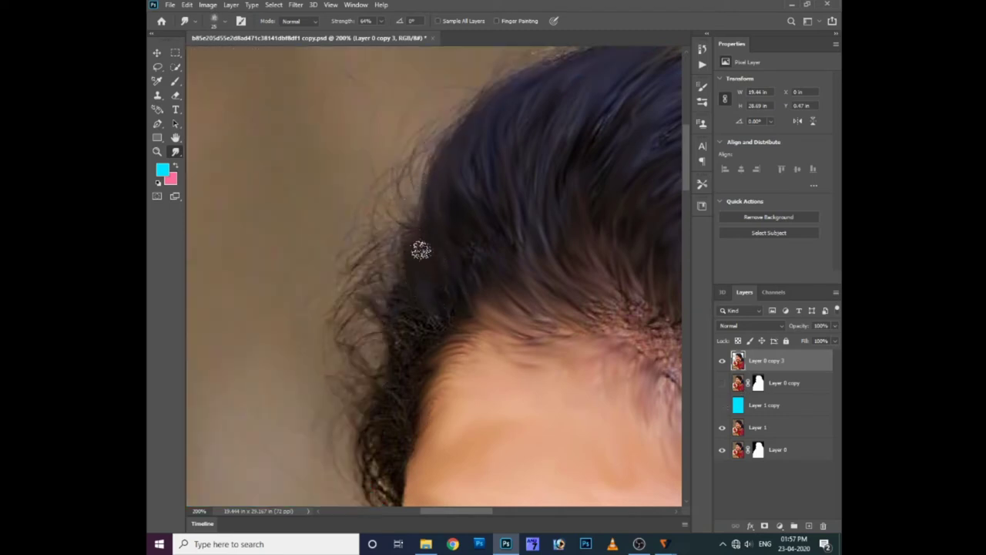
pyautogui.moveTo(389, 345); pyautogui.dragTo(444, 291)
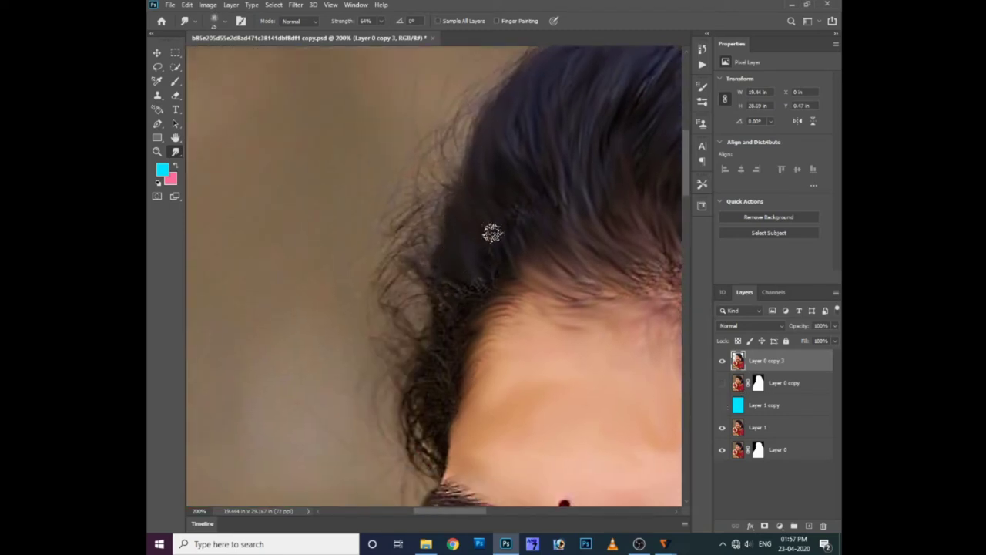
pyautogui.scroll(-2, 451, 328)
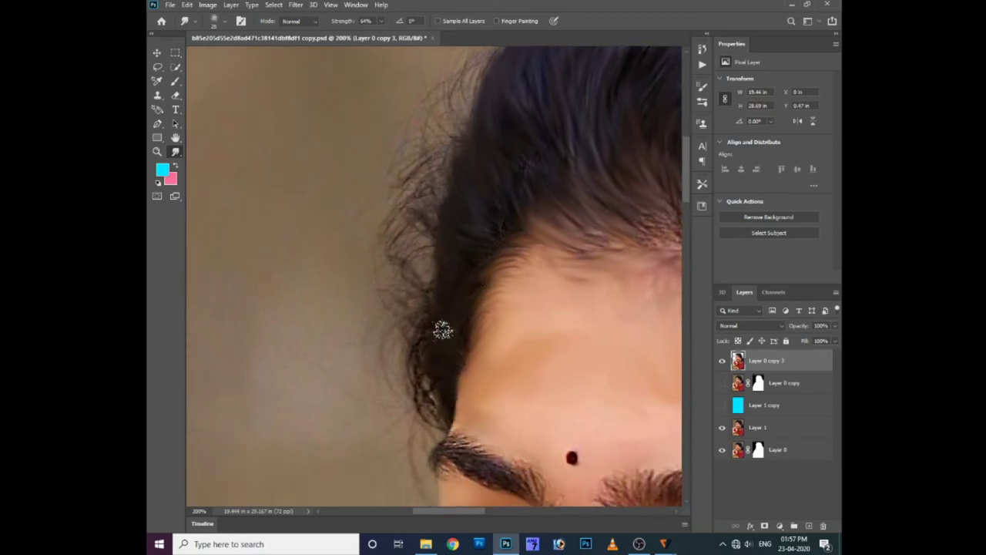
pyautogui.click(722, 405)
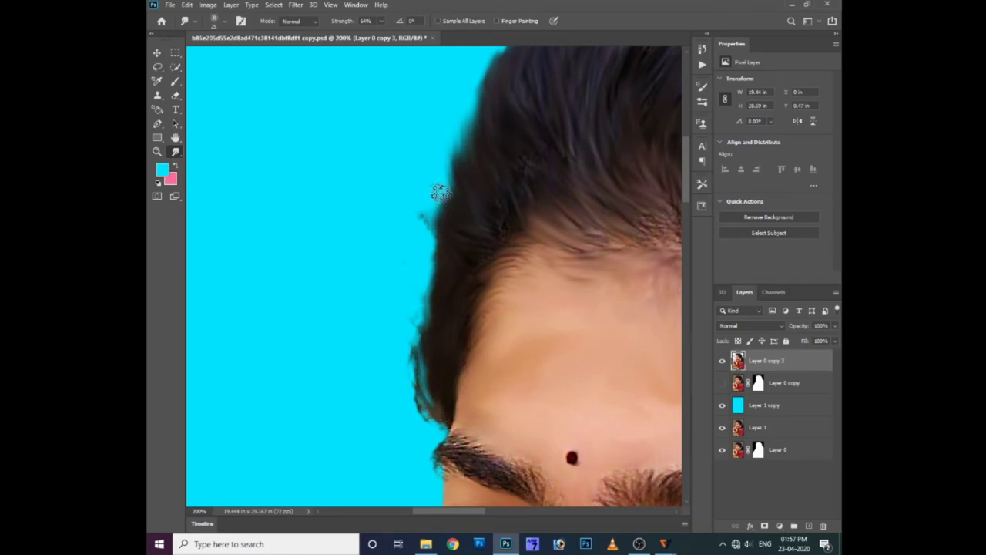
# Step: Smear the top hair edge upward against the cyan and smooth the speckled hairline strands
pyautogui.moveTo(444, 246)
pyautogui.mouseDown()
pyautogui.moveTo(522, 61)
pyautogui.moveTo(440, 260)
pyautogui.mouseUp()
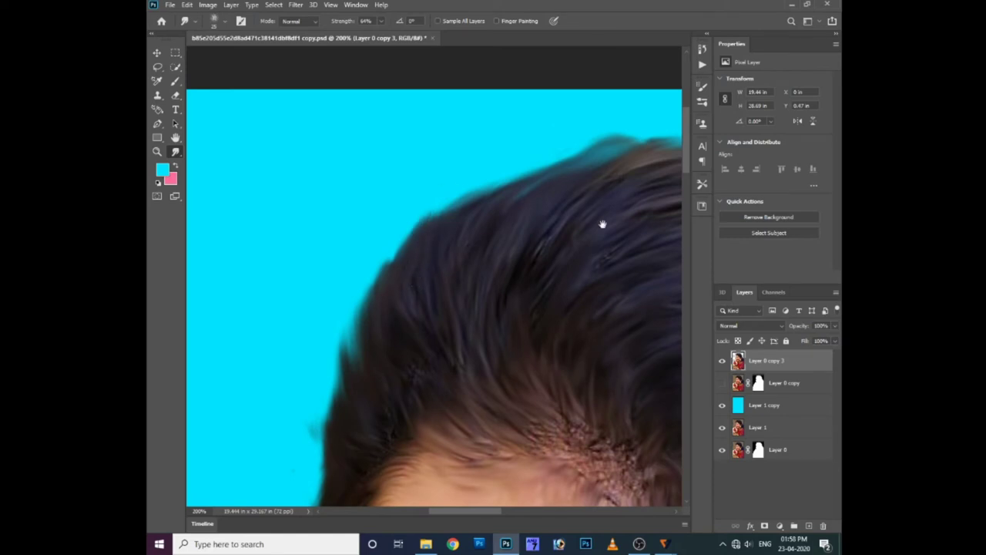
pyautogui.moveTo(601, 223); pyautogui.dragTo(352, 110)
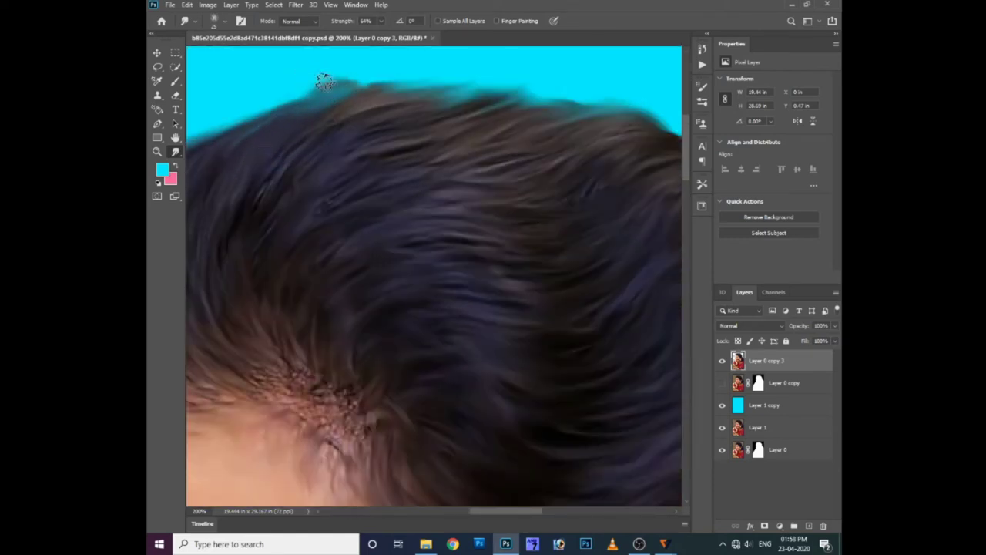
pyautogui.moveTo(359, 103); pyautogui.dragTo(387, 97)
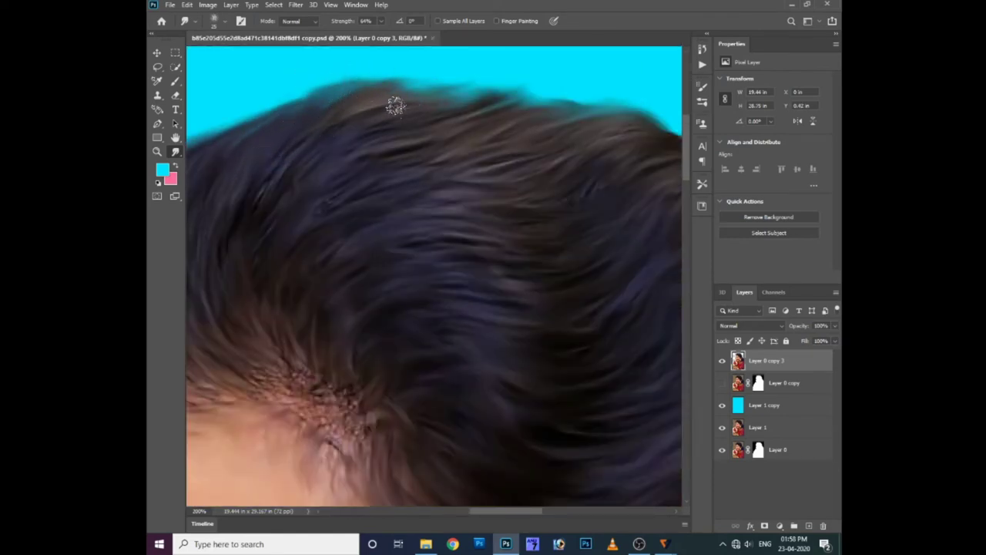
pyautogui.moveTo(594, 106)
pyautogui.mouseDown()
pyautogui.moveTo(374, 132)
pyautogui.moveTo(482, 181)
pyautogui.moveTo(531, 189)
pyautogui.moveTo(590, 264)
pyautogui.mouseUp()
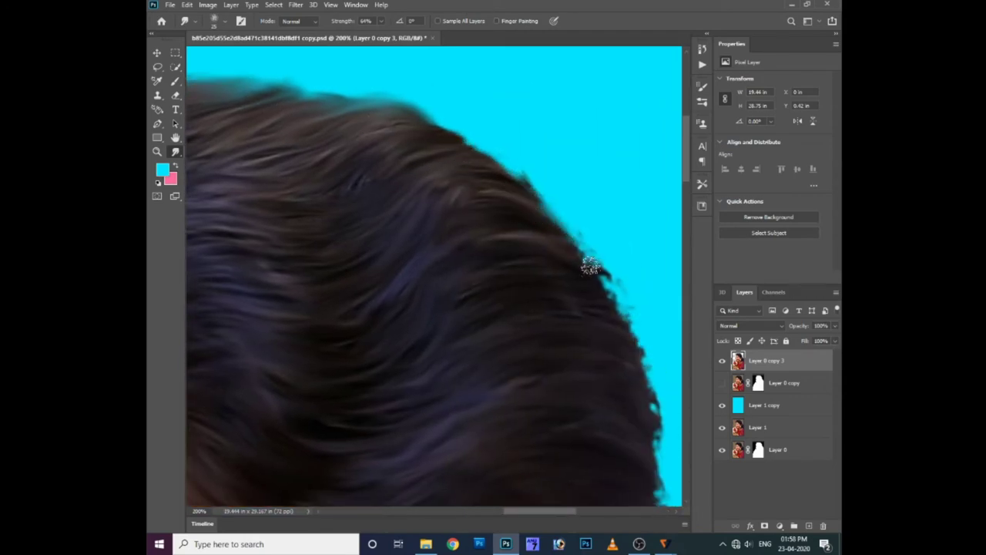
pyautogui.scroll(-2, 599, 275)
pyautogui.scroll(-3, 587, 276)
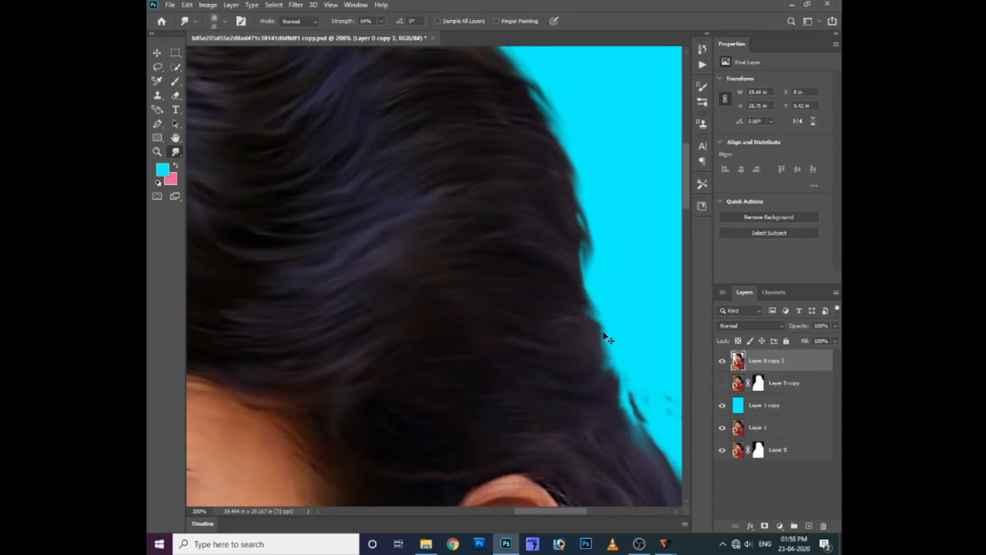
pyautogui.moveTo(605, 335)
pyautogui.mouseDown()
pyautogui.moveTo(352, 338)
pyautogui.moveTo(399, 324)
pyautogui.mouseUp()
pyautogui.moveTo(437, 225)
pyautogui.mouseDown()
pyautogui.moveTo(460, 219)
pyautogui.moveTo(451, 163)
pyautogui.moveTo(418, 165)
pyautogui.moveTo(406, 182)
pyautogui.mouseUp()
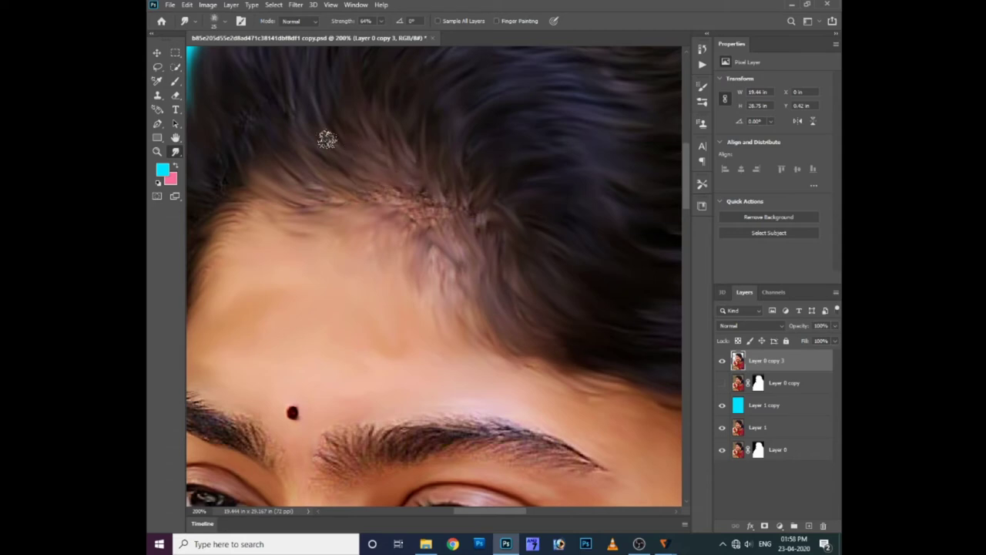
pyautogui.moveTo(344, 174)
pyautogui.mouseDown()
pyautogui.moveTo(423, 194)
pyautogui.moveTo(401, 168)
pyautogui.mouseUp()
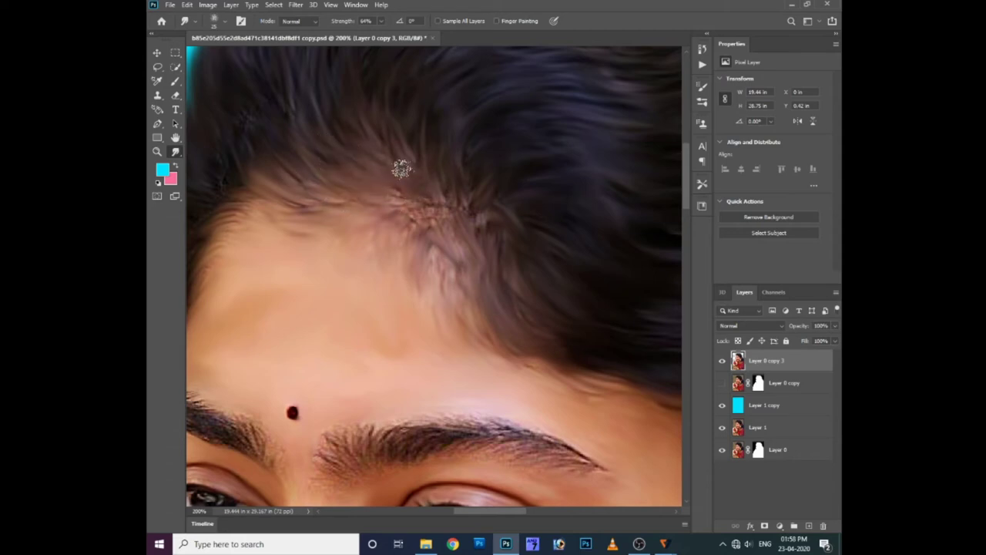
pyautogui.moveTo(445, 213)
pyautogui.mouseDown()
pyautogui.moveTo(465, 231)
pyautogui.moveTo(408, 202)
pyautogui.moveTo(378, 293)
pyautogui.mouseUp()
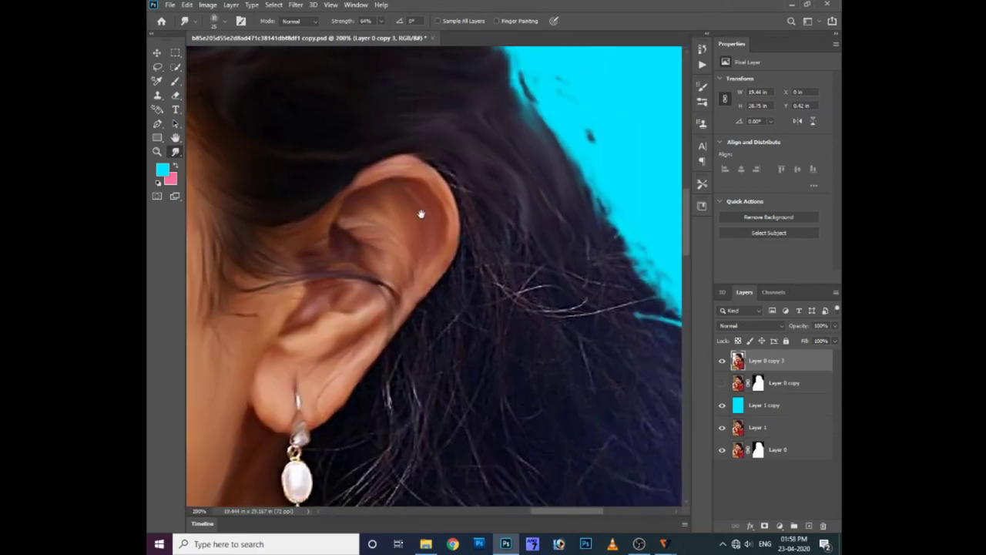
# Step: Smudge the hair beside the ear, around the pearl earring and against the cyan, then zoom to 100%
pyautogui.moveTo(420, 214); pyautogui.dragTo(410, 212)
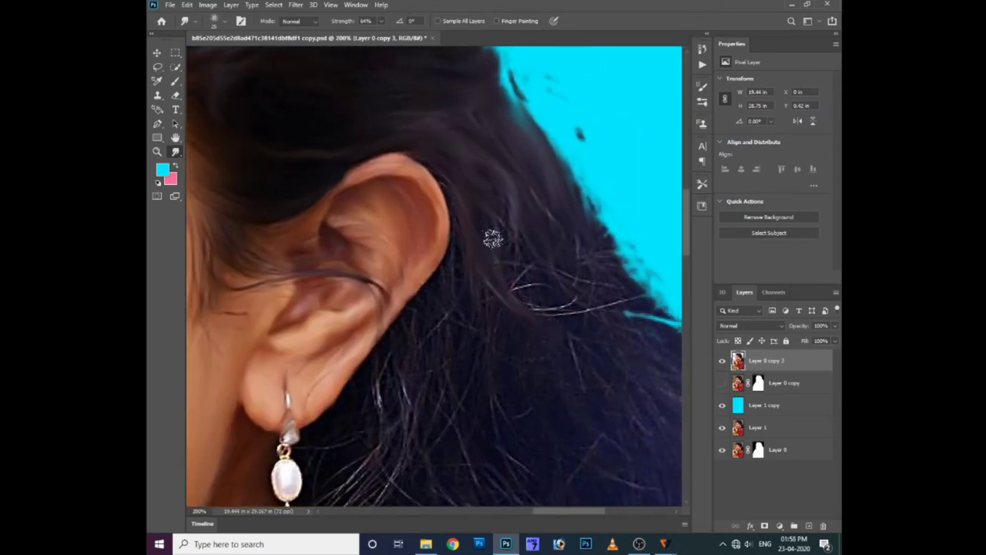
pyautogui.moveTo(490, 236)
pyautogui.mouseDown()
pyautogui.moveTo(593, 308)
pyautogui.moveTo(489, 236)
pyautogui.mouseUp()
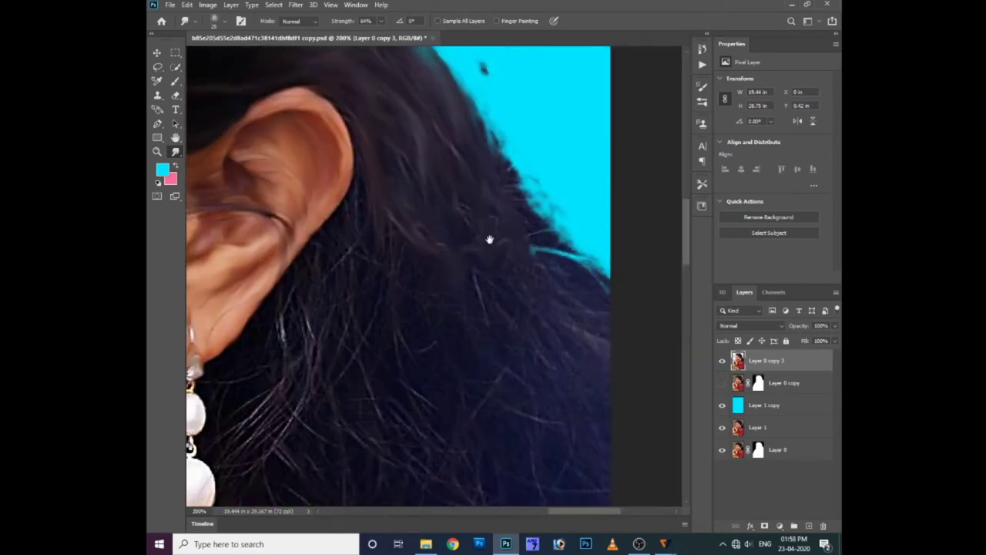
pyautogui.moveTo(511, 198); pyautogui.dragTo(519, 249)
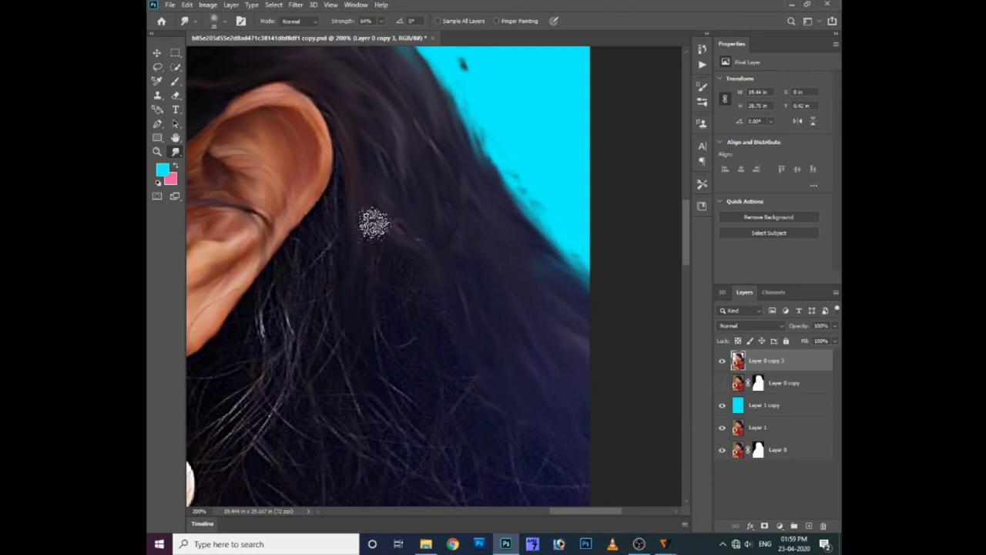
pyautogui.moveTo(436, 352); pyautogui.dragTo(416, 308)
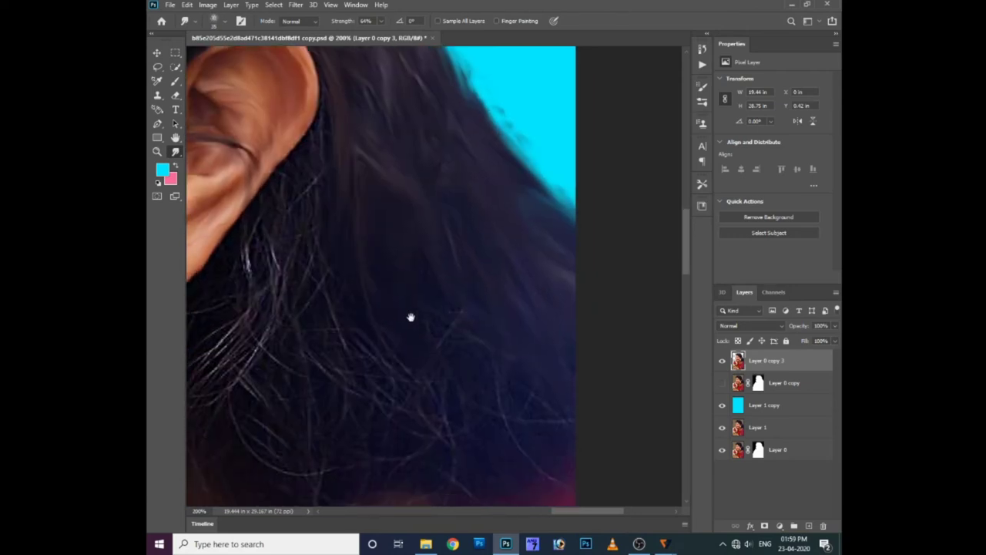
pyautogui.moveTo(539, 412); pyautogui.dragTo(526, 291)
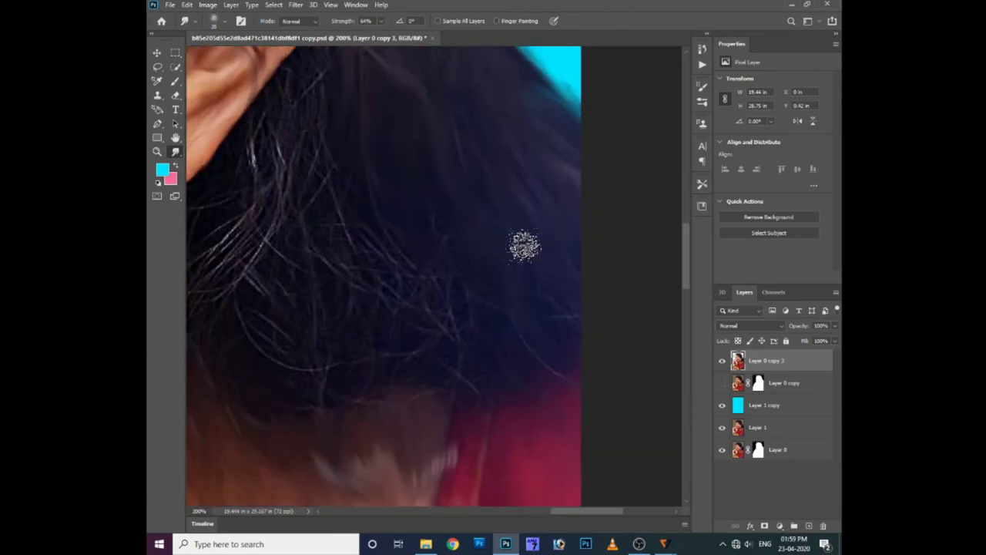
pyautogui.moveTo(424, 287); pyautogui.dragTo(504, 396)
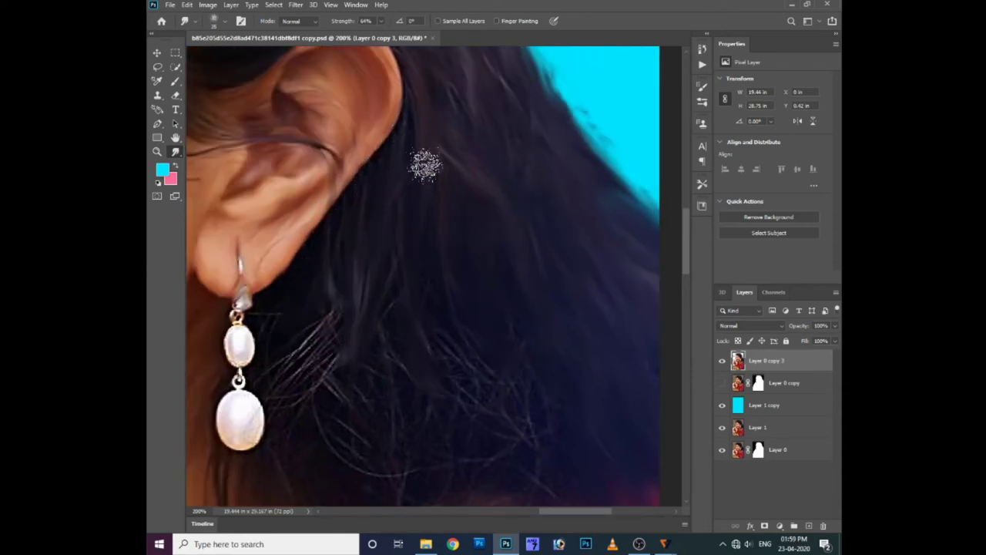
pyautogui.moveTo(491, 370); pyautogui.dragTo(459, 291)
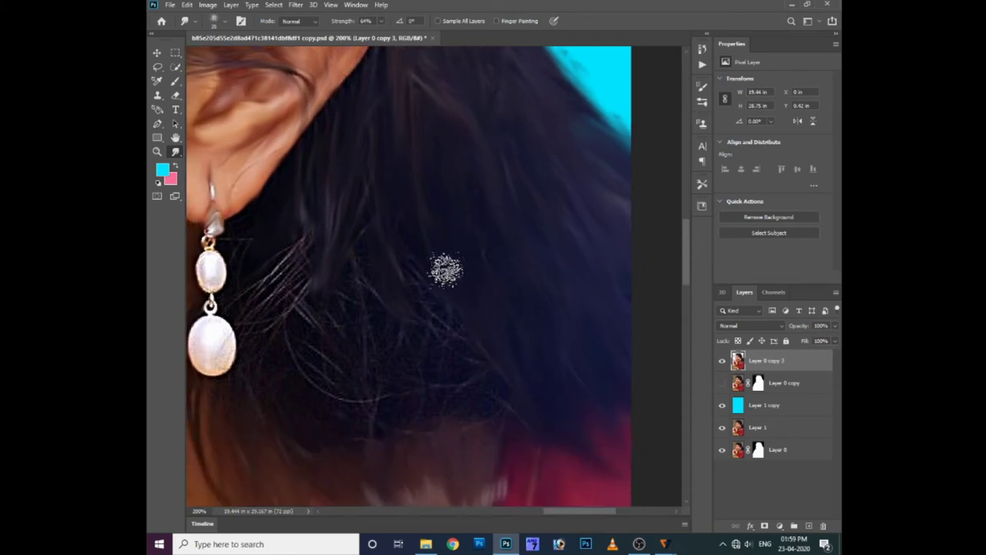
pyautogui.moveTo(485, 381)
pyautogui.mouseDown()
pyautogui.moveTo(436, 352)
pyautogui.moveTo(501, 319)
pyautogui.mouseUp()
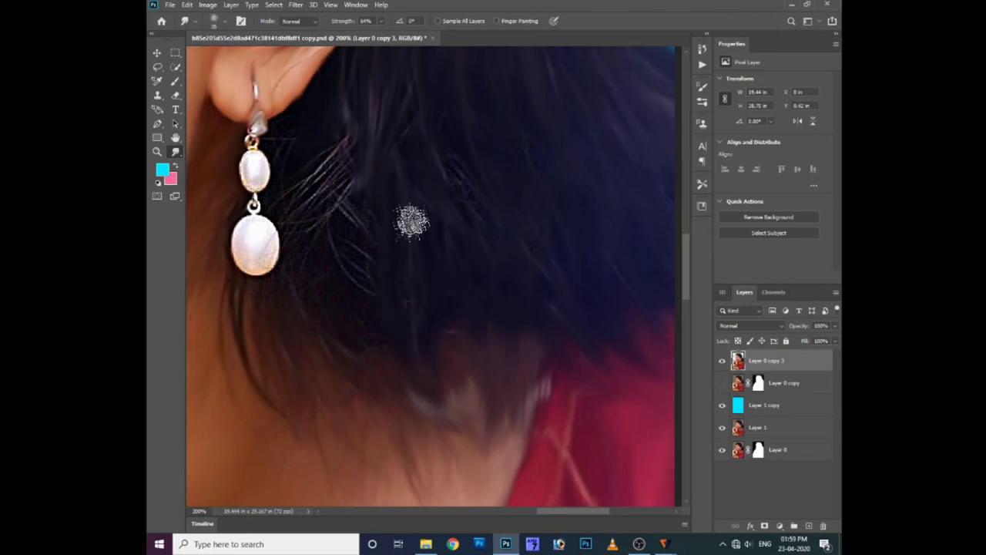
pyautogui.moveTo(447, 245); pyautogui.dragTo(501, 316)
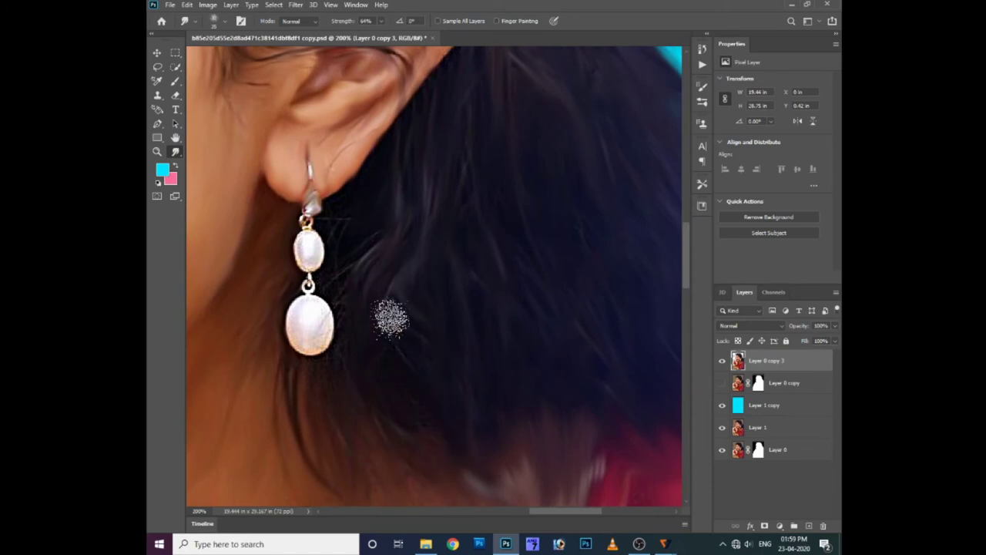
pyautogui.hscroll(-2, 436, 223)
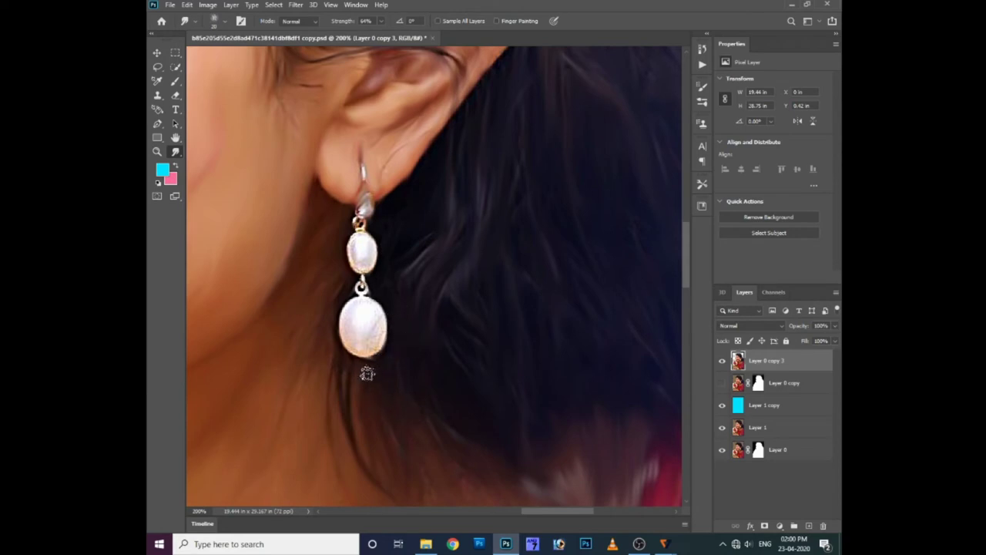
pyautogui.hotkey('ctrl', '-')
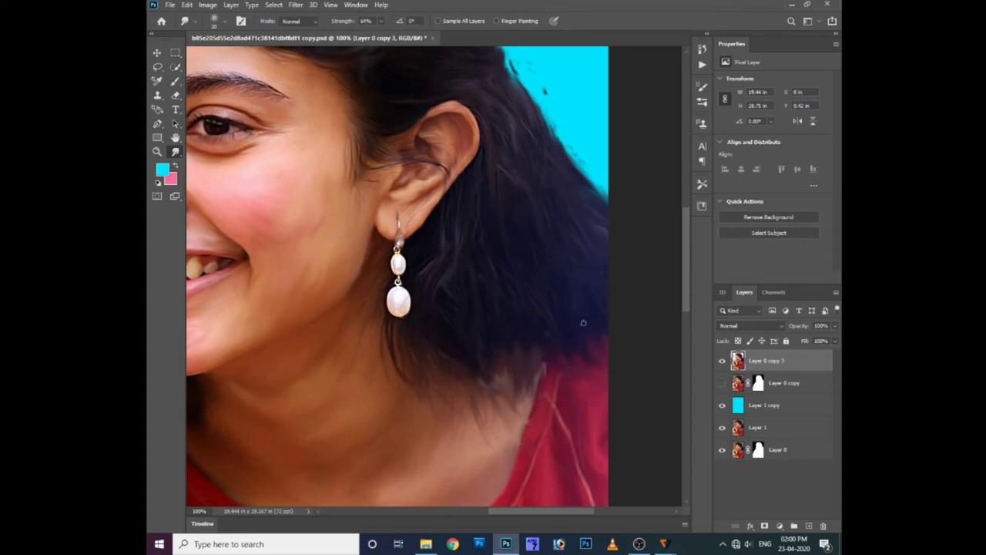
# Step: Smudge each eyebrow's hairs at 40% strength into soft strokes, then zoom out to 66.7%
pyautogui.moveTo(510, 254); pyautogui.dragTo(596, 351)
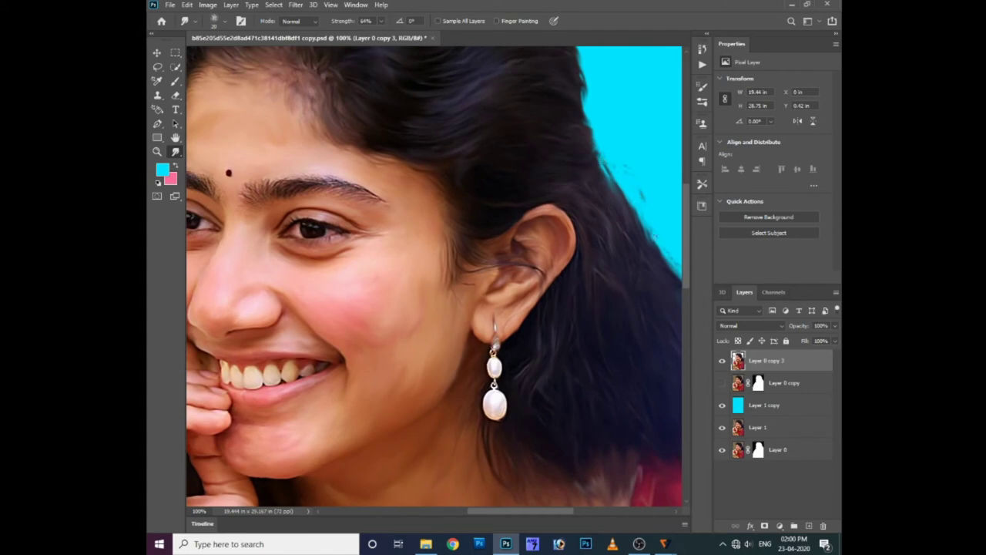
pyautogui.scroll(-2, 548, 213)
pyautogui.scroll(5, 524, 273)
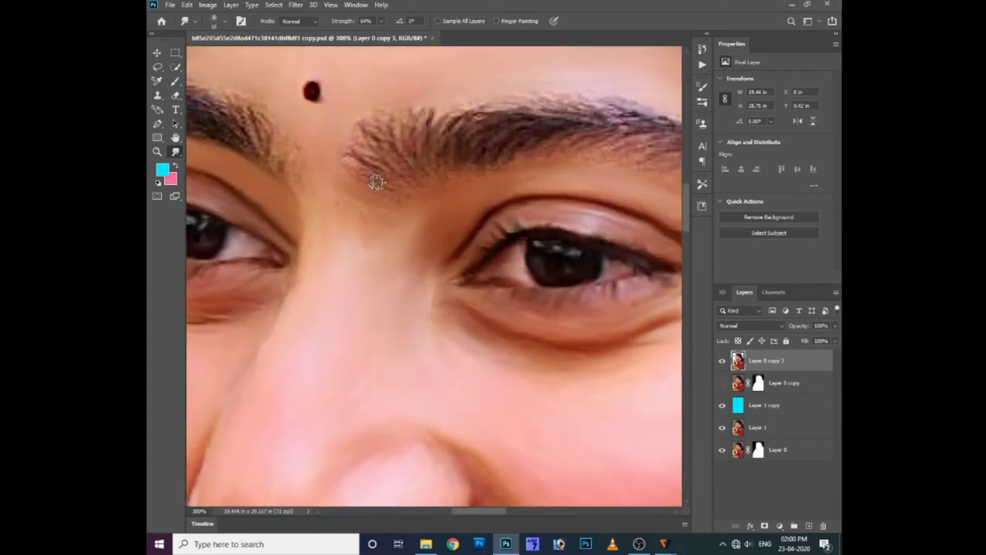
pyautogui.moveTo(376, 182)
pyautogui.mouseDown()
pyautogui.moveTo(370, 115)
pyautogui.moveTo(424, 179)
pyautogui.mouseUp()
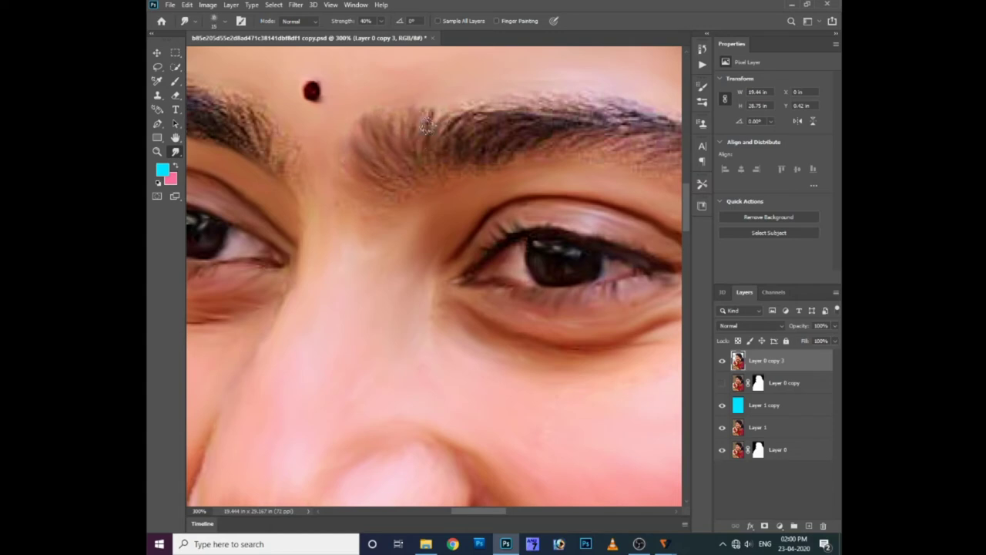
pyautogui.moveTo(428, 125); pyautogui.dragTo(461, 131)
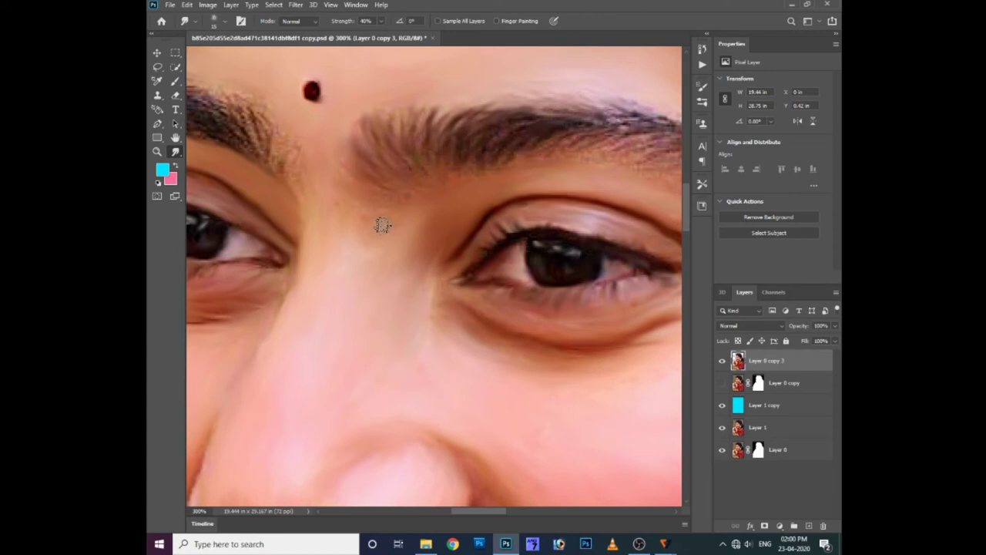
pyautogui.hscroll(1, 531, 146)
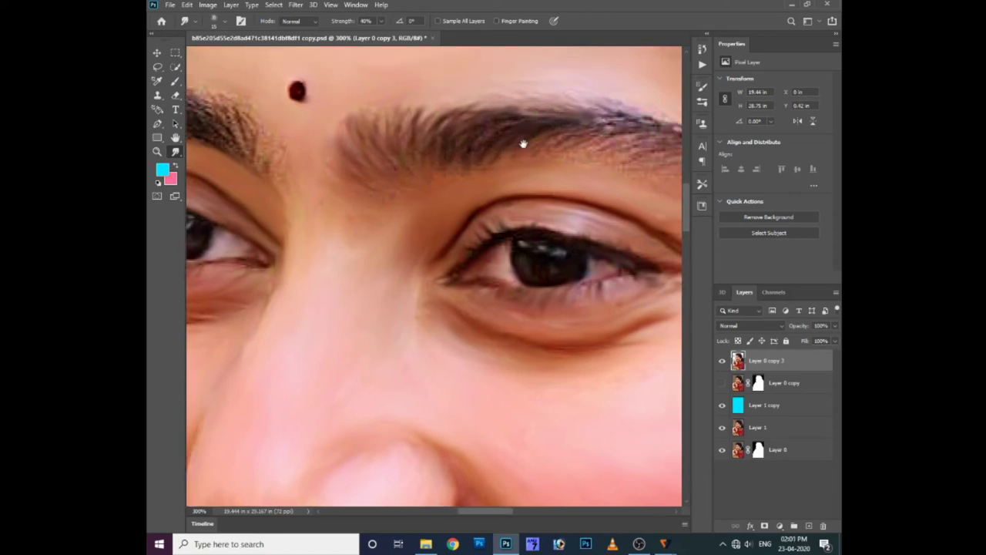
pyautogui.hscroll(4, 528, 139)
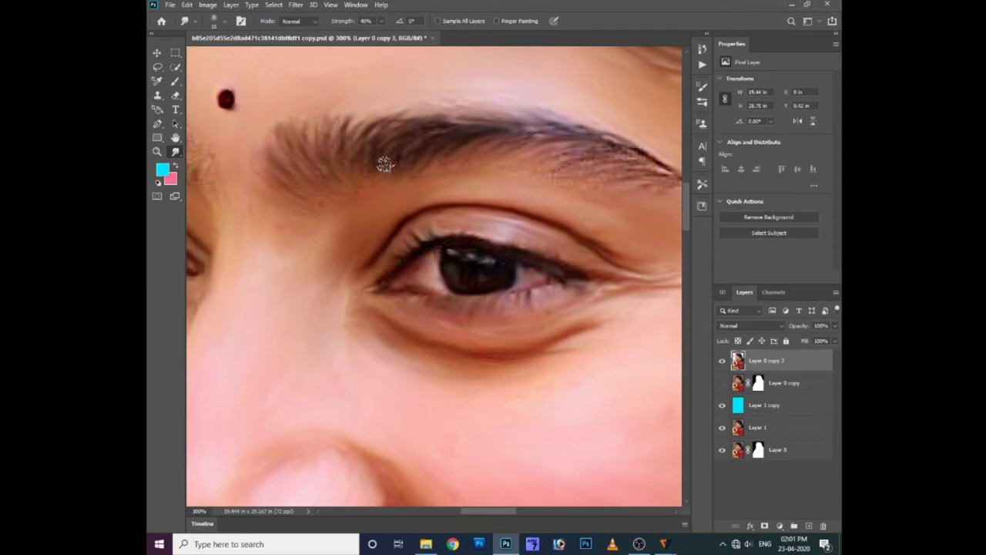
pyautogui.moveTo(556, 142); pyautogui.dragTo(475, 127)
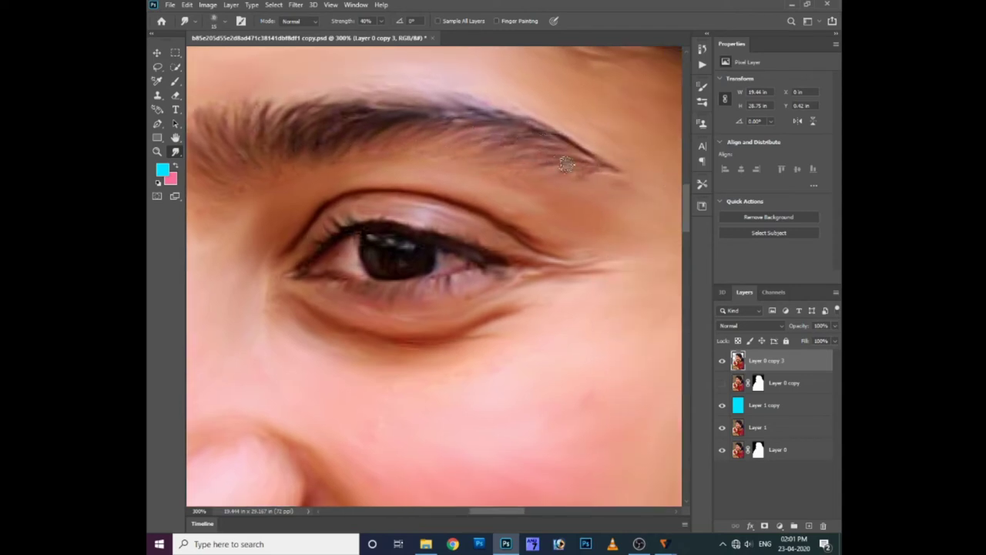
pyautogui.moveTo(371, 90); pyautogui.dragTo(467, 125)
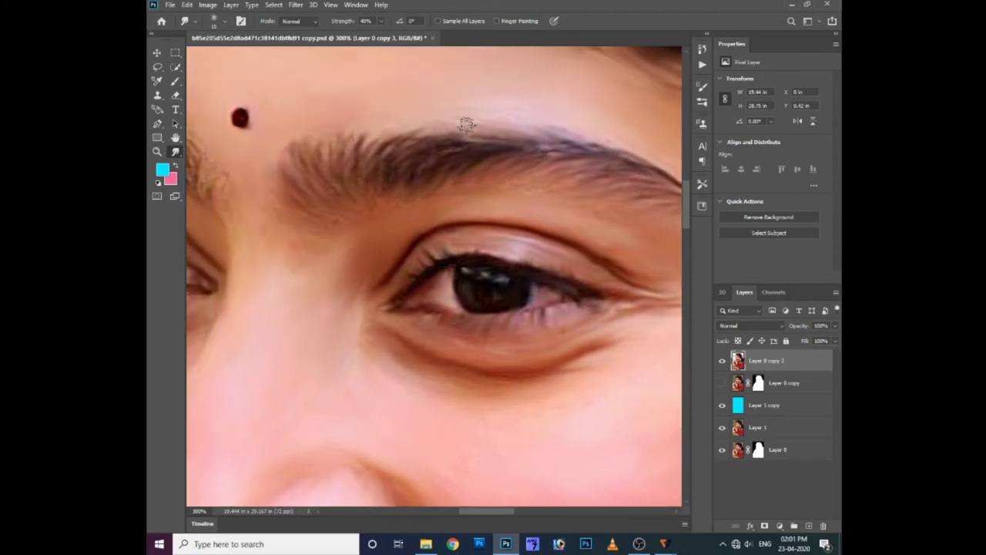
pyautogui.moveTo(407, 121); pyautogui.dragTo(484, 125)
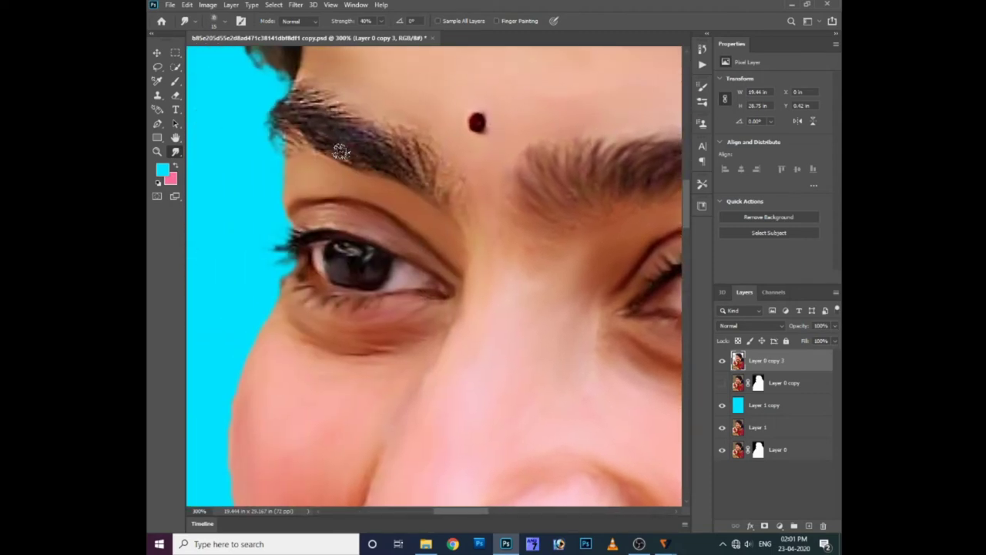
pyautogui.moveTo(287, 117); pyautogui.dragTo(340, 140)
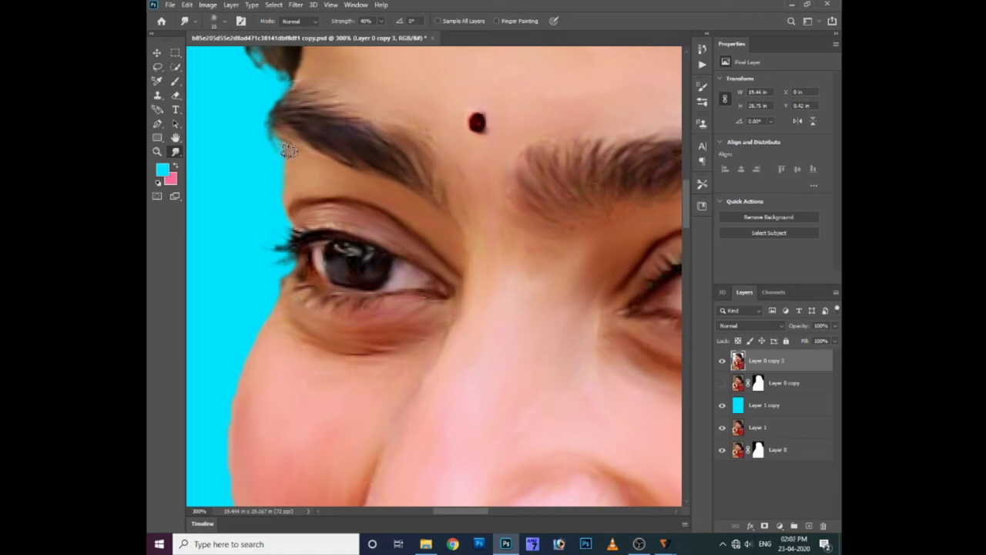
pyautogui.hotkey('ctrl', '-')
pyautogui.hotkey('ctrl', '-')
pyautogui.hotkey('ctrl', '-')
pyautogui.hotkey('ctrl', '-')
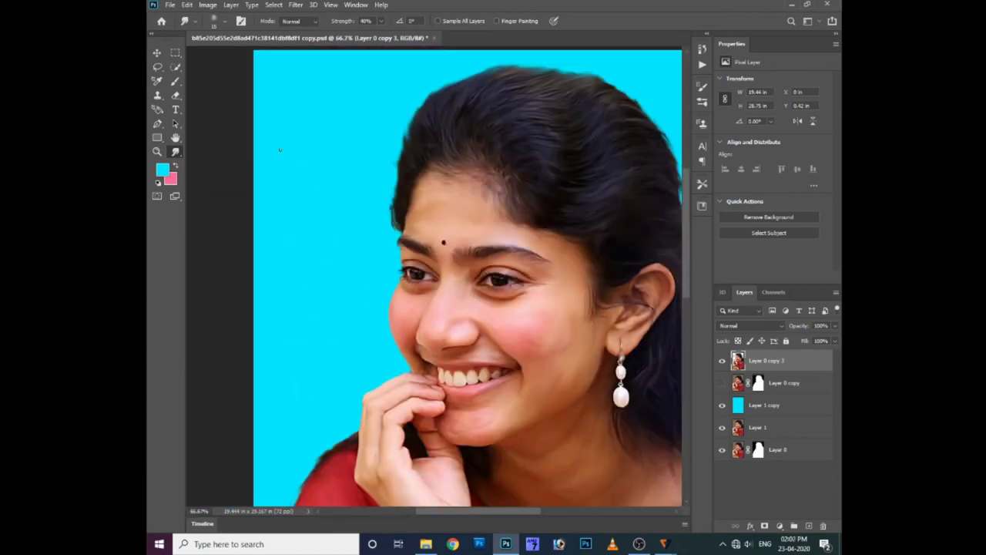
pyautogui.hotkey('ctrl', '+')
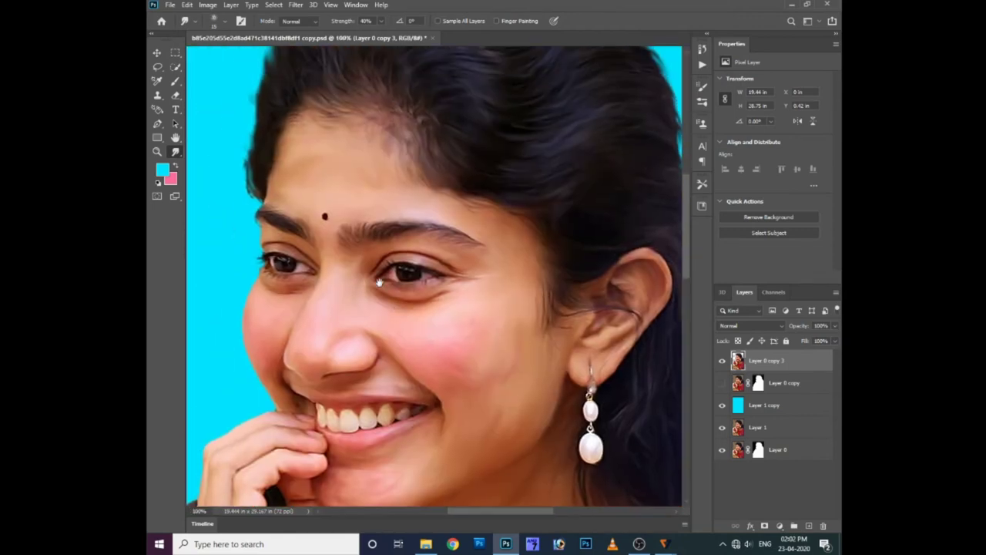
pyautogui.keyDown('ctrl'); pyautogui.rightClick(432, 236); pyautogui.keyUp('ctrl')
pyautogui.click(452, 234)
pyautogui.hotkey('ctrl', 'j')
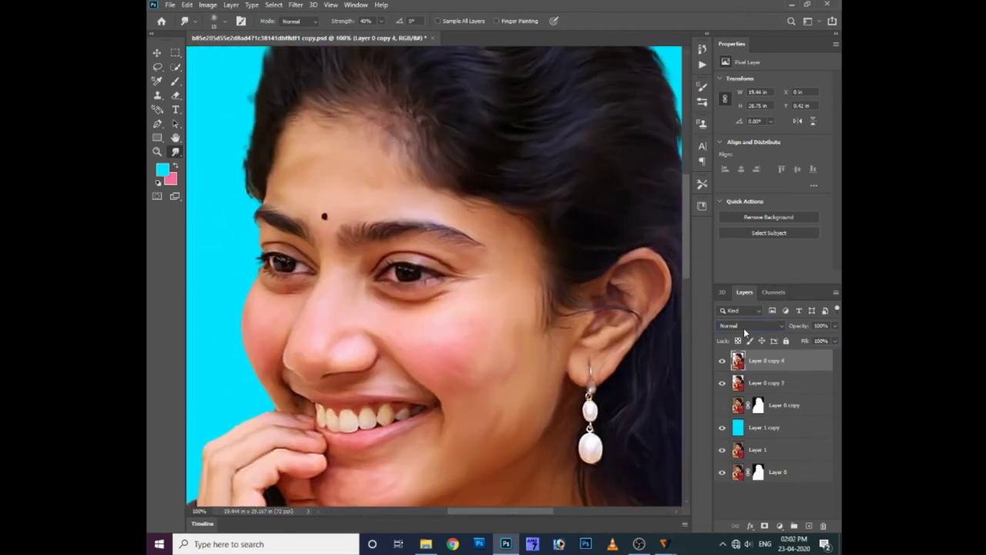
pyautogui.click(745, 329)
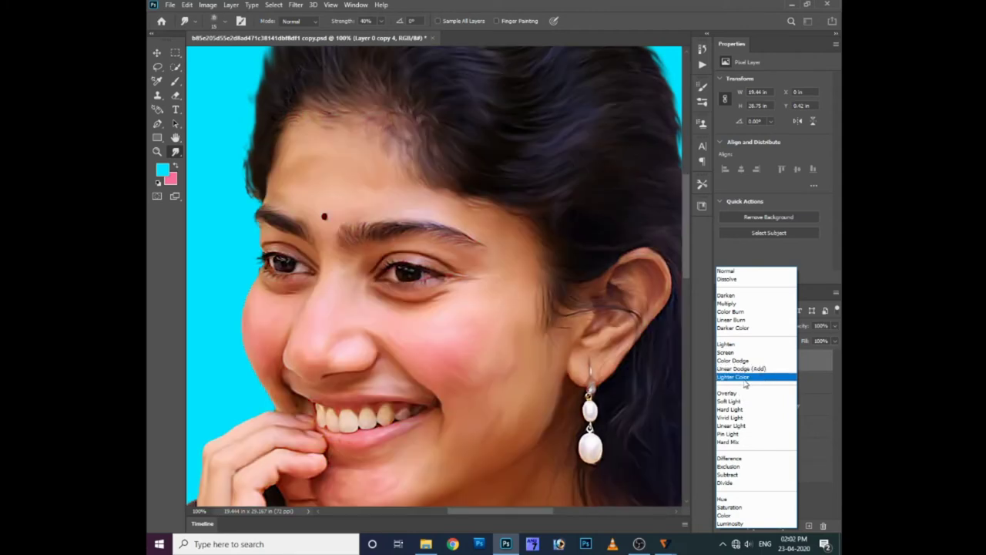
pyautogui.click(732, 377)
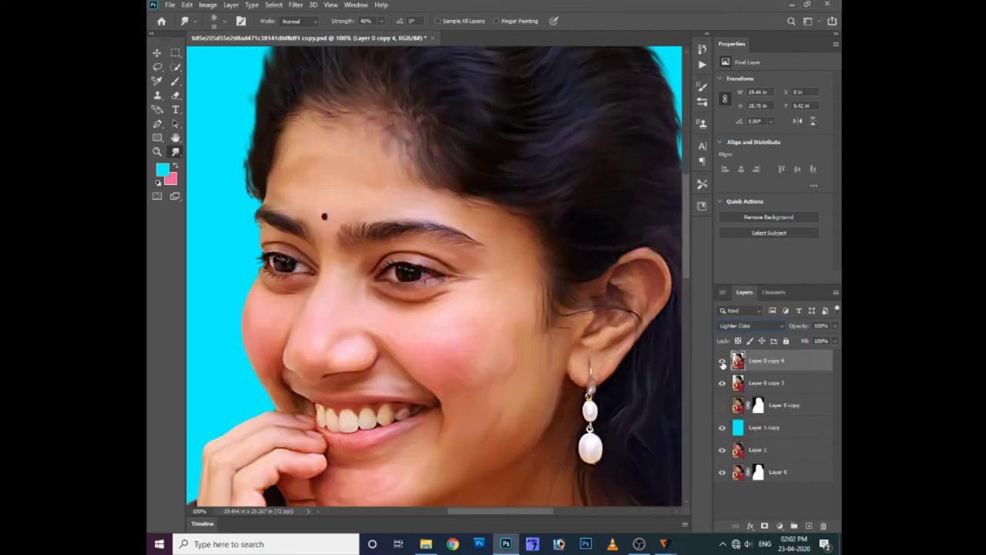
pyautogui.click(740, 330)
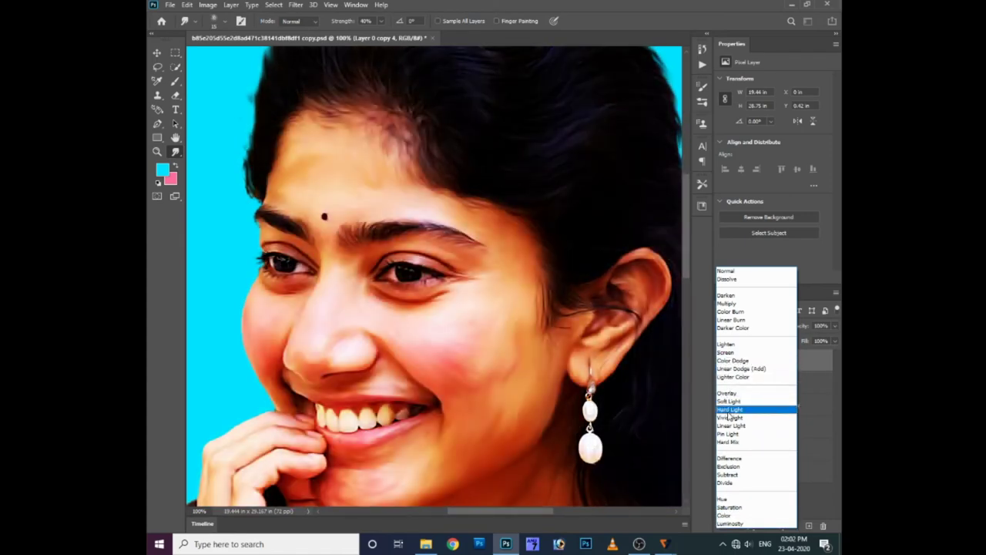
pyautogui.click(726, 401)
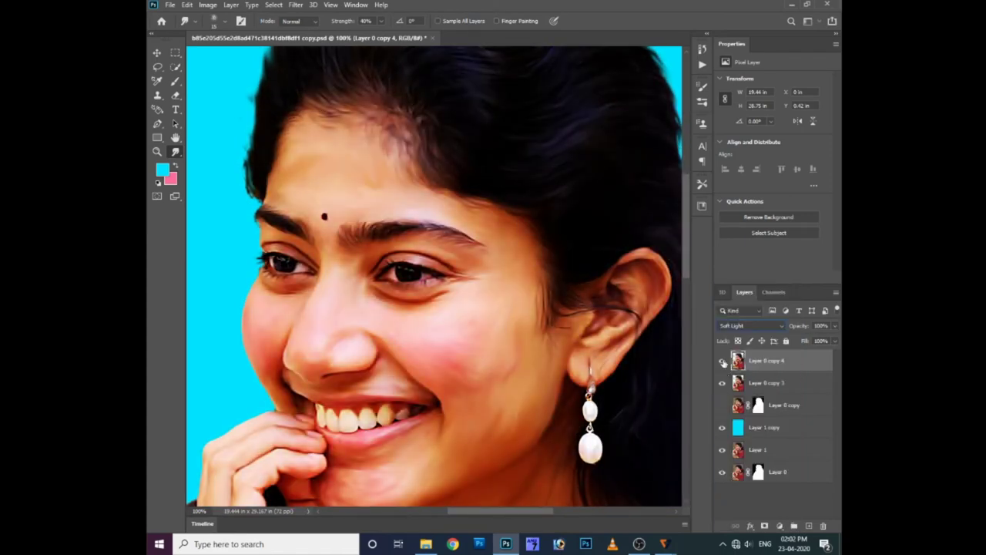
pyautogui.hotkey('ctrl', '-')
pyautogui.click(722, 361)
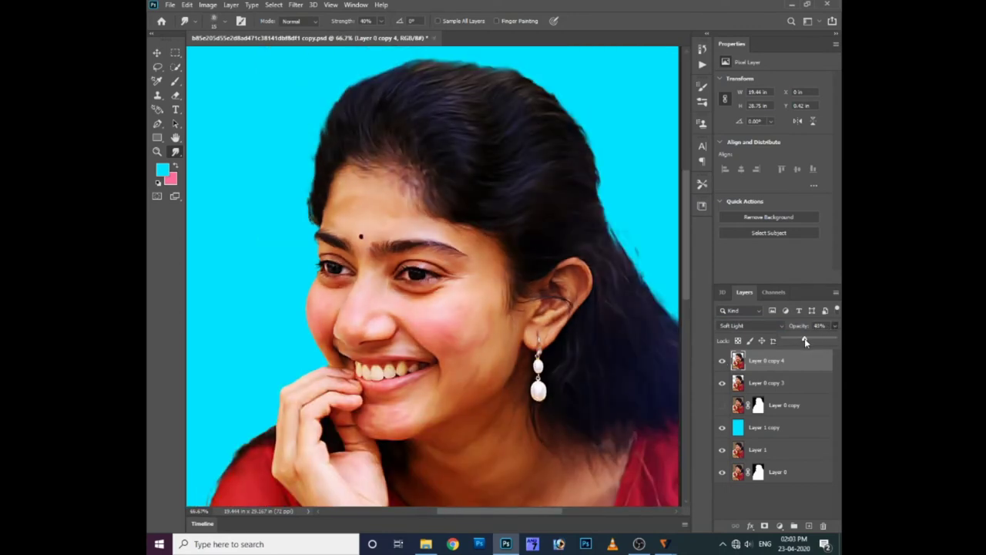
pyautogui.click(722, 362)
pyautogui.press('Delete')
pyautogui.hotkey('ctrl', '+')
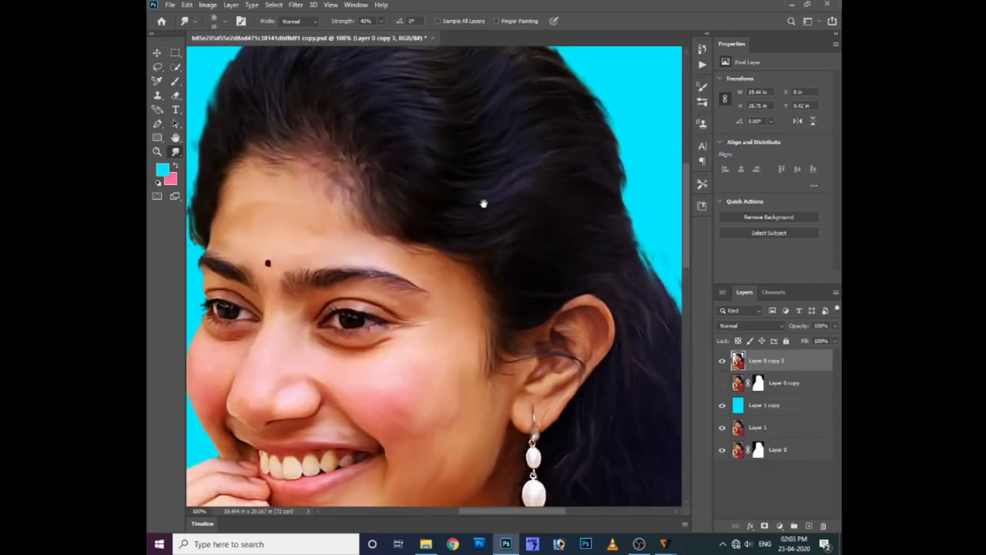
# Step: Hide the cyan layer and lasso a selection around the hair outline
pyautogui.moveTo(483, 203); pyautogui.dragTo(503, 373)
pyautogui.click(723, 408)
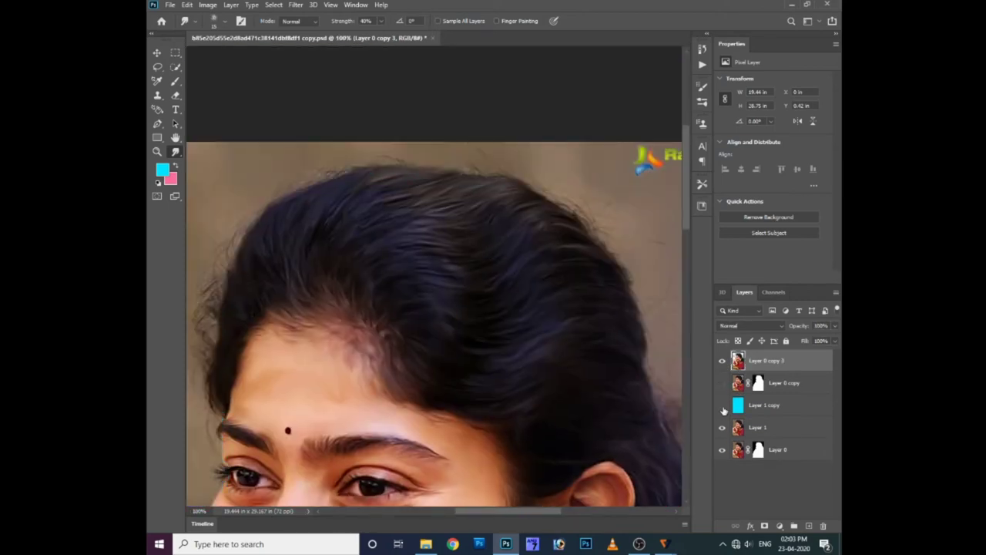
pyautogui.moveTo(341, 314)
pyautogui.mouseDown()
pyautogui.moveTo(353, 318)
pyautogui.moveTo(228, 157)
pyautogui.moveTo(235, 119)
pyautogui.mouseUp()
pyautogui.press('l')
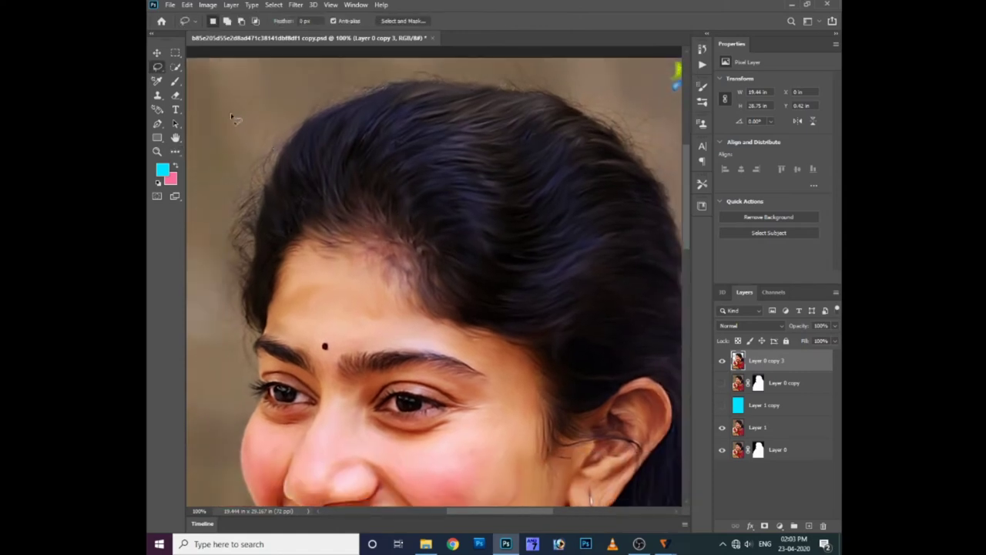
pyautogui.moveTo(437, 230)
pyautogui.mouseDown()
pyautogui.moveTo(563, 285)
pyautogui.moveTo(405, 242)
pyautogui.moveTo(601, 363)
pyautogui.moveTo(455, 66)
pyautogui.moveTo(541, 254)
pyautogui.moveTo(302, 169)
pyautogui.moveTo(406, 202)
pyautogui.mouseUp()
pyautogui.moveTo(257, 268); pyautogui.dragTo(255, 265)
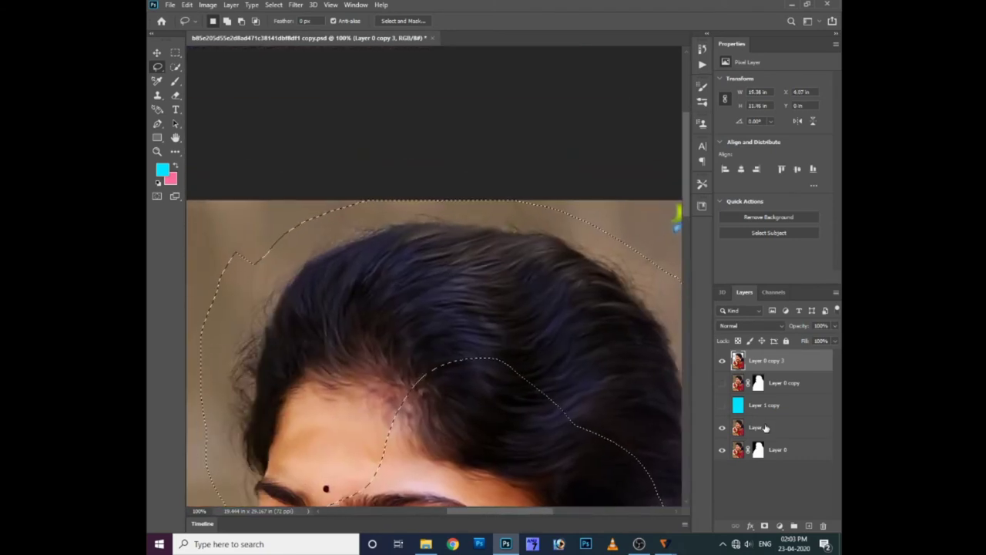
pyautogui.click(762, 428)
# Step: Copy the hair to a new layer under Layer 0 copy 3, set Curves white point on the halo, and use Multiply
pyautogui.hotkey('ctrl', 'j')
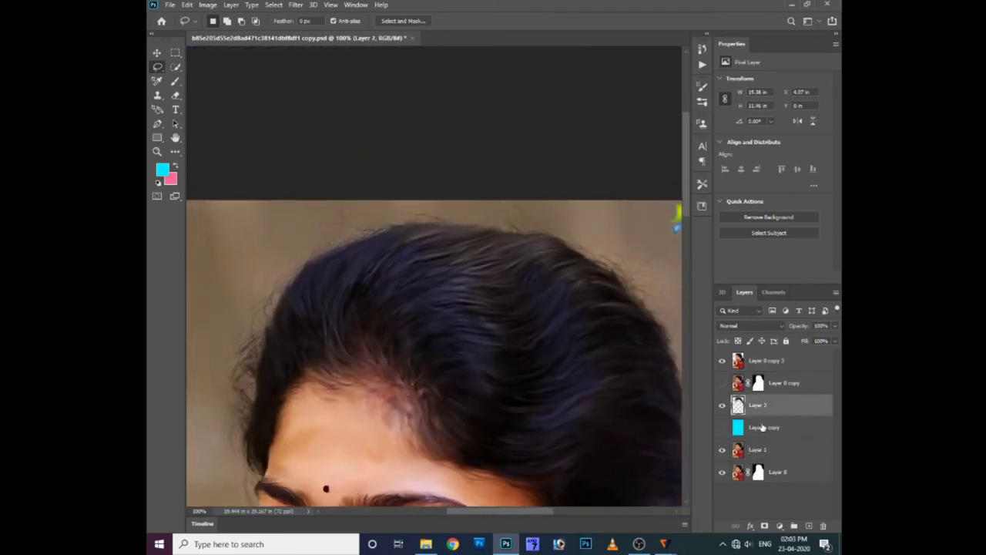
pyautogui.moveTo(762, 428); pyautogui.dragTo(761, 384)
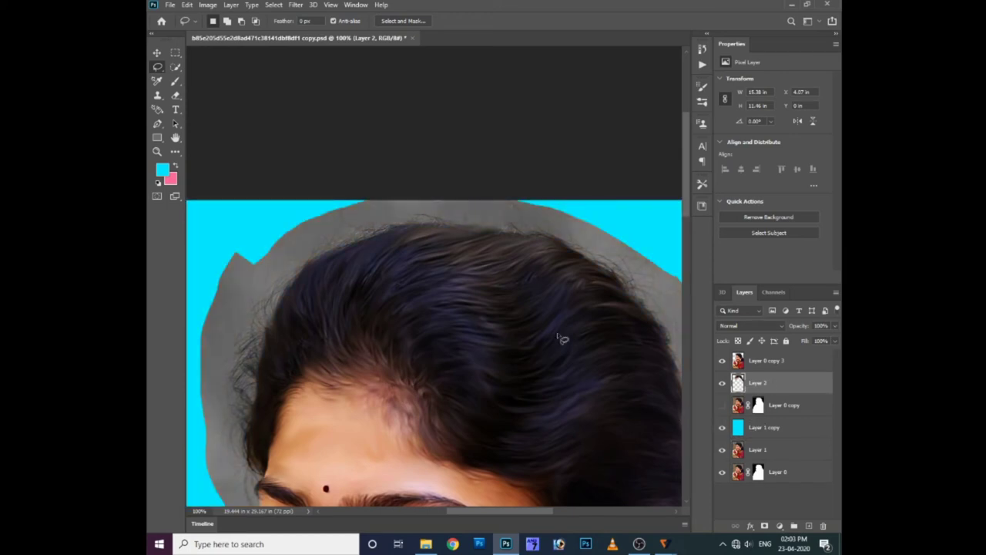
pyautogui.hotkey('ctrl', 'm')
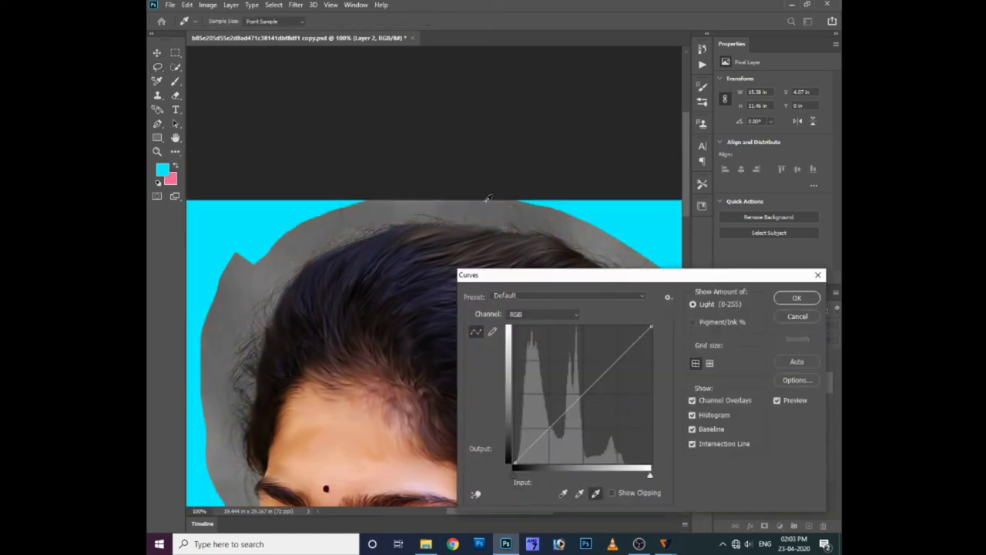
pyautogui.click(487, 198)
pyautogui.press('Return')
pyautogui.click(739, 324)
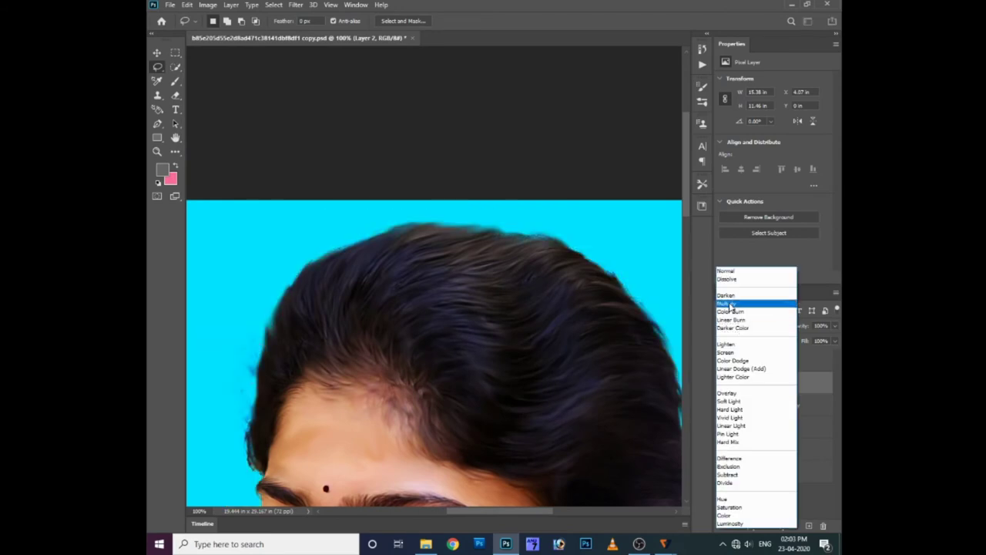
pyautogui.click(740, 302)
# Step: Switch to the Eraser and pan over the hair edge, ear and top of the head
pyautogui.moveTo(264, 306); pyautogui.dragTo(326, 291)
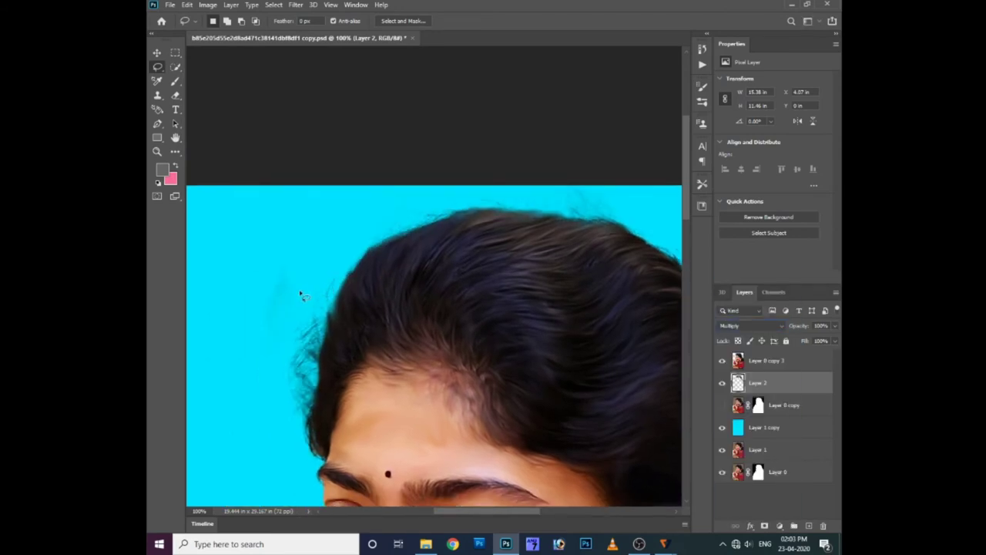
pyautogui.press('e')
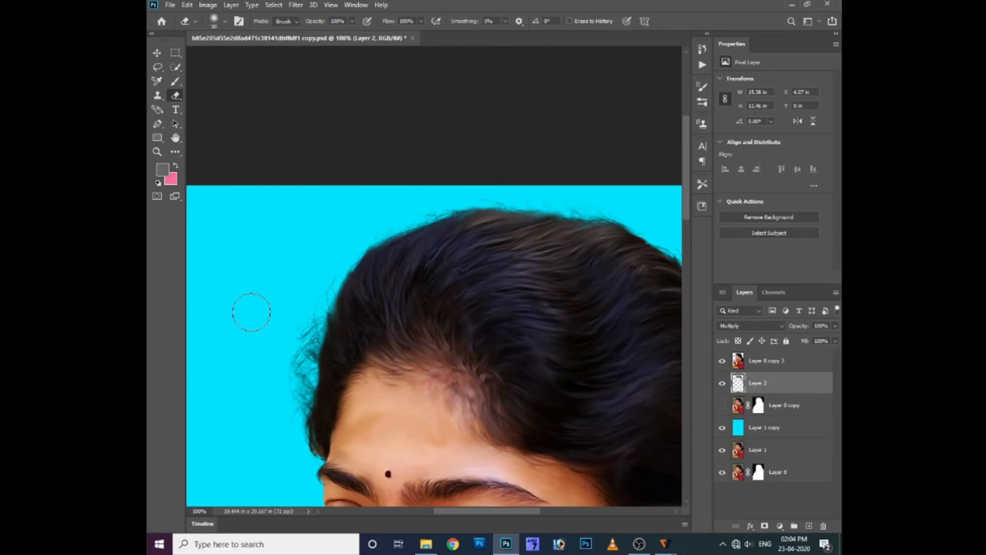
pyautogui.moveTo(406, 347); pyautogui.dragTo(175, 277)
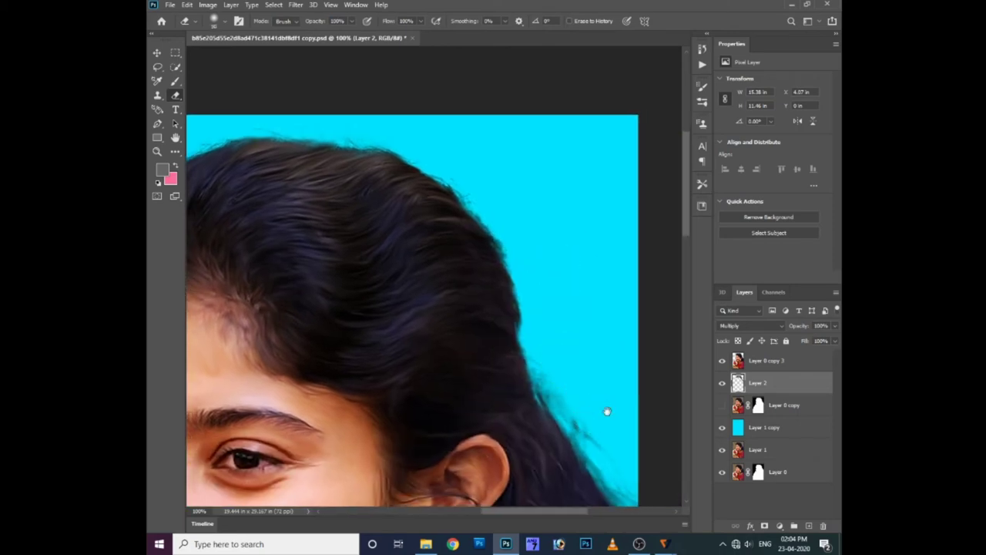
pyautogui.moveTo(606, 409); pyautogui.dragTo(586, 352)
pyautogui.moveTo(517, 167); pyautogui.dragTo(568, 152)
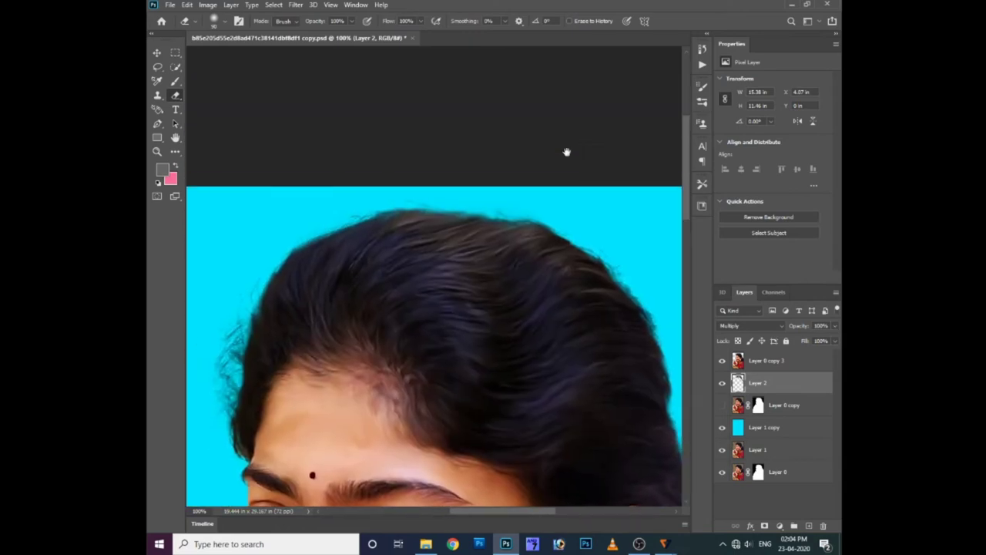
pyautogui.moveTo(477, 170); pyautogui.dragTo(393, 138)
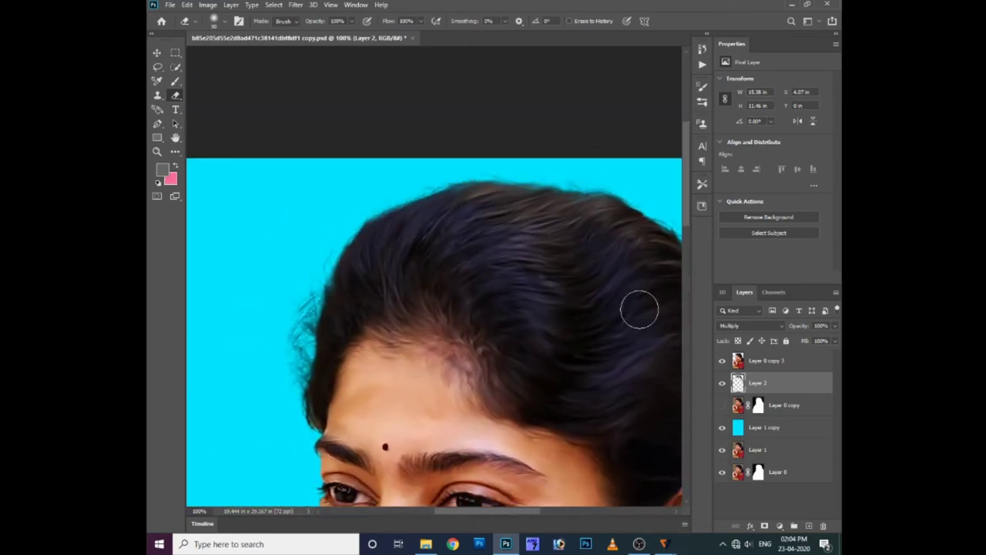
# Step: Select the Smudge Tool from the Edit Toolbar flyout and zoom to 200% on the hair edge
pyautogui.click(177, 153)
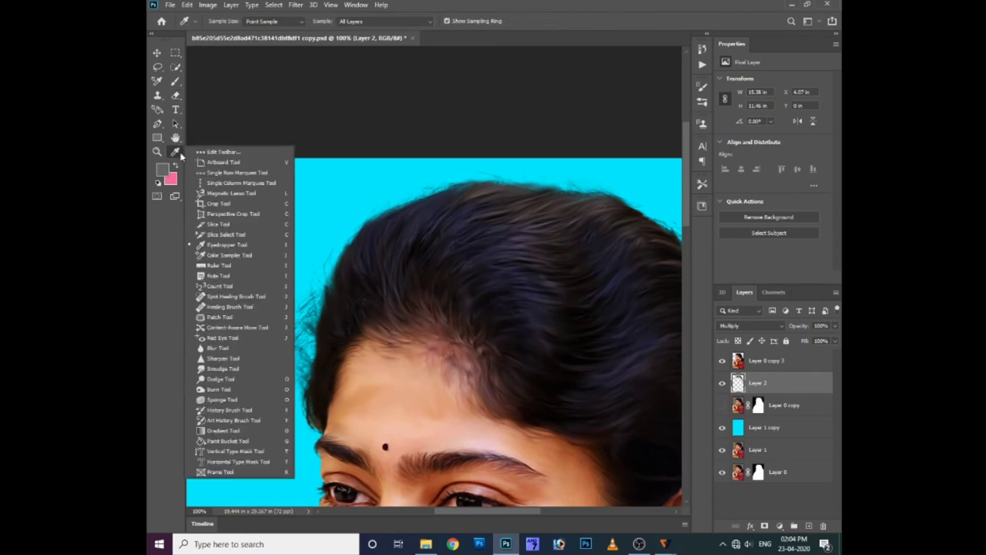
pyautogui.click(255, 362)
pyautogui.scroll(3, 288, 362)
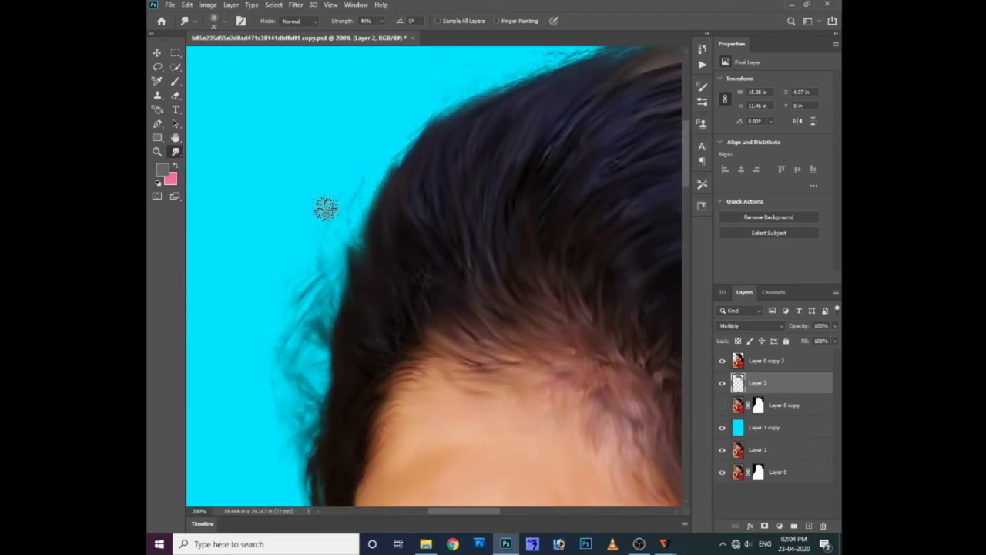
pyautogui.scroll(3, 385, 215)
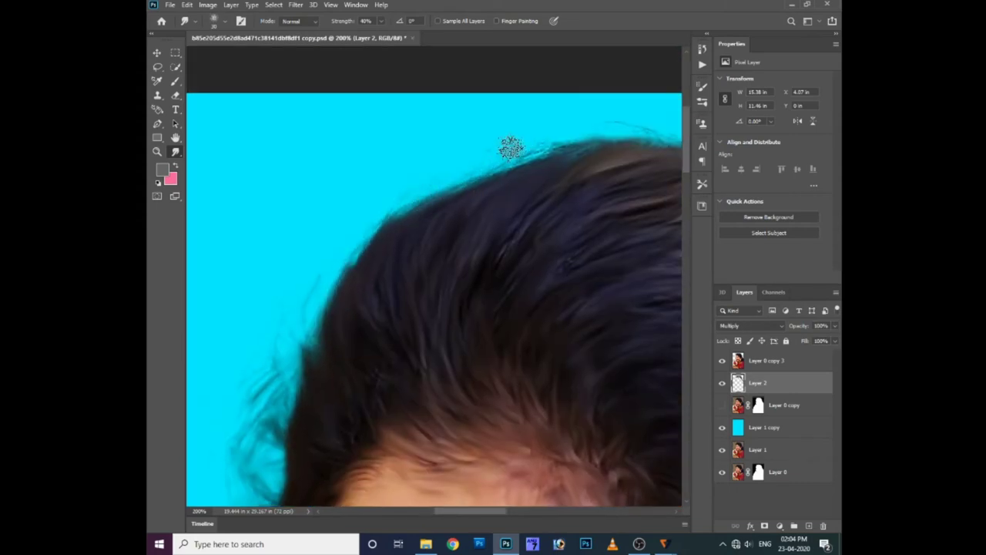
pyautogui.scroll(2, 450, 187)
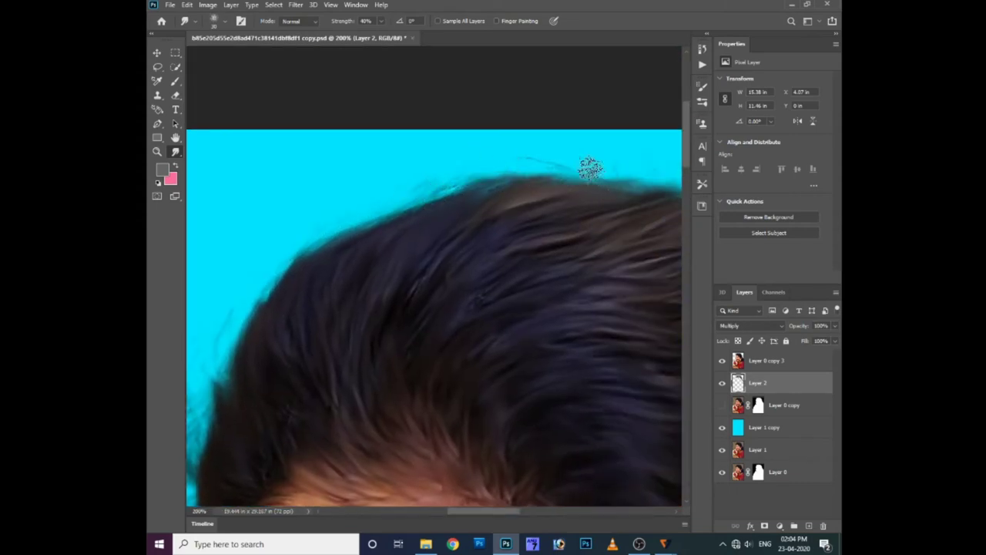
pyautogui.hscroll(3, 539, 174)
pyautogui.hscroll(2, 529, 197)
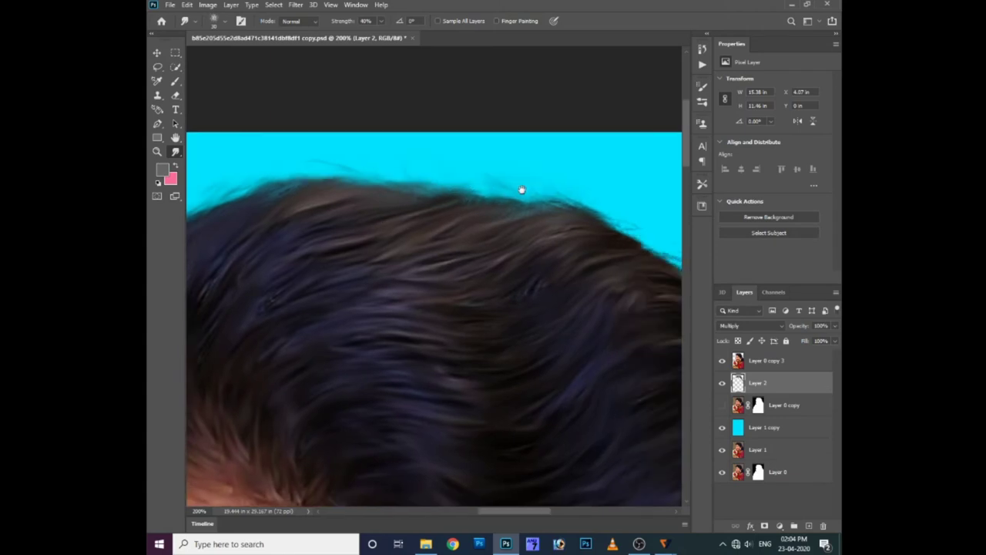
pyautogui.scroll(-2, 609, 220)
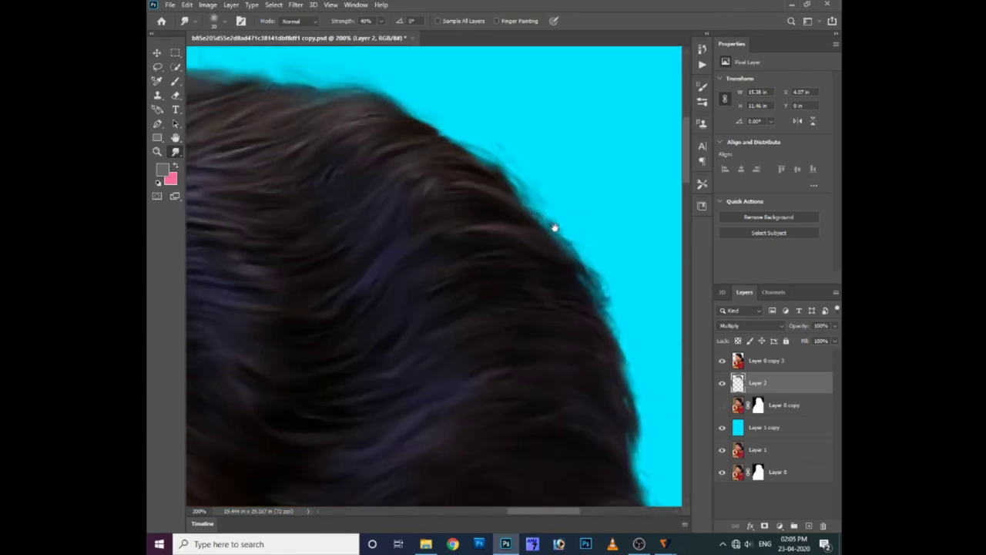
pyautogui.scroll(-2, 555, 226)
pyautogui.scroll(-2, 544, 231)
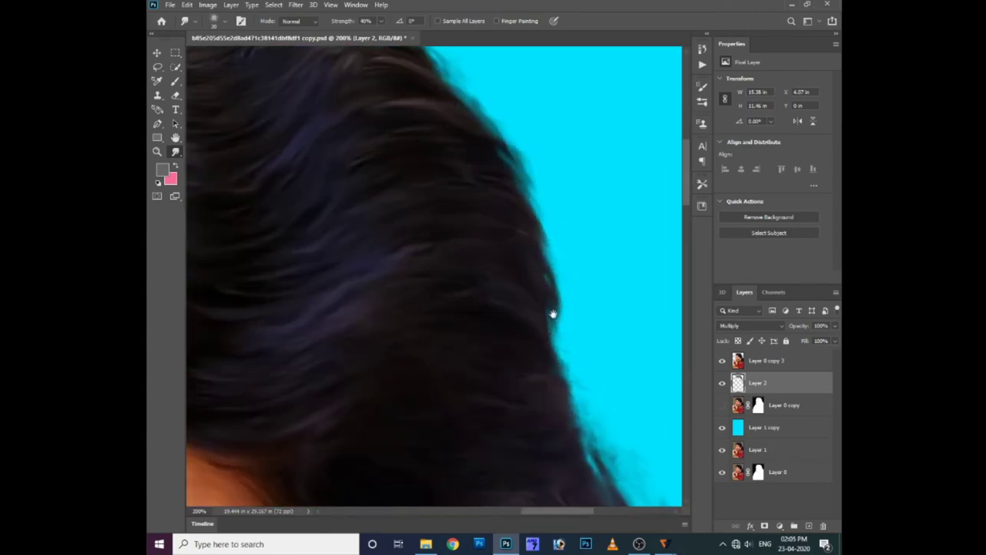
pyautogui.scroll(-2, 540, 301)
pyautogui.scroll(-2, 524, 274)
pyautogui.scroll(-2, 523, 255)
pyautogui.hscroll(2, 522, 246)
# Step: Smudge the hair edge into the cyan at 40%, then recentre and toggle the top layer to compare
pyautogui.moveTo(522, 246)
pyautogui.mouseDown()
pyautogui.moveTo(581, 290)
pyautogui.moveTo(511, 223)
pyautogui.moveTo(497, 171)
pyautogui.mouseUp()
pyautogui.scroll(4, 496, 171)
pyautogui.hscroll(-1, 485, 175)
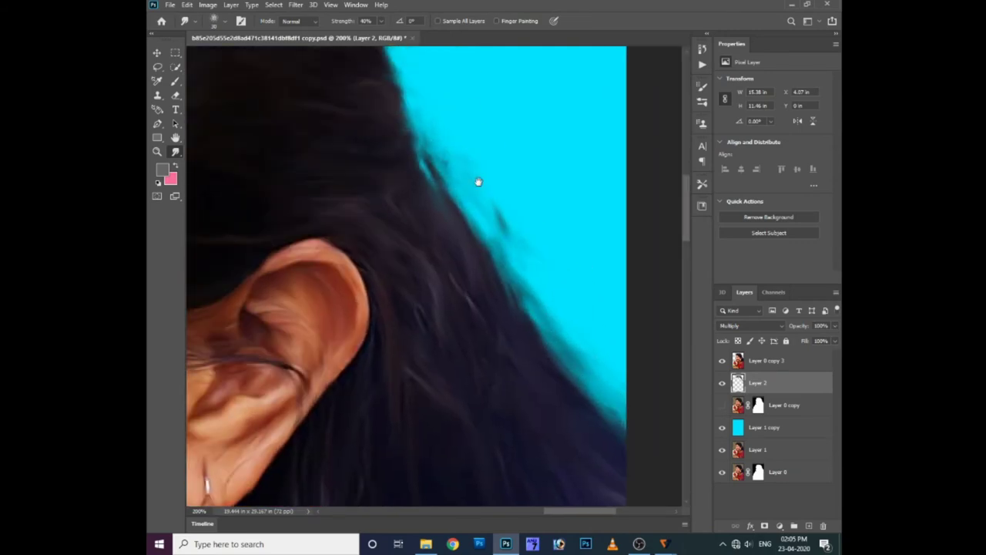
pyautogui.scroll(1, 478, 180)
pyautogui.scroll(-2, 528, 307)
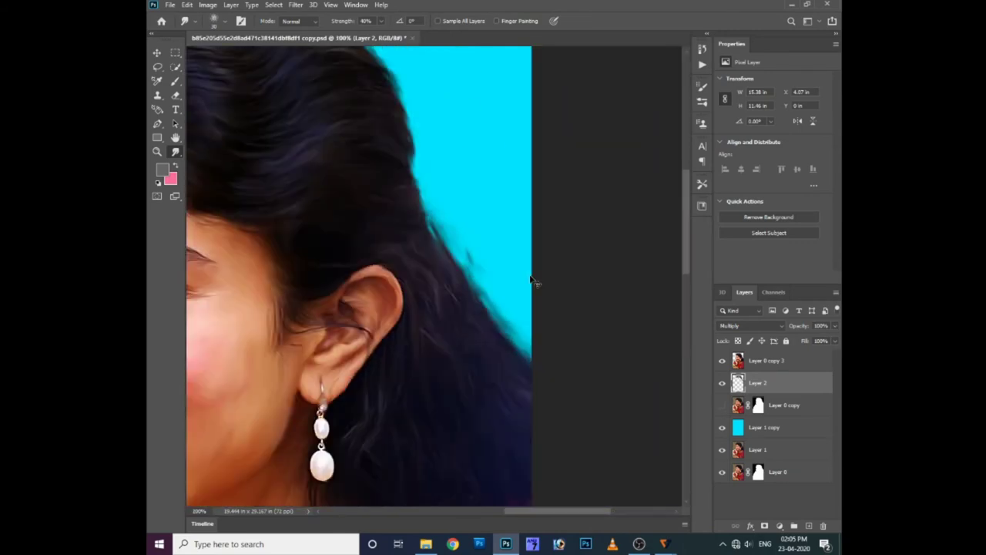
pyautogui.scroll(-1, 535, 282)
pyautogui.scroll(-1, 529, 273)
pyautogui.scroll(-1, 423, 286)
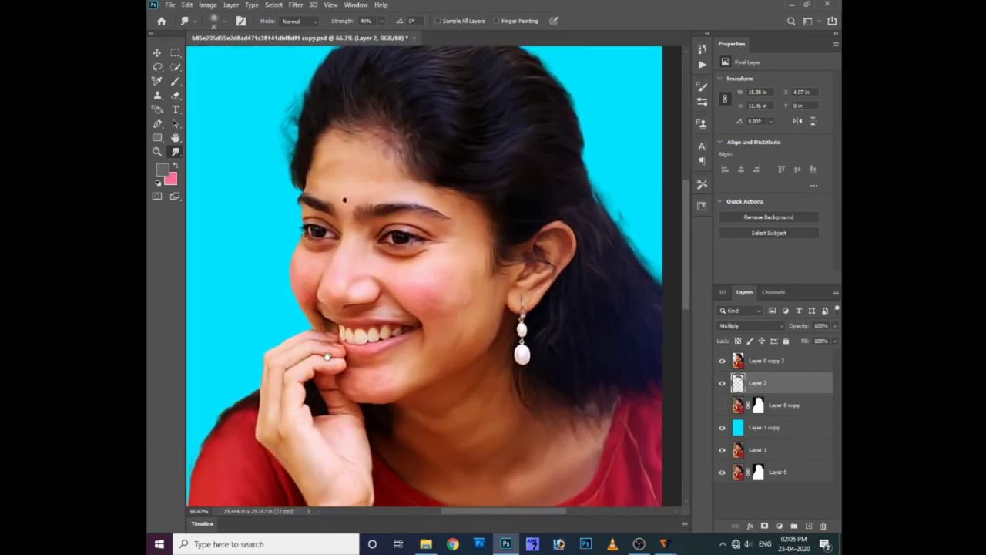
pyautogui.moveTo(326, 356)
pyautogui.mouseDown()
pyautogui.moveTo(441, 275)
pyautogui.moveTo(321, 376)
pyautogui.mouseUp()
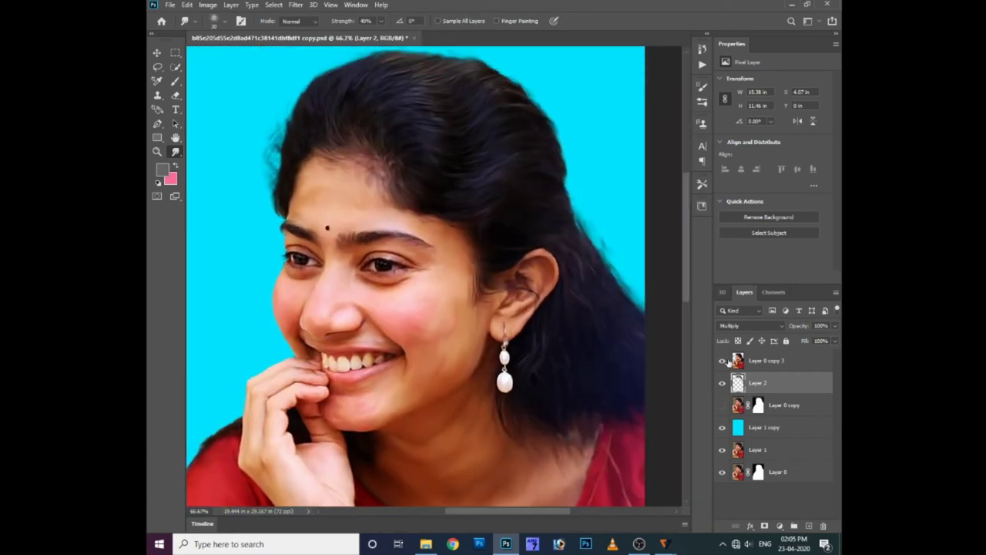
pyautogui.click(722, 361)
# Step: Apply Brightness/Contrast of -23 and 22 to Layer 0 copy 3
pyautogui.click(759, 361)
pyautogui.click(208, 5)
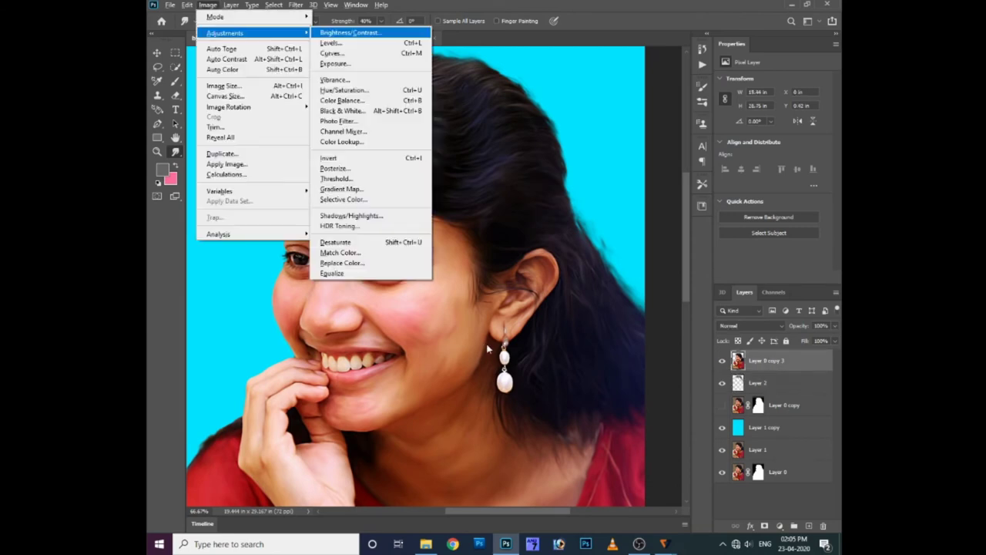
pyautogui.moveTo(225, 32)
pyautogui.click(339, 33)
pyautogui.moveTo(466, 165); pyautogui.dragTo(477, 198)
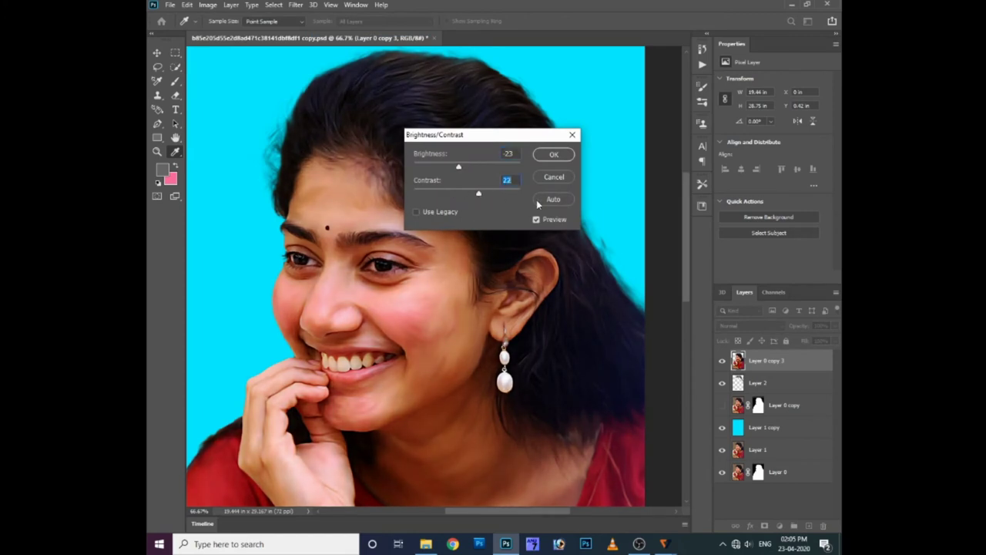
pyautogui.doubleClick(537, 219)
pyautogui.press('Return')
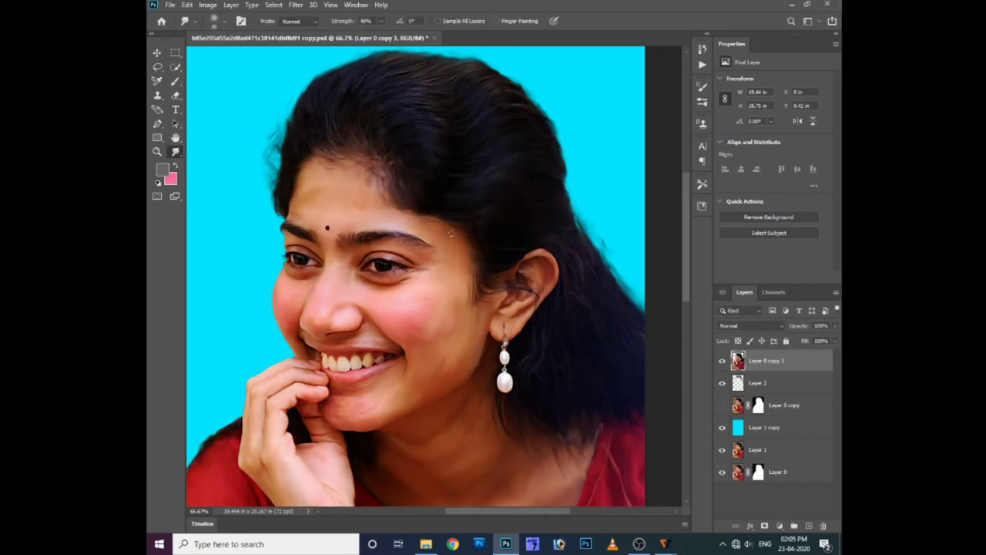
pyautogui.hotkey('ctrl', 'm')
pyautogui.press('Escape')
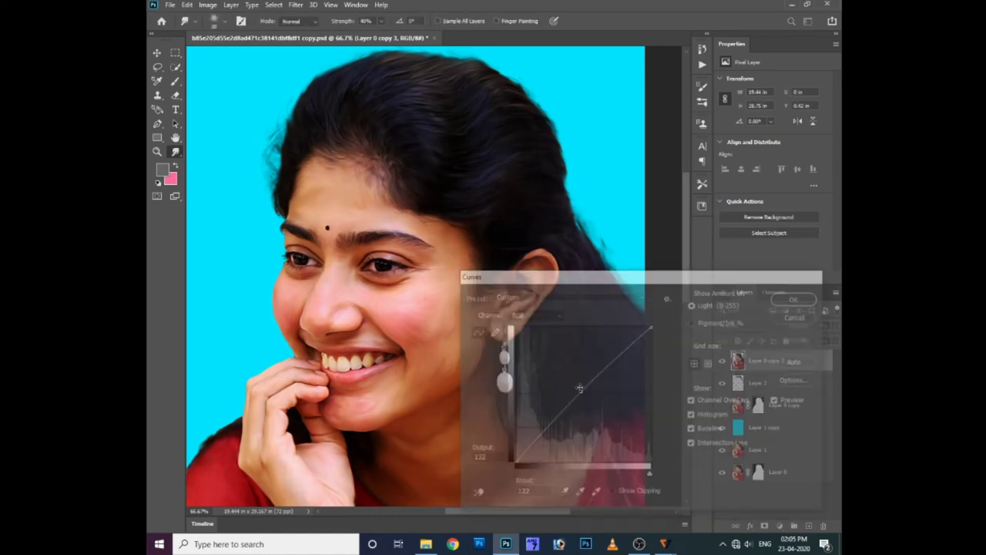
# Step: Add a new Layer 3 on top and set its blend mode to Overlay
pyautogui.scroll(2, 499, 144)
pyautogui.press('r')
pyautogui.moveTo(499, 145); pyautogui.dragTo(480, 192)
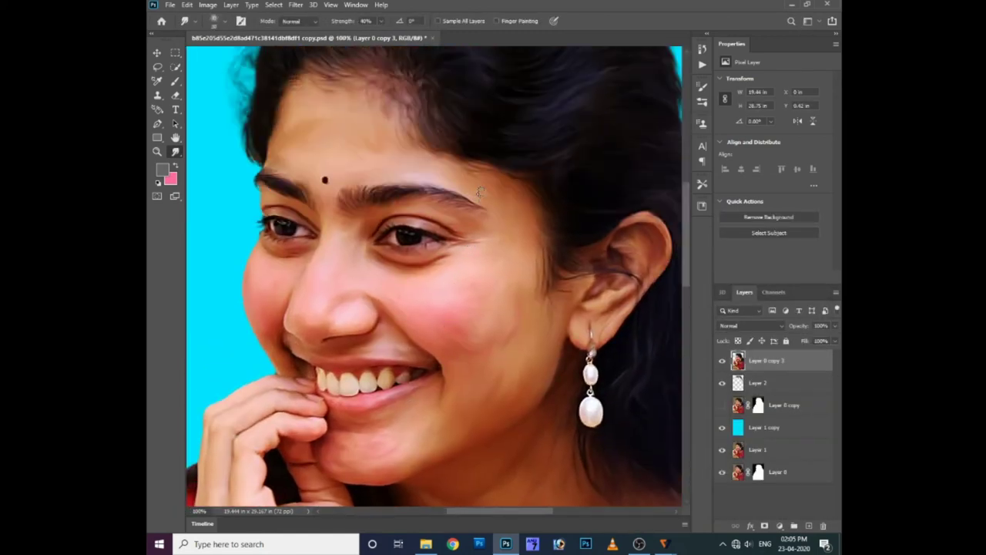
pyautogui.hotkey('ctrl', 'shift', 'n')
pyautogui.press('Return')
pyautogui.click(734, 325)
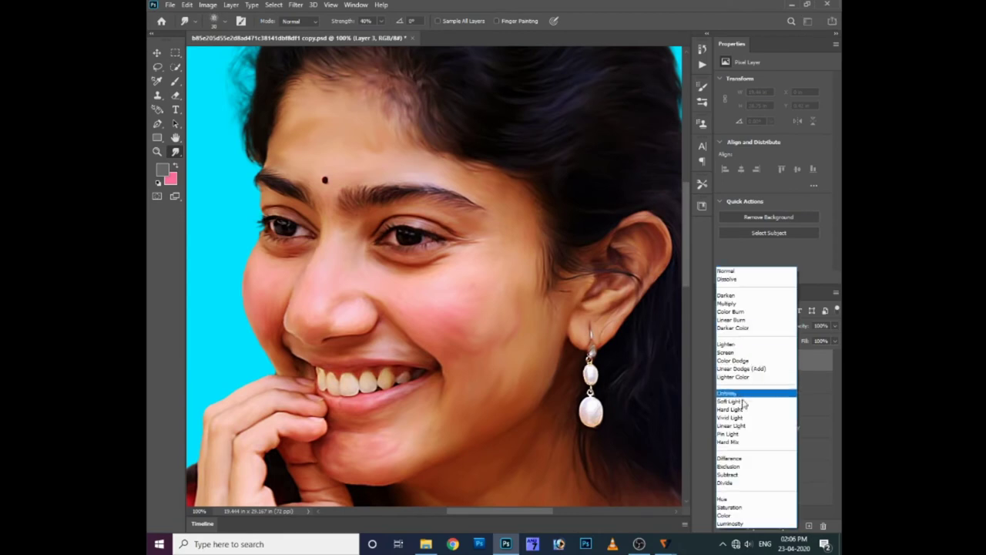
pyautogui.click(728, 393)
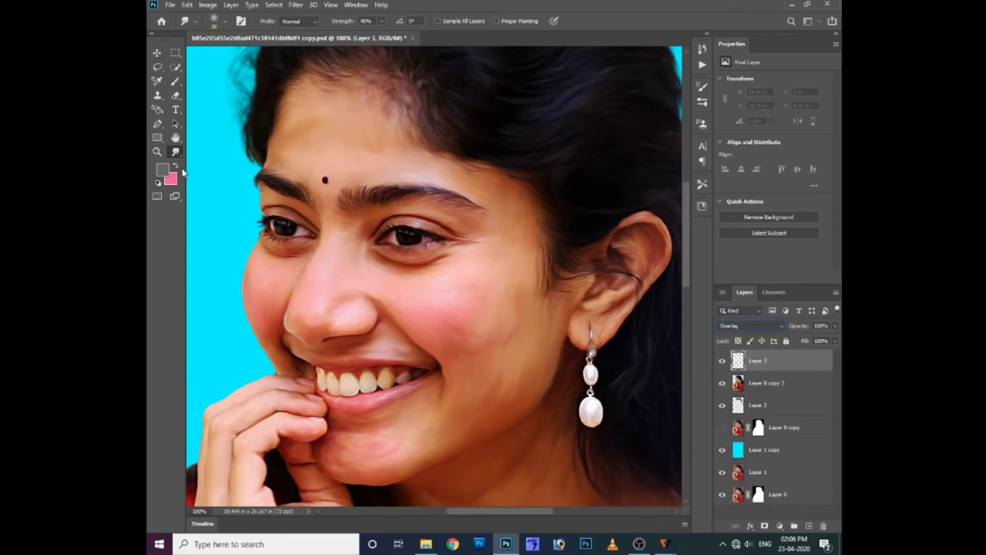
# Step: Set up a smaller Brush with an orange colour and 15% opacity
pyautogui.rightClick(175, 81)
pyautogui.click(220, 86)
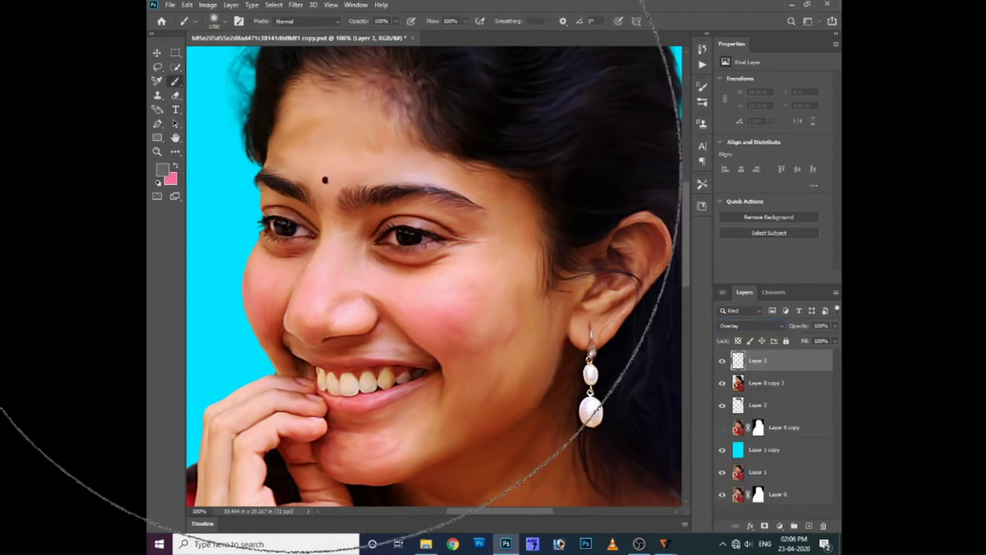
pyautogui.press('[')
pyautogui.press('[')
pyautogui.press('[')
pyautogui.click(165, 170)
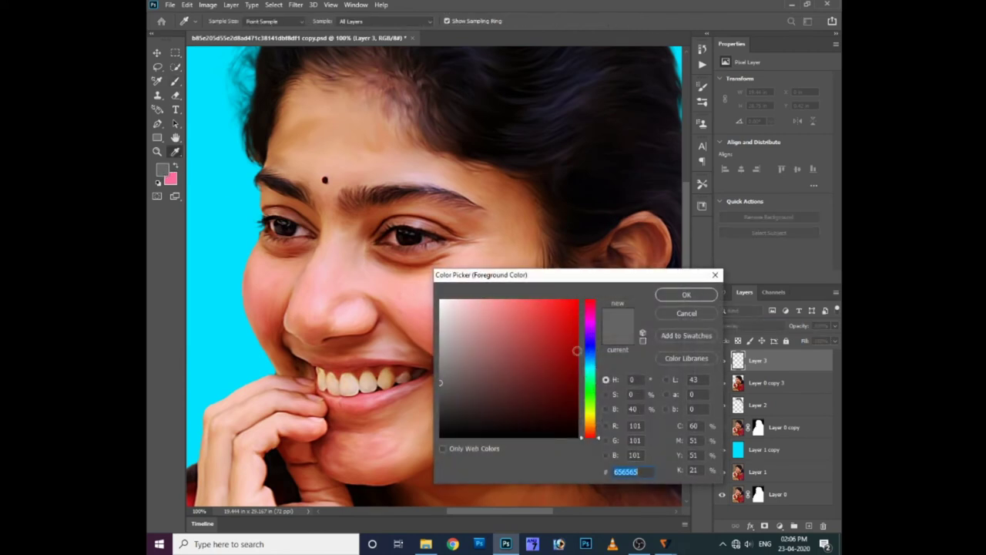
pyautogui.click(592, 426)
pyautogui.press('Return')
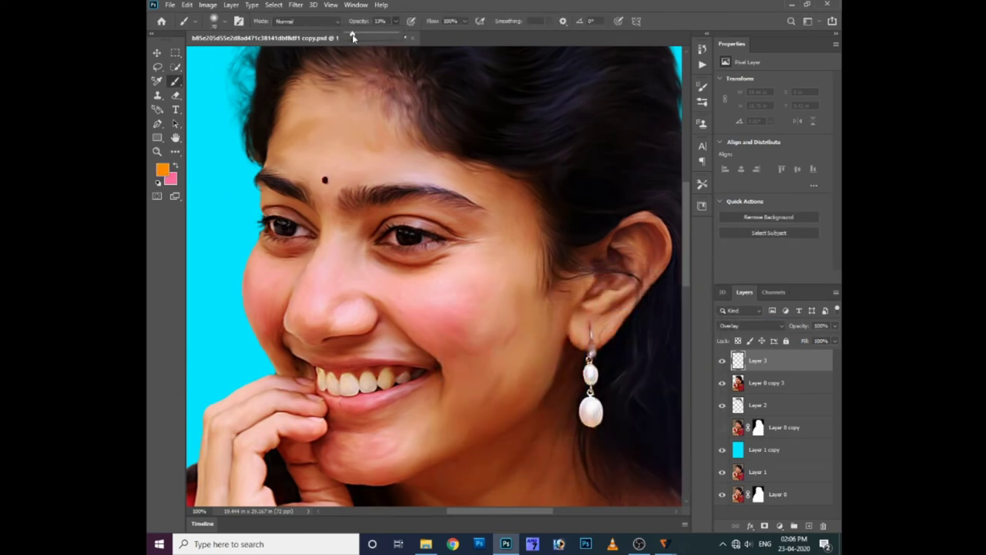
pyautogui.click(366, 22)
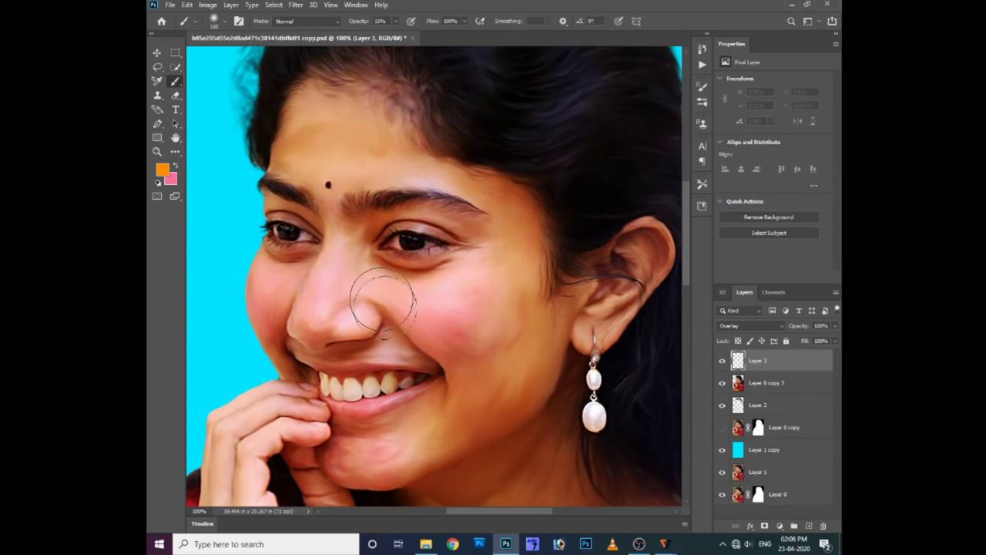
# Step: Paint soft orange overlay tone over the neck, red top and beige sleeve
pyautogui.moveTo(451, 385)
pyautogui.mouseDown()
pyautogui.moveTo(414, 266)
pyautogui.moveTo(437, 368)
pyautogui.mouseUp()
pyautogui.moveTo(524, 406); pyautogui.dragTo(537, 363)
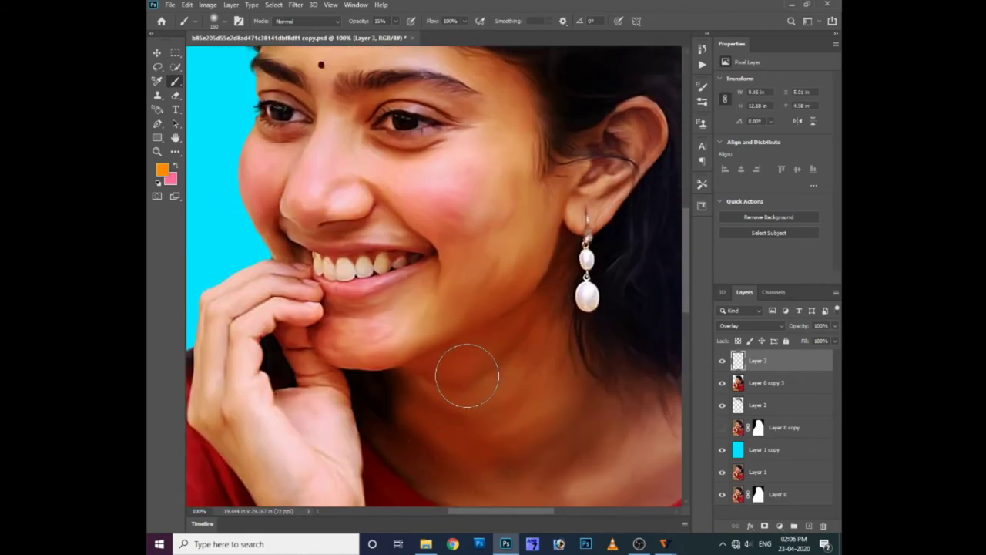
pyautogui.moveTo(590, 402); pyautogui.dragTo(493, 319)
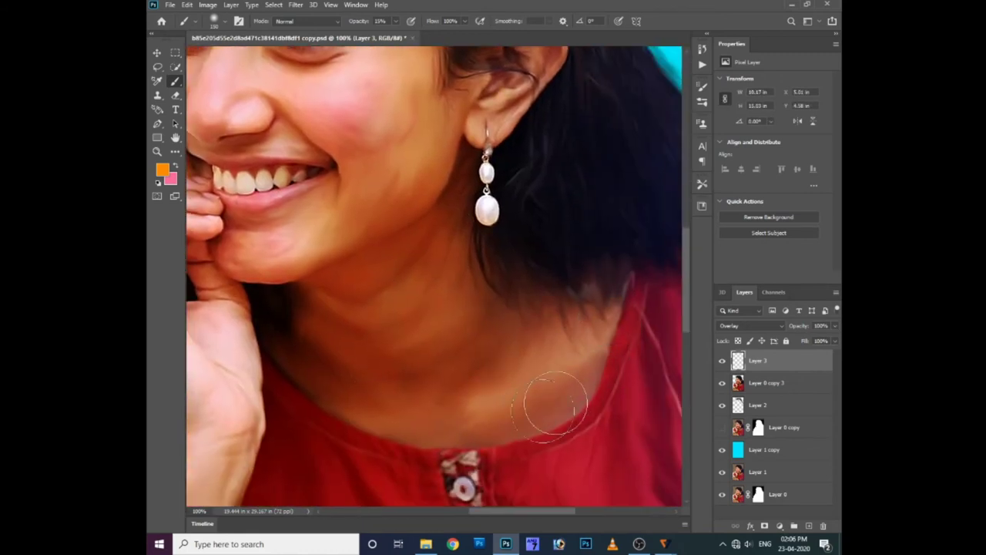
pyautogui.hotkey('ctrl', '-')
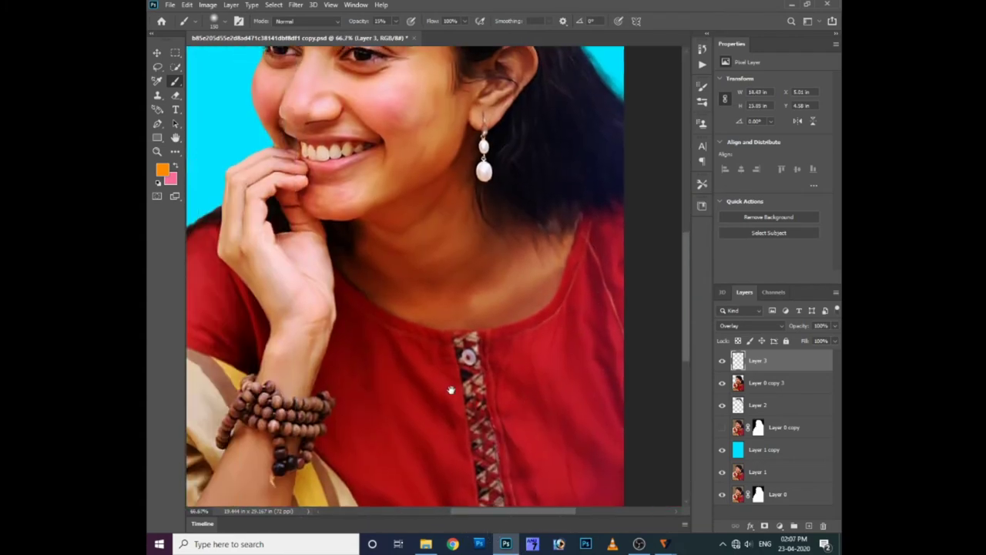
pyautogui.moveTo(335, 392); pyautogui.dragTo(452, 387)
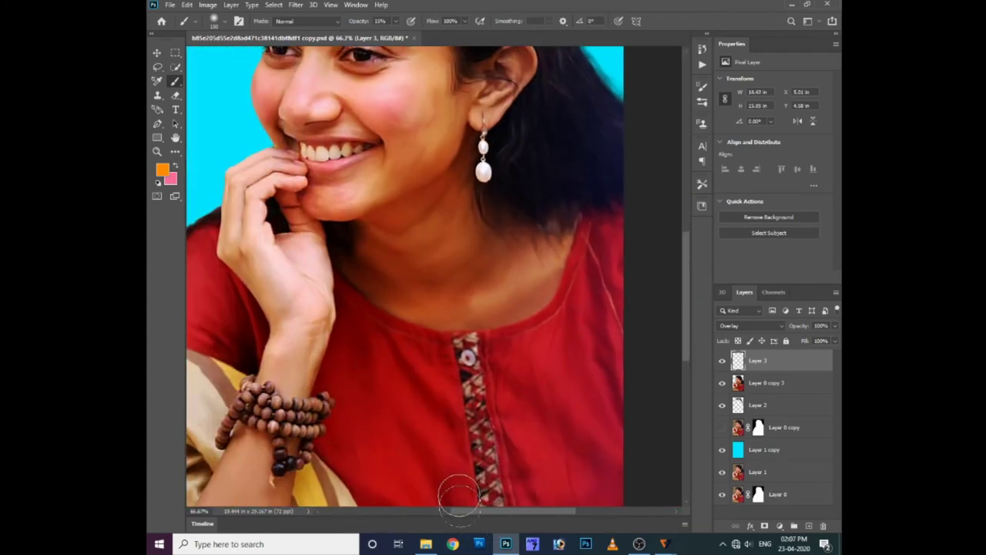
pyautogui.moveTo(352, 429); pyautogui.dragTo(378, 428)
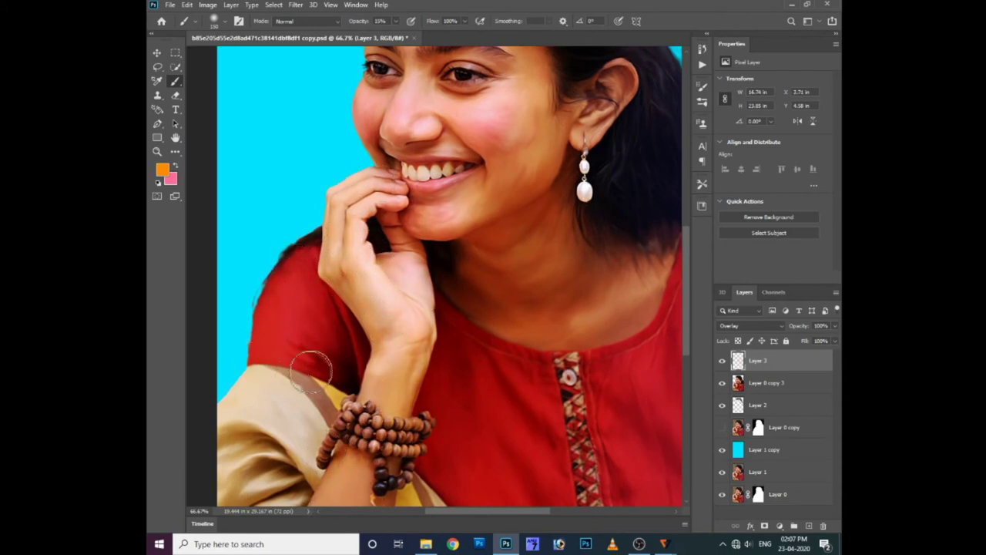
pyautogui.moveTo(257, 361); pyautogui.dragTo(270, 462)
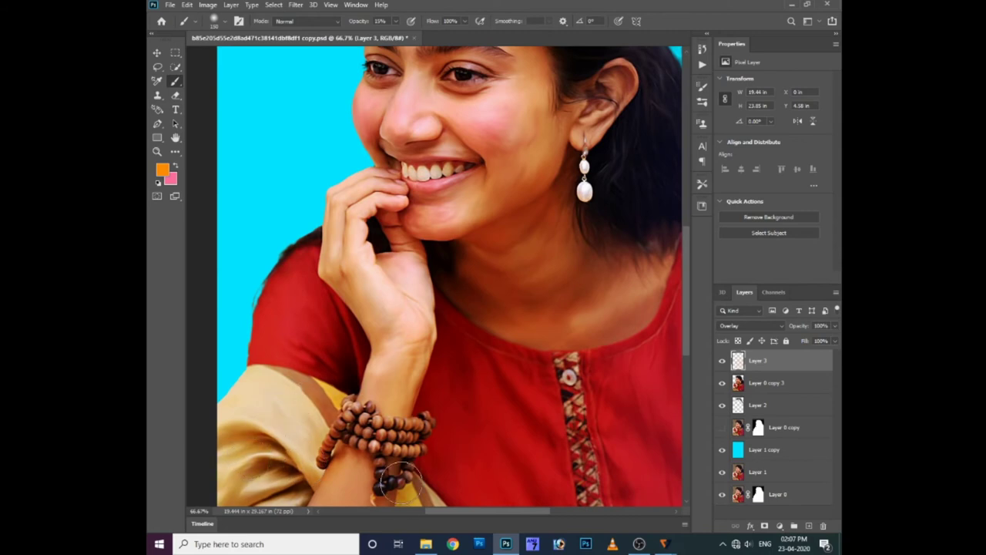
pyautogui.hotkey('ctrl', '+')
pyautogui.scroll(6, 434, 276)
pyautogui.scroll(1, 434, 276)
# Step: Add a new empty Layer 4 and set its blend mode to Overlay
pyautogui.hotkey('ctrl', 'shift', 'alt', 'n')
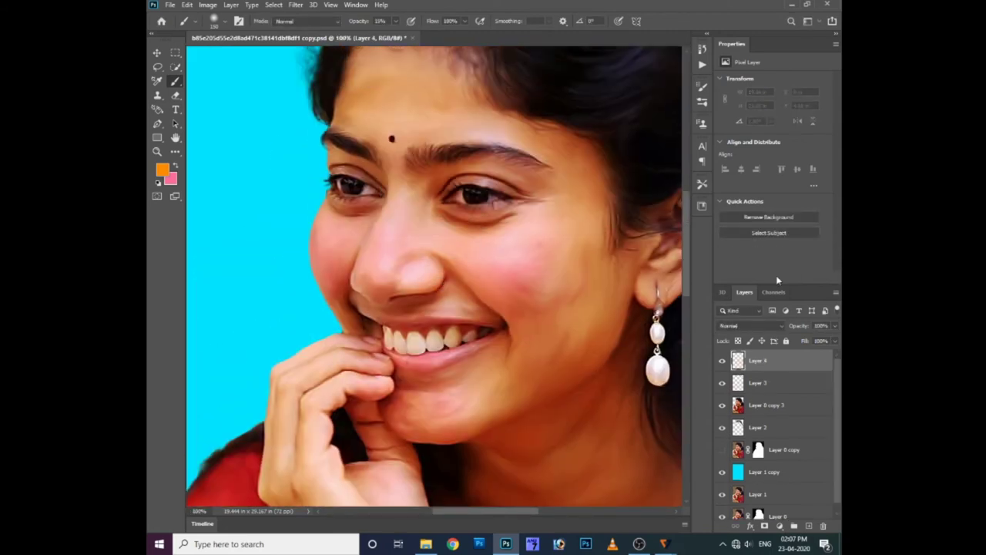
pyautogui.click(751, 325)
pyautogui.click(740, 396)
# Step: Paint pink #fc6d99 blush over both cheeks and tint the lips
pyautogui.click(162, 170)
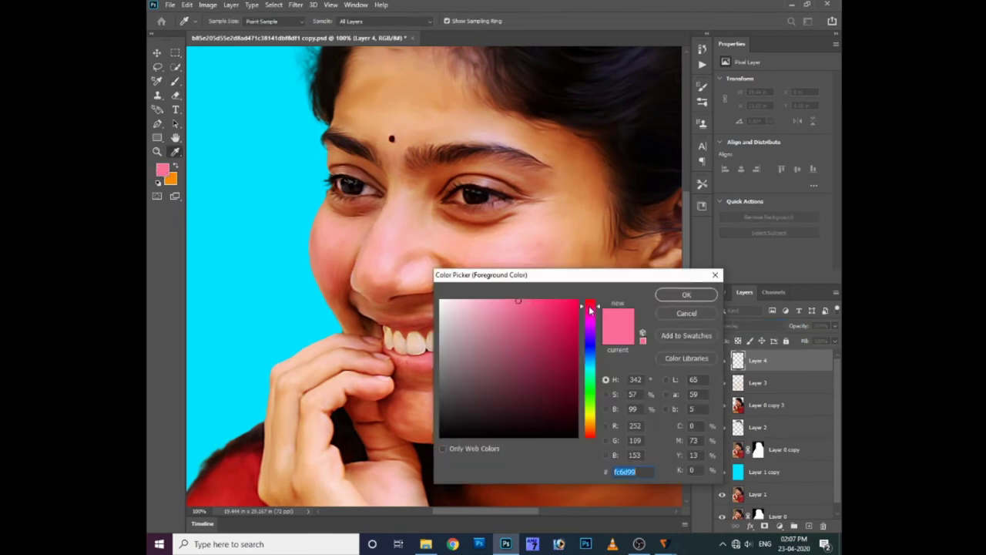
pyautogui.click(558, 299)
pyautogui.click(686, 294)
pyautogui.moveTo(502, 267)
pyautogui.mouseDown()
pyautogui.moveTo(528, 260)
pyautogui.moveTo(496, 268)
pyautogui.mouseUp()
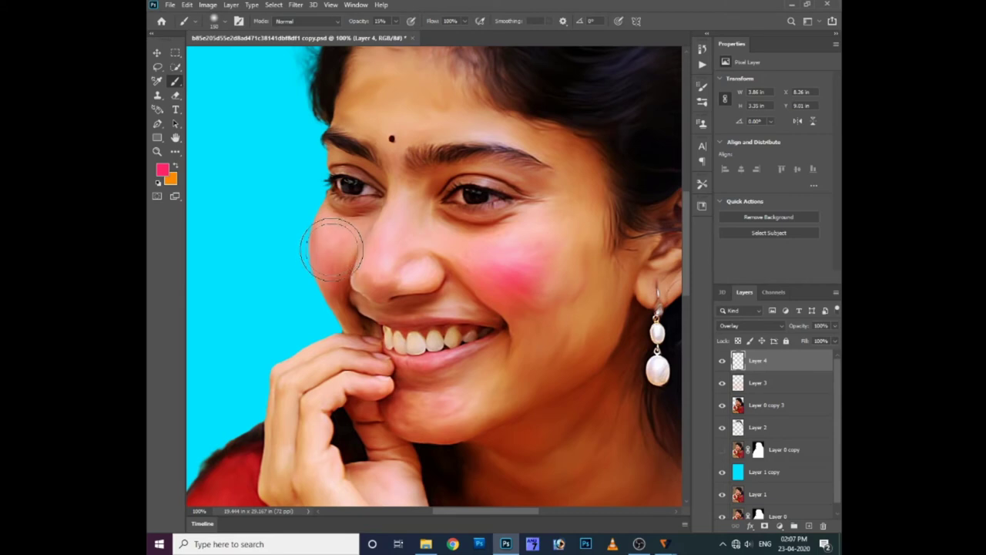
pyautogui.keyDown('ctrl'); pyautogui.click(738, 405); pyautogui.keyUp('ctrl')
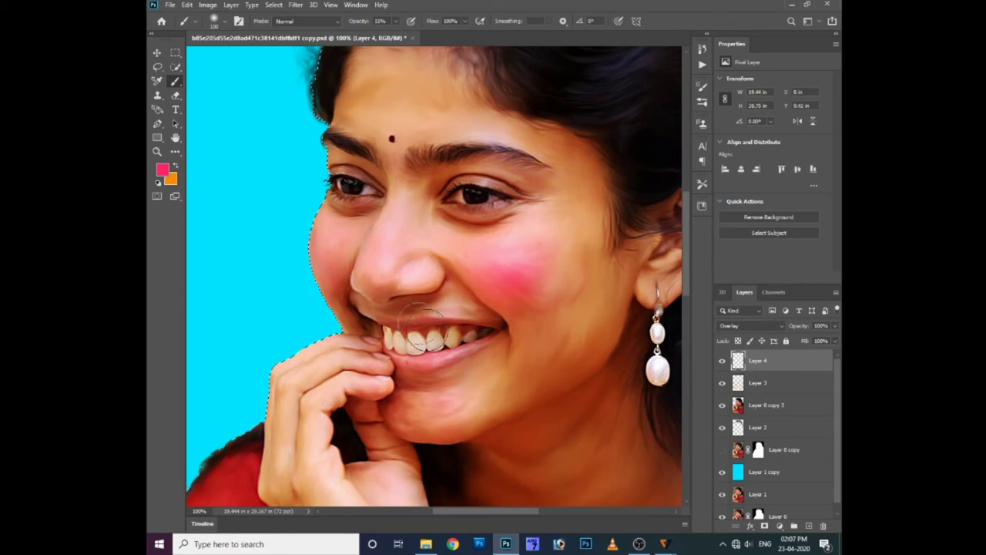
pyautogui.moveTo(335, 246); pyautogui.dragTo(339, 205)
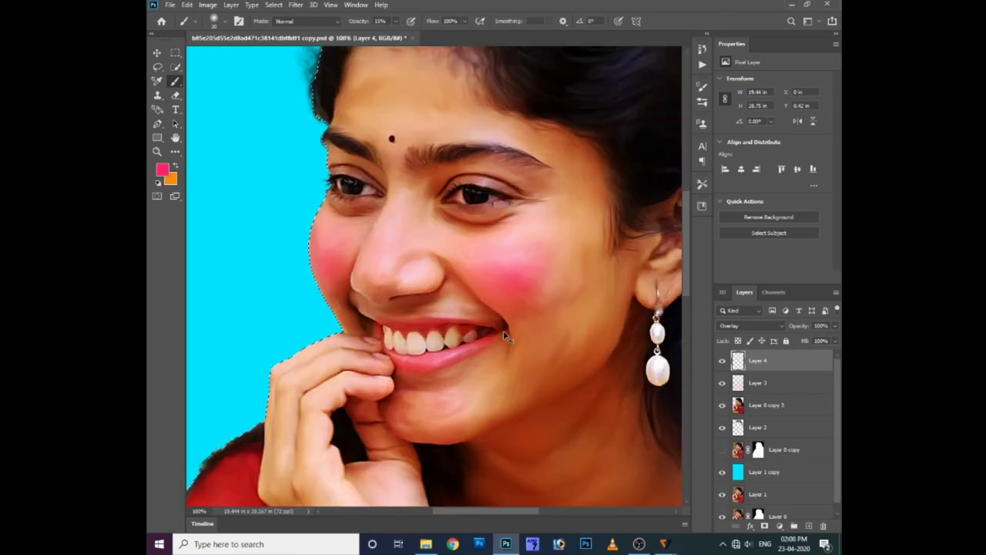
pyautogui.hotkey('ctrl', '+')
# Step: Switch to the Dodge Tool (Midtones) on Layer 0 copy 3 with lowered exposure
pyautogui.scroll(3, 449, 293)
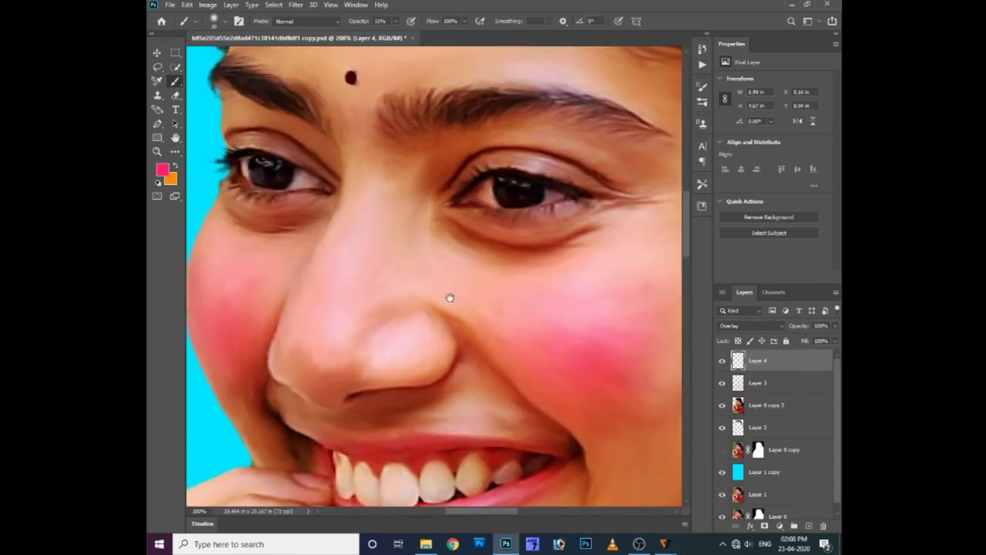
pyautogui.scroll(1, 449, 293)
pyautogui.rightClick(175, 152)
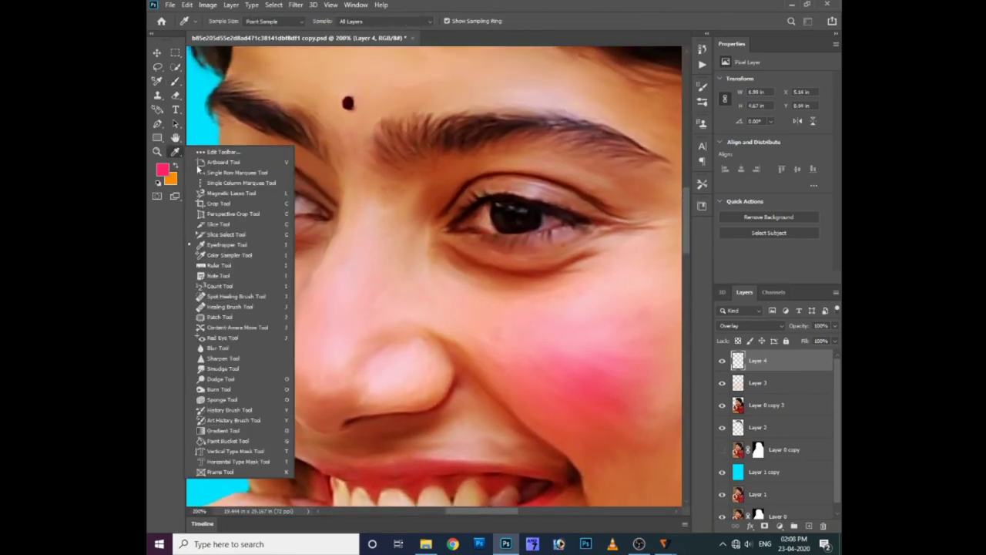
pyautogui.click(215, 382)
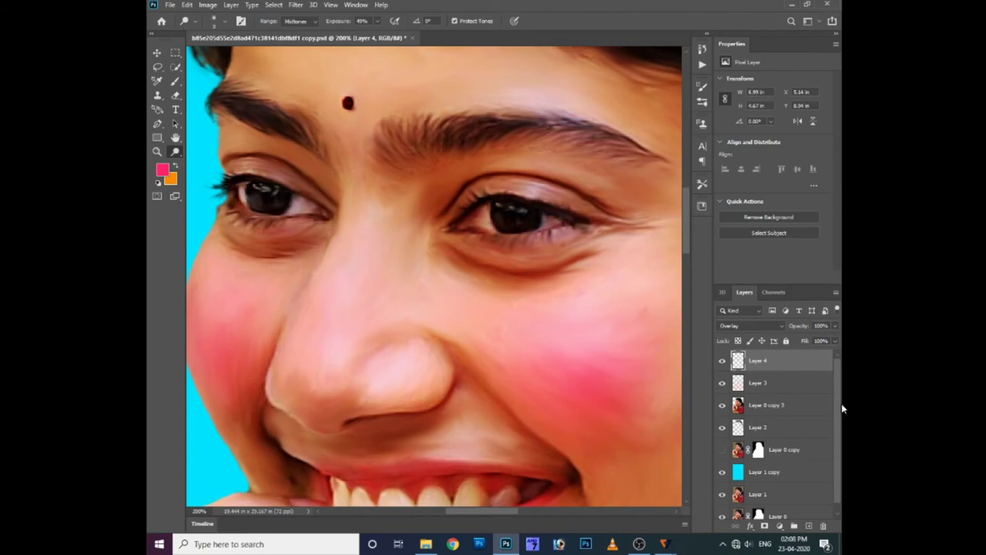
pyautogui.click(772, 408)
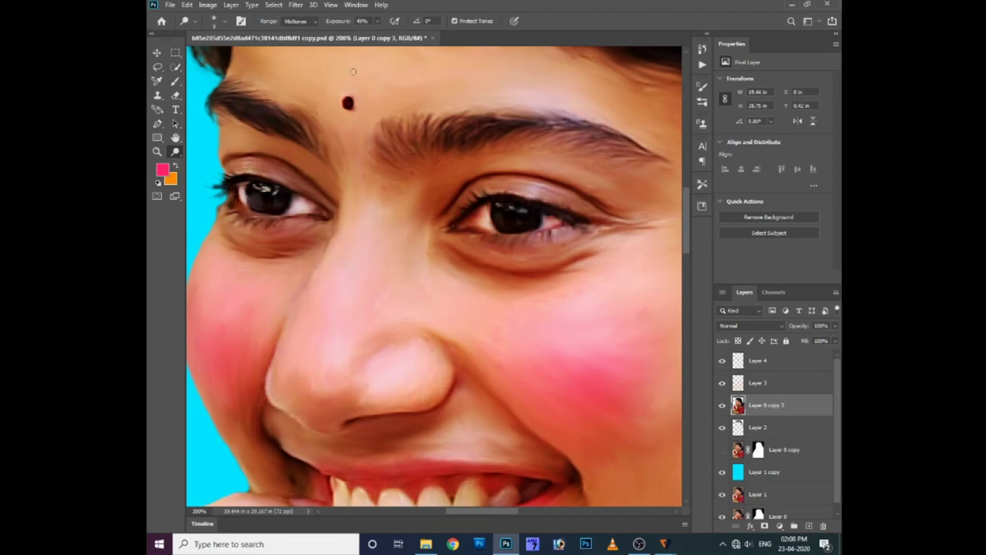
pyautogui.click(377, 22)
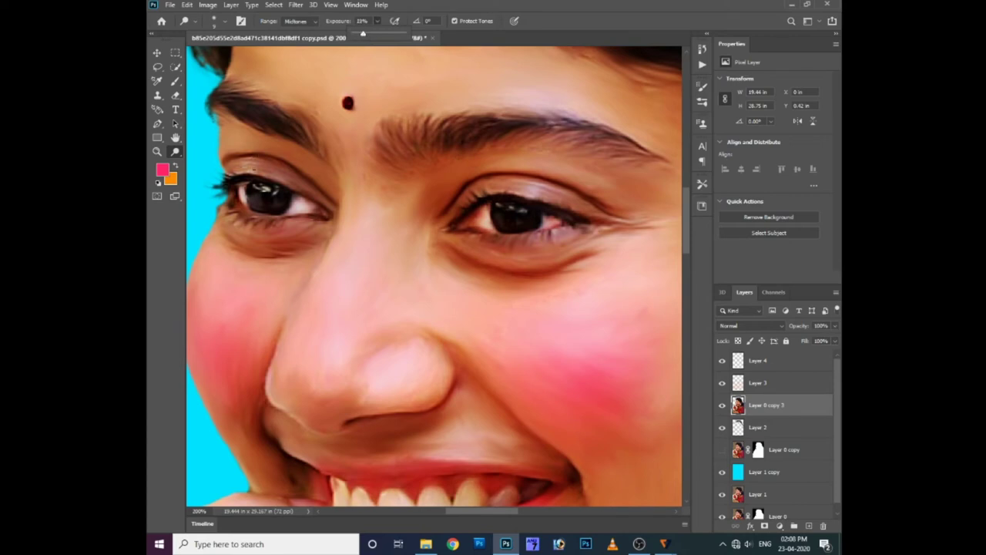
# Step: Set a soft dodge brush and work across the nose and face highlights at 19% exposure
pyautogui.rightClick(322, 257)
pyautogui.scroll(-1, 370, 248)
pyautogui.scroll(-1, 370, 307)
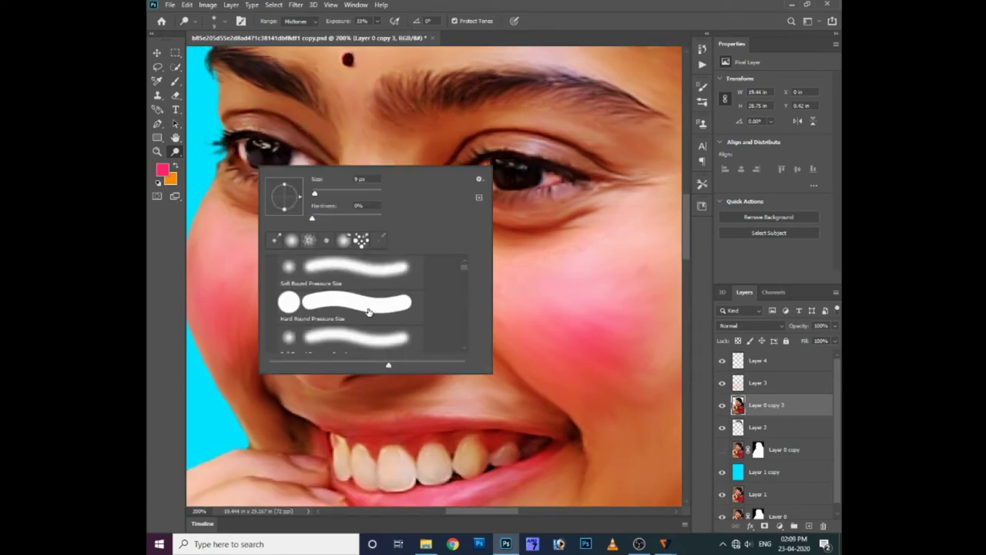
pyautogui.scroll(-1, 369, 308)
pyautogui.scroll(-1, 370, 308)
pyautogui.press('Return')
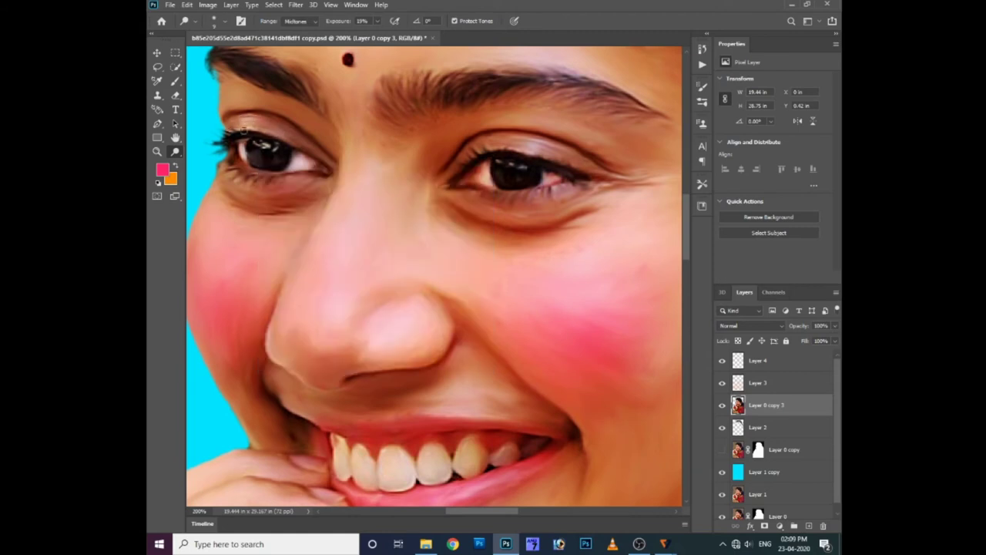
pyautogui.scroll(1, 308, 187)
pyautogui.scroll(1, 323, 203)
pyautogui.hscroll(2, 505, 234)
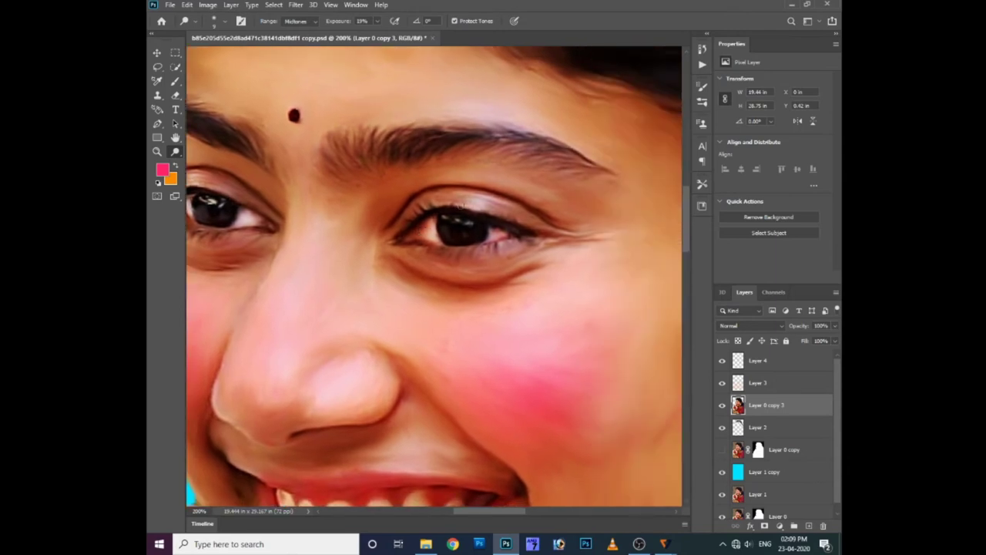
pyautogui.scroll(-1, 542, 225)
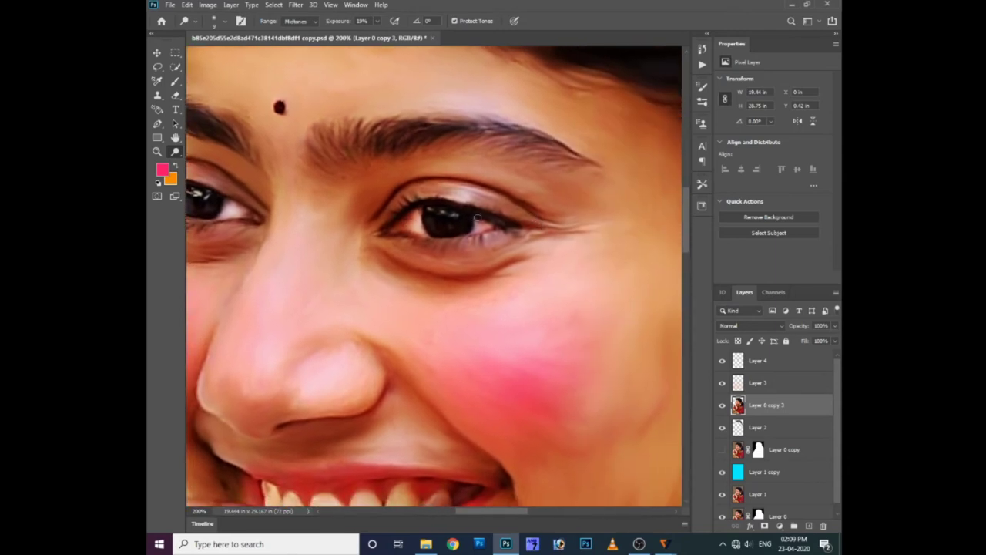
pyautogui.scroll(-1, 349, 243)
pyautogui.hscroll(-2, 350, 244)
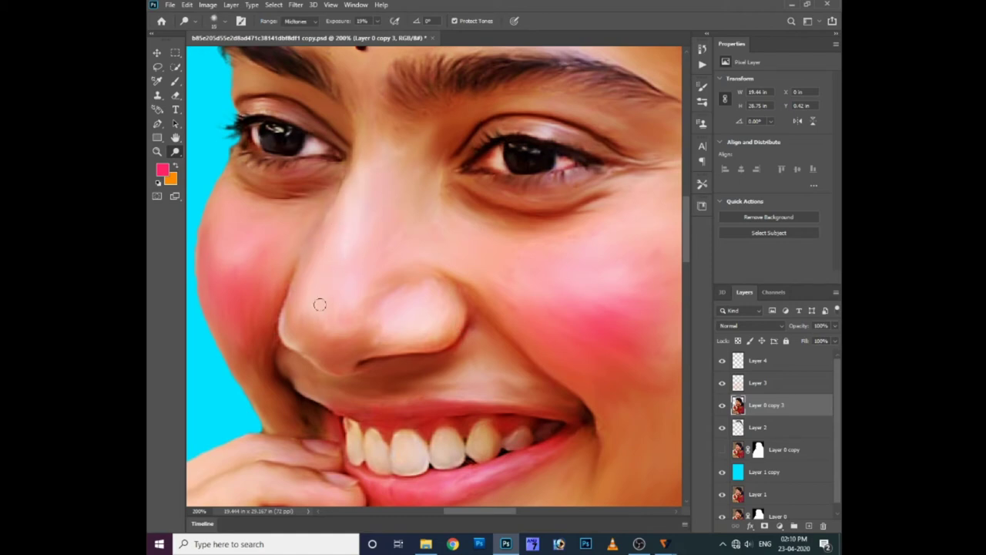
pyautogui.scroll(-3, 318, 328)
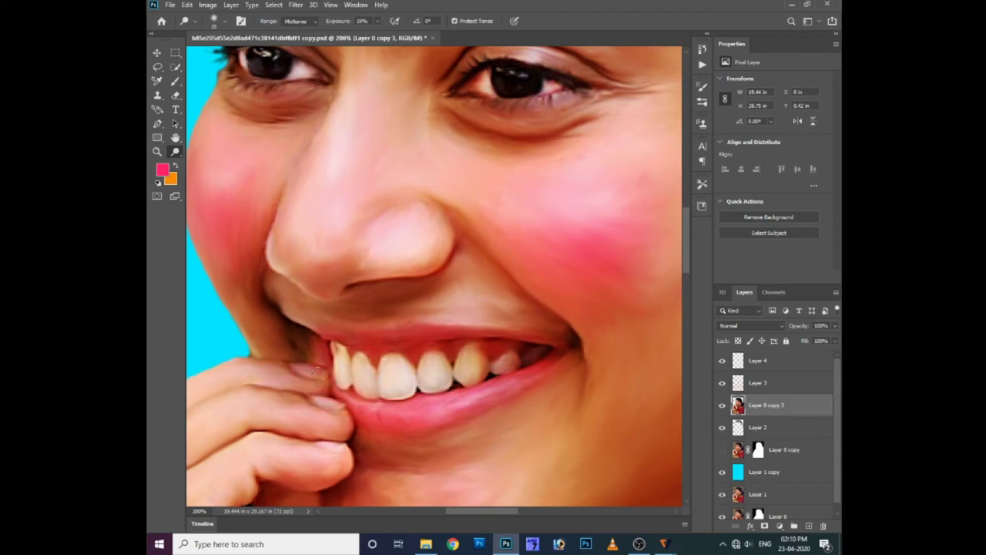
# Step: Enlarge the dodge brush and brighten the forearm skin near the fingers
pyautogui.moveTo(226, 416); pyautogui.dragTo(345, 378)
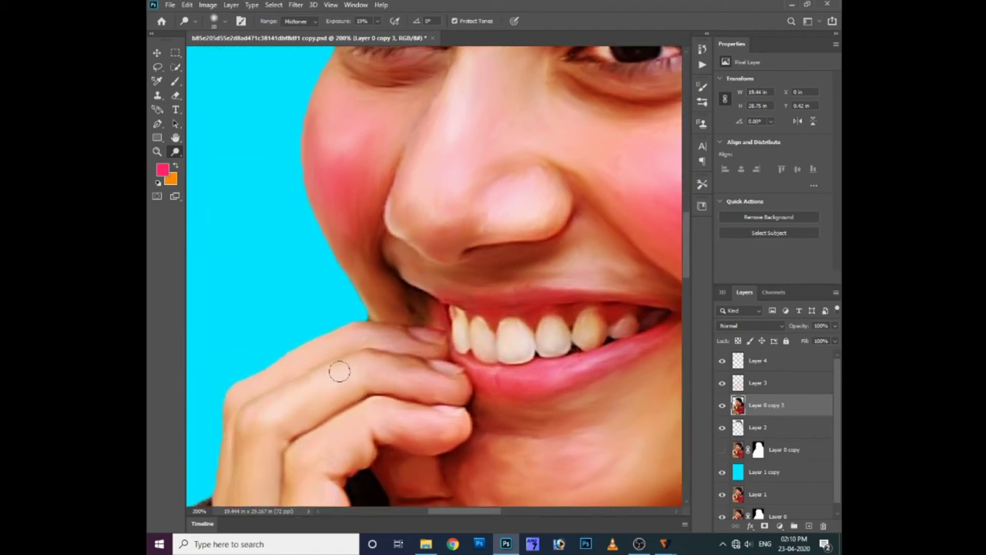
pyautogui.moveTo(346, 413); pyautogui.dragTo(387, 385)
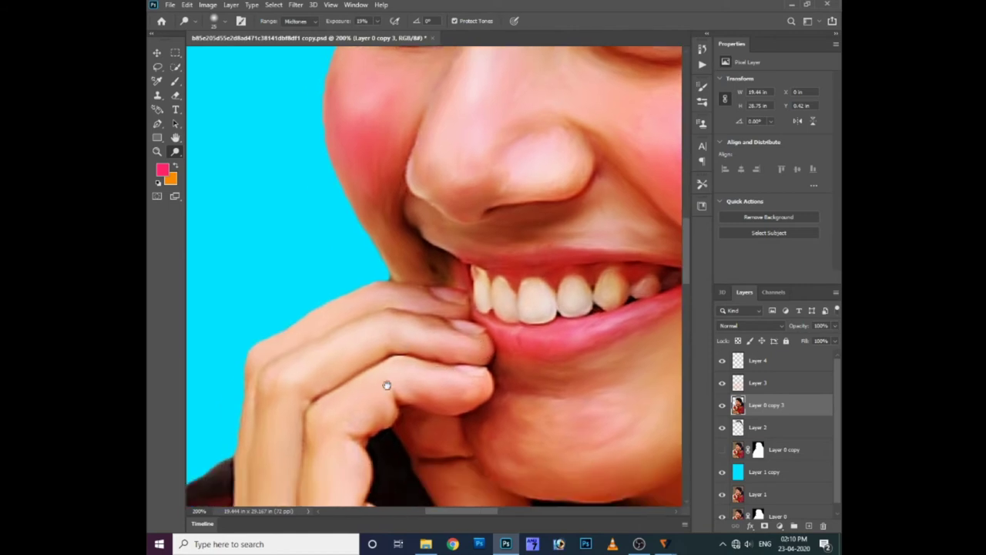
pyautogui.moveTo(329, 460); pyautogui.dragTo(332, 374)
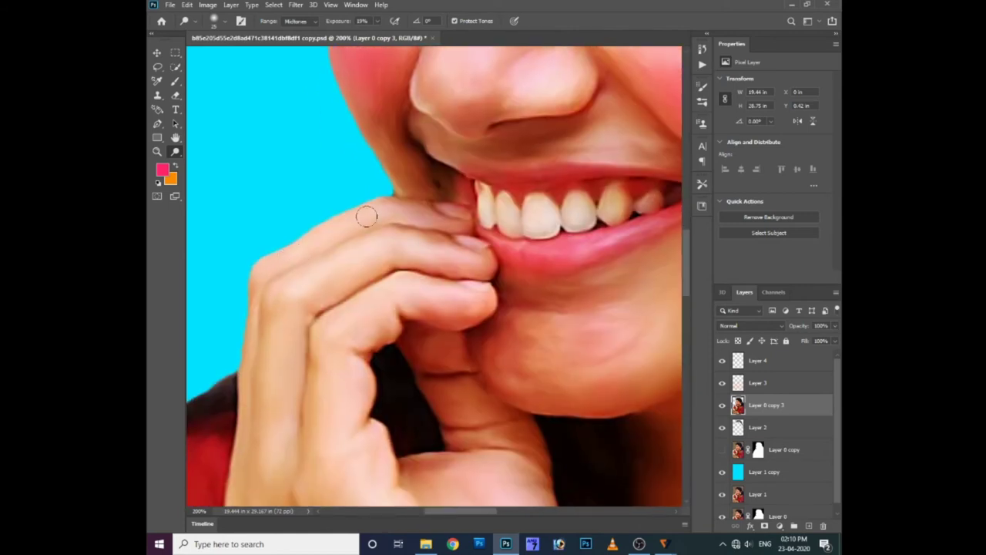
pyautogui.scroll(-2, 337, 245)
pyautogui.scroll(-5, 342, 357)
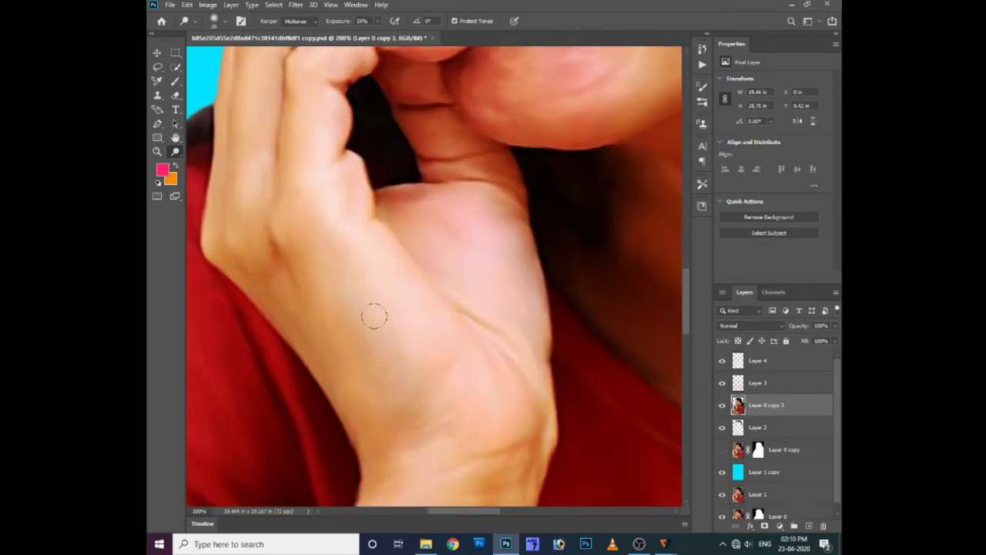
pyautogui.press(']')
pyautogui.press(']')
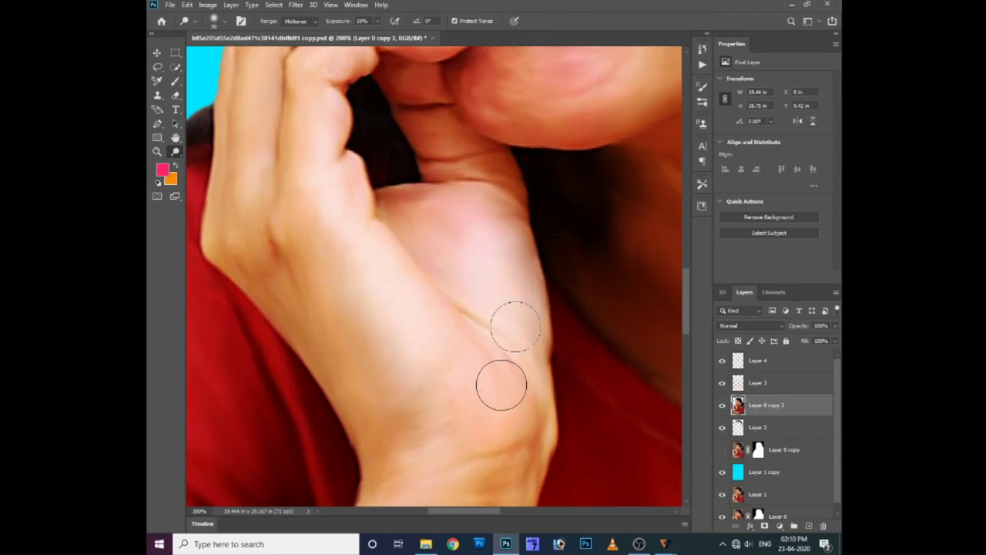
pyautogui.scroll(-2, 430, 451)
pyautogui.scroll(-1, 423, 357)
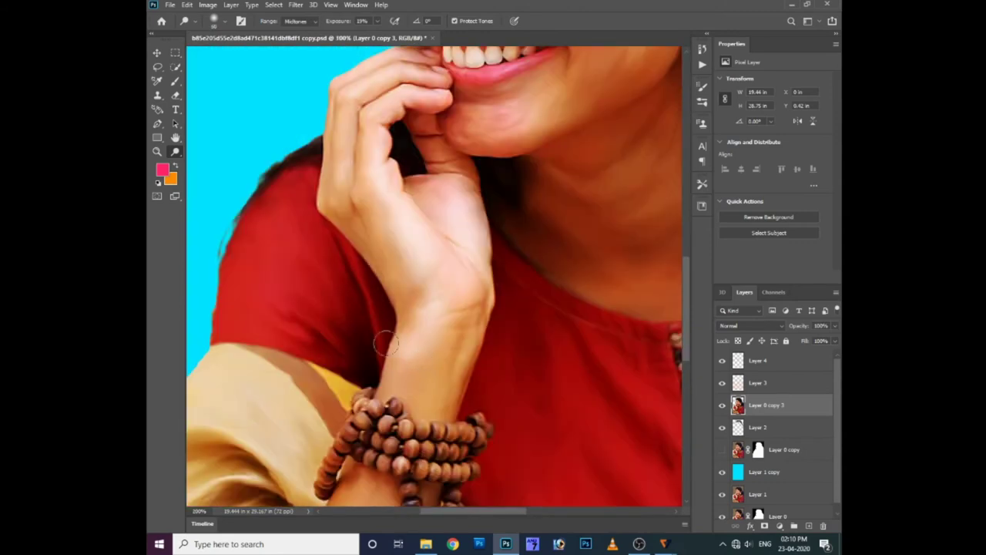
pyautogui.scroll(-1, 409, 397)
pyautogui.scroll(-5, 412, 389)
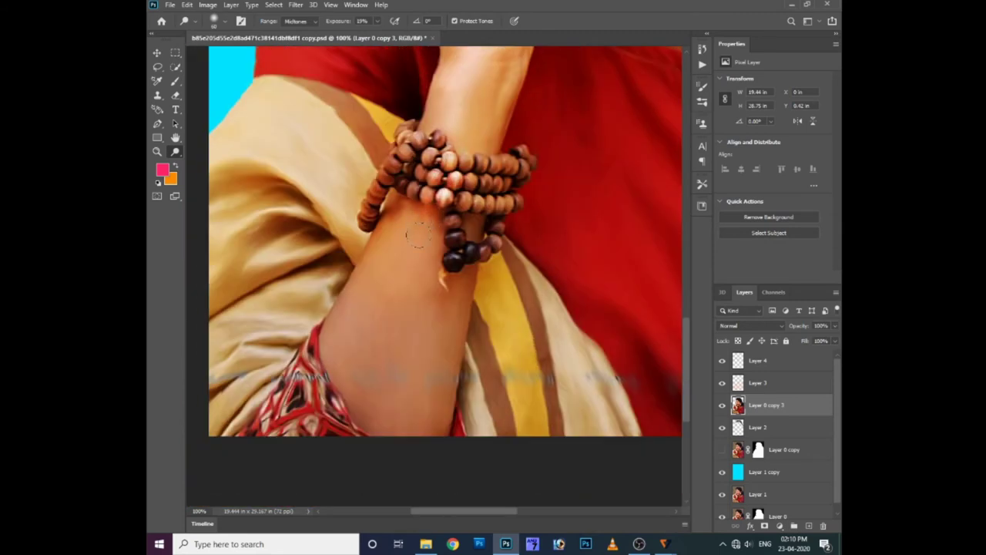
pyautogui.press(']')
pyautogui.press(']')
pyautogui.moveTo(391, 326)
pyautogui.mouseDown()
pyautogui.moveTo(387, 314)
pyautogui.moveTo(398, 377)
pyautogui.moveTo(374, 367)
pyautogui.moveTo(385, 319)
pyautogui.moveTo(405, 299)
pyautogui.mouseUp()
# Step: Dodge the fold of the beige sleeve, then bring the face and earring into view
pyautogui.scroll(3, 406, 300)
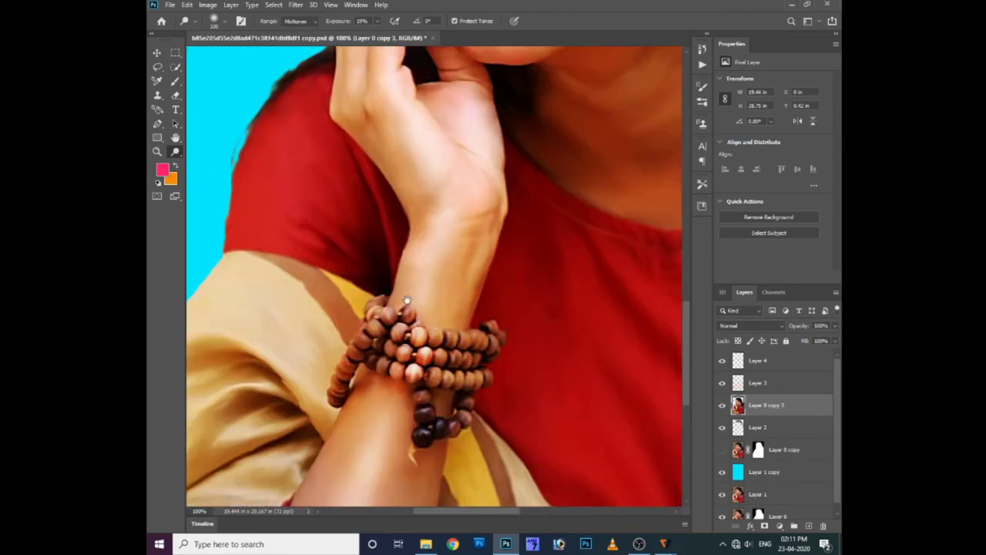
pyautogui.scroll(2, 406, 300)
pyautogui.scroll(-2, 427, 290)
pyautogui.hscroll(-2, 427, 291)
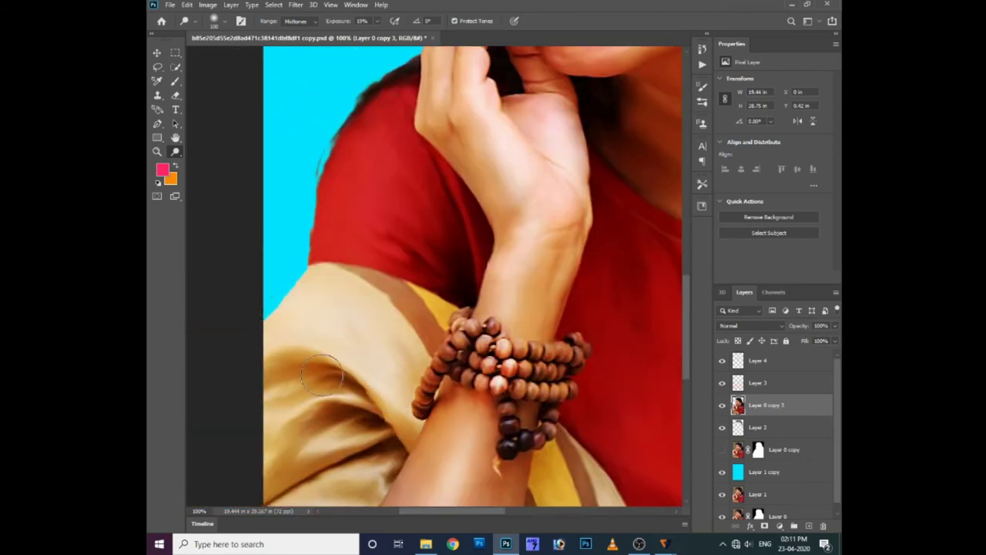
pyautogui.moveTo(273, 455); pyautogui.dragTo(354, 396)
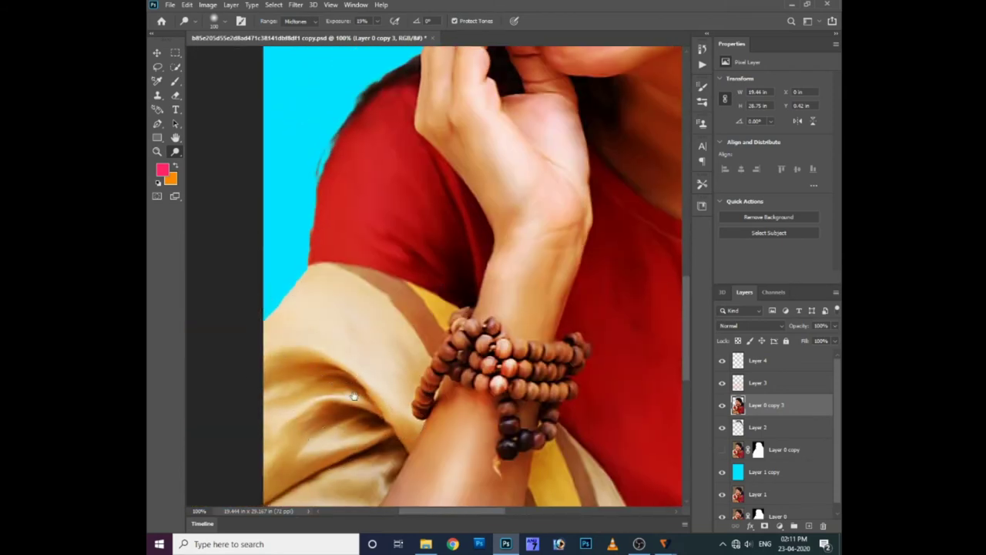
pyautogui.hscroll(3, 353, 396)
pyautogui.hotkey('ctrl', '-')
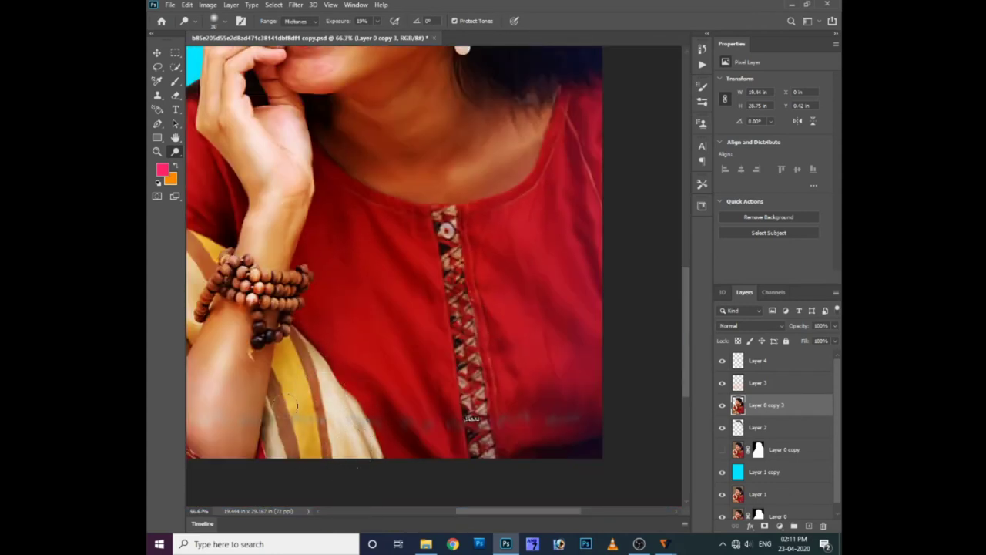
pyautogui.moveTo(547, 166); pyautogui.dragTo(546, 251)
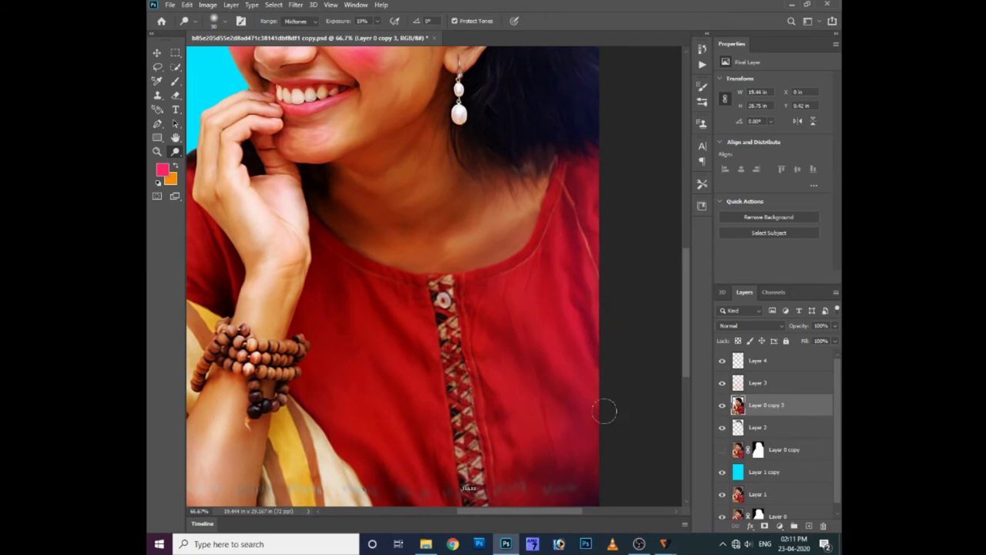
# Step: Lower dodge exposure to 12% and lighten the hair on top plus the cheek and jaw
pyautogui.click(377, 20)
pyautogui.click(550, 343)
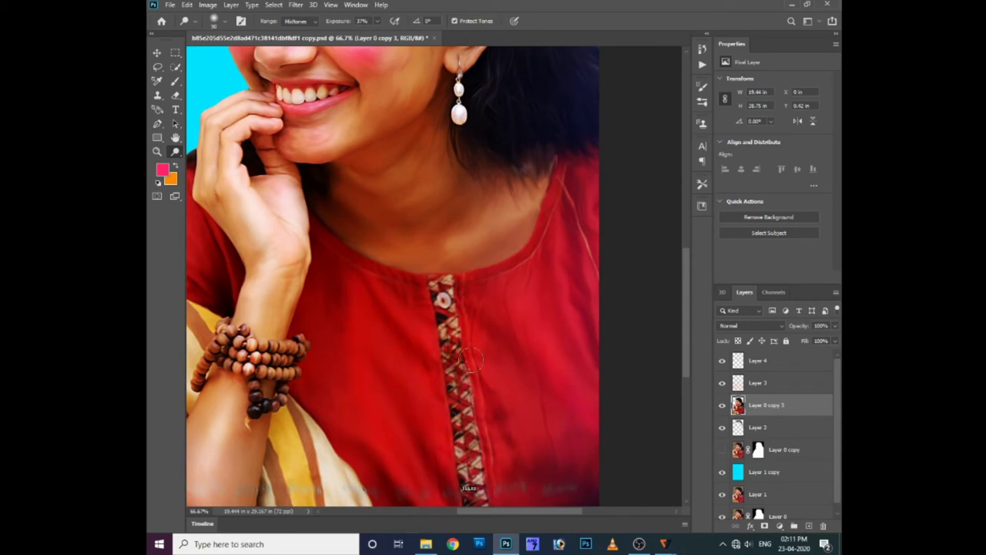
pyautogui.scroll(3, 498, 300)
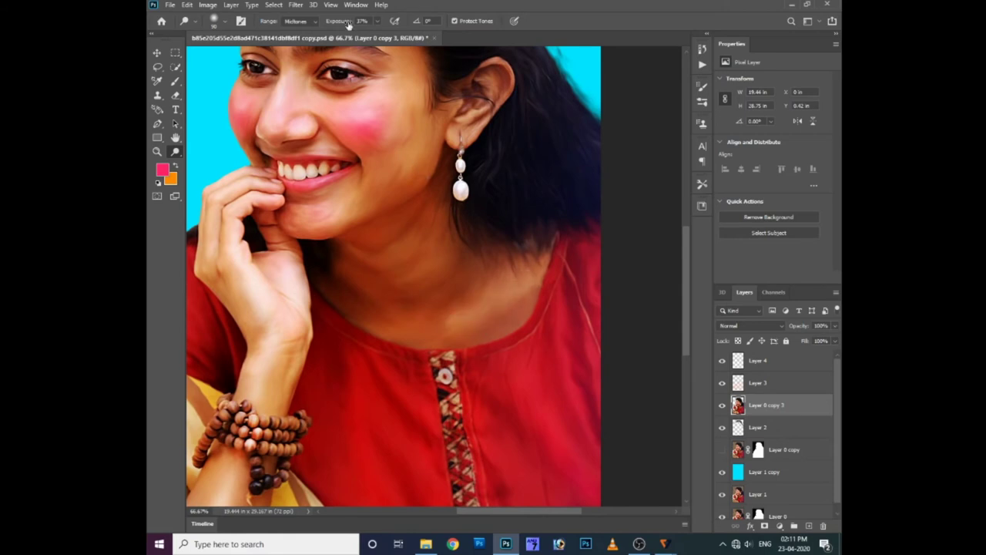
pyautogui.click(522, 351)
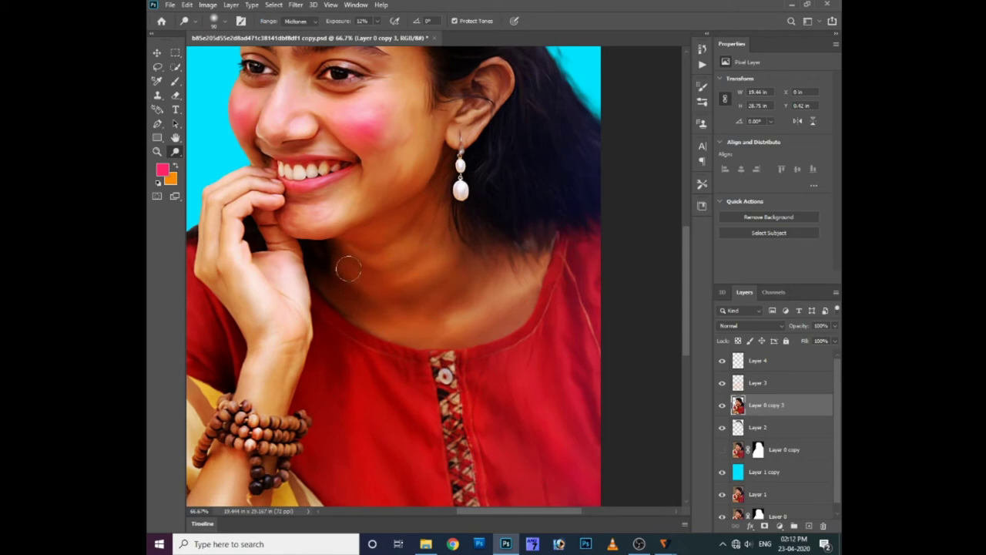
pyautogui.scroll(5, 513, 319)
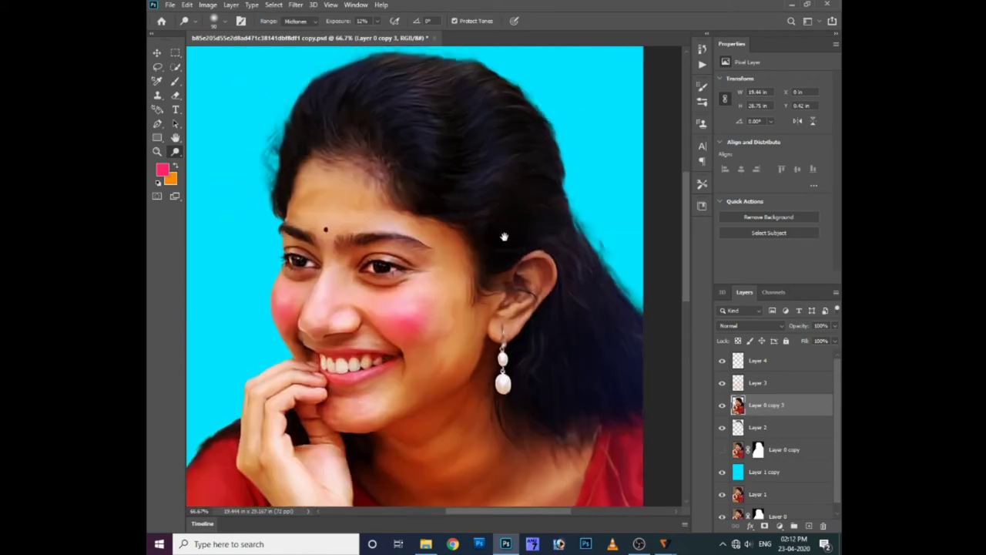
pyautogui.scroll(2, 508, 231)
pyautogui.moveTo(476, 185)
pyautogui.mouseDown()
pyautogui.moveTo(436, 188)
pyautogui.moveTo(510, 182)
pyautogui.moveTo(445, 220)
pyautogui.moveTo(498, 255)
pyautogui.moveTo(515, 242)
pyautogui.moveTo(381, 245)
pyautogui.moveTo(333, 271)
pyautogui.moveTo(377, 287)
pyautogui.moveTo(358, 282)
pyautogui.moveTo(385, 303)
pyautogui.mouseUp()
pyautogui.moveTo(459, 432); pyautogui.dragTo(442, 452)
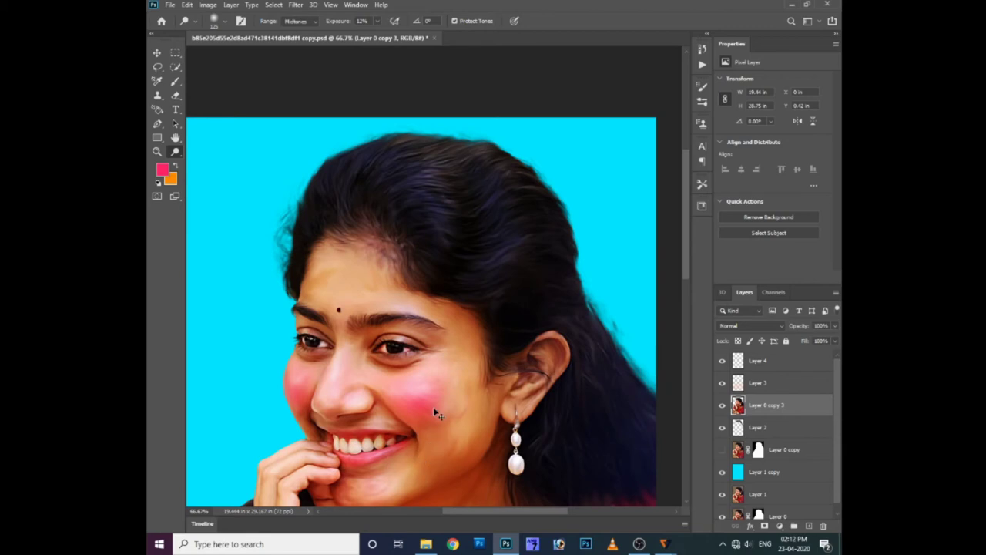
# Step: Zoom in on the cheek and earring and switch to the Smudge Tool
pyautogui.hotkey('ctrl', '+')
pyautogui.scroll(-10, 462, 309)
pyautogui.rightClick(504, 191)
pyautogui.click(178, 154)
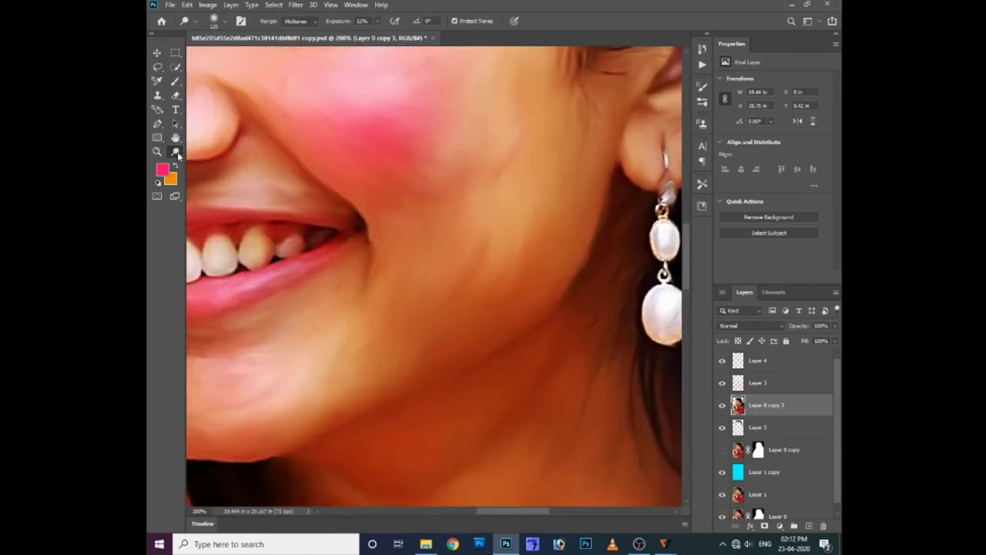
pyautogui.rightClick(178, 154)
pyautogui.click(231, 389)
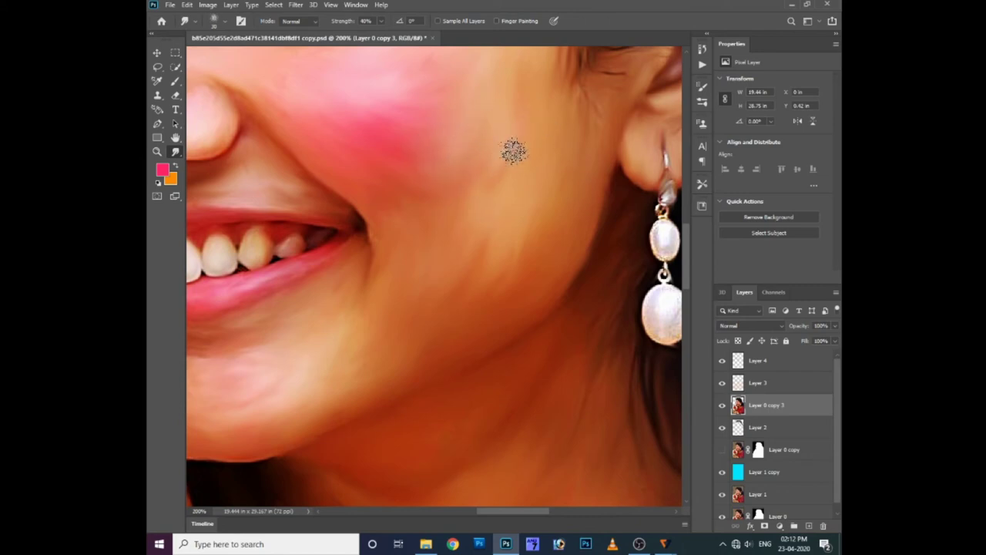
# Step: Look around the face and forehead, then select Layer 4, the Overlay layer
pyautogui.scroll(3, 496, 224)
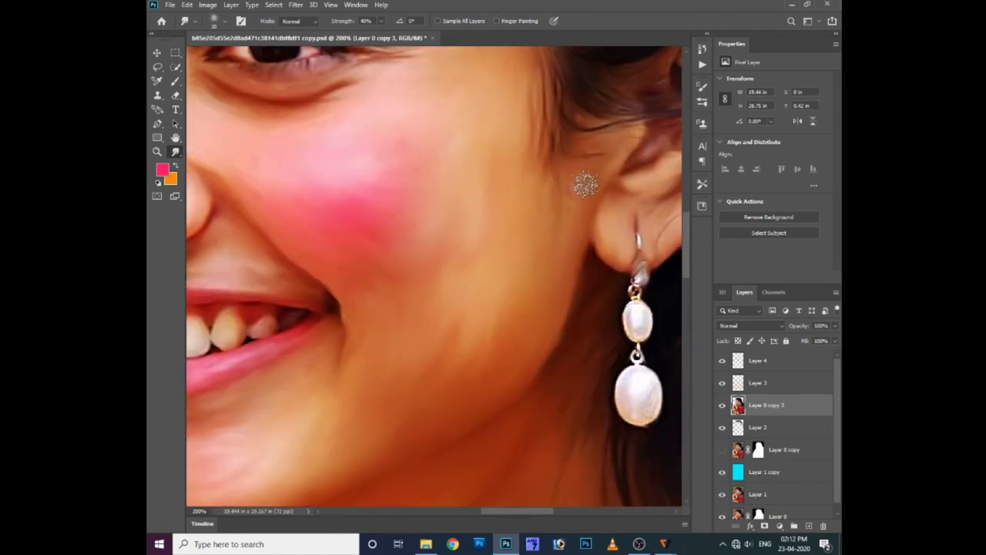
pyautogui.scroll(1, 562, 158)
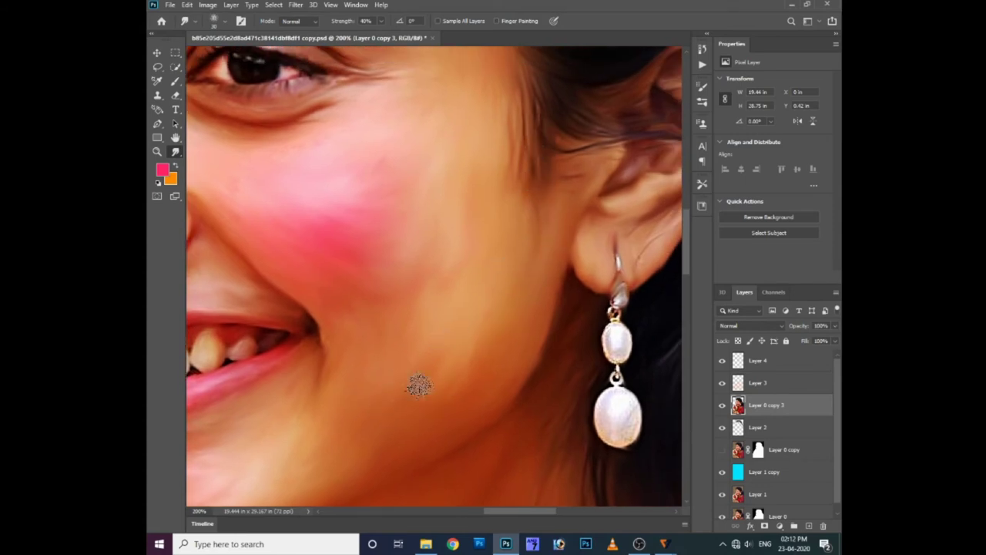
pyautogui.scroll(-2, 447, 293)
pyautogui.hscroll(-2, 446, 293)
pyautogui.hscroll(-3, 414, 335)
pyautogui.scroll(1, 413, 335)
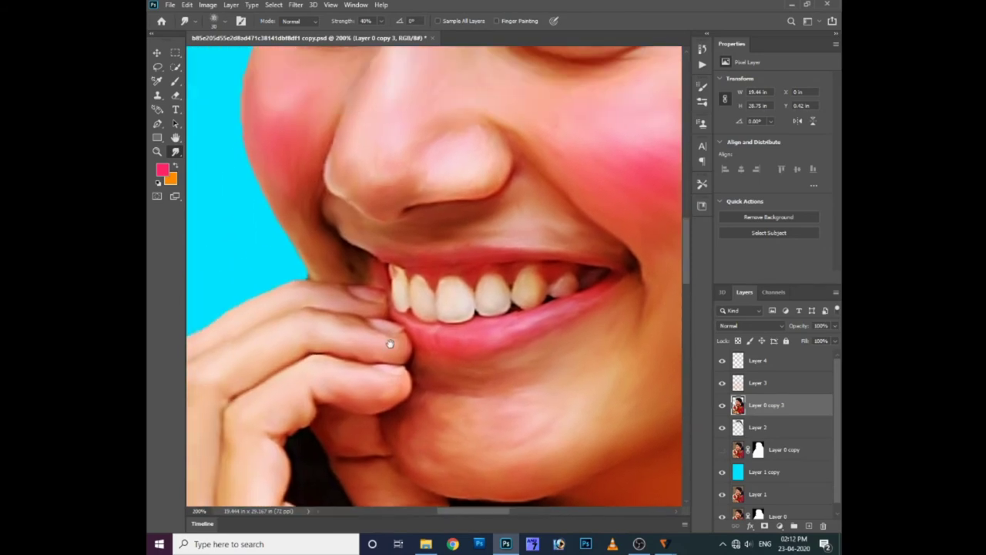
pyautogui.scroll(3, 292, 231)
pyautogui.hscroll(-1, 293, 232)
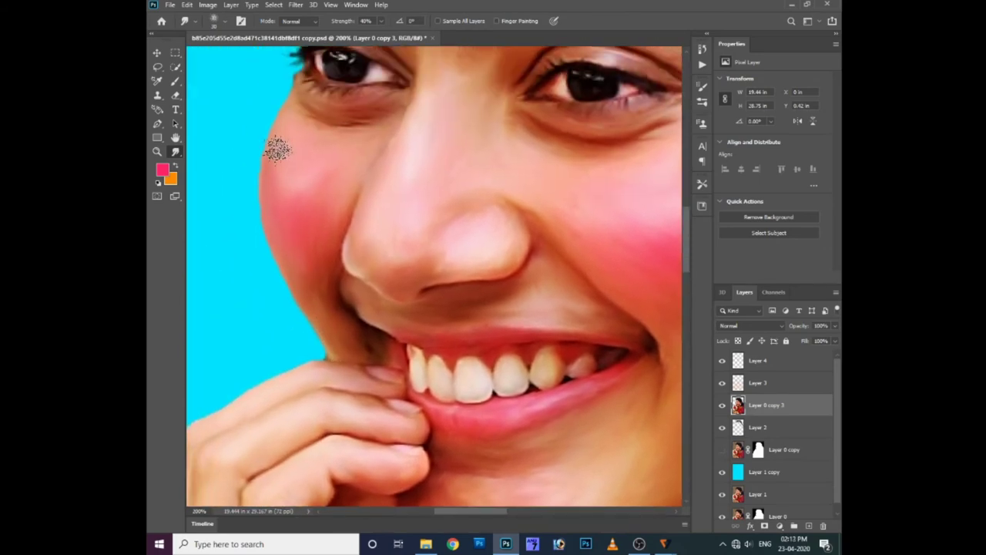
pyautogui.scroll(-2, 308, 192)
pyautogui.scroll(2, 385, 285)
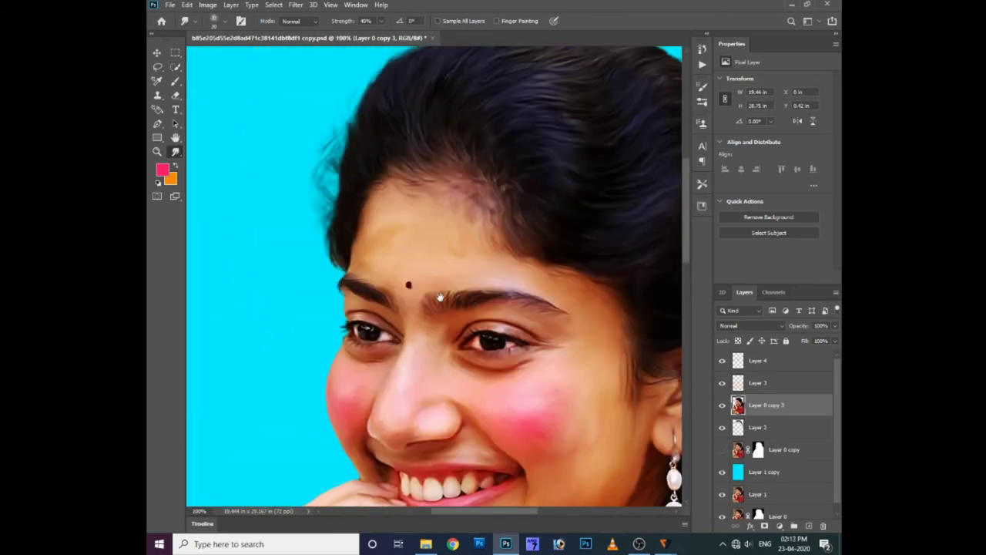
pyautogui.moveTo(440, 298); pyautogui.dragTo(400, 291)
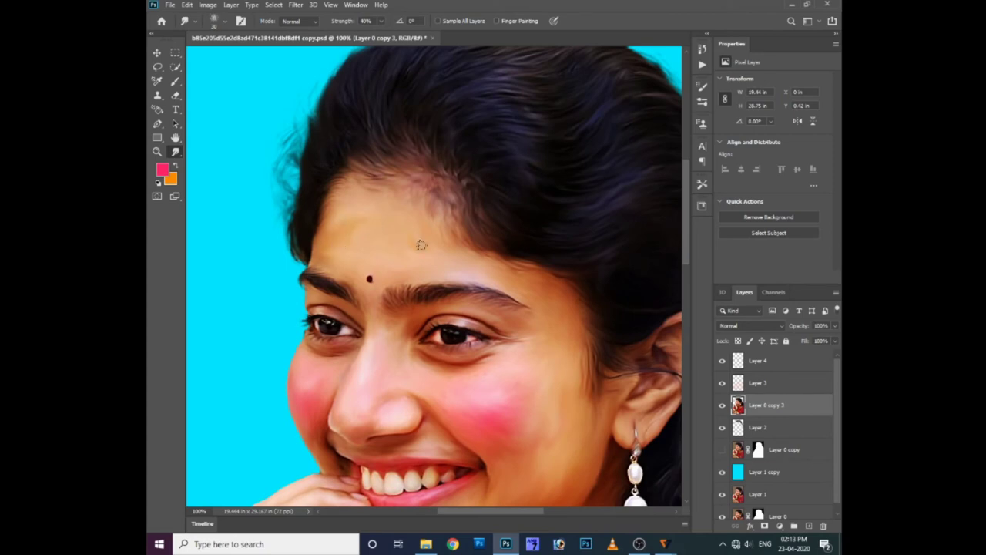
pyautogui.scroll(-2, 385, 223)
pyautogui.hscroll(-2, 385, 224)
pyautogui.scroll(4, 462, 277)
pyautogui.hscroll(5, 462, 278)
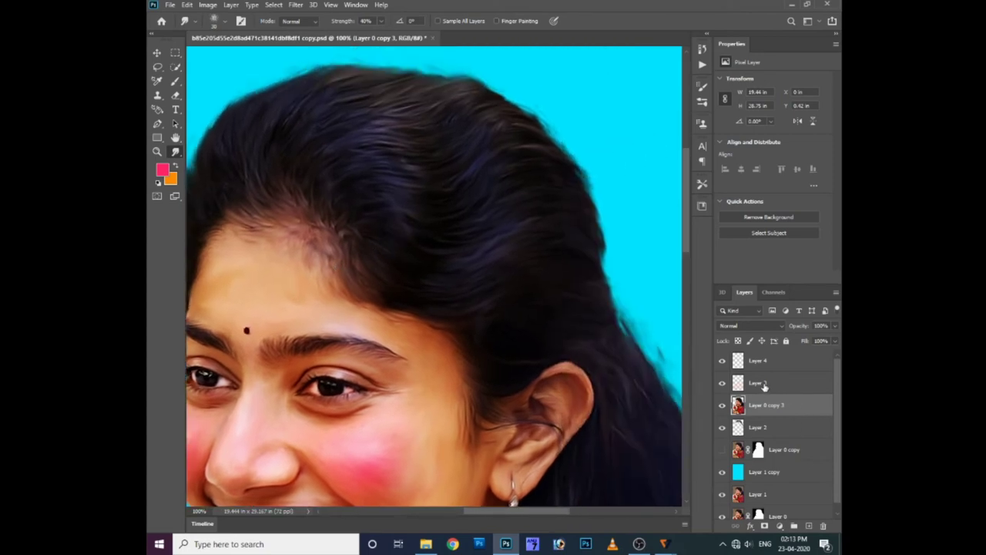
pyautogui.click(753, 361)
# Step: With an enlarged Brush, paint purple and then orange tints across the upper hair
pyautogui.click(181, 83)
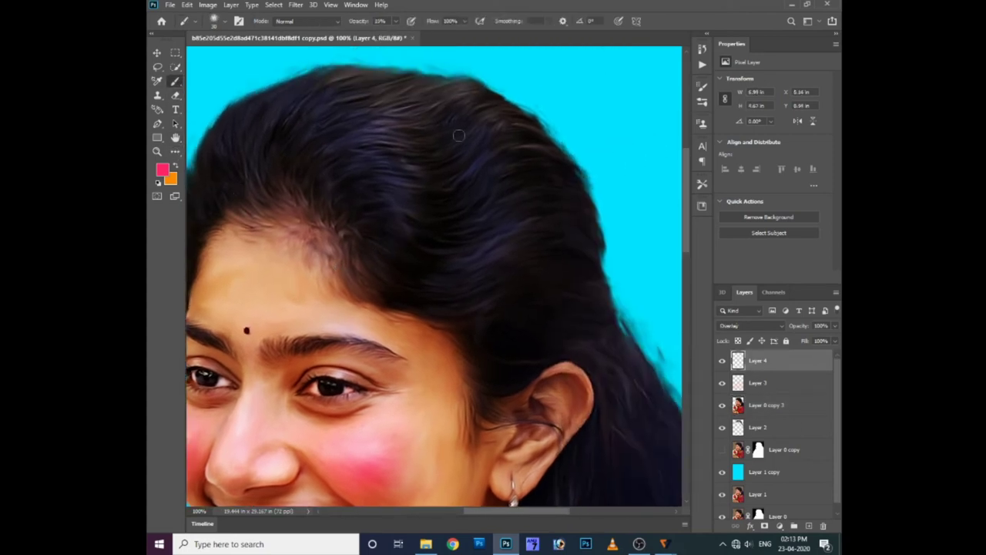
pyautogui.press(']')
pyautogui.press(']')
pyautogui.press(']')
pyautogui.moveTo(331, 176); pyautogui.dragTo(453, 165)
pyautogui.moveTo(277, 185)
pyautogui.mouseDown()
pyautogui.moveTo(346, 209)
pyautogui.moveTo(363, 198)
pyautogui.mouseUp()
pyautogui.click(164, 171)
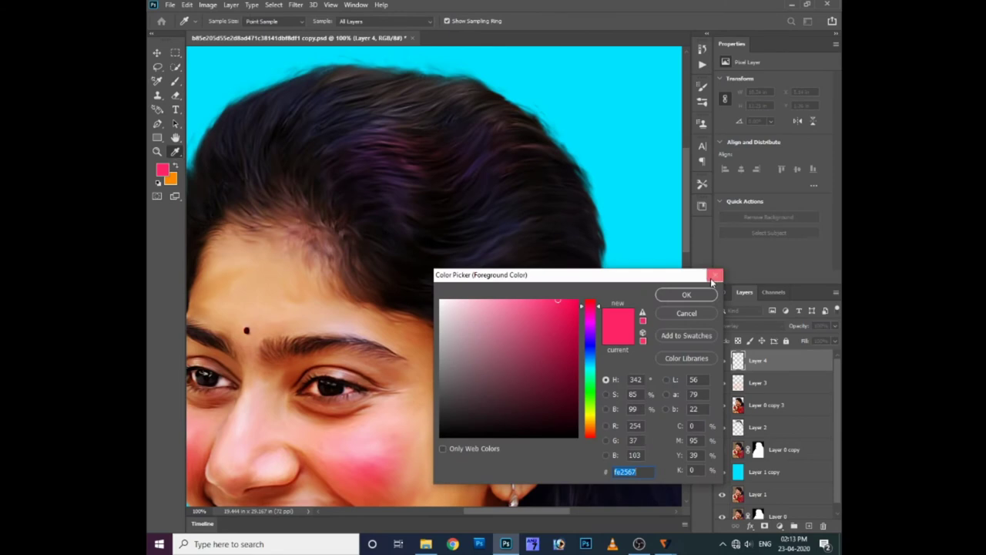
pyautogui.click(715, 276)
pyautogui.click(176, 167)
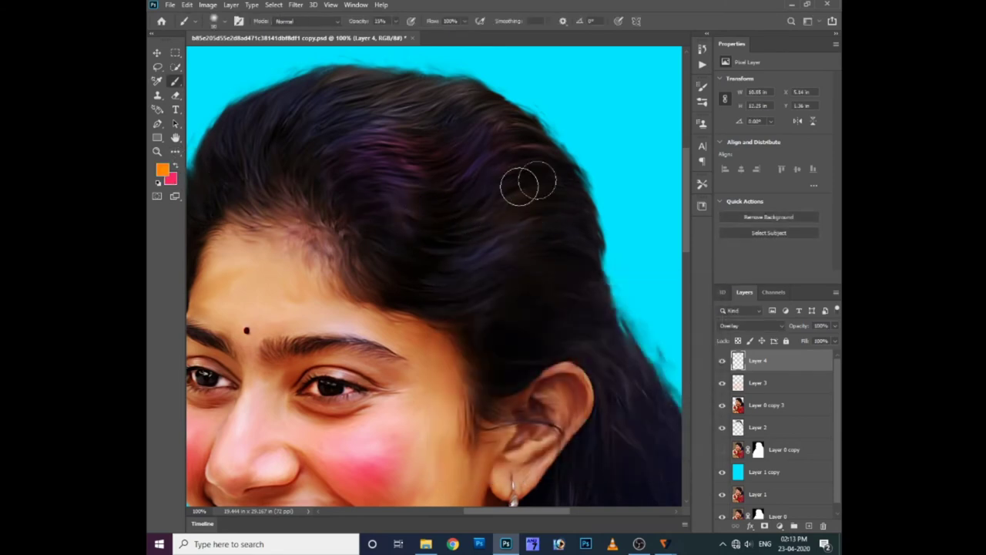
pyautogui.moveTo(522, 183); pyautogui.dragTo(399, 95)
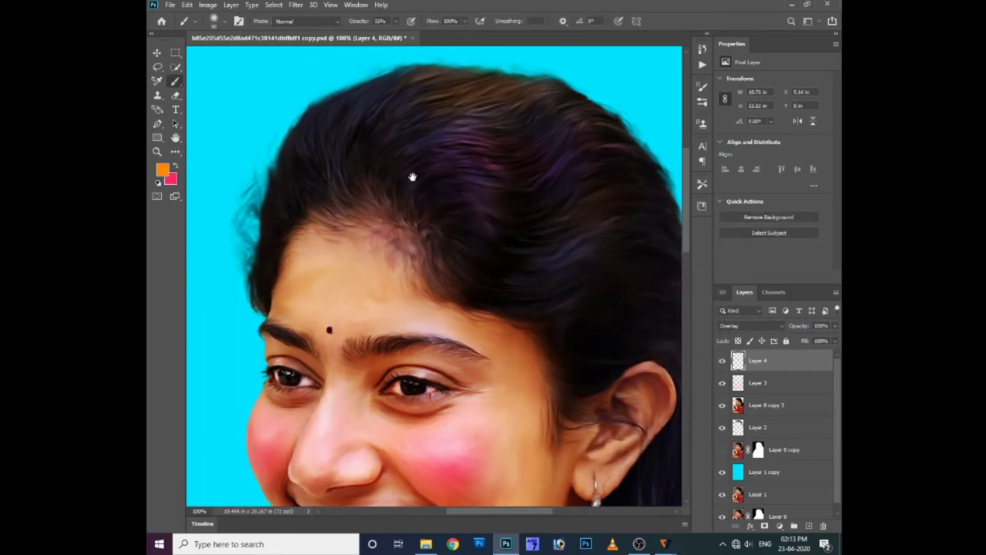
pyautogui.moveTo(284, 175); pyautogui.dragTo(363, 175)
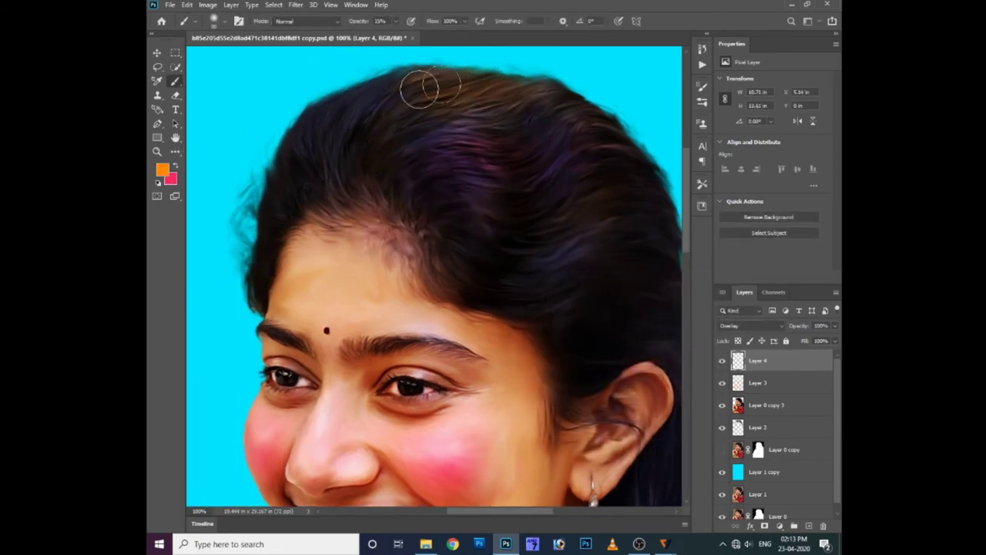
# Step: Paint a teal tint over the hair
pyautogui.click(161, 171)
pyautogui.click(593, 378)
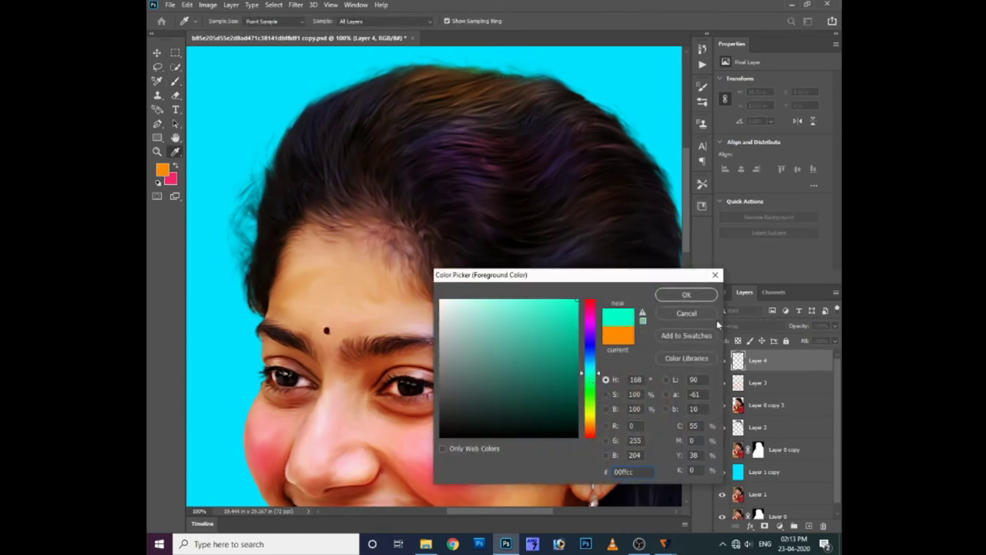
pyautogui.click(687, 294)
pyautogui.moveTo(604, 173); pyautogui.dragTo(520, 190)
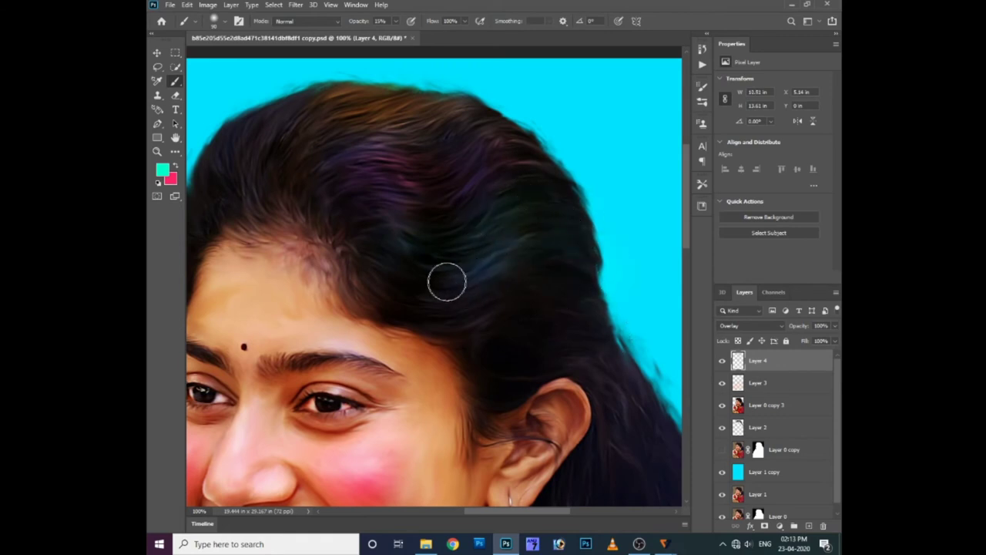
pyautogui.moveTo(636, 355); pyautogui.dragTo(690, 365)
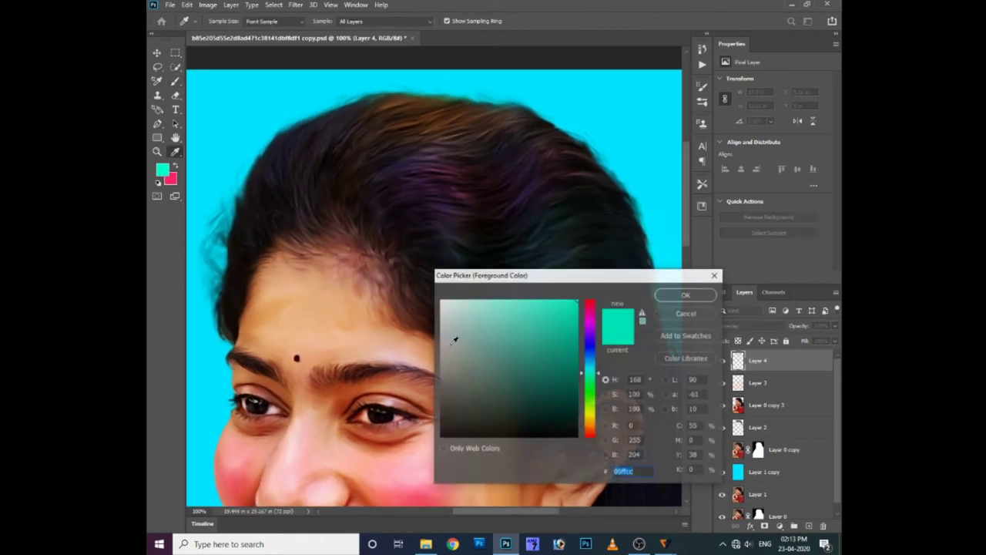
# Step: Paint blue over the top of the hair and the hair behind the ear
pyautogui.click(162, 169)
pyautogui.click(593, 362)
pyautogui.click(687, 294)
pyautogui.press('b')
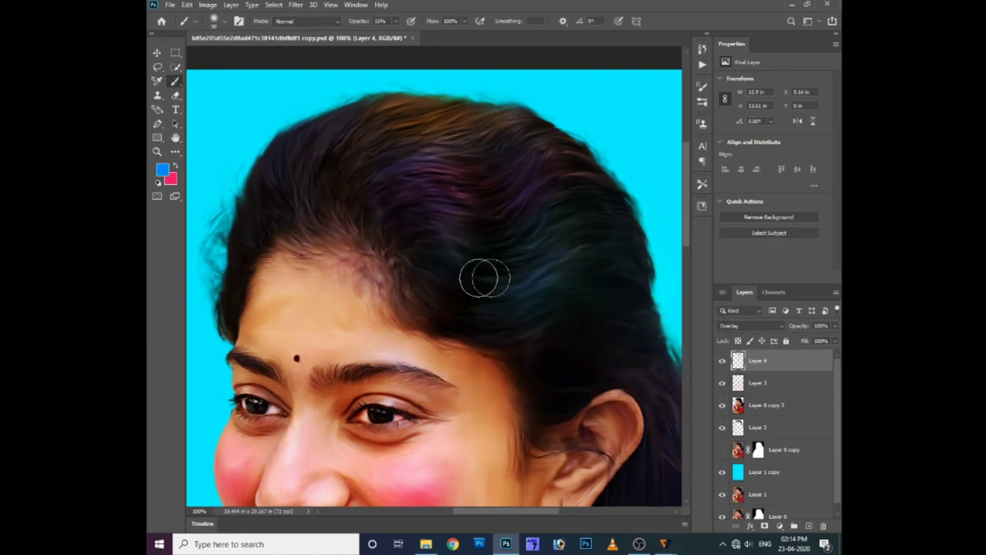
pyautogui.moveTo(478, 181); pyautogui.dragTo(381, 238)
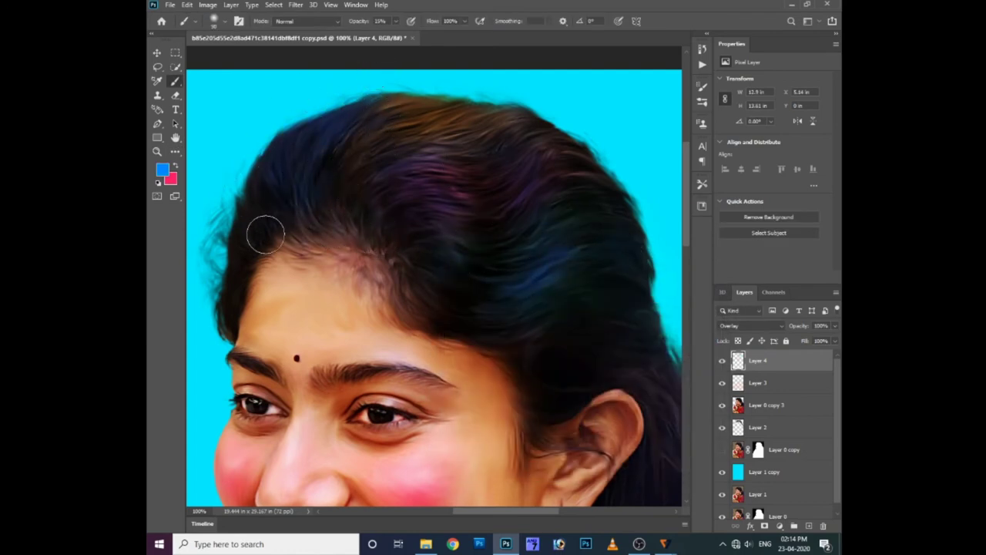
pyautogui.moveTo(455, 128); pyautogui.dragTo(437, 254)
pyautogui.moveTo(582, 336); pyautogui.dragTo(493, 277)
pyautogui.moveTo(568, 298); pyautogui.dragTo(435, 311)
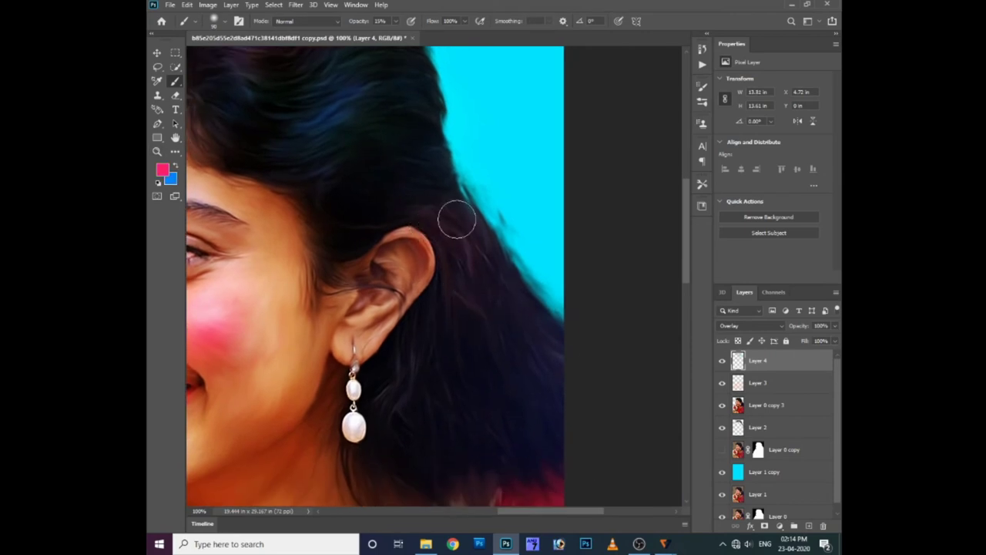
pyautogui.moveTo(457, 216)
pyautogui.mouseDown()
pyautogui.moveTo(488, 370)
pyautogui.moveTo(460, 287)
pyautogui.mouseUp()
# Step: Pick a deeper blue (0042ff), then switch to Layer 0 copy 3 under the earring
pyautogui.click(165, 172)
pyautogui.moveTo(594, 352); pyautogui.dragTo(592, 348)
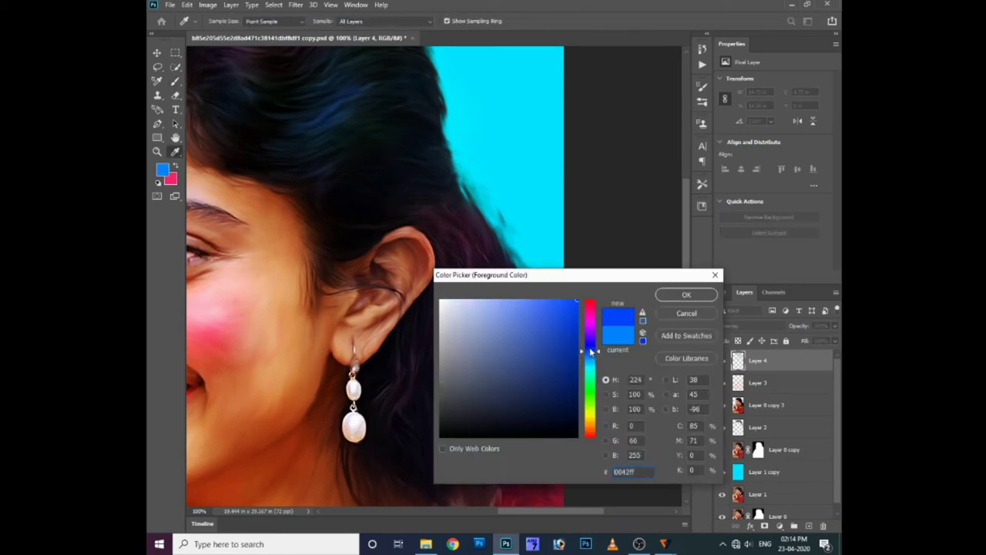
pyautogui.click(683, 295)
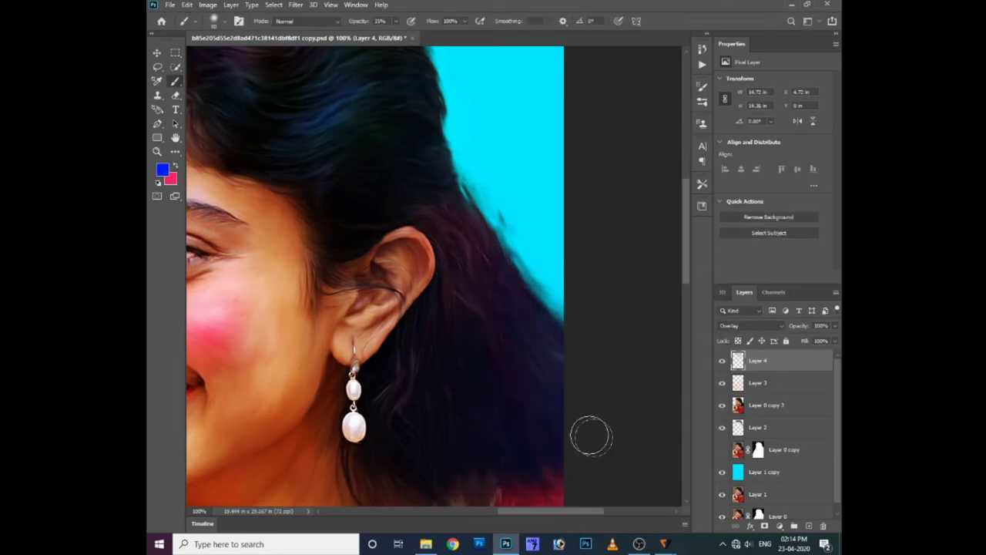
pyautogui.scroll(-2, 494, 423)
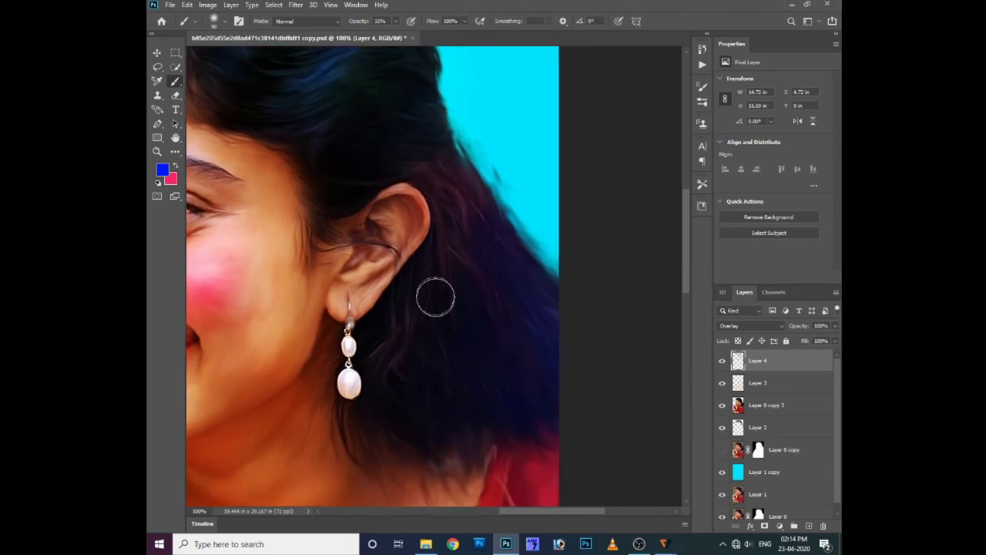
pyautogui.hscroll(-2, 418, 381)
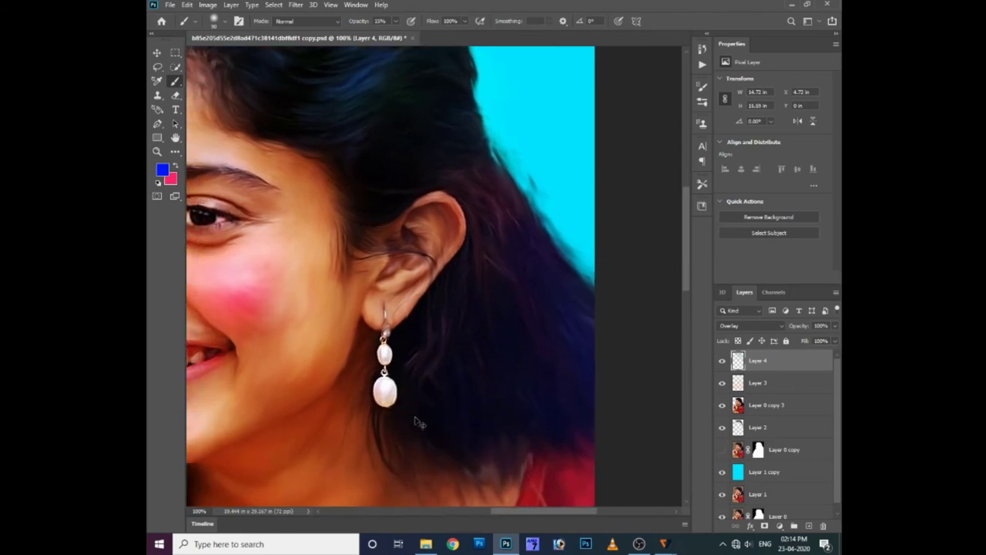
pyautogui.scroll(1, 416, 455)
pyautogui.keyDown('ctrl'); pyautogui.rightClick(412, 360); pyautogui.keyUp('ctrl')
pyautogui.click(435, 360)
# Step: Try a textured brush tip, undo the stray paint dab, and return to the Brush
pyautogui.rightClick(295, 248)
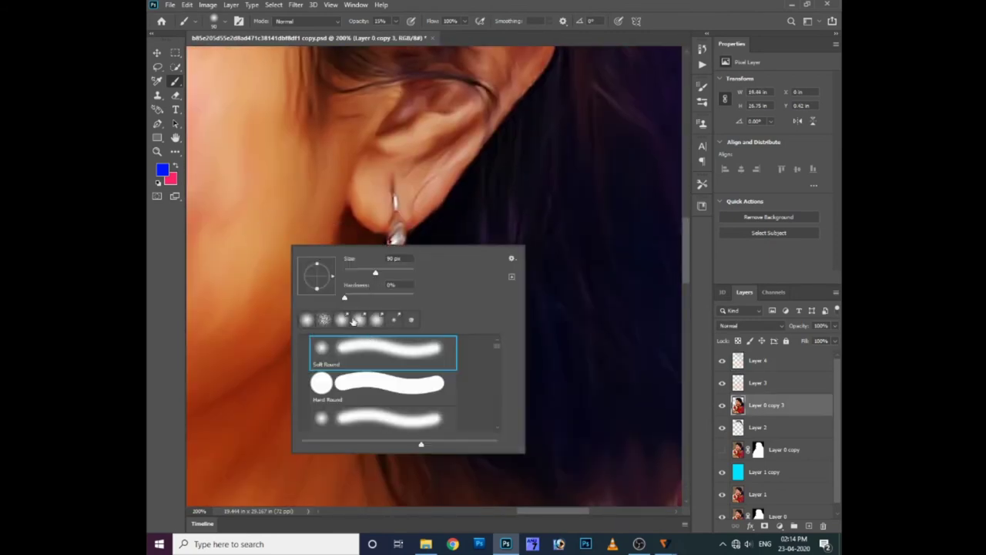
pyautogui.click(410, 320)
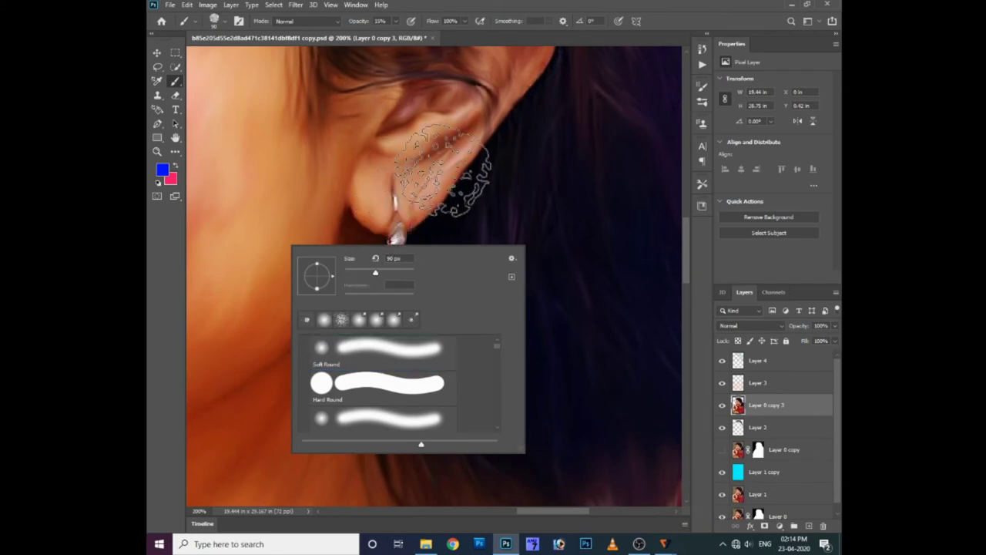
pyautogui.click(281, 189)
pyautogui.hotkey('ctrl', 'z')
pyautogui.press('i')
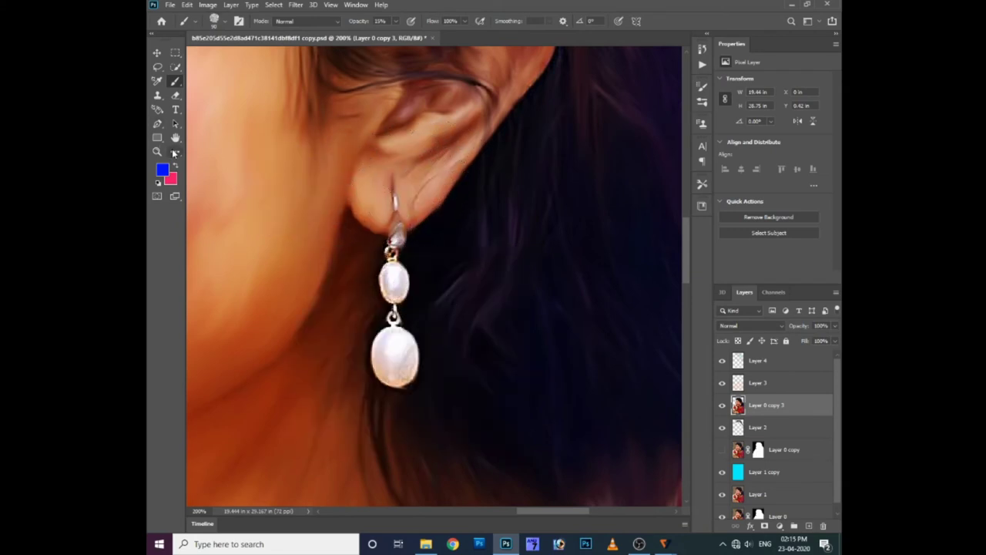
pyautogui.click(176, 67)
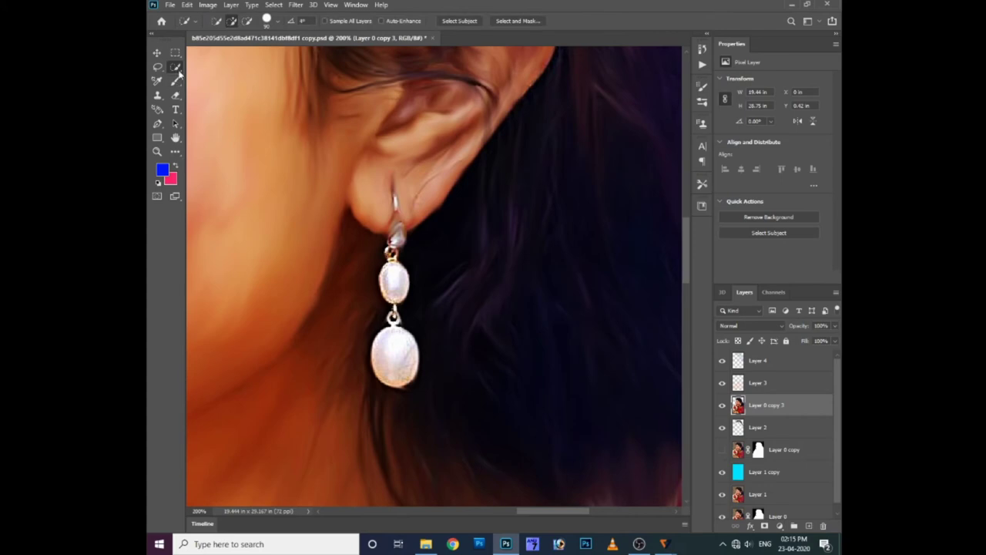
pyautogui.click(175, 80)
pyautogui.rightClick(339, 185)
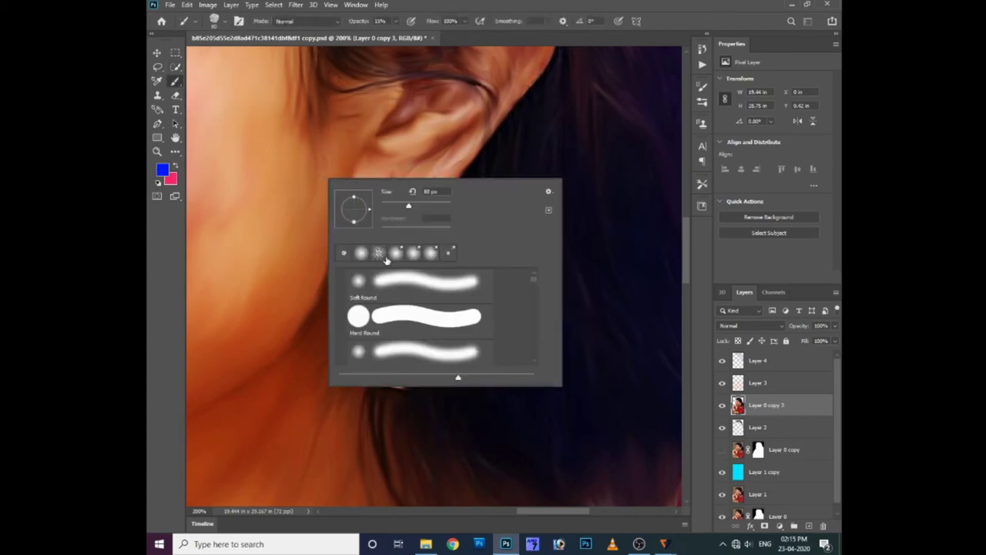
pyautogui.click(176, 152)
# Step: Smudge the pearl earring and its hook smooth, then fit the whole portrait on screen
pyautogui.rightClick(176, 152)
pyautogui.click(242, 365)
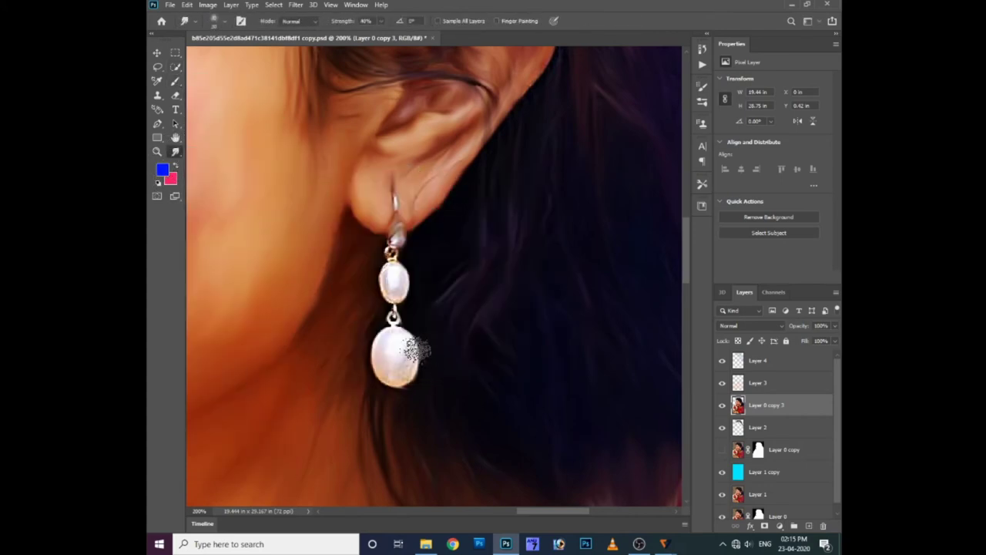
pyautogui.rightClick(416, 357)
pyautogui.click(389, 343)
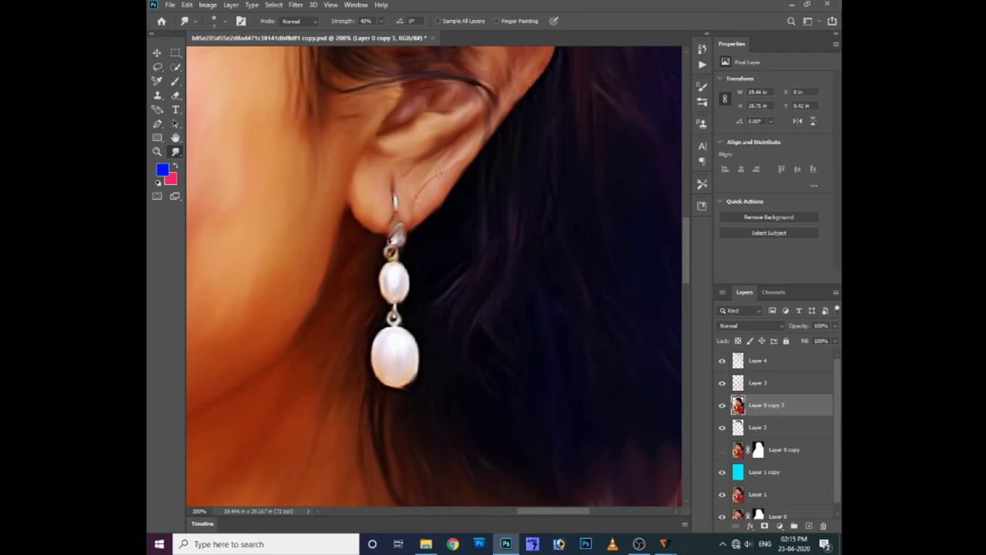
pyautogui.hotkey('ctrl', '0')
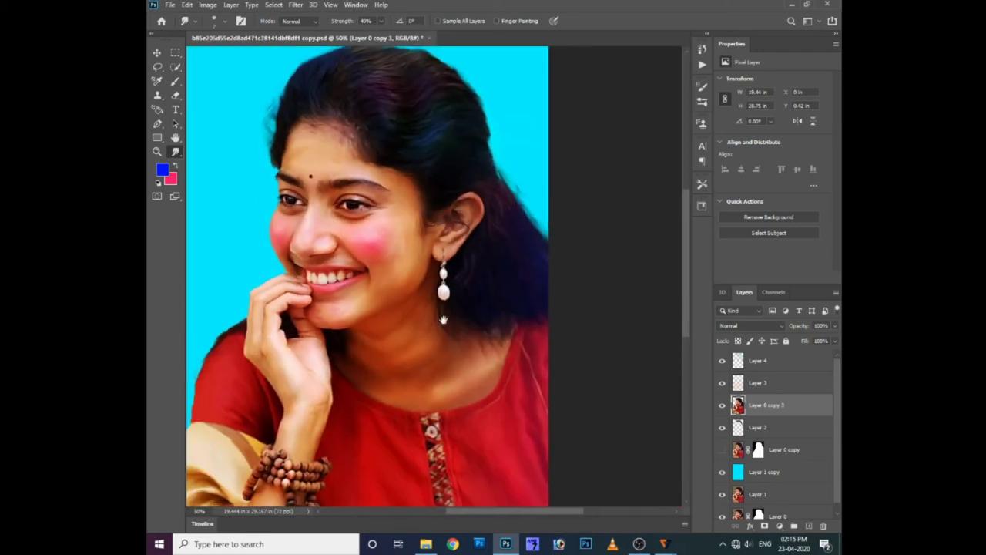
# Step: Select the Burn Tool with Range set to Shadows at 30% exposure
pyautogui.scroll(2, 435, 330)
pyautogui.moveTo(439, 333); pyautogui.dragTo(446, 339)
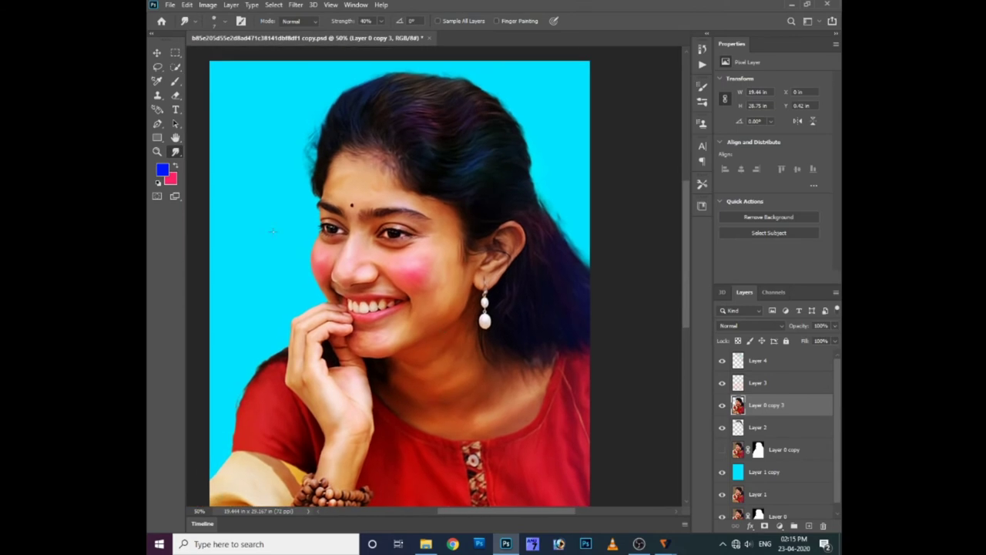
pyautogui.rightClick(179, 156)
pyautogui.click(224, 381)
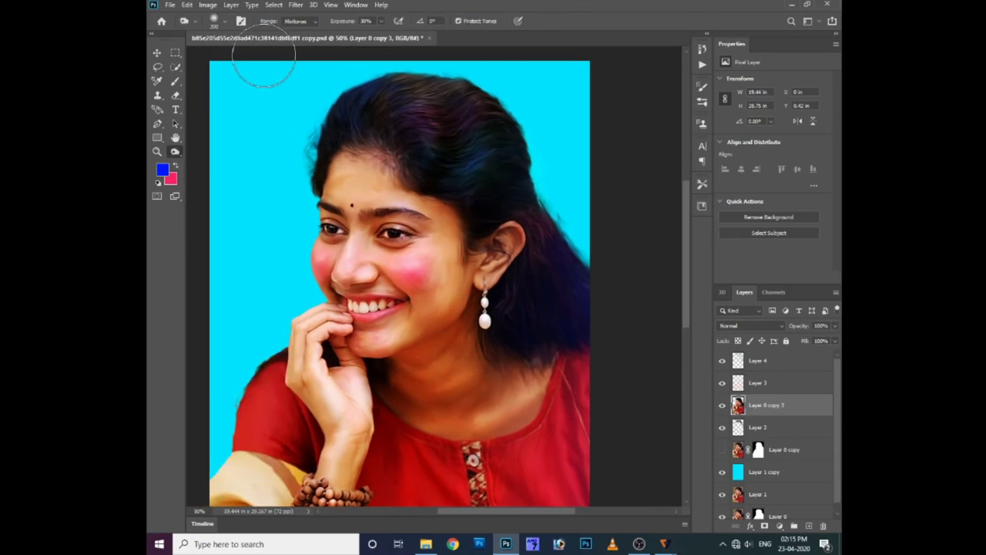
pyautogui.click(296, 21)
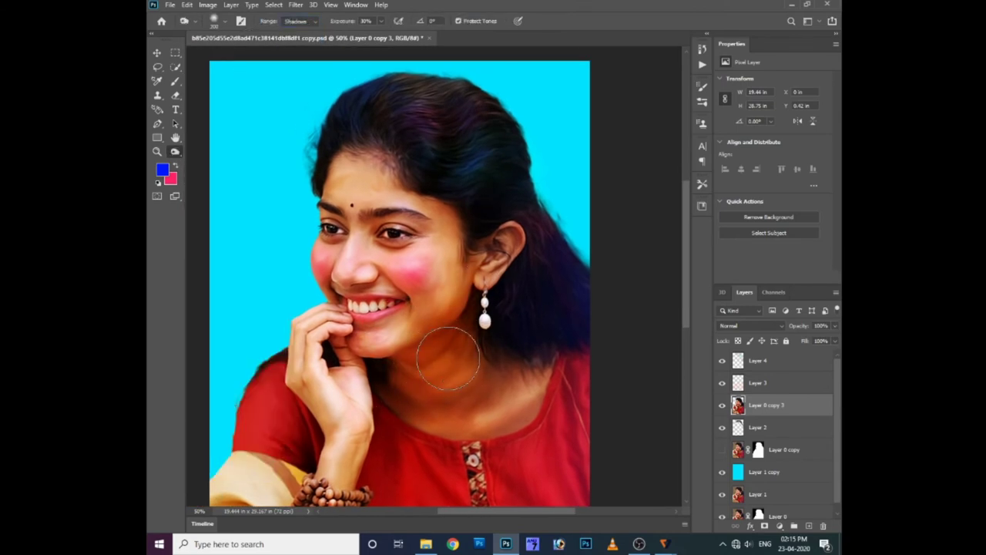
# Step: Pan and zoom around the face, neckline and dress to frame the hand under her chin
pyautogui.scroll(-1, 397, 362)
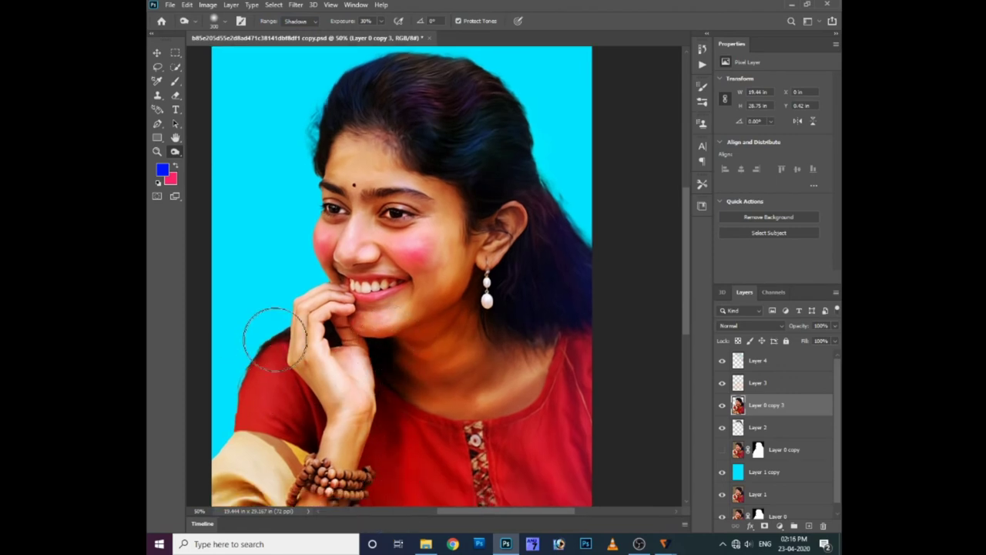
pyautogui.moveTo(300, 408); pyautogui.dragTo(259, 312)
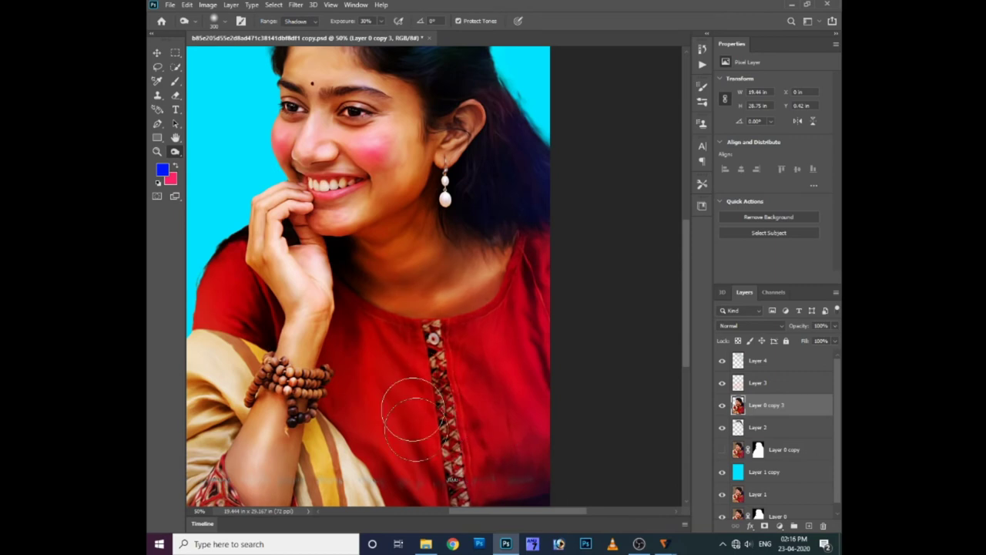
pyautogui.scroll(1, 332, 268)
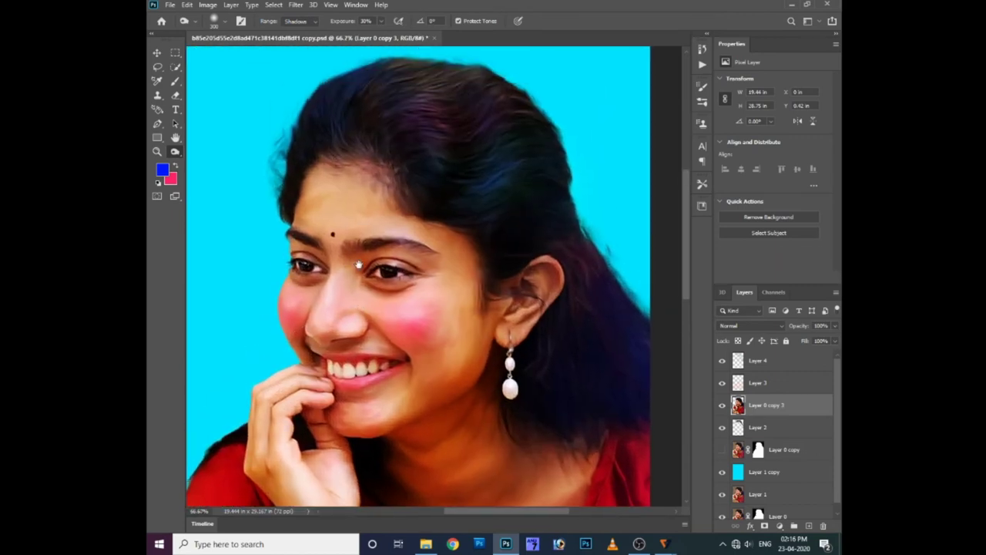
pyautogui.scroll(1, 319, 201)
pyautogui.moveTo(319, 370); pyautogui.dragTo(334, 236)
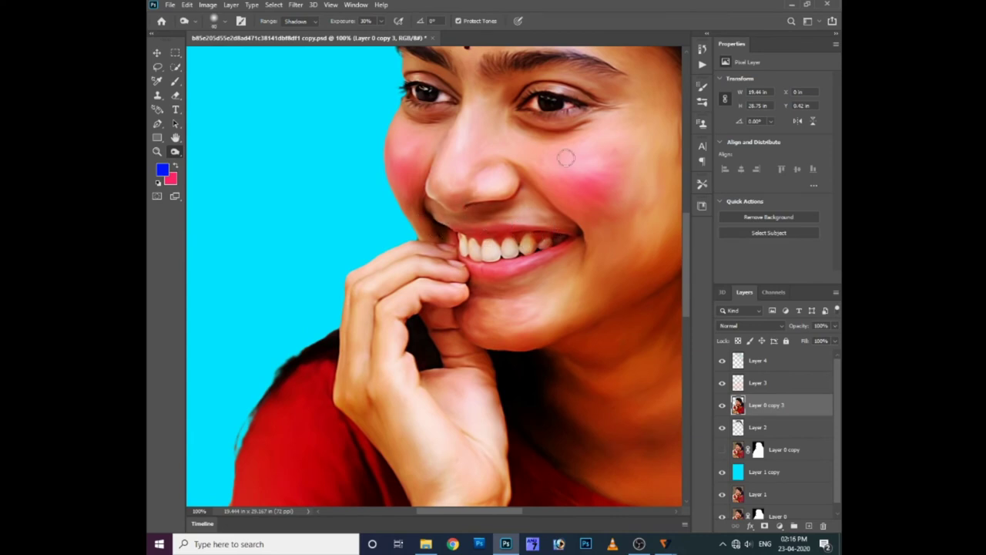
pyautogui.scroll(2, 566, 158)
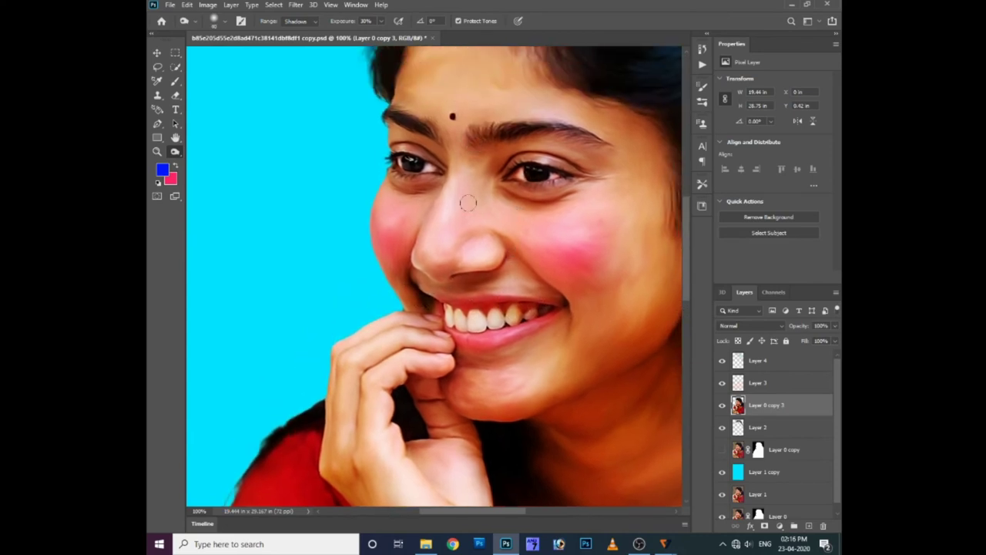
pyautogui.hotkey('ctrl', '+')
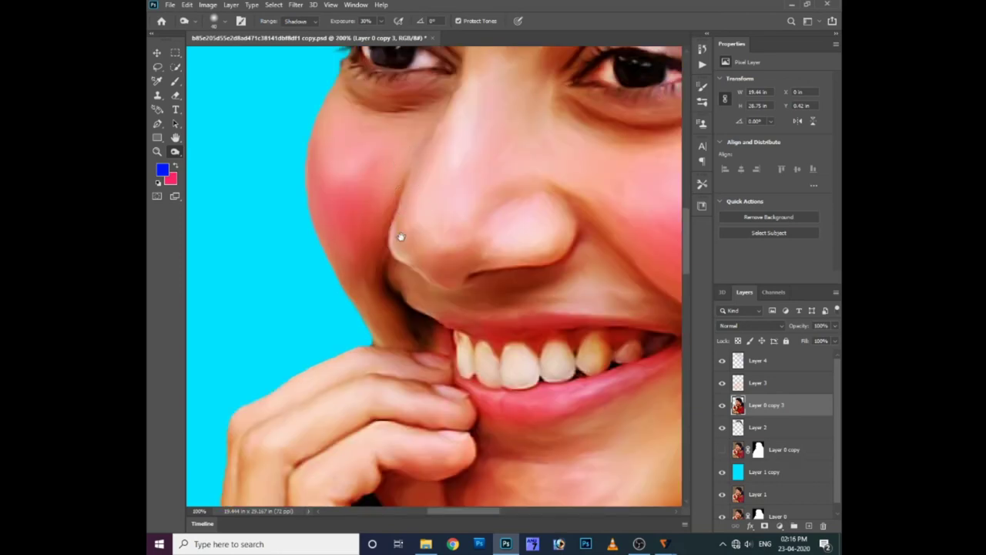
pyautogui.scroll(4, 393, 247)
pyautogui.hscroll(3, 416, 245)
pyautogui.scroll(-2, 420, 231)
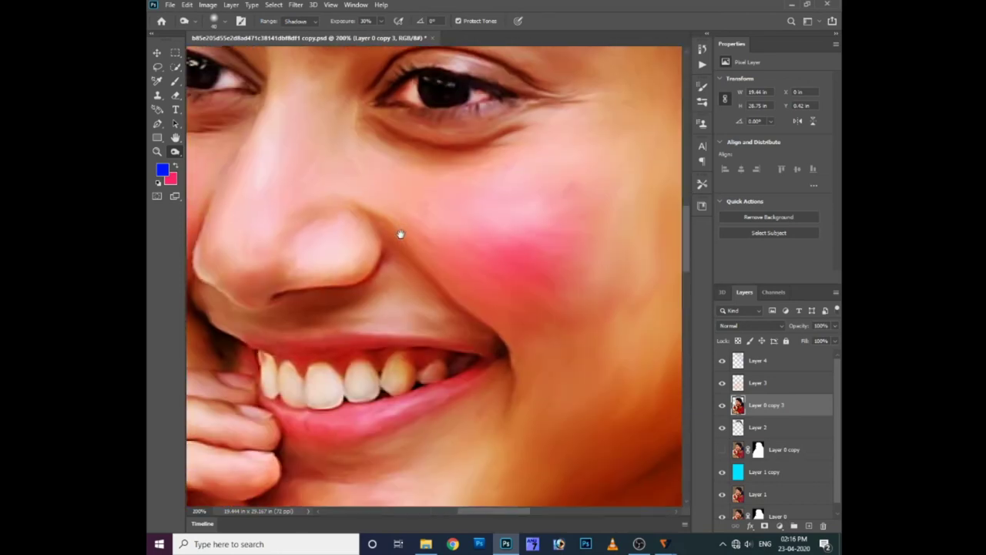
pyautogui.hotkey('ctrl', '-')
pyautogui.scroll(-4, 617, 227)
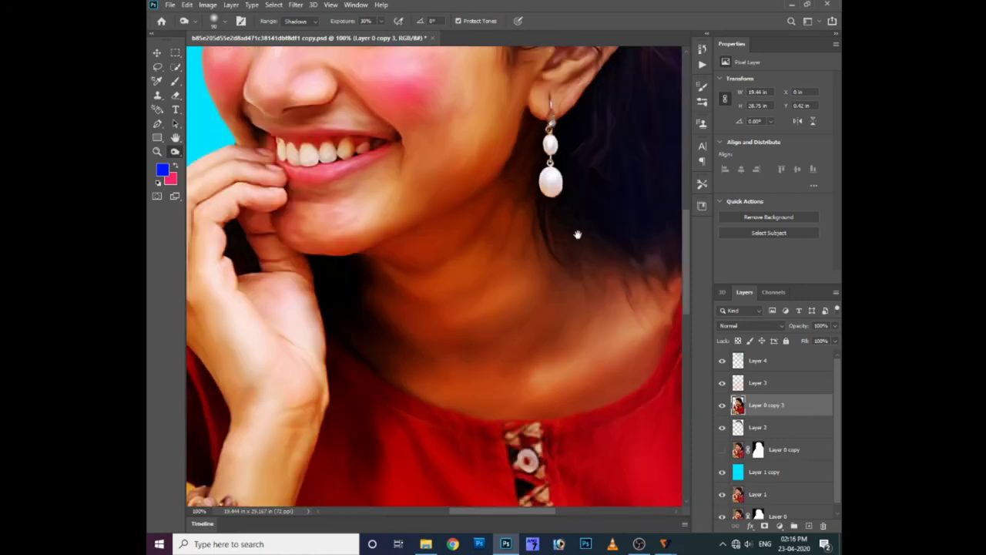
pyautogui.hotkey('ctrl', '-')
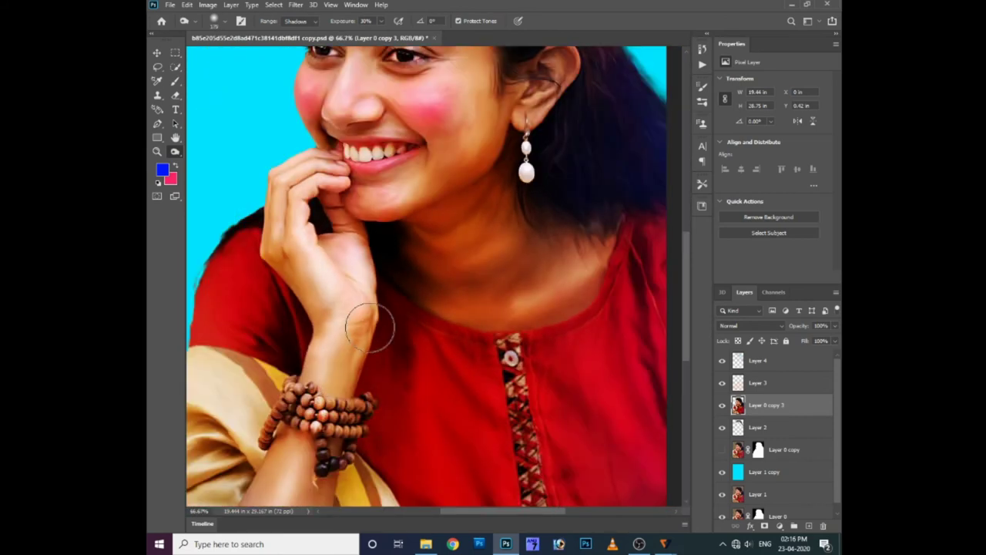
pyautogui.scroll(-5, 370, 324)
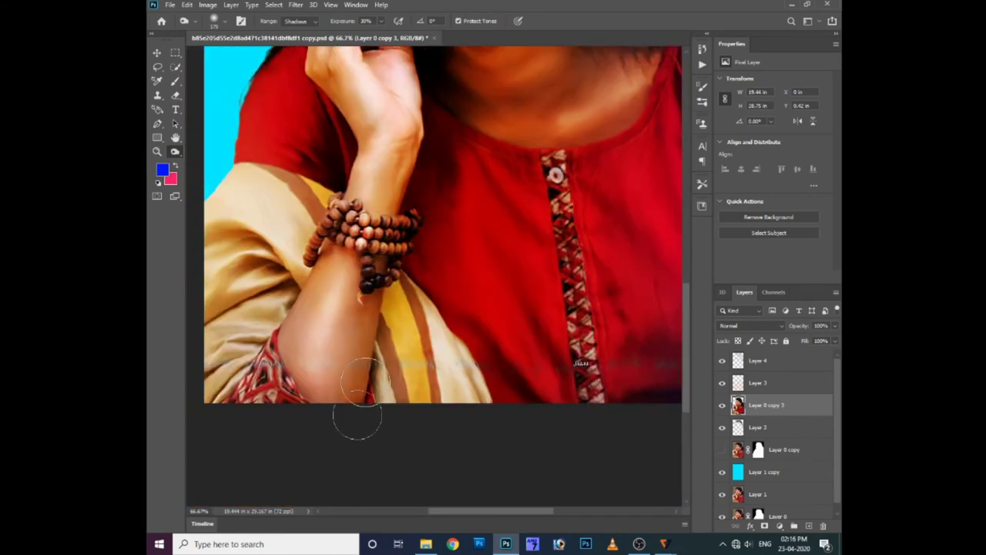
pyautogui.scroll(2, 263, 339)
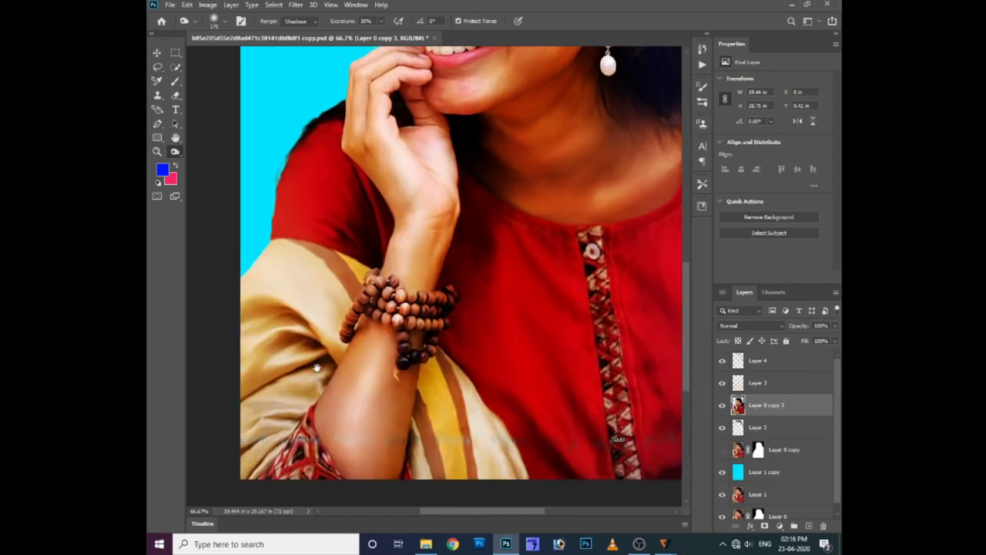
pyautogui.scroll(1, 309, 231)
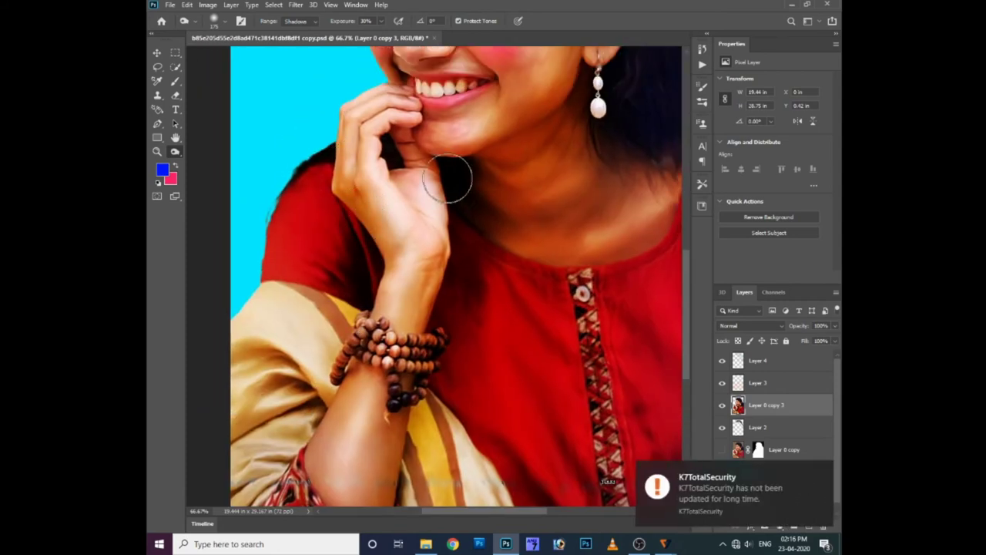
pyautogui.hotkey('ctrl', '+')
pyautogui.scroll(5, 374, 285)
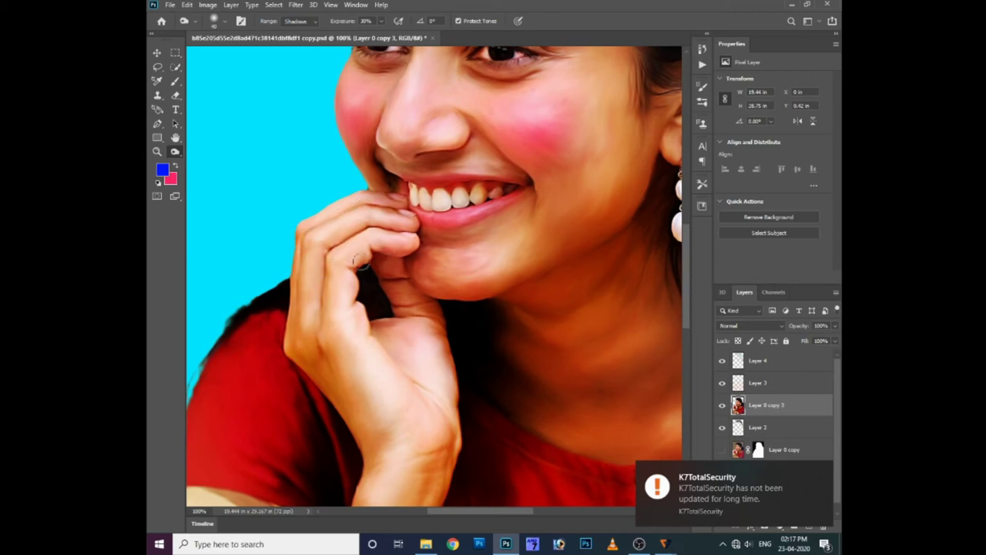
# Step: Burn the shading along the finger and the palm near the finger crease
pyautogui.moveTo(398, 257); pyautogui.dragTo(398, 247)
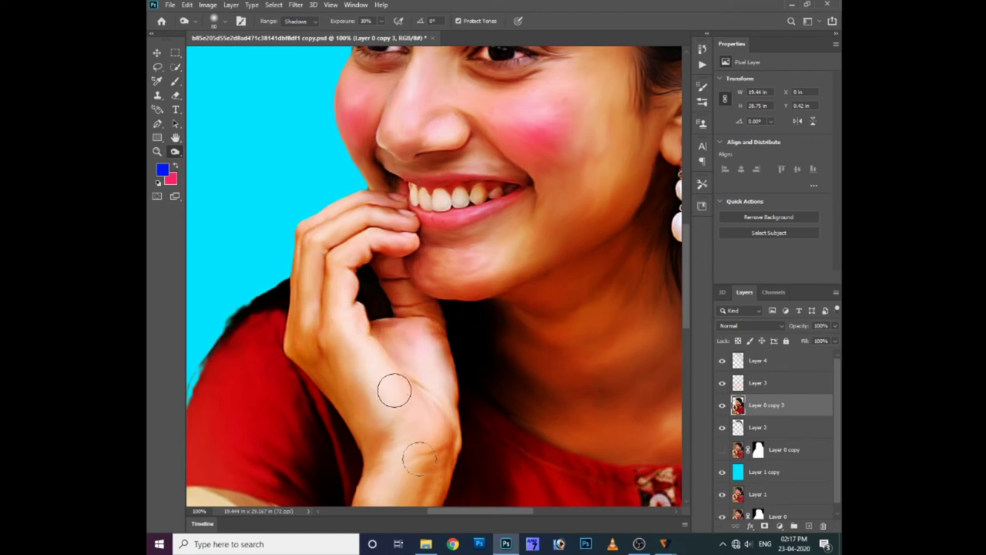
pyautogui.moveTo(392, 390); pyautogui.dragTo(439, 329)
pyautogui.scroll(3, 432, 308)
pyautogui.hscroll(2, 308, 293)
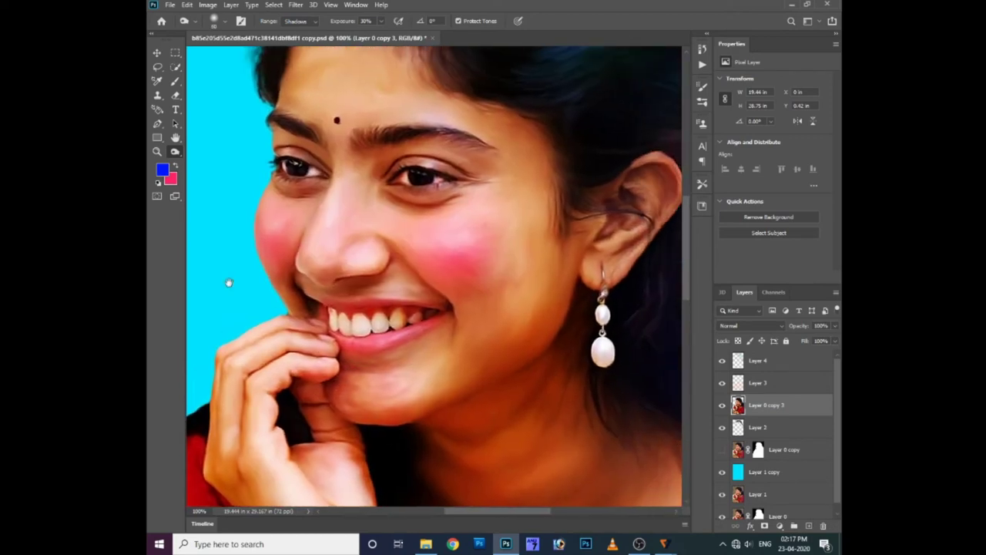
pyautogui.rightClick(175, 152)
# Step: Switch to the Dodge Tool at Midtones, 12% exposure, with a brush of about 20 px
pyautogui.click(220, 379)
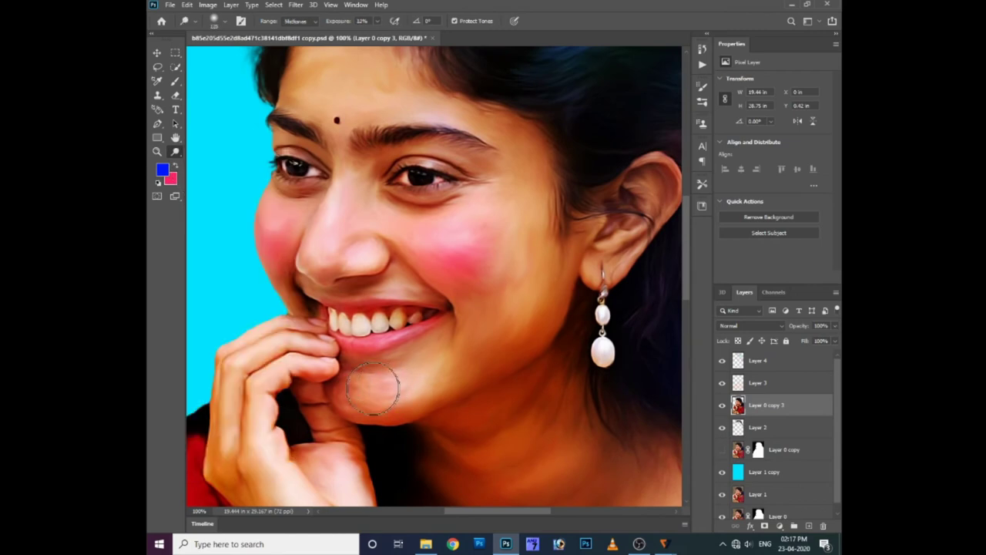
pyautogui.press('[')
pyautogui.press('[')
pyautogui.press('[')
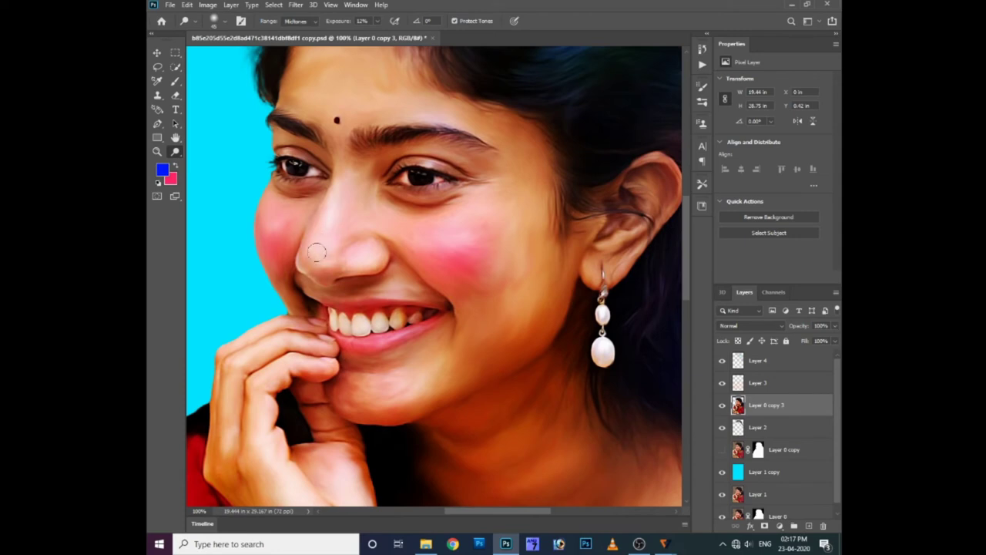
pyautogui.scroll(3, 422, 118)
pyautogui.hscroll(-2, 422, 118)
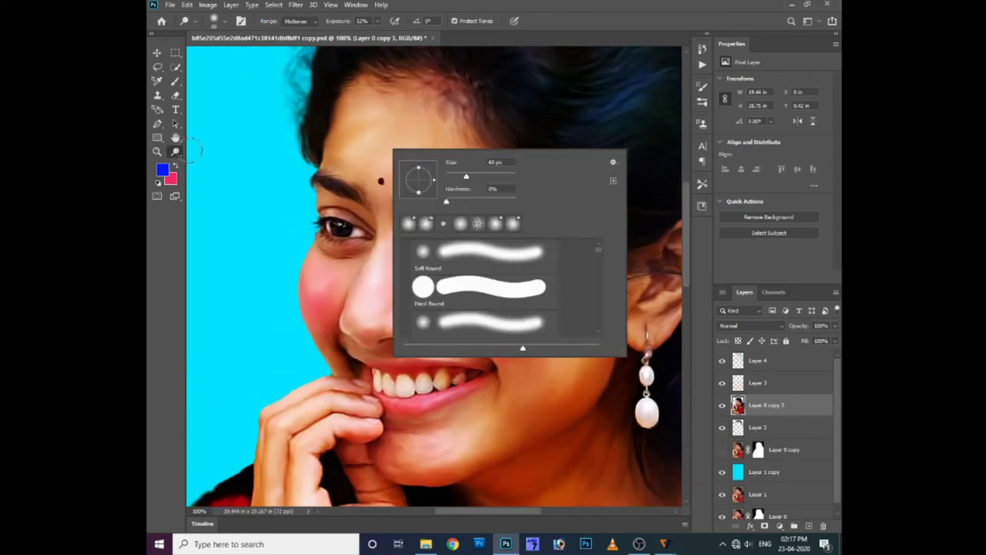
# Step: Set up the Smudge Tool with a small brush tip and 29% strength for the forehead
pyautogui.rightClick(175, 152)
pyautogui.click(231, 372)
pyautogui.rightClick(371, 146)
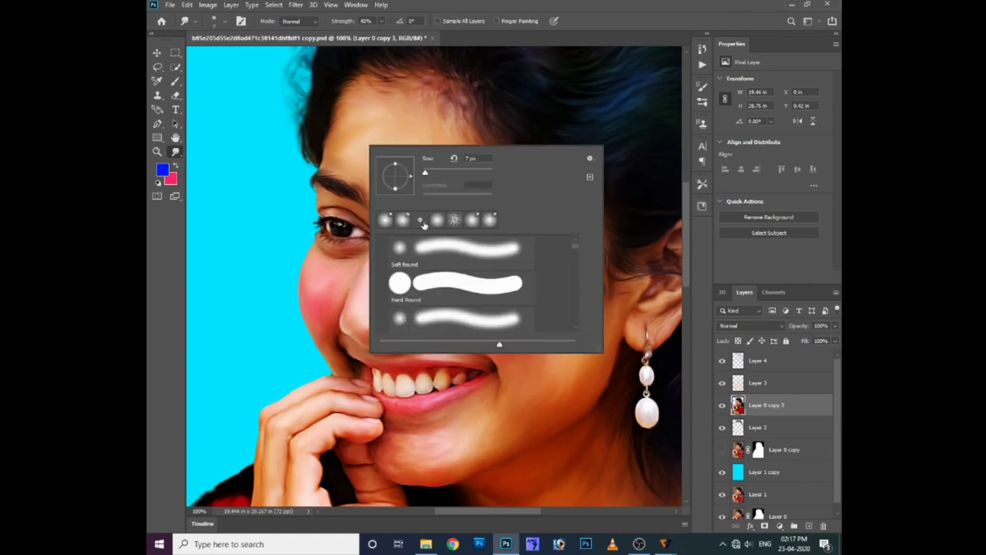
pyautogui.click(421, 221)
pyautogui.click(380, 132)
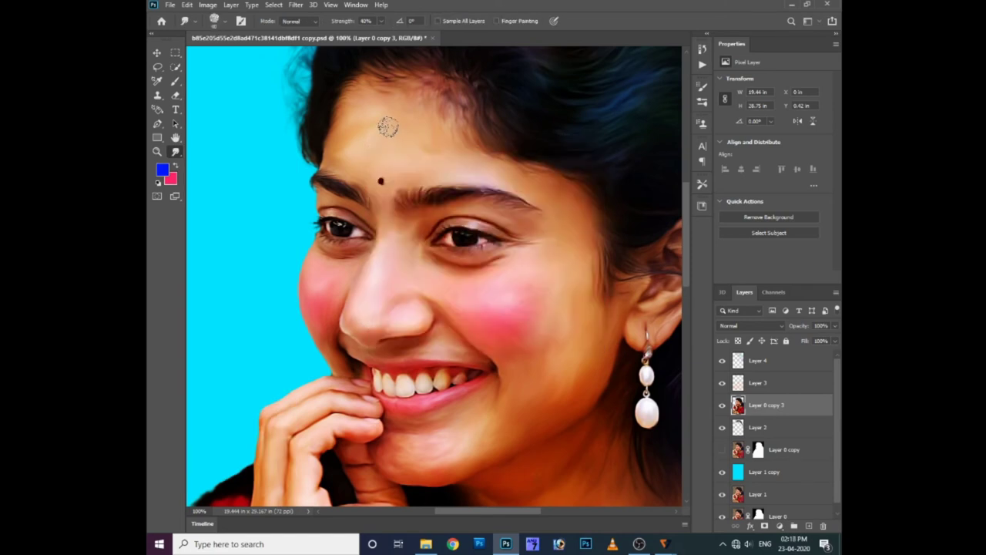
pyautogui.click(379, 22)
pyautogui.click(362, 137)
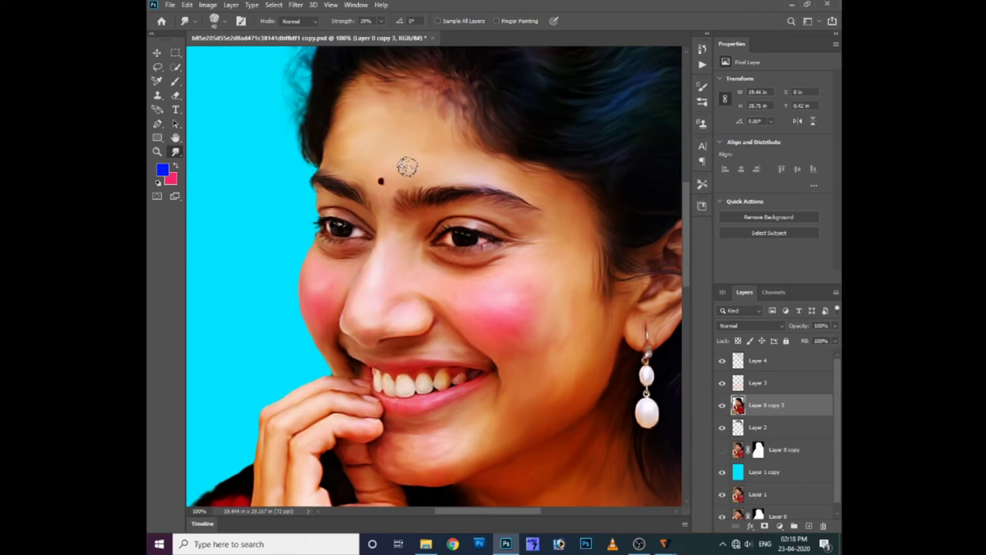
pyautogui.scroll(-1, 447, 199)
pyautogui.scroll(2, 478, 202)
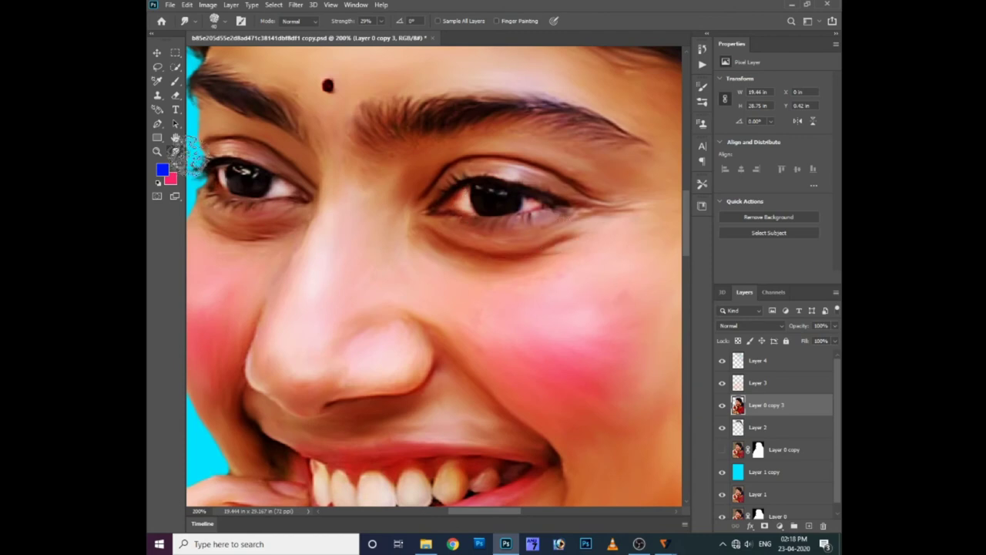
# Step: Darken the iris and lid of the eye with the Burn Tool
pyautogui.rightClick(176, 152)
pyautogui.click(224, 379)
pyautogui.moveTo(502, 187); pyautogui.dragTo(462, 197)
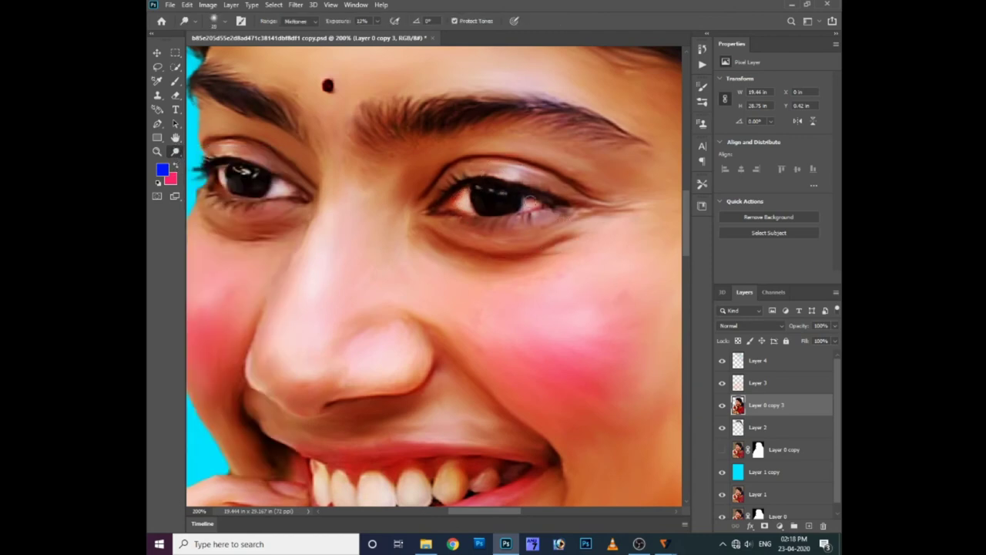
# Step: Link Layers 2 through 4 together
pyautogui.hotkey('ctrl', '0')
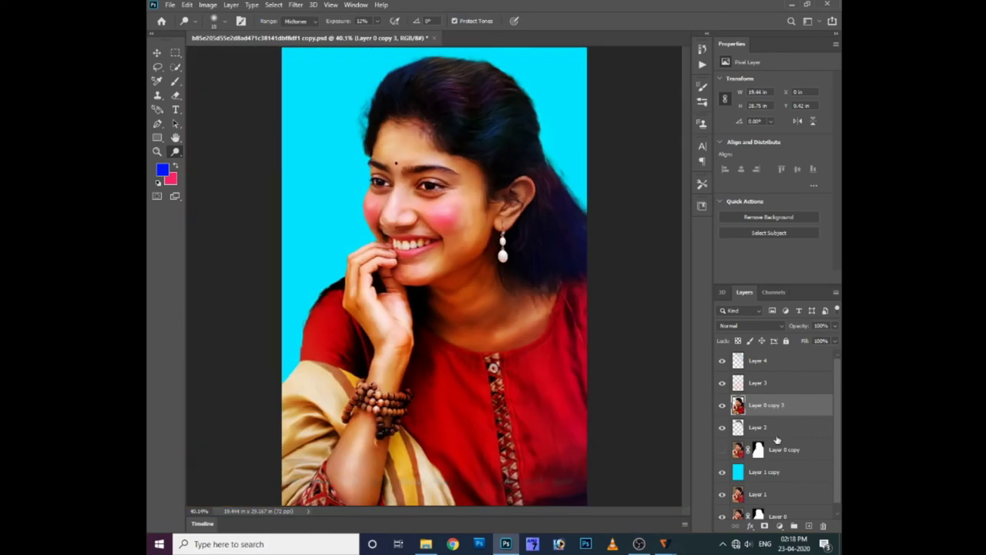
pyautogui.click(778, 435)
pyautogui.keyDown('shift'); pyautogui.click(778, 360); pyautogui.keyUp('shift')
pyautogui.click(736, 525)
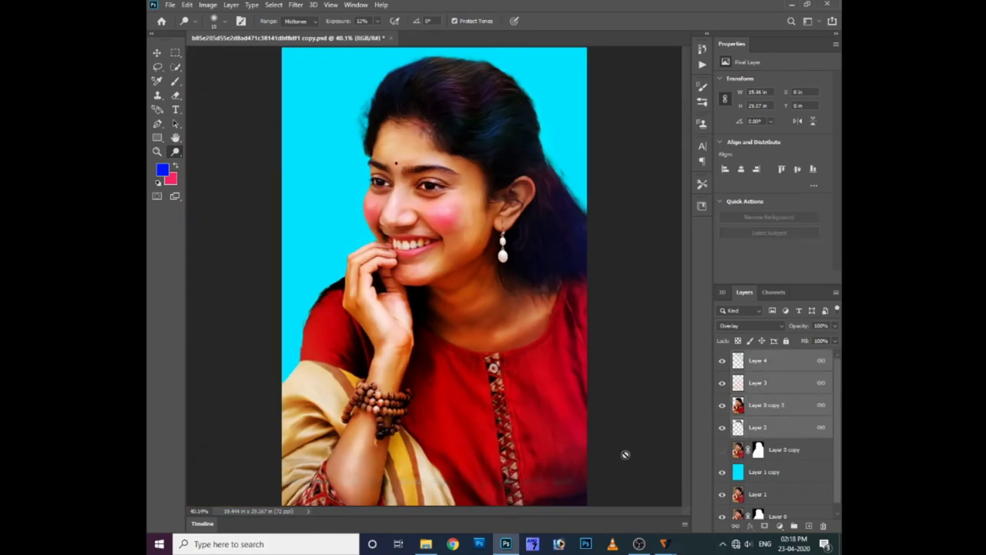
pyautogui.rightClick(485, 197)
pyautogui.click(501, 207)
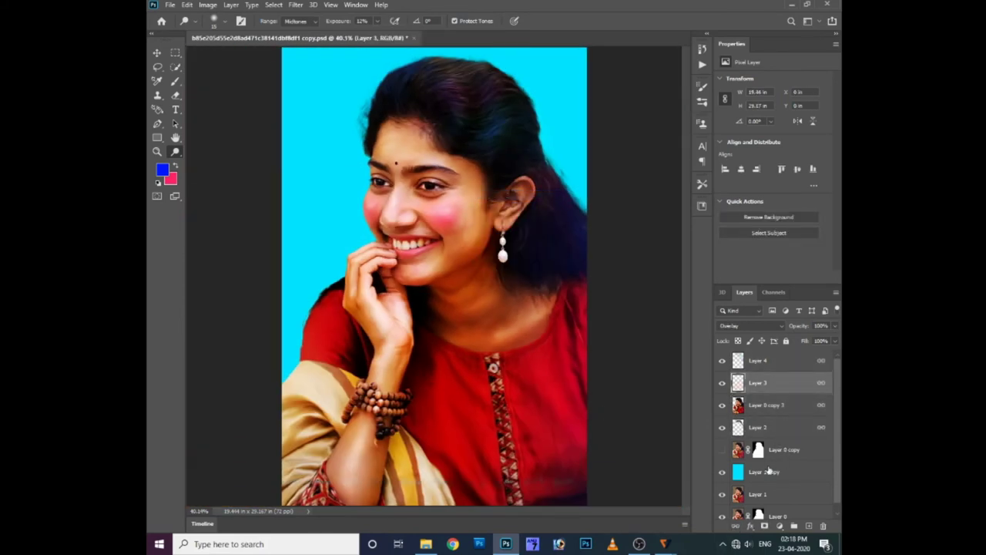
# Step: Hide the cyan background and retouch layers to compare with the original beige photo, then restore them
pyautogui.click(722, 472)
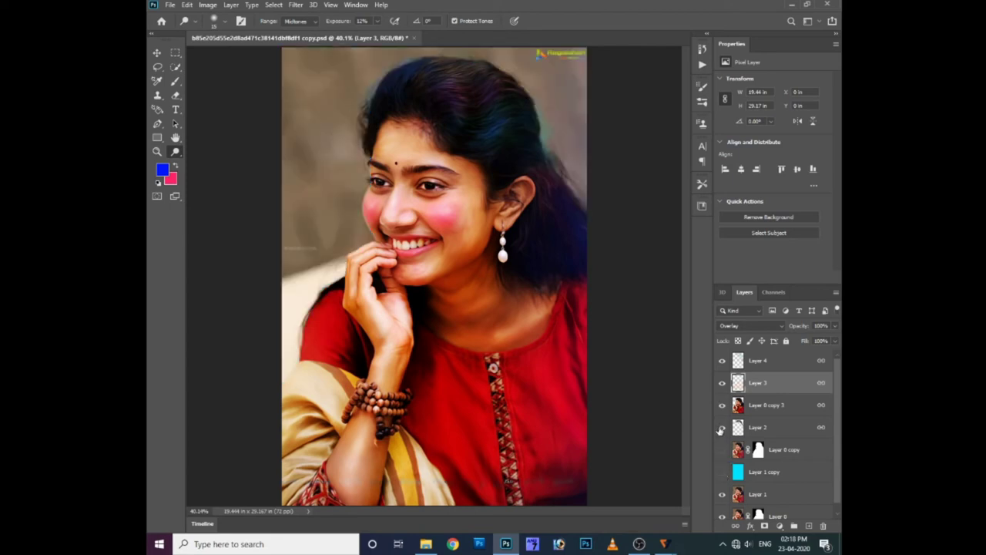
pyautogui.moveTo(721, 428); pyautogui.dragTo(723, 361)
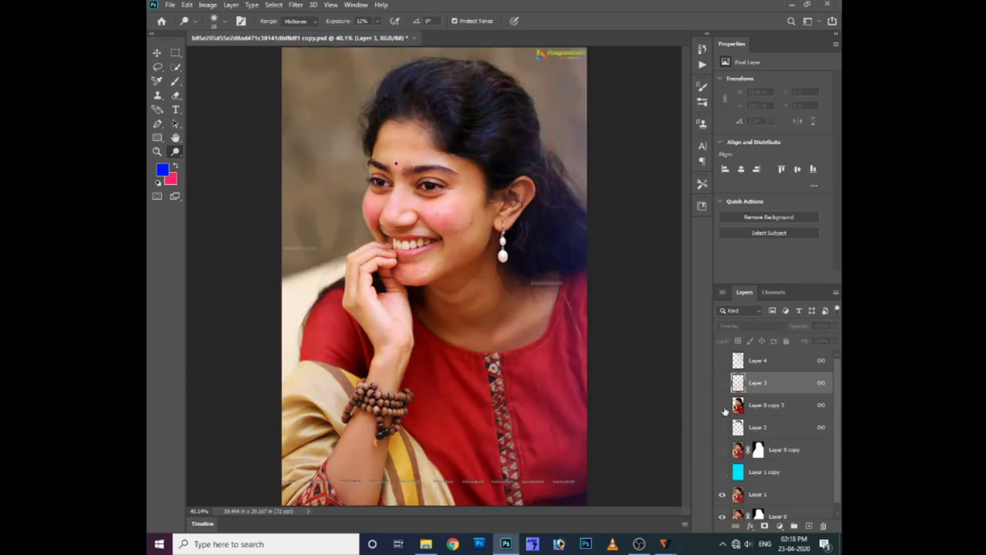
pyautogui.click(724, 407)
pyautogui.click(723, 407)
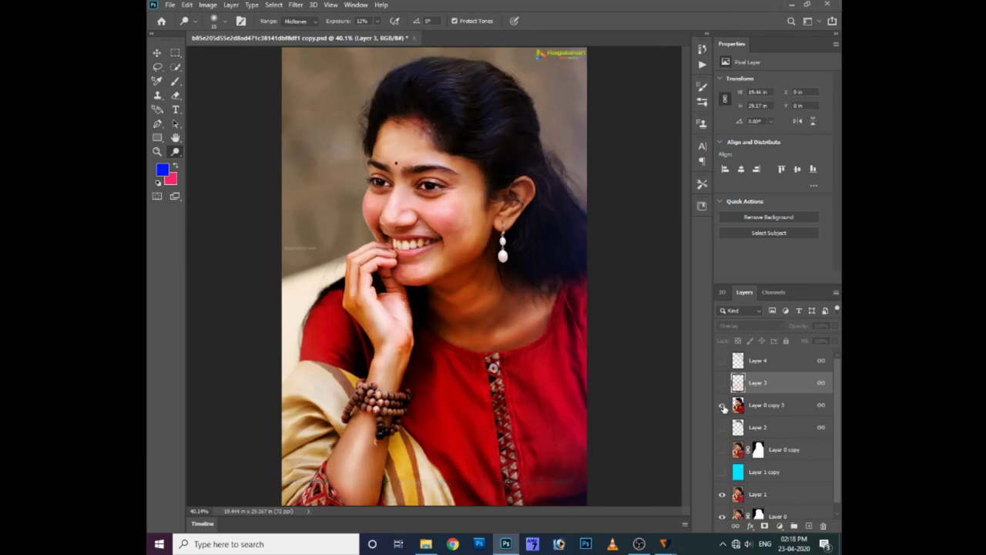
pyautogui.click(724, 407)
pyautogui.moveTo(722, 428); pyautogui.dragTo(722, 383)
pyautogui.click(722, 361)
pyautogui.click(722, 472)
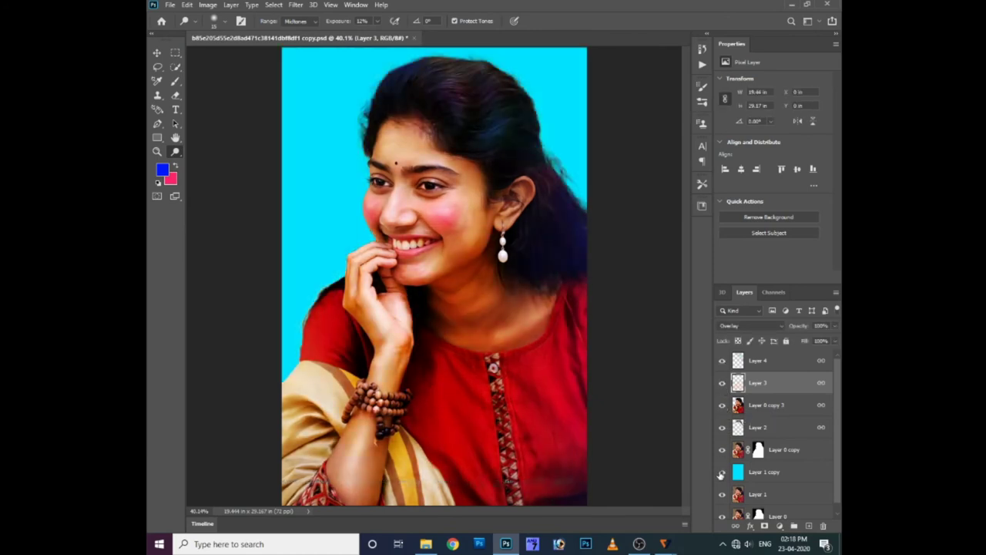
# Step: Load the subject's outline as a selection and erase overlay spill on Layer 4
pyautogui.keyDown('ctrl'); pyautogui.click(738, 406); pyautogui.keyUp('ctrl')
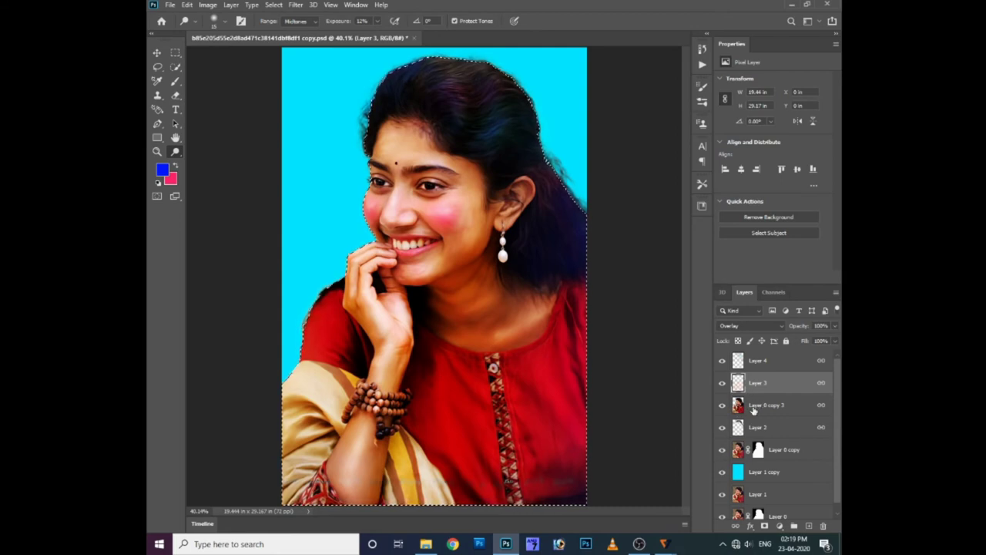
pyautogui.press('e')
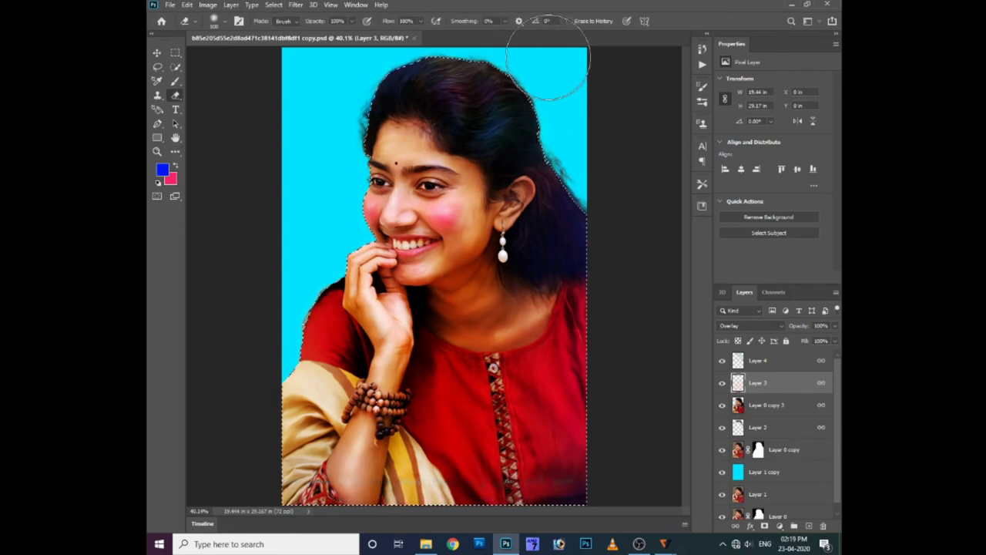
pyautogui.hotkey('alt', ']')
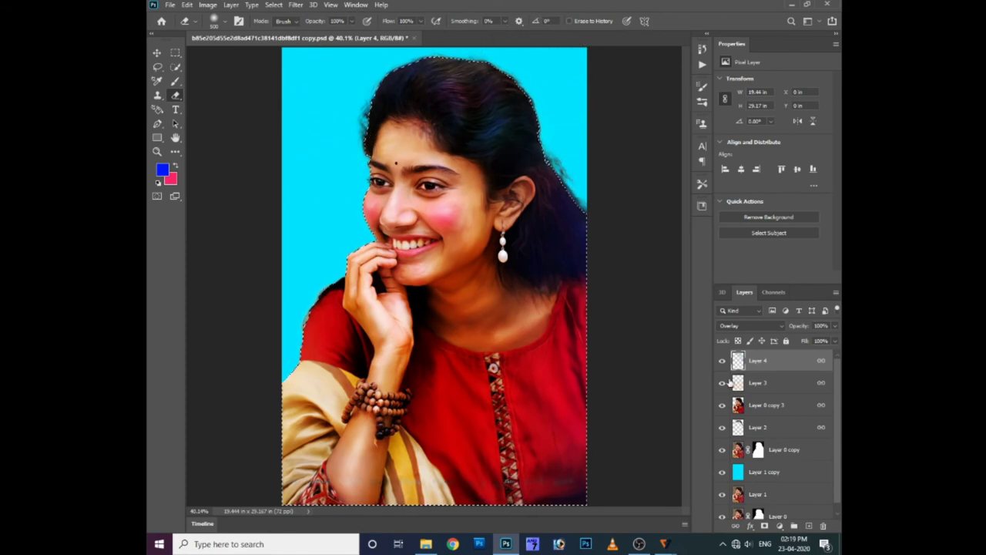
pyautogui.hotkey('ctrl', '+')
pyautogui.hotkey('ctrl', '+')
pyautogui.scroll(4, 518, 223)
pyautogui.scroll(1, 517, 223)
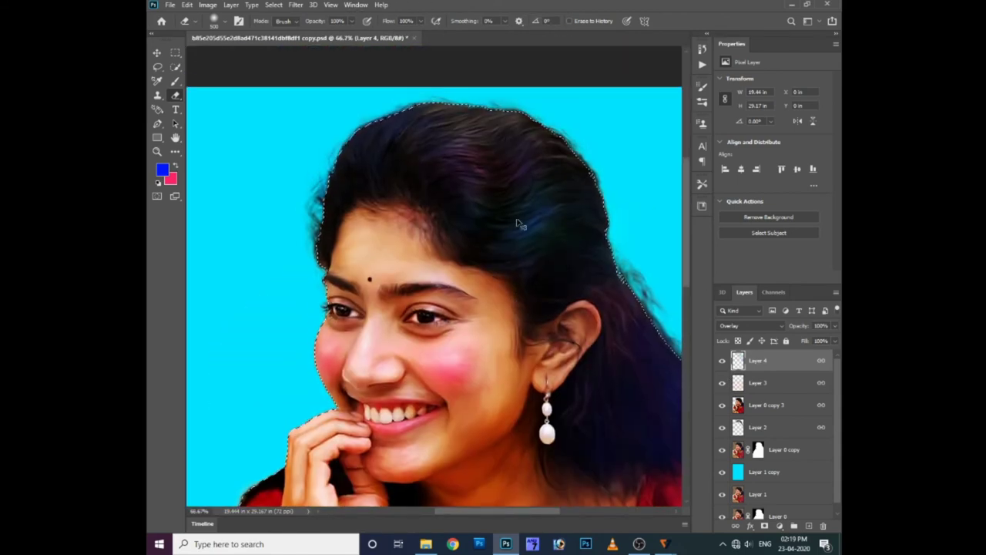
pyautogui.hotkey('ctrl', 'd')
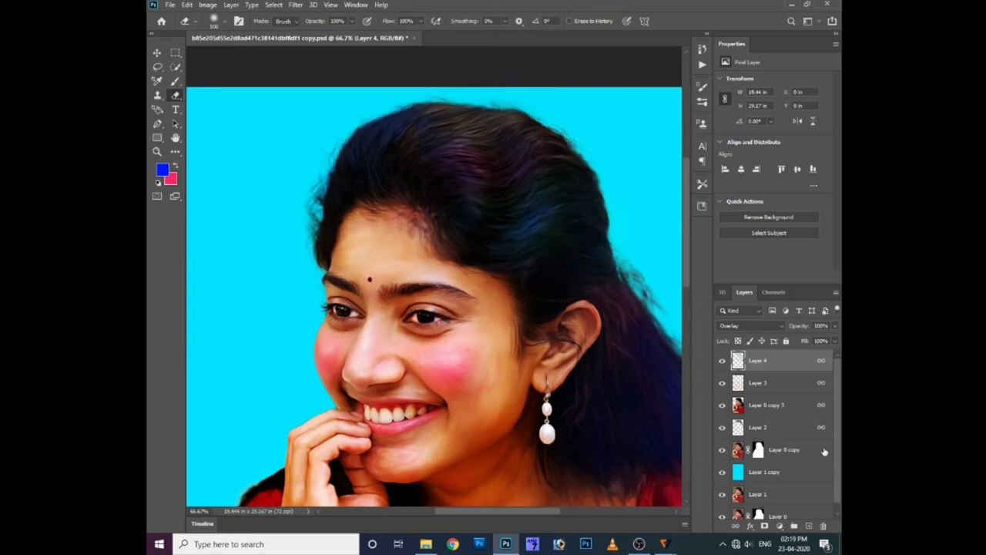
pyautogui.keyDown('ctrl'); pyautogui.click(738, 406); pyautogui.keyUp('ctrl')
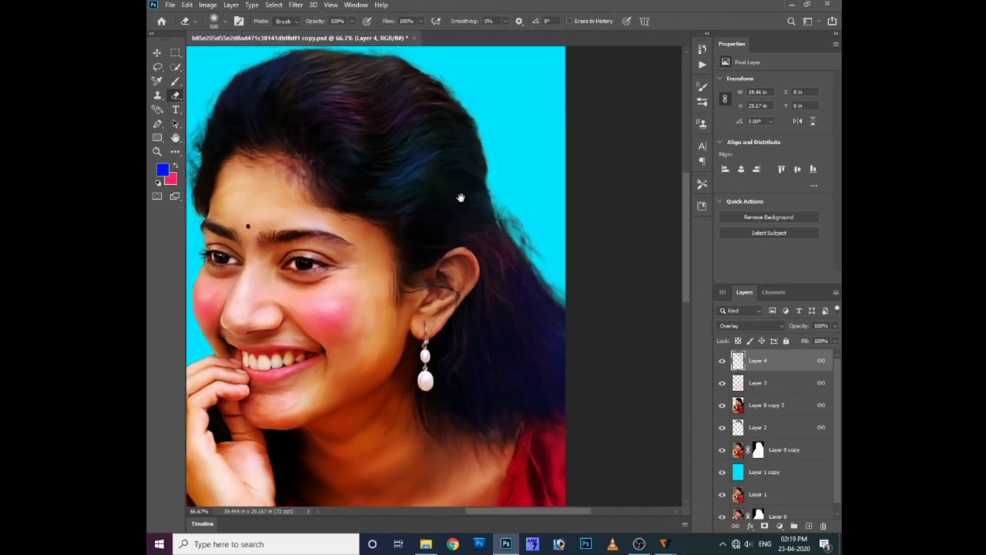
# Step: Erase the tint along the hair's edge on Layer 3, then deselect and return to the Move Tool
pyautogui.moveTo(586, 254); pyautogui.dragTo(462, 199)
pyautogui.hotkey('alt', '[')
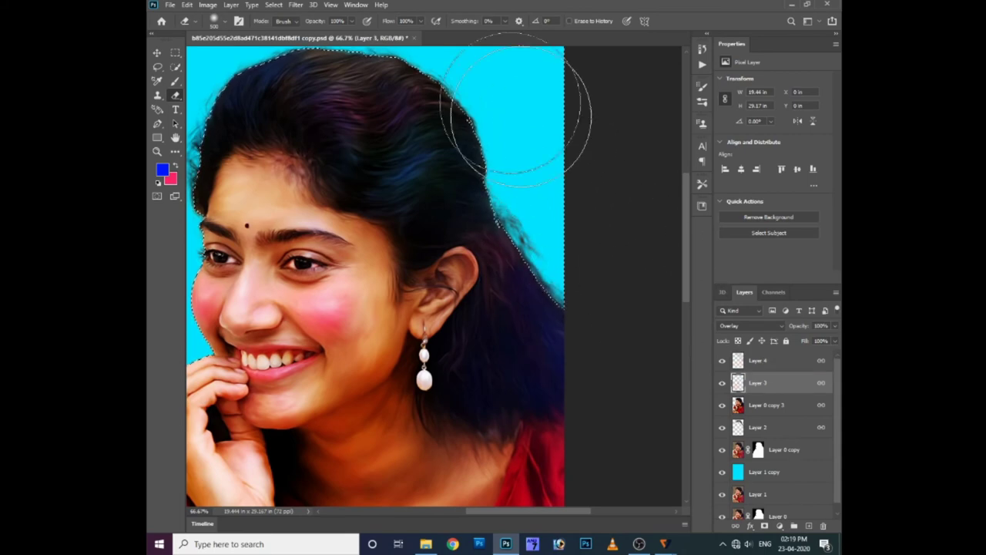
pyautogui.moveTo(438, 86); pyautogui.dragTo(523, 120)
pyautogui.hotkey('ctrl', 'd')
pyautogui.scroll(-3, 286, 275)
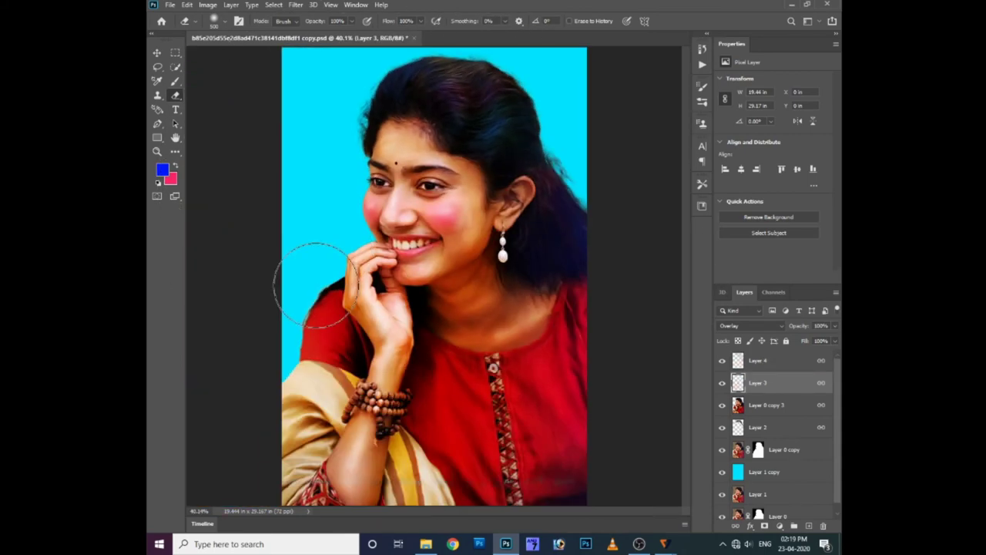
pyautogui.press('v')
pyautogui.scroll(5, 384, 348)
# Step: Smudge the red mark on the button on Layer 0 copy 3
pyautogui.scroll(-5, 403, 418)
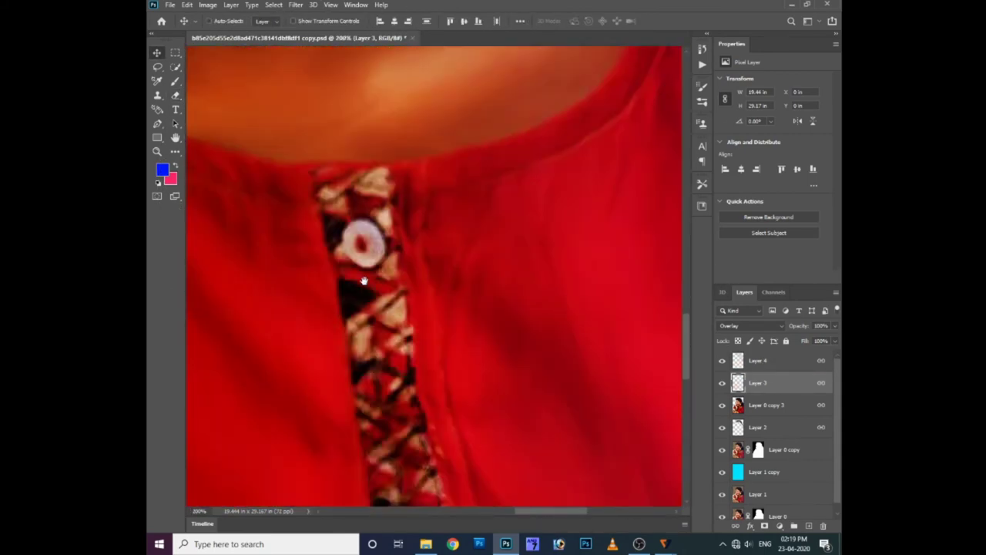
pyautogui.rightClick(310, 208)
pyautogui.press('o')
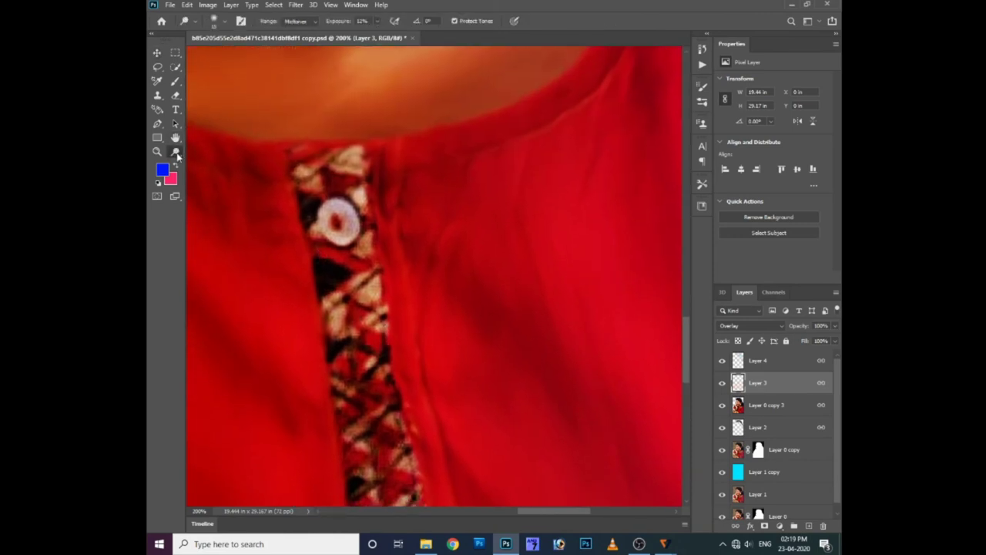
pyautogui.click(173, 152)
pyautogui.click(216, 368)
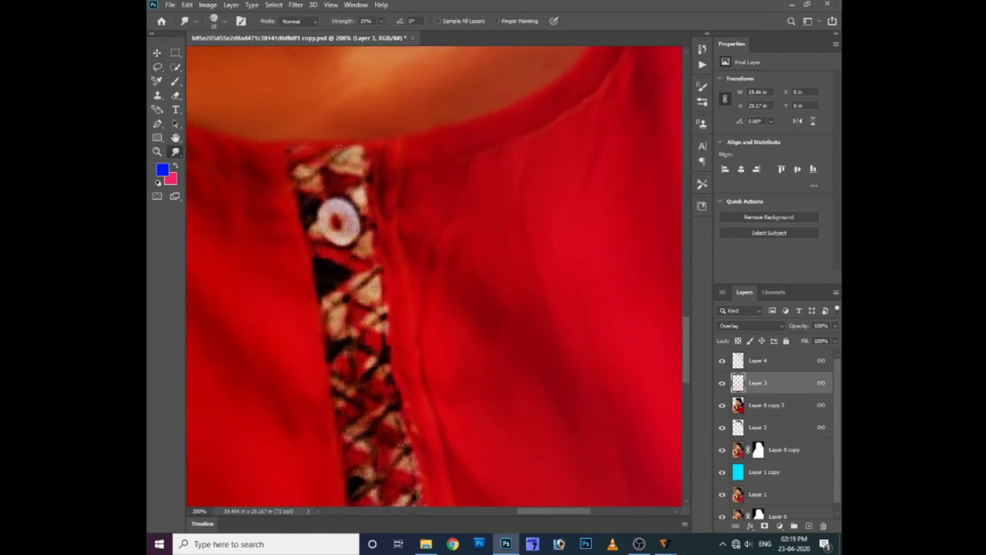
pyautogui.keyDown('ctrl'); pyautogui.rightClick(303, 173); pyautogui.keyUp('ctrl')
pyautogui.click(339, 183)
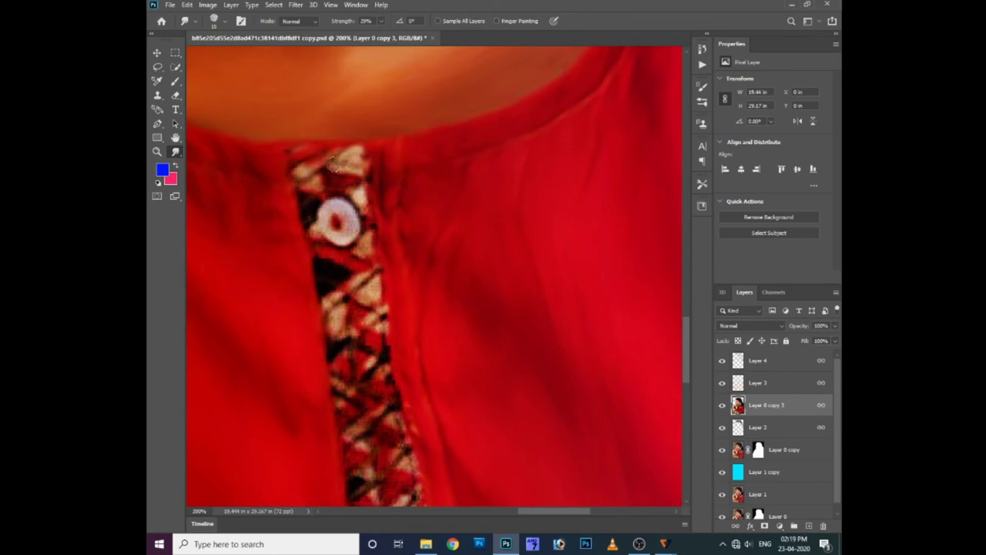
pyautogui.moveTo(333, 223); pyautogui.dragTo(307, 182)
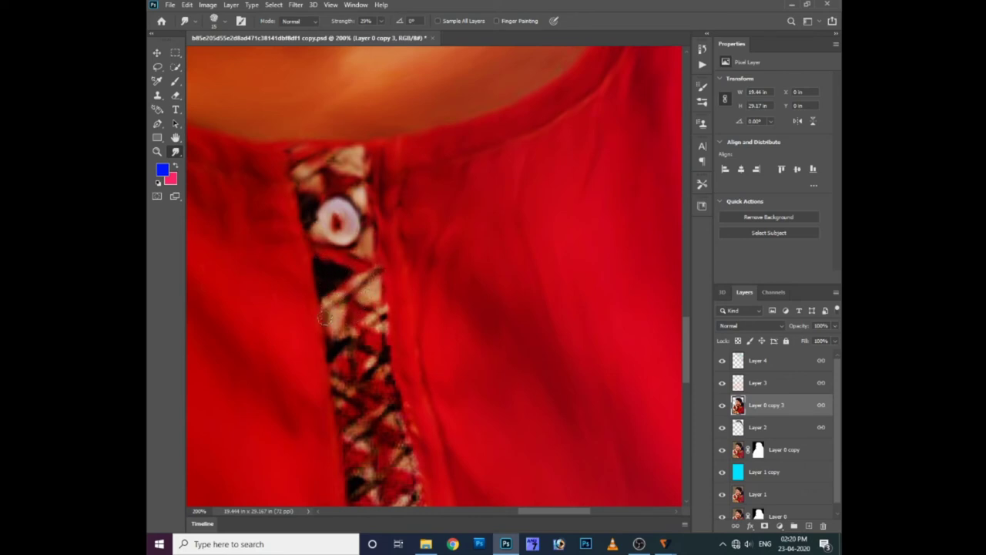
# Step: Smear the beige placket pattern and wipe out the HARI watermark near the bottom
pyautogui.scroll(-2, 366, 278)
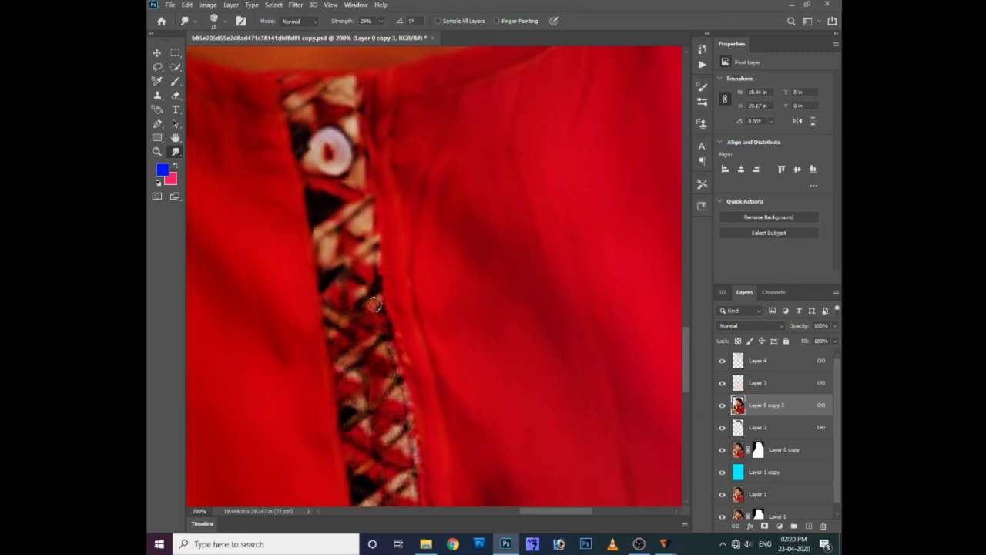
pyautogui.scroll(-2, 409, 381)
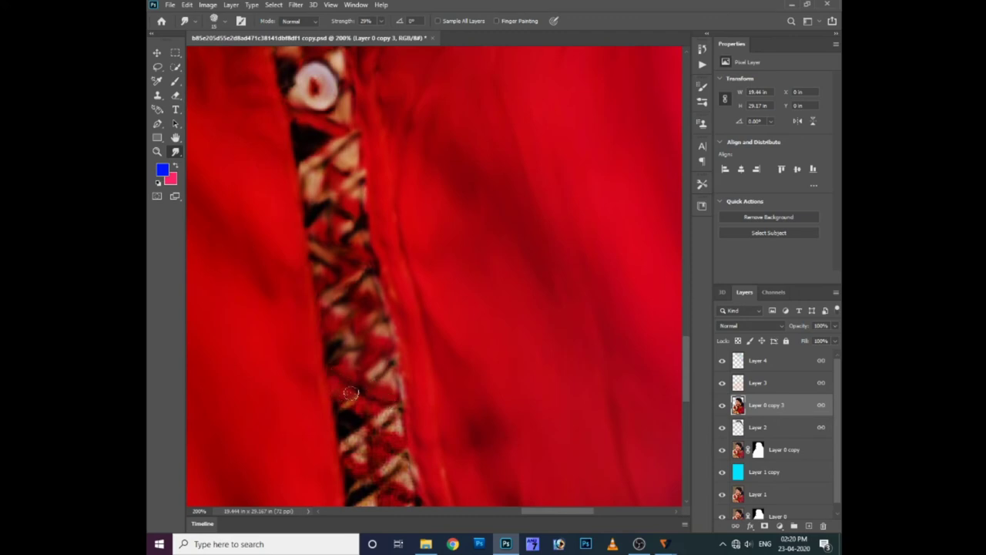
pyautogui.scroll(-2, 393, 403)
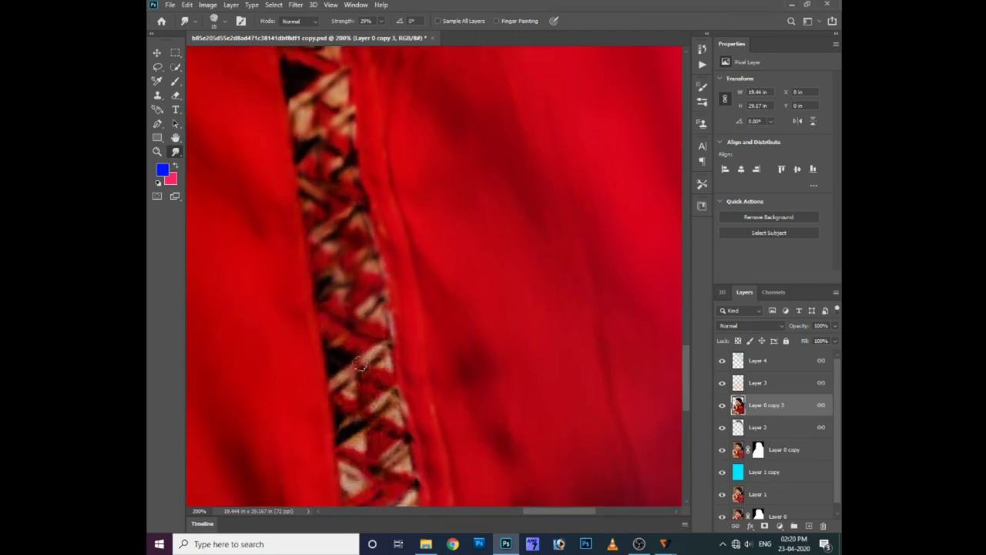
pyautogui.scroll(-2, 392, 357)
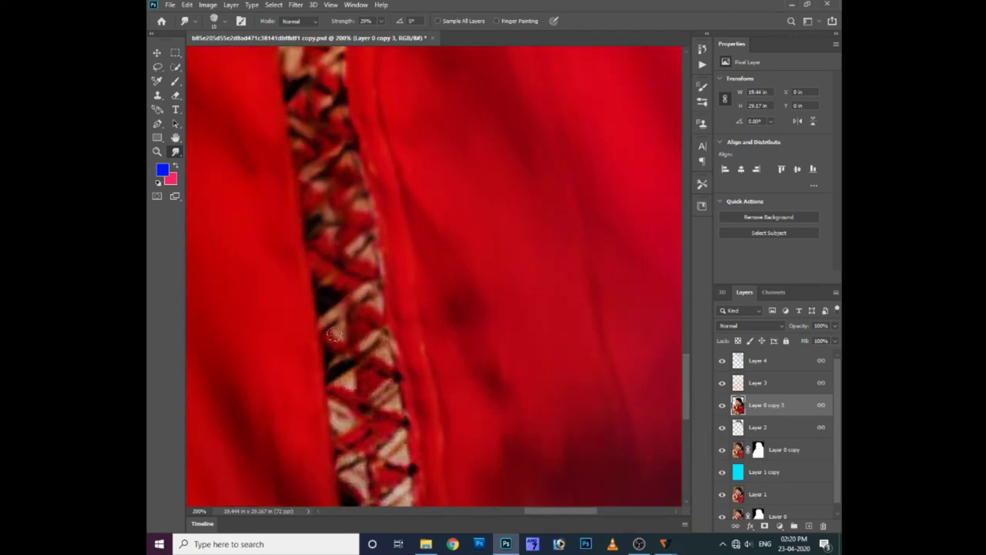
pyautogui.scroll(-2, 373, 339)
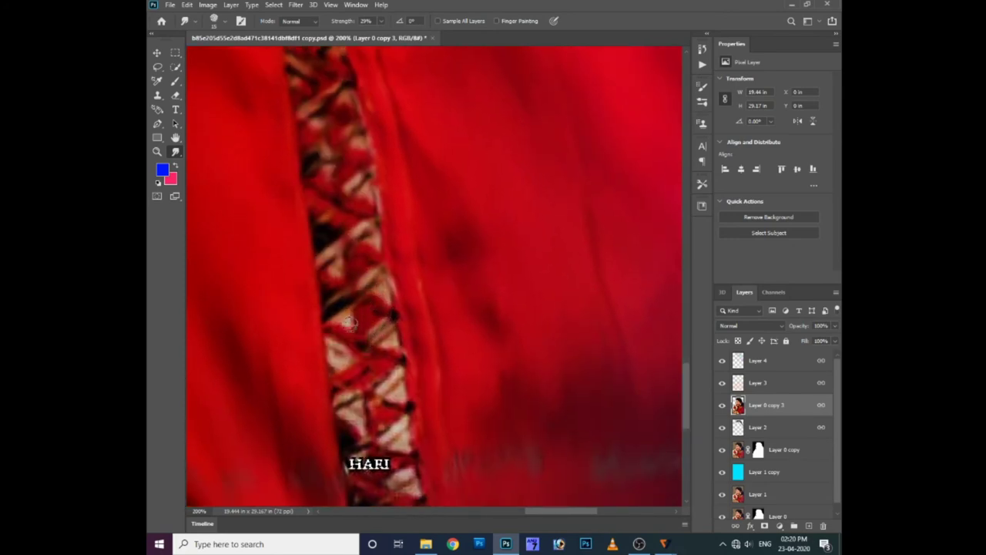
pyautogui.moveTo(349, 323); pyautogui.dragTo(366, 351)
pyautogui.scroll(-2, 393, 339)
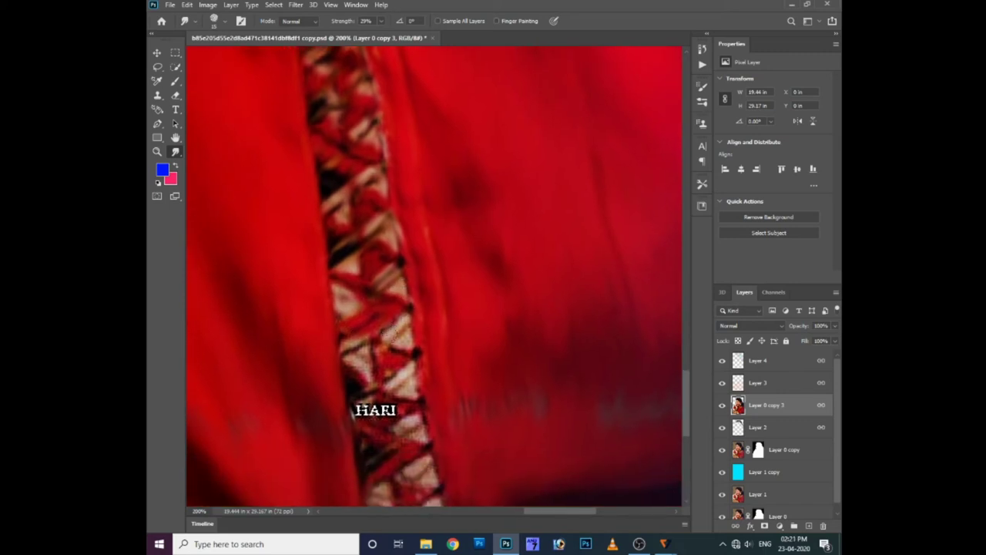
pyautogui.moveTo(343, 357)
pyautogui.mouseDown()
pyautogui.moveTo(363, 352)
pyautogui.moveTo(385, 364)
pyautogui.mouseUp()
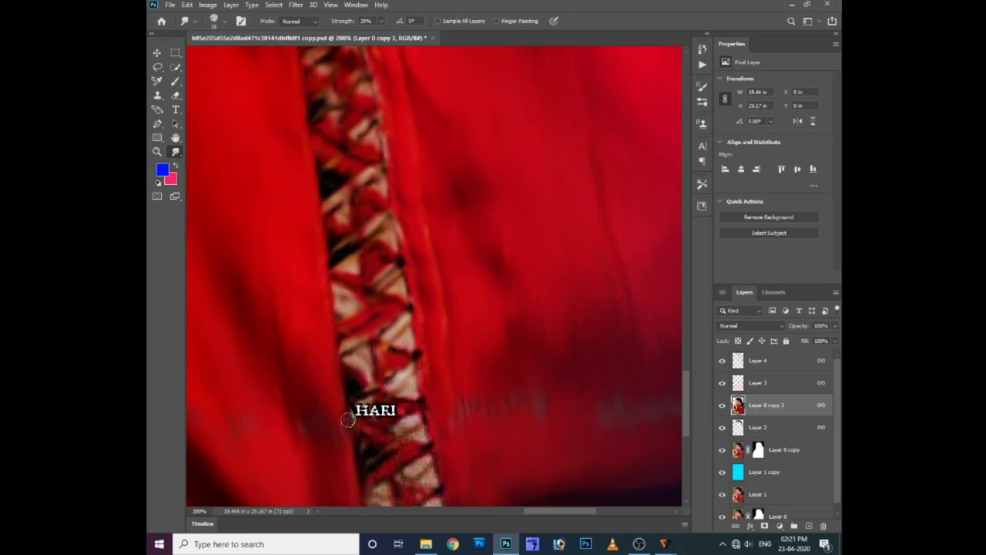
pyautogui.moveTo(349, 420)
pyautogui.mouseDown()
pyautogui.moveTo(361, 404)
pyautogui.moveTo(419, 424)
pyautogui.mouseUp()
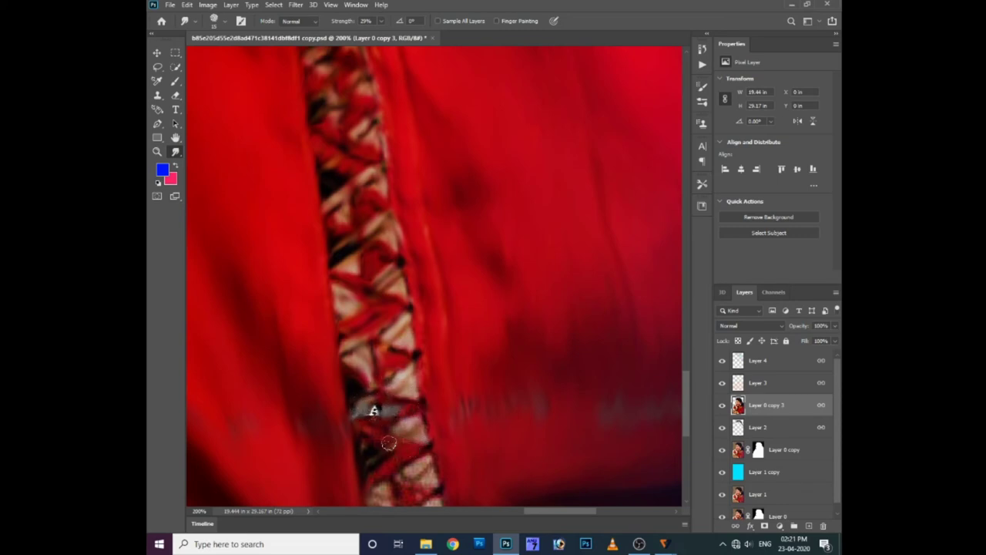
pyautogui.moveTo(372, 461); pyautogui.dragTo(348, 374)
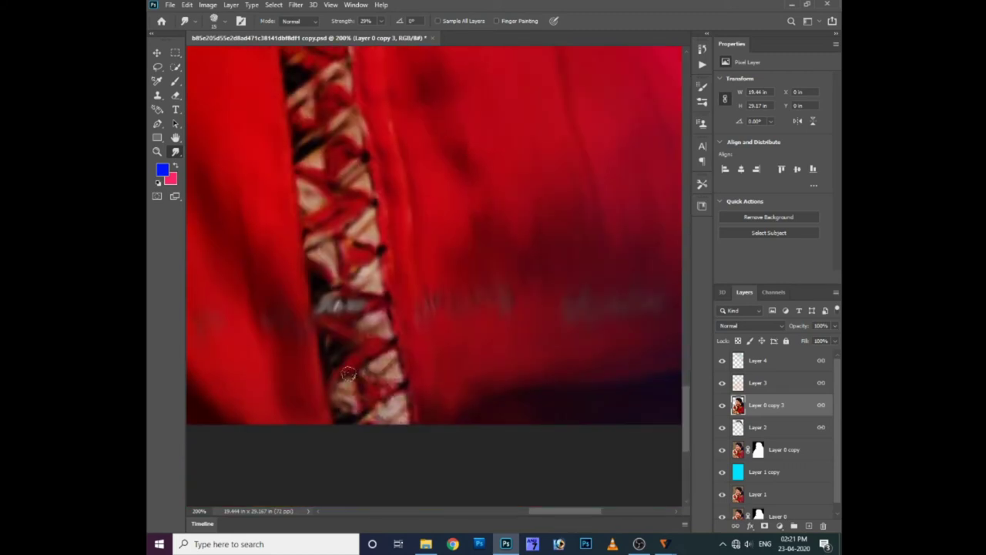
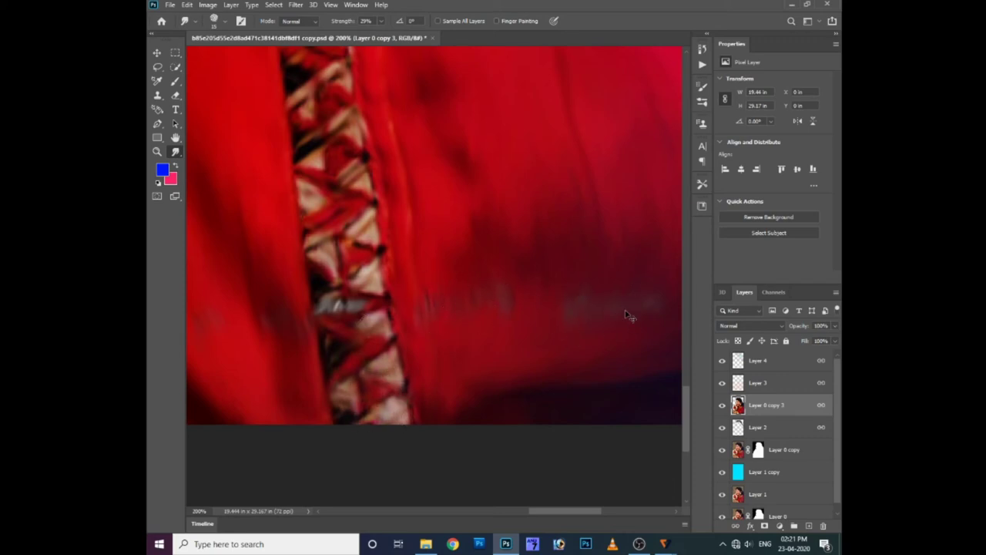
# Step: Fit the smudged portrait on screen, make Layer 3 active, and start a new document
pyautogui.hotkey('ctrl', '0')
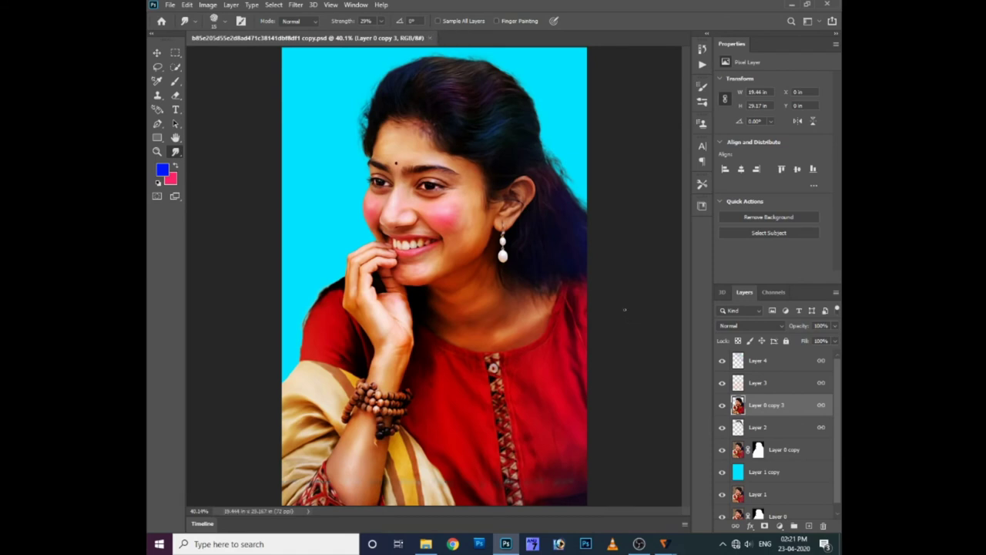
pyautogui.press('v')
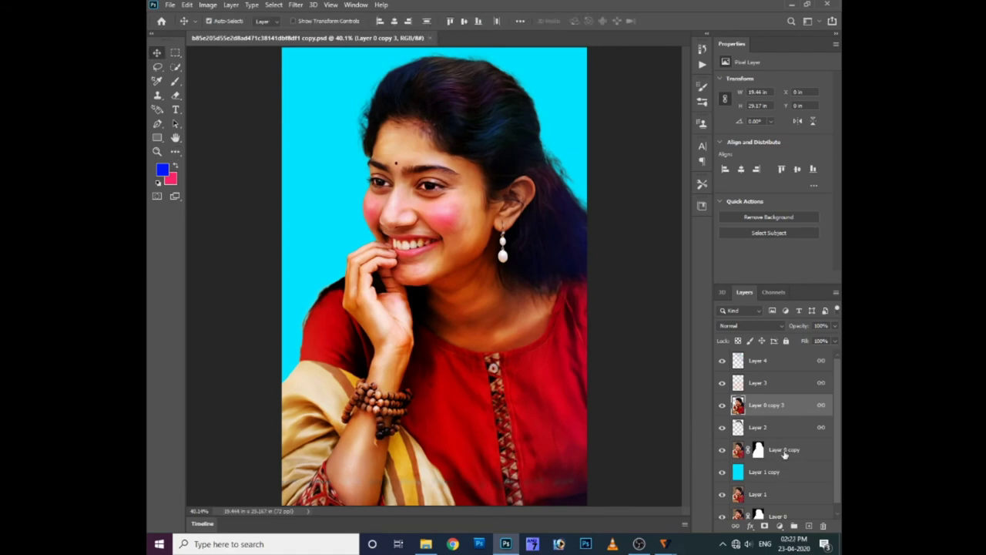
pyautogui.keyDown('ctrl'); pyautogui.click(784, 451); pyautogui.keyUp('ctrl')
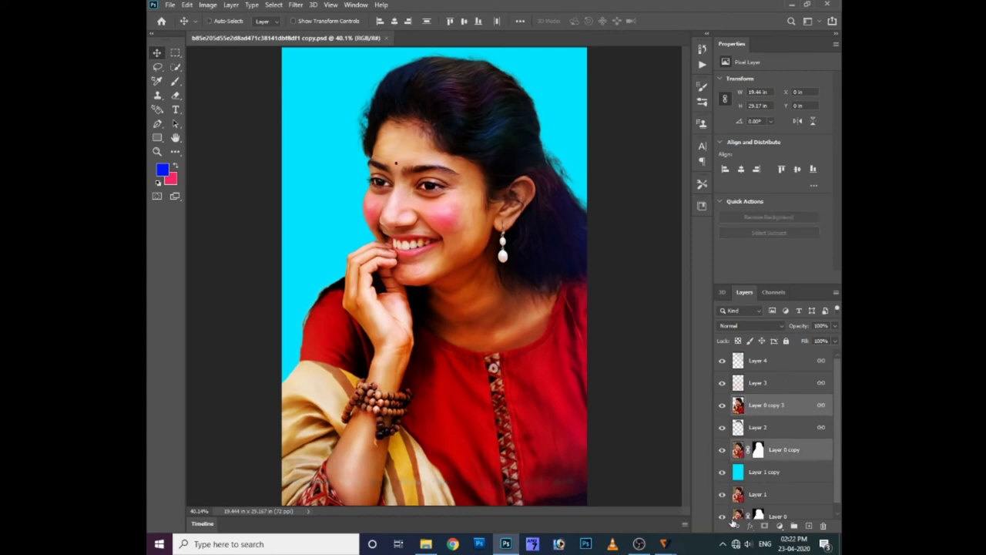
pyautogui.keyDown('ctrl'); pyautogui.click(428, 209); pyautogui.keyUp('ctrl')
pyautogui.hotkey('ctrl', '-')
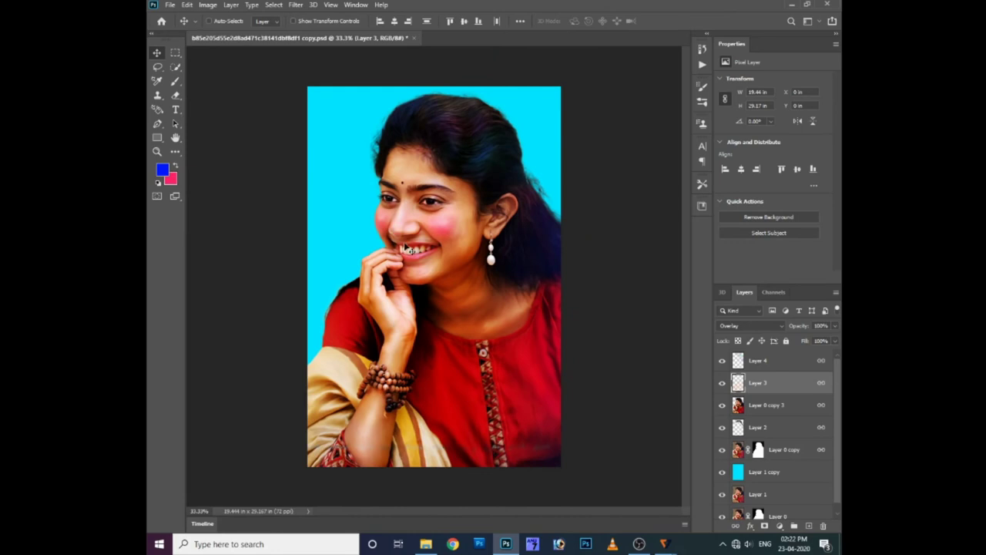
pyautogui.press('ctrl')
pyautogui.hotkey('ctrl', 'n')
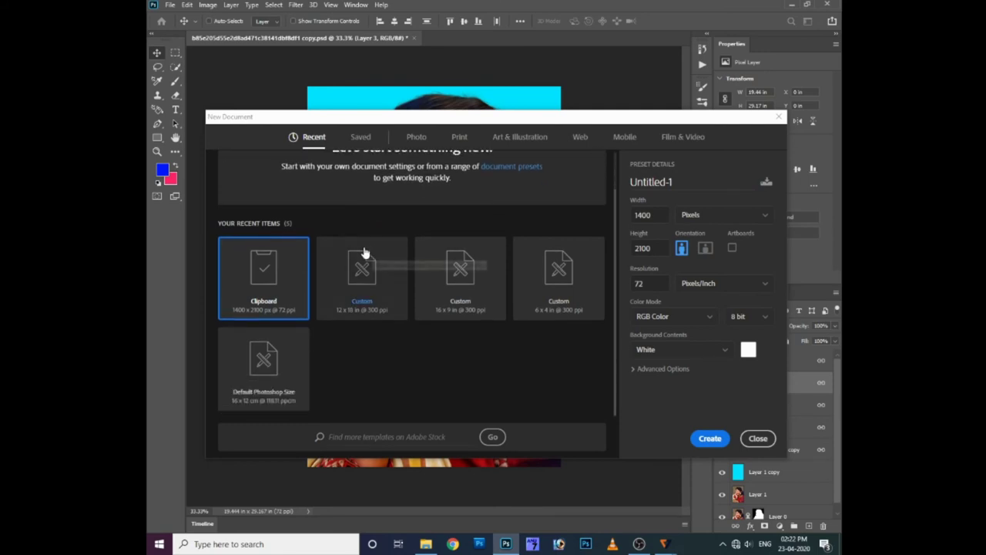
# Step: Create a default-size 16 × 12 cm white document at 300 pixels/inch
pyautogui.scroll(-1, 356, 256)
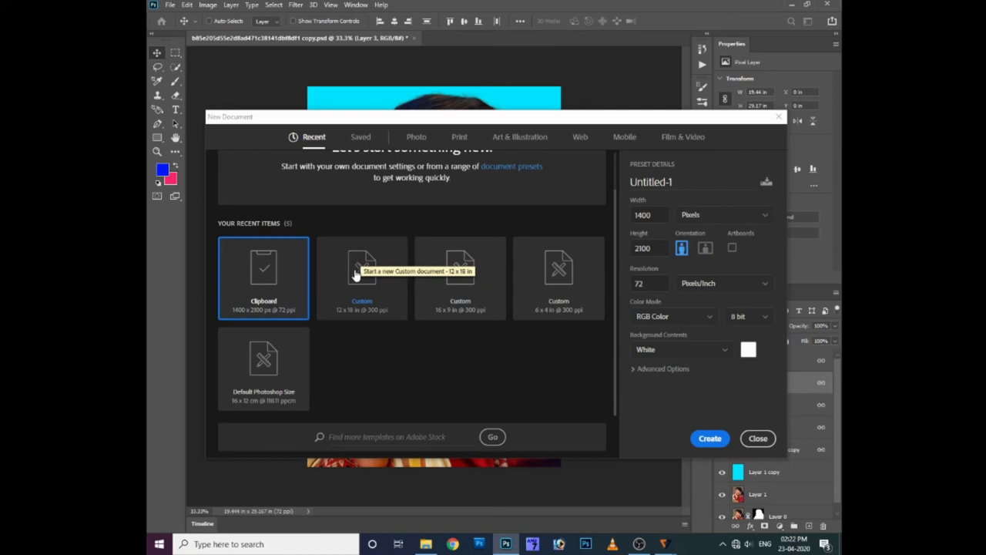
pyautogui.click(277, 362)
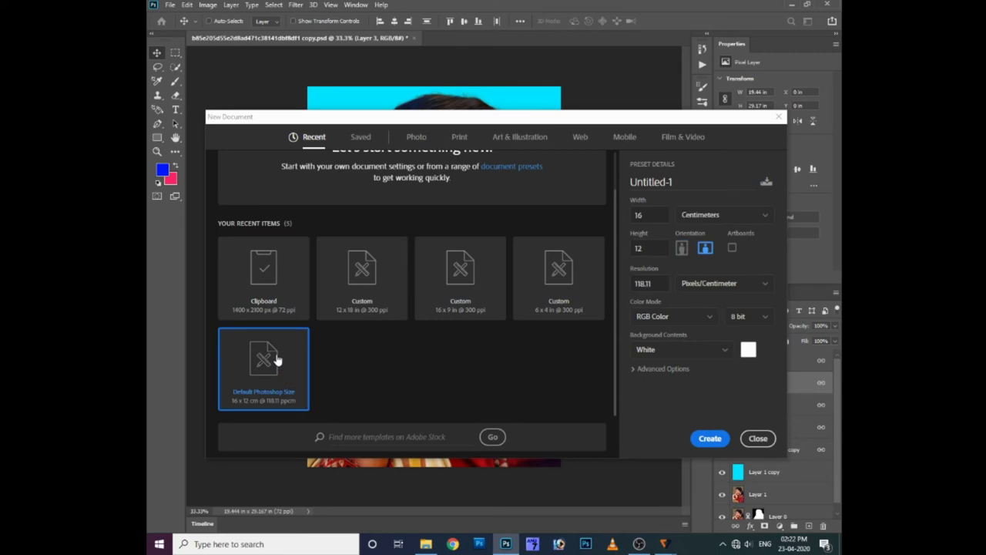
pyautogui.click(727, 283)
pyautogui.click(704, 302)
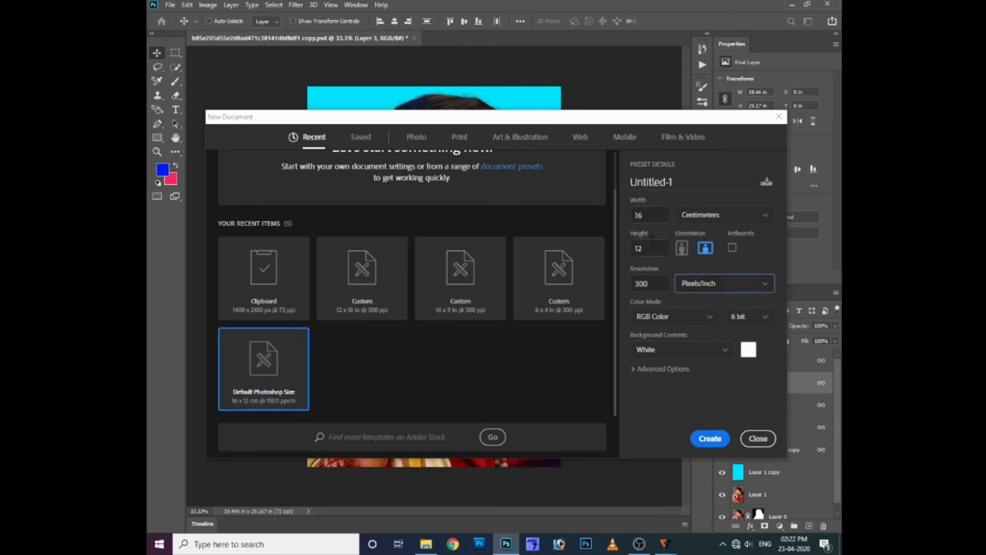
pyautogui.click(715, 438)
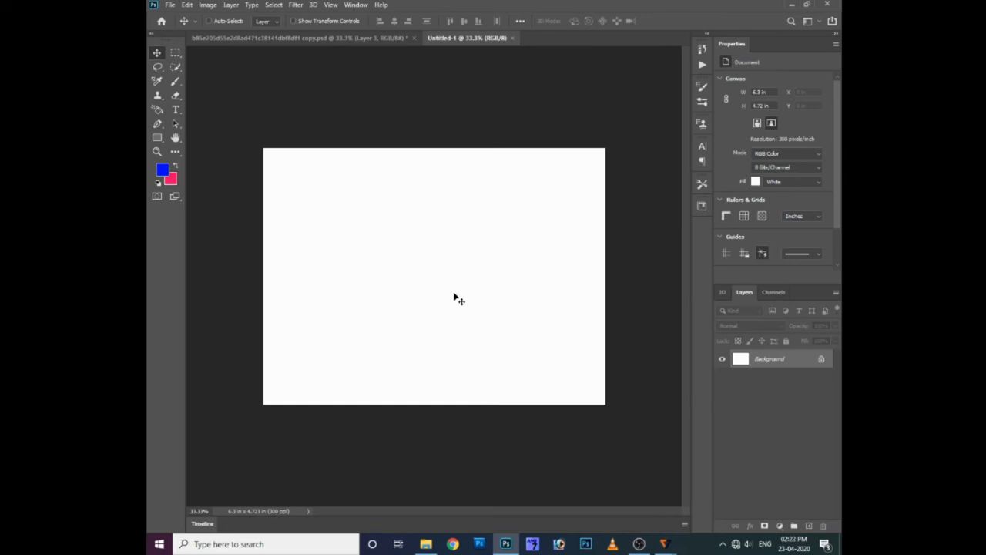
# Step: Rotate Untitled-1 90° to portrait and drag the Layer 4 portrait onto it
pyautogui.click(208, 5)
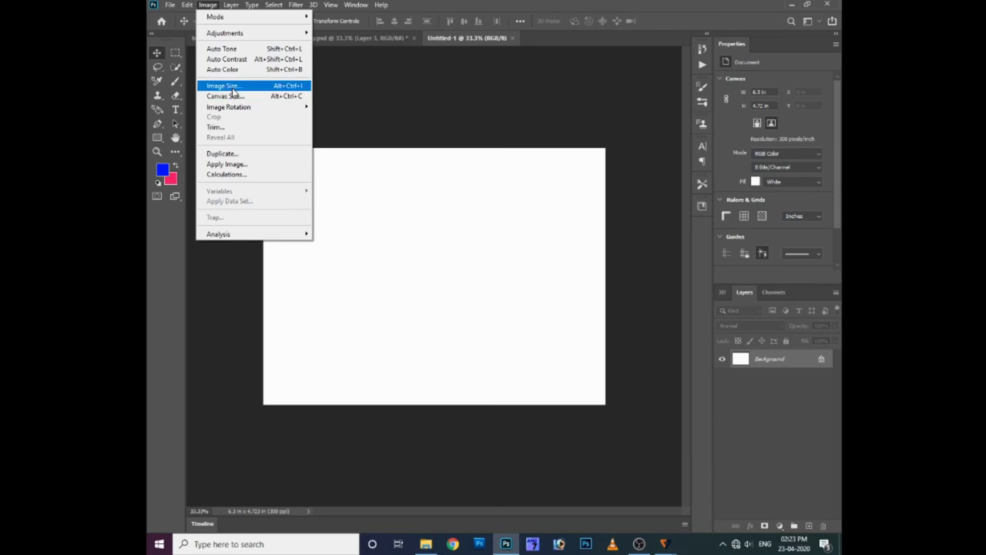
pyautogui.moveTo(228, 107)
pyautogui.click(348, 119)
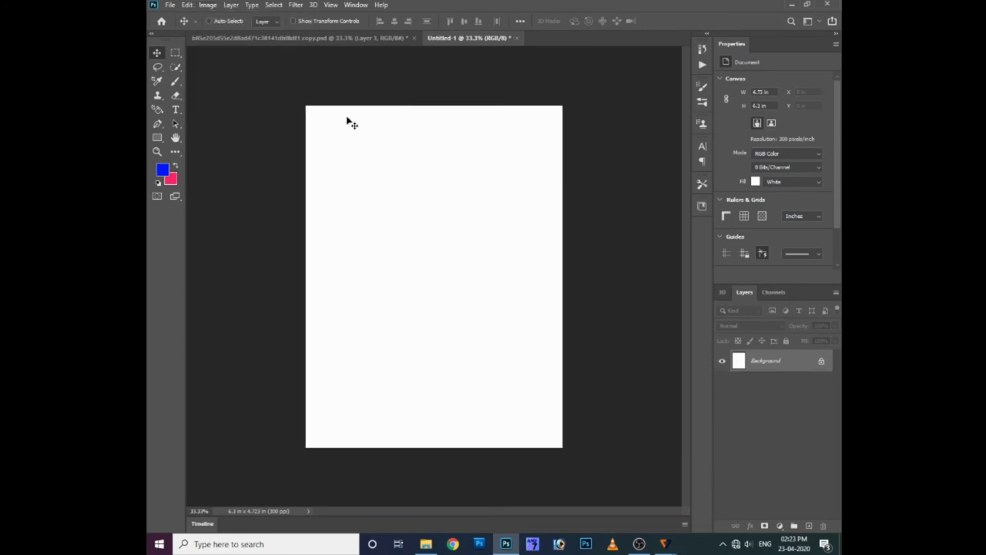
pyautogui.click(308, 38)
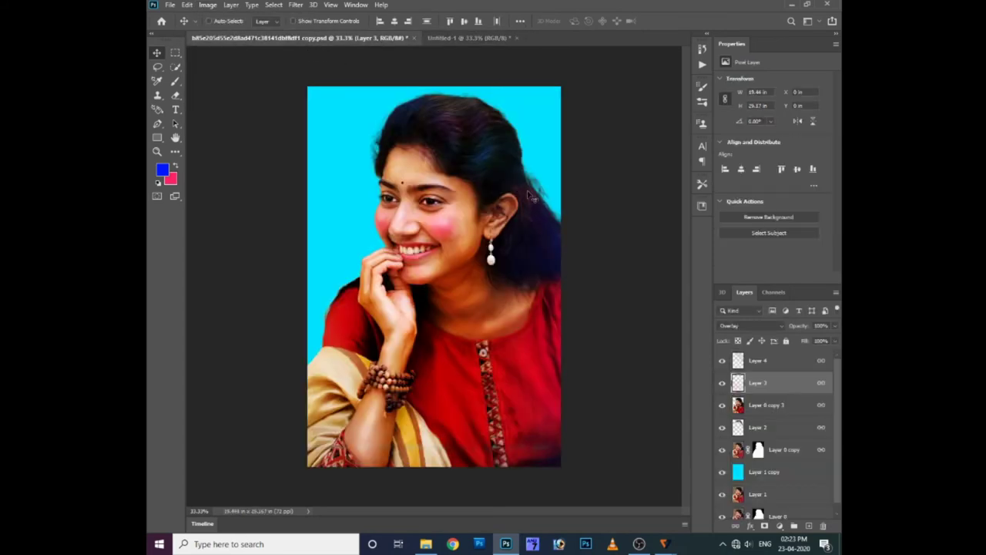
pyautogui.keyDown('ctrl'); pyautogui.click(490, 151); pyautogui.keyUp('ctrl')
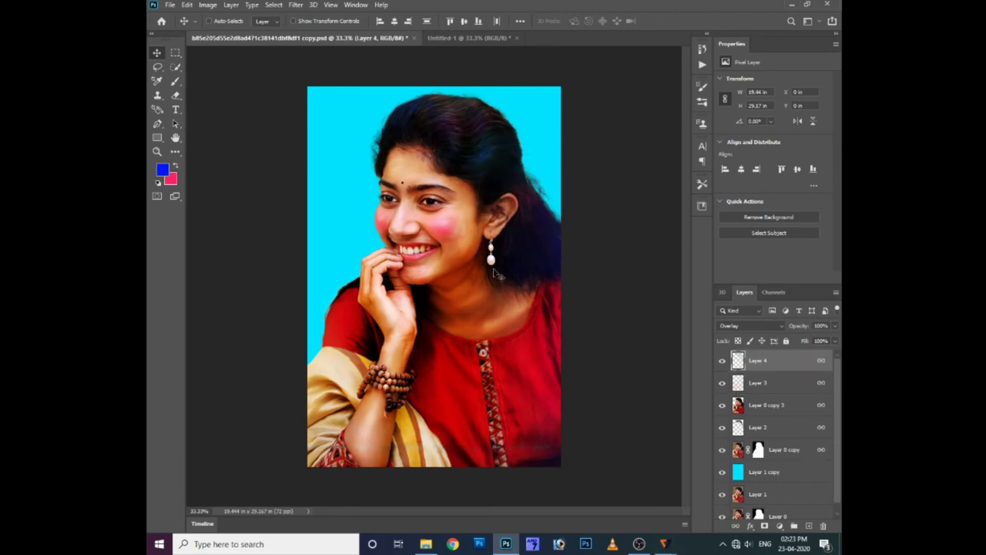
pyautogui.moveTo(462, 240); pyautogui.dragTo(455, 43)
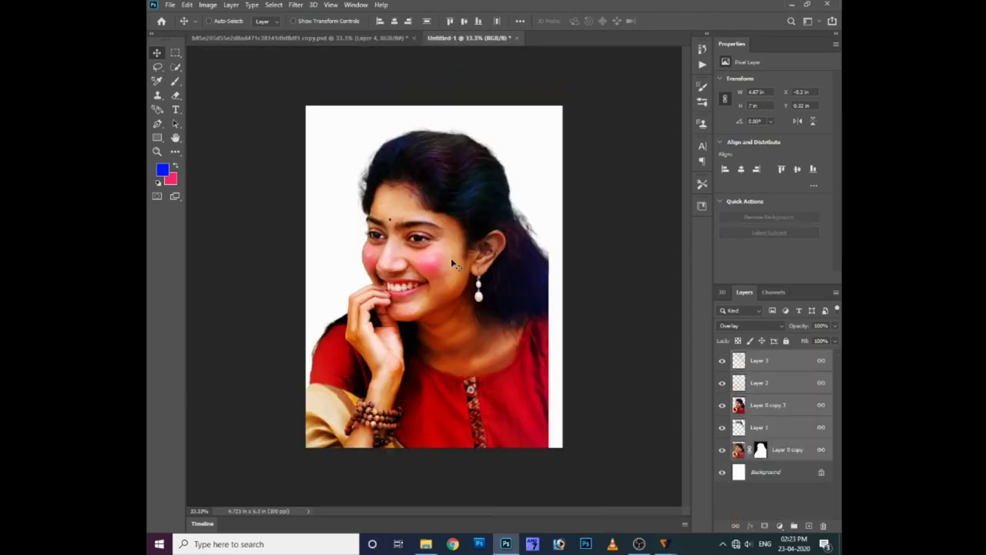
pyautogui.moveTo(456, 44)
pyautogui.mouseDown()
pyautogui.moveTo(490, 258)
pyautogui.moveTo(485, 286)
pyautogui.mouseUp()
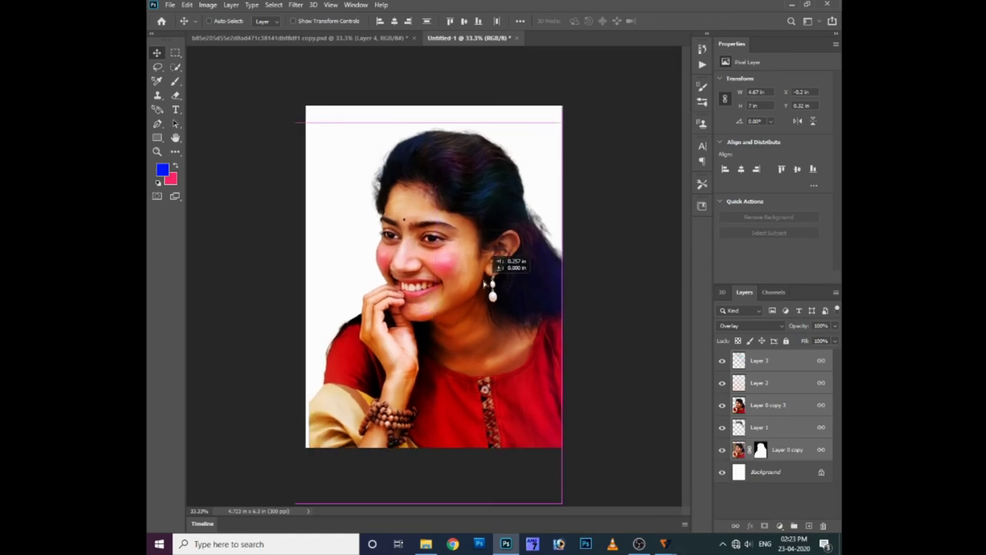
pyautogui.moveTo(485, 285); pyautogui.dragTo(487, 289)
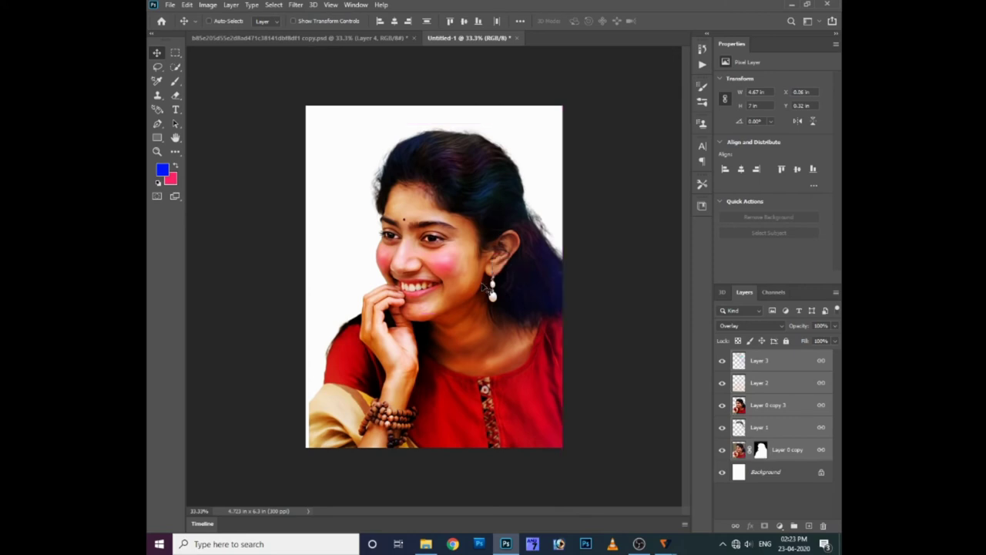
# Step: Scale the portrait up slightly so it fills the canvas
pyautogui.hotkey('ctrl', 't')
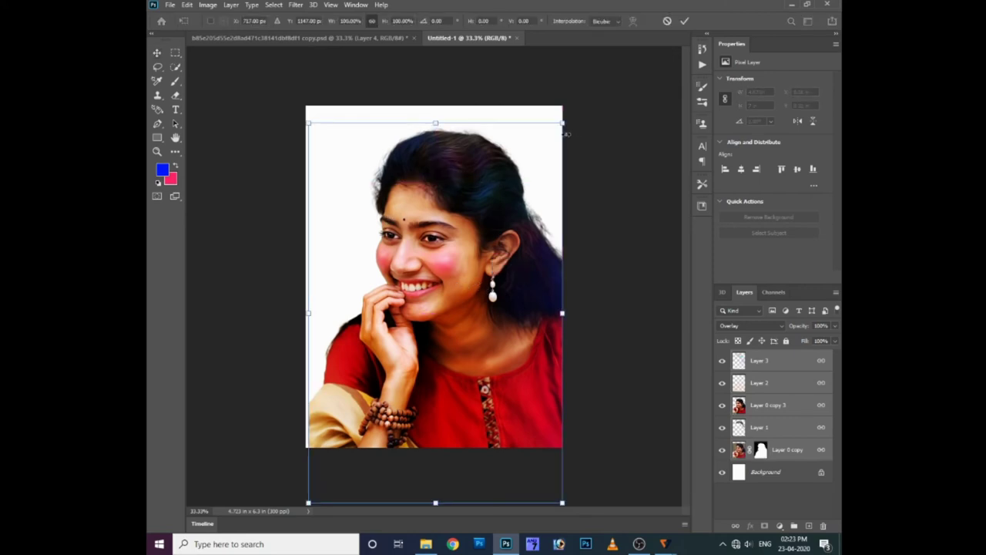
pyautogui.moveTo(563, 122); pyautogui.dragTo(567, 120)
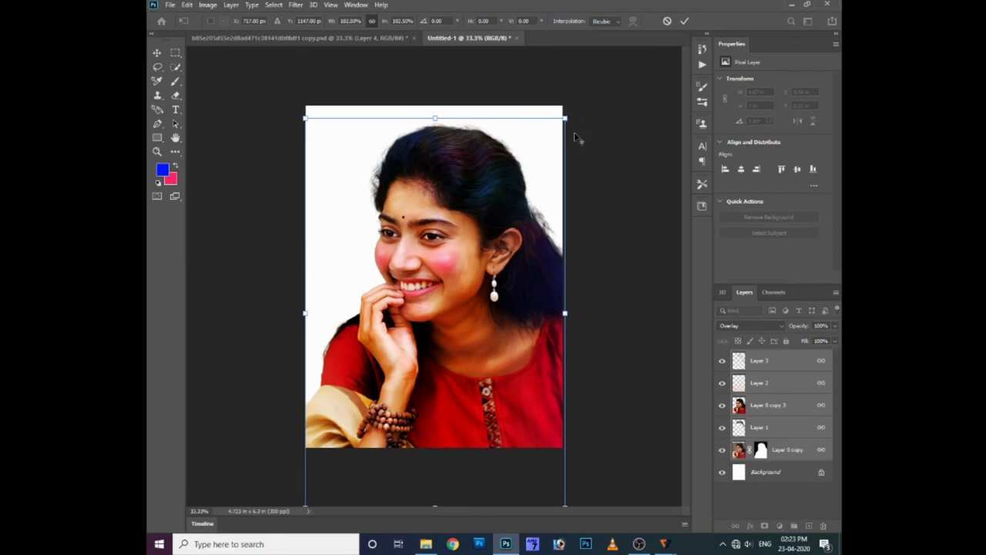
pyautogui.press('Return')
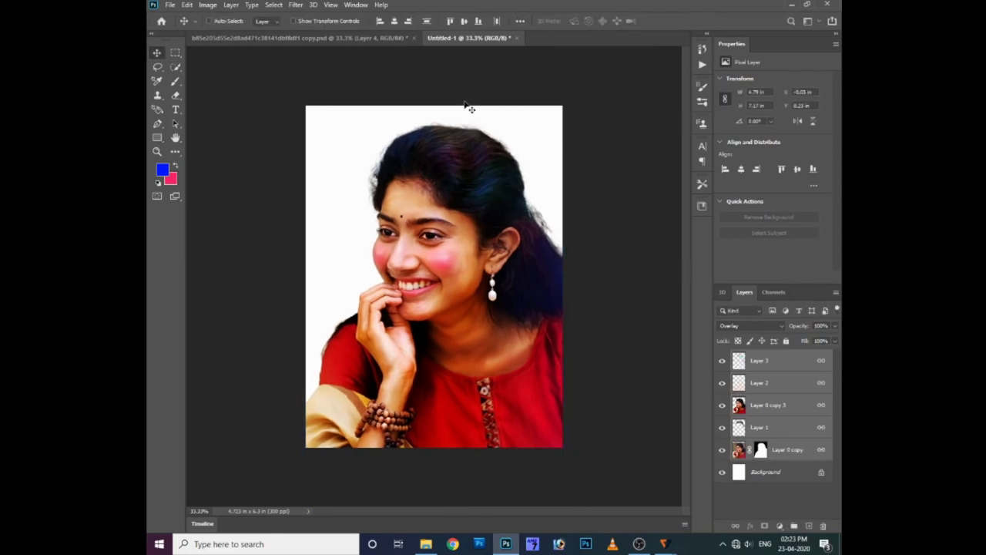
# Step: Close the original photo without saving and make Layer 2 active
pyautogui.click(357, 40)
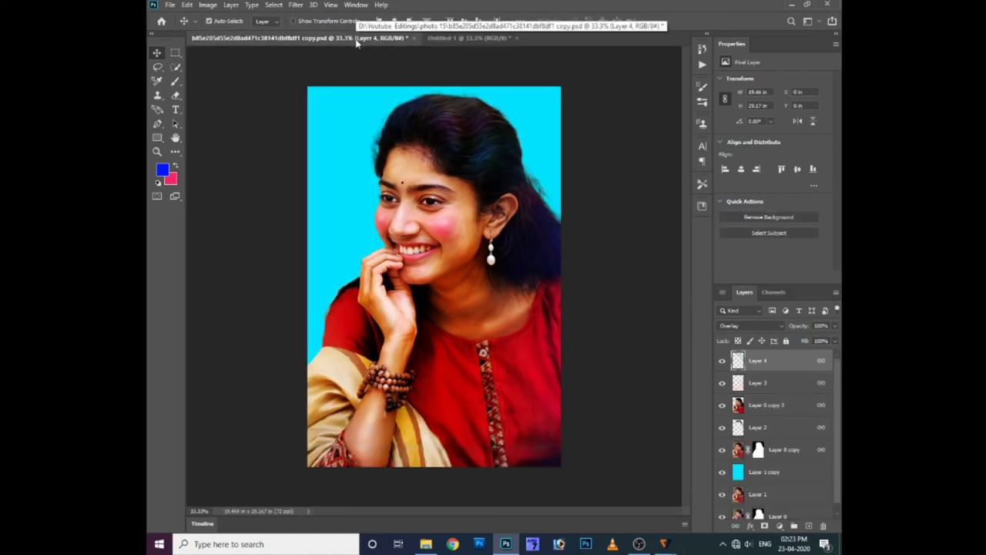
pyautogui.hotkey('ctrl', 'w')
pyautogui.press('n')
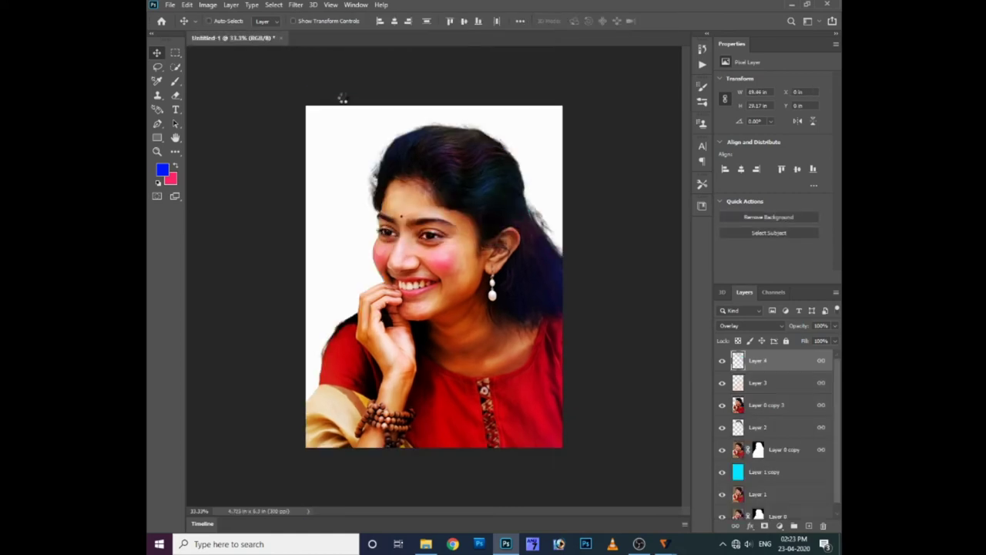
pyautogui.rightClick(430, 205)
pyautogui.click(450, 209)
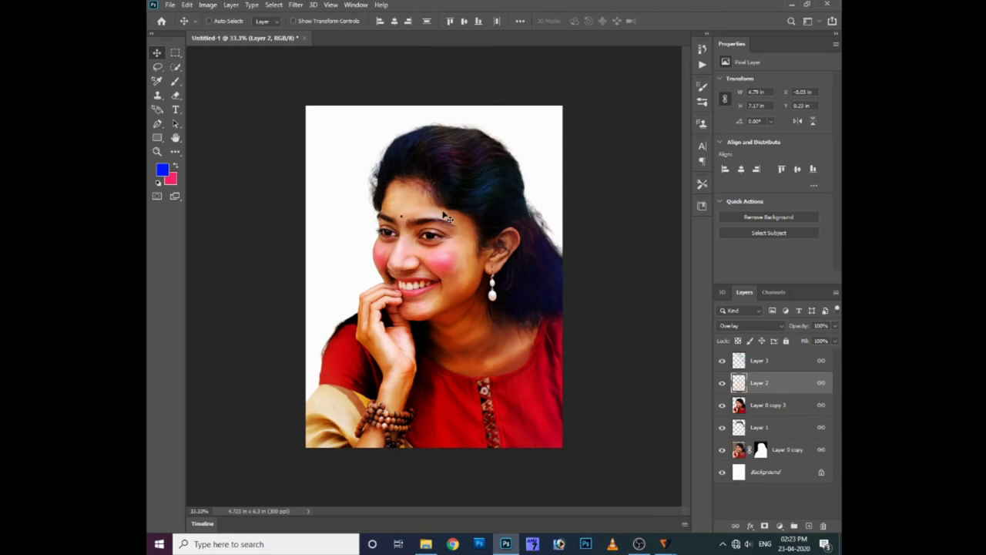
pyautogui.hotkey('ctrl', 'o')
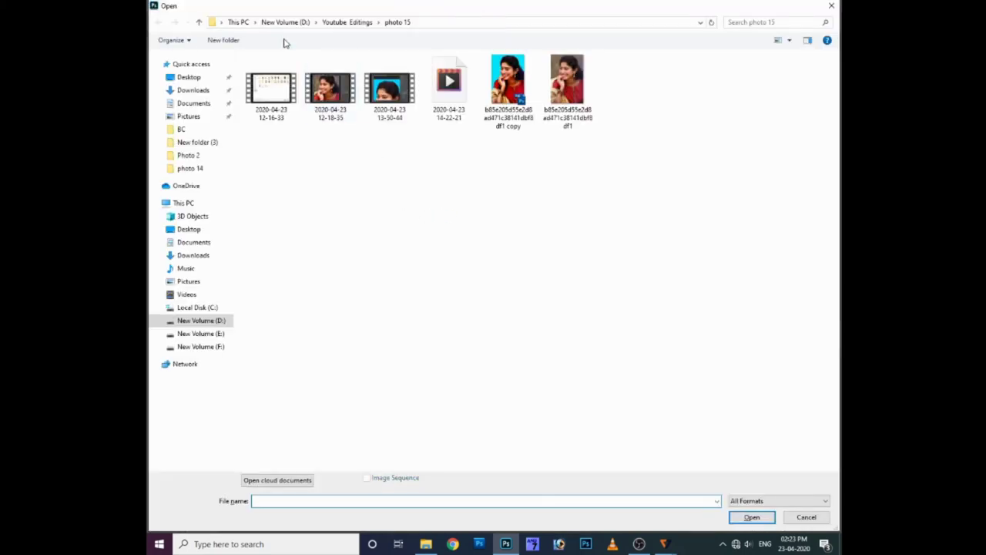
# Step: Open the orange-pink abstract, free-fonts and marine blue wall textures from Youtube Editings > BC
pyautogui.click(349, 22)
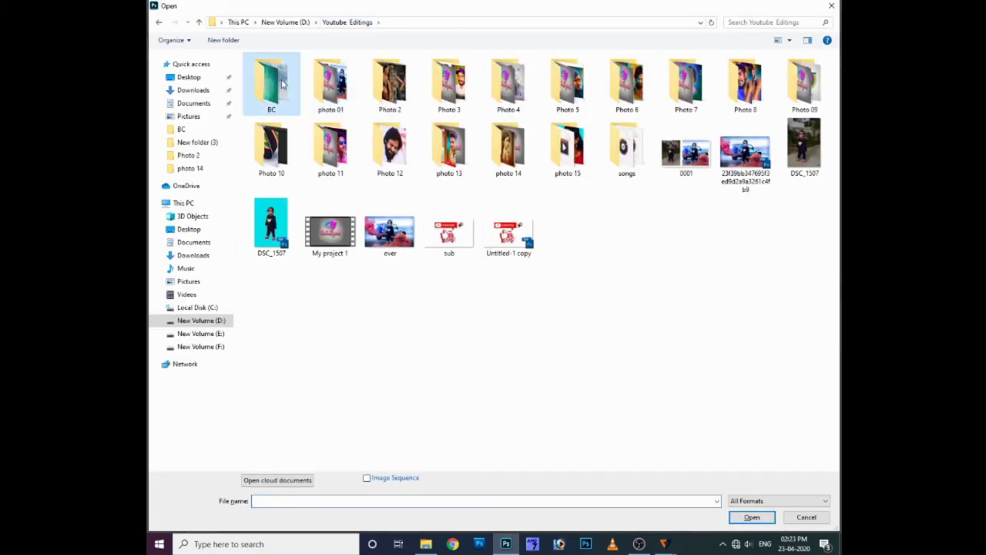
pyautogui.doubleClick(282, 83)
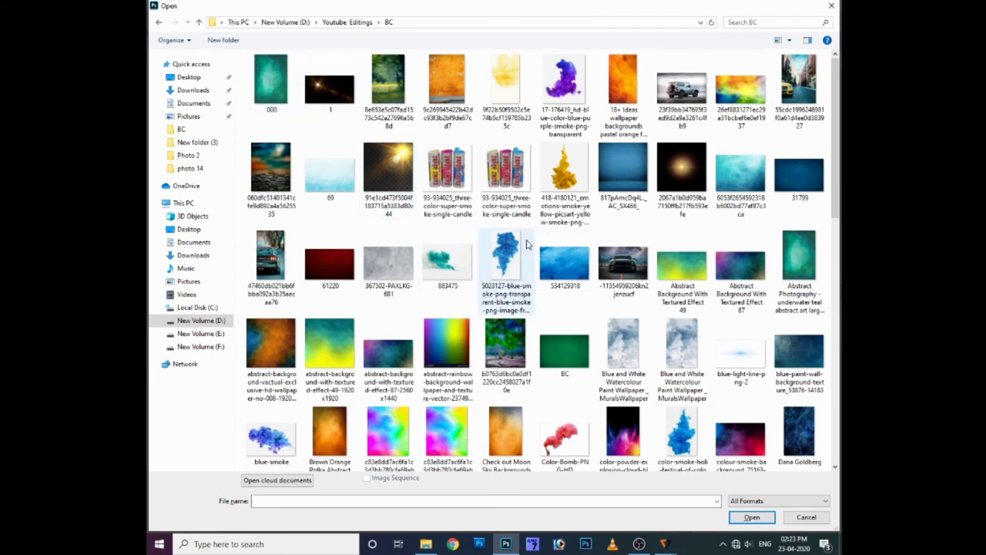
pyautogui.scroll(-2, 437, 243)
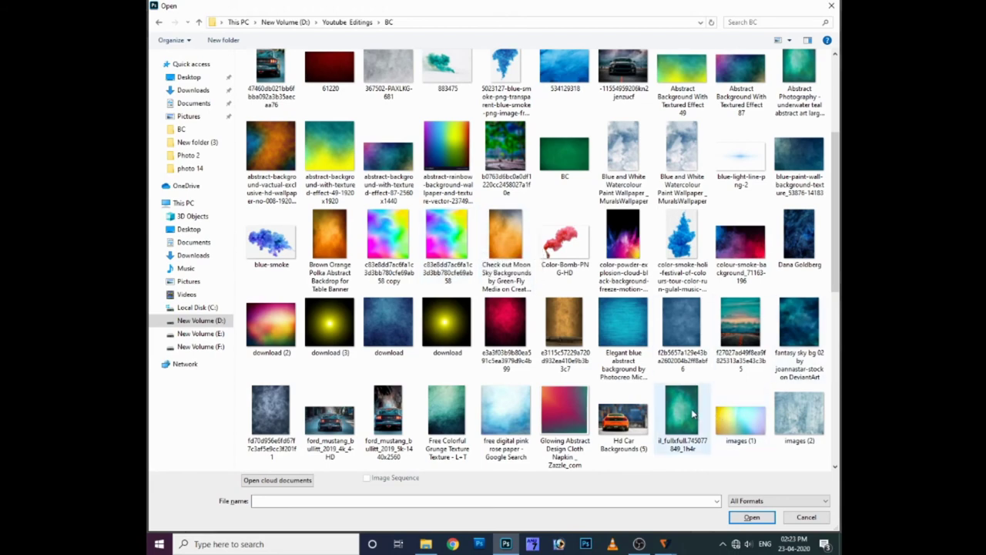
pyautogui.scroll(-3, 692, 415)
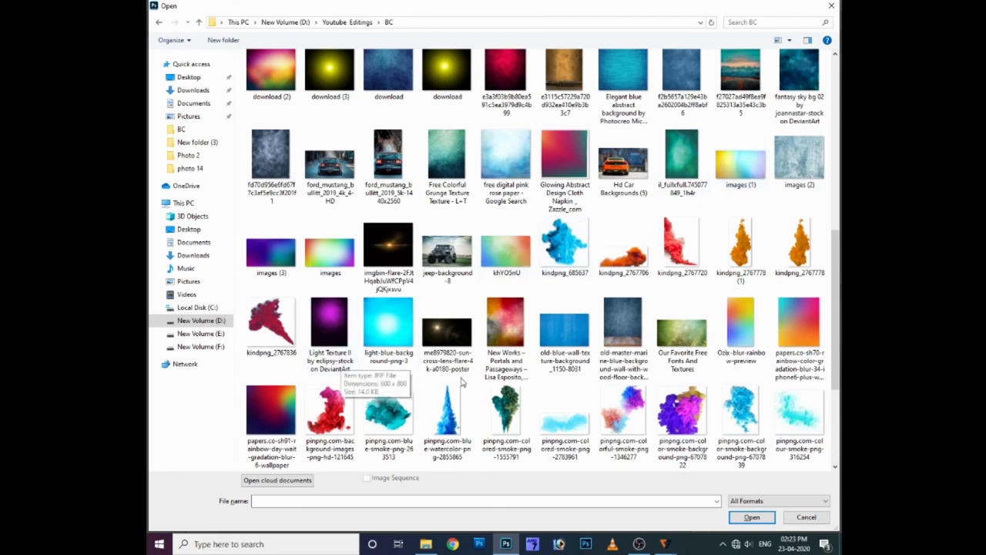
pyautogui.click(510, 346)
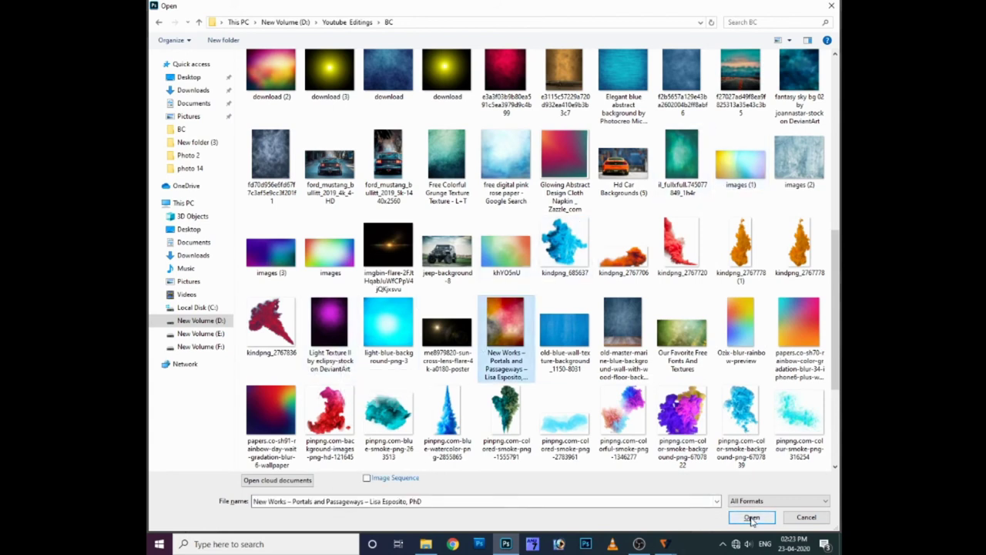
pyautogui.keyDown('ctrl'); pyautogui.click(693, 362); pyautogui.keyUp('ctrl')
pyautogui.keyDown('ctrl'); pyautogui.click(637, 345); pyautogui.keyUp('ctrl')
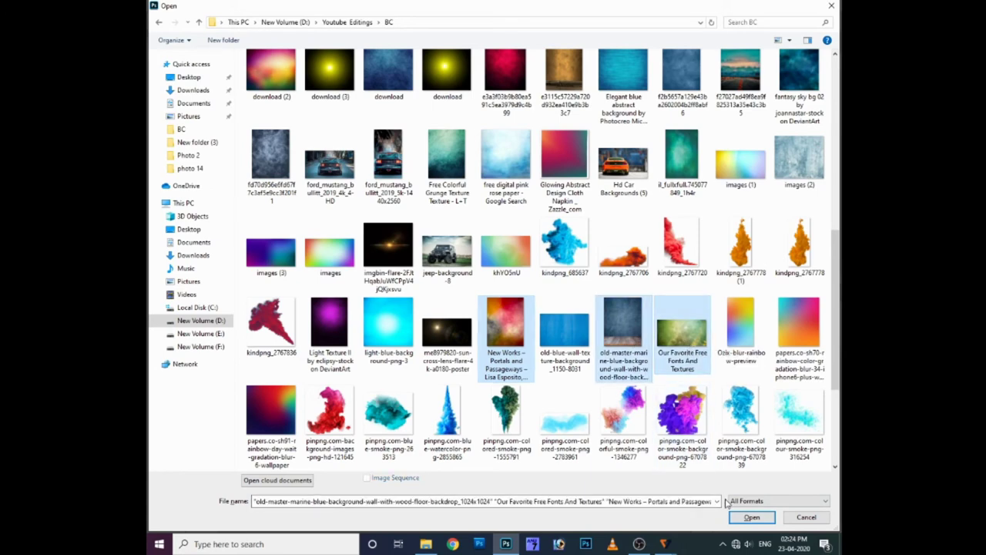
pyautogui.click(741, 516)
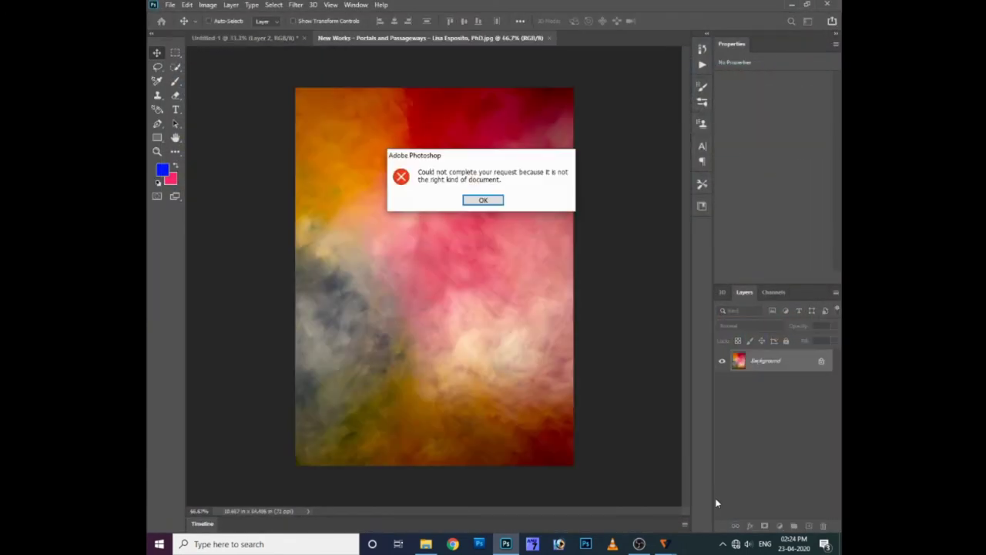
# Step: Dismiss the error and close both texture documents without saving
pyautogui.press('Return')
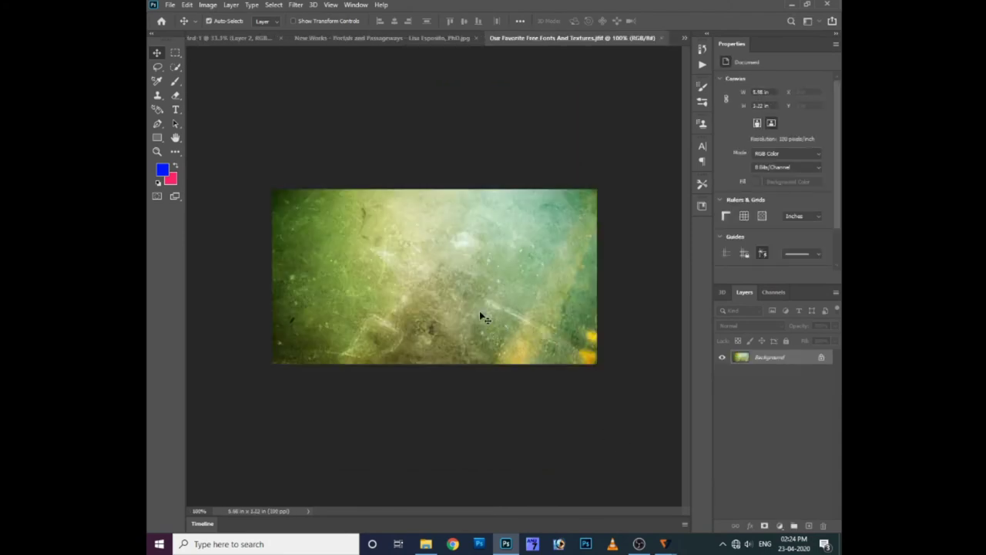
pyautogui.hotkey('ctrl', 'w')
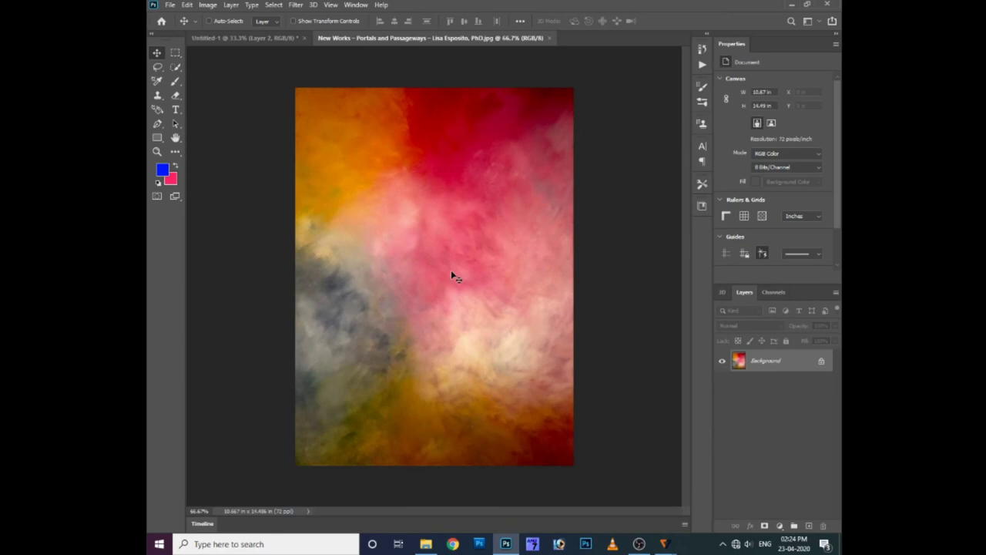
pyautogui.hotkey('ctrl', 'BackSpace')
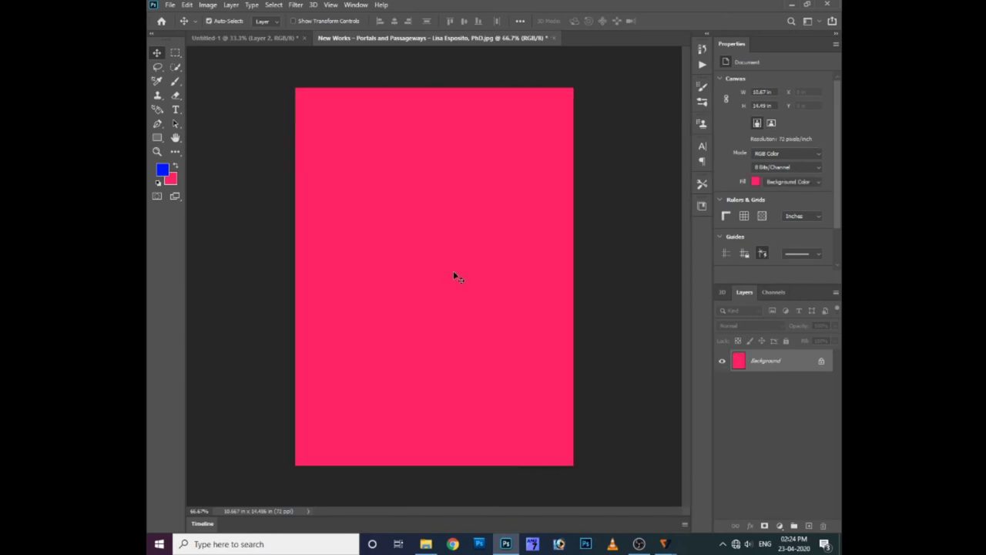
pyautogui.hotkey('ctrl', 'w')
pyautogui.click(487, 199)
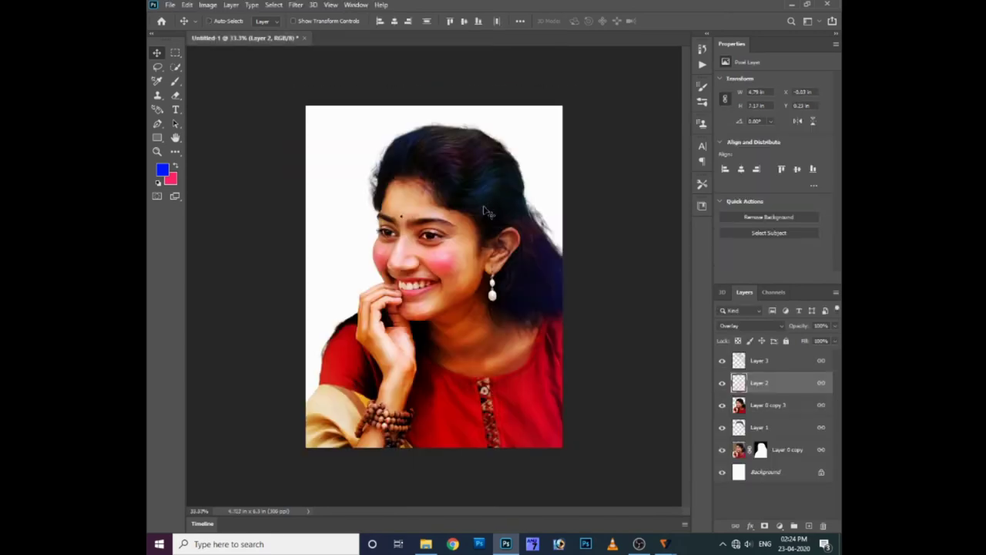
# Step: Paste the orange-pink texture and position it just above Layer 0 copy in the stack
pyautogui.moveTo(487, 217); pyautogui.dragTo(487, 217)
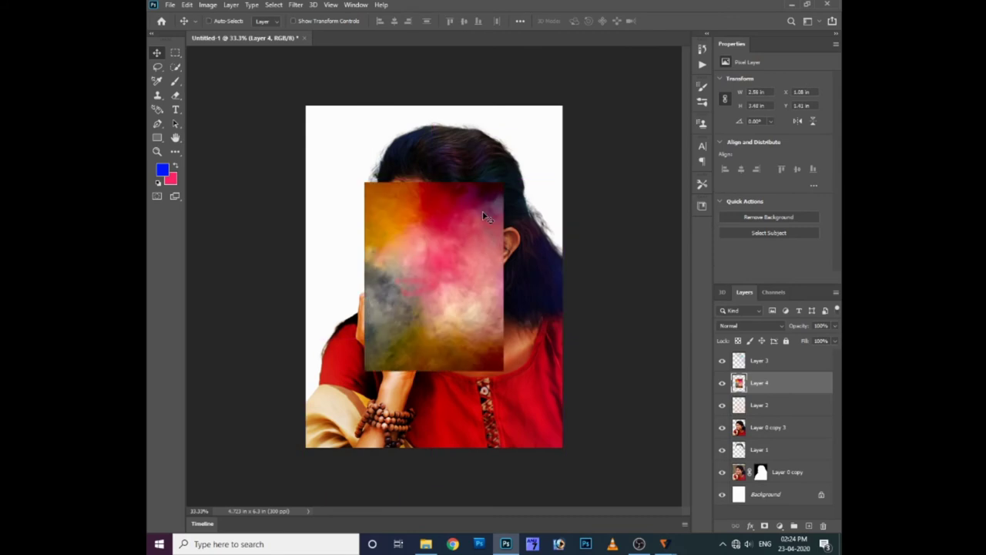
pyautogui.hotkey('ctrl', '[')
pyautogui.hotkey('ctrl', '[')
pyautogui.hotkey('ctrl', '[')
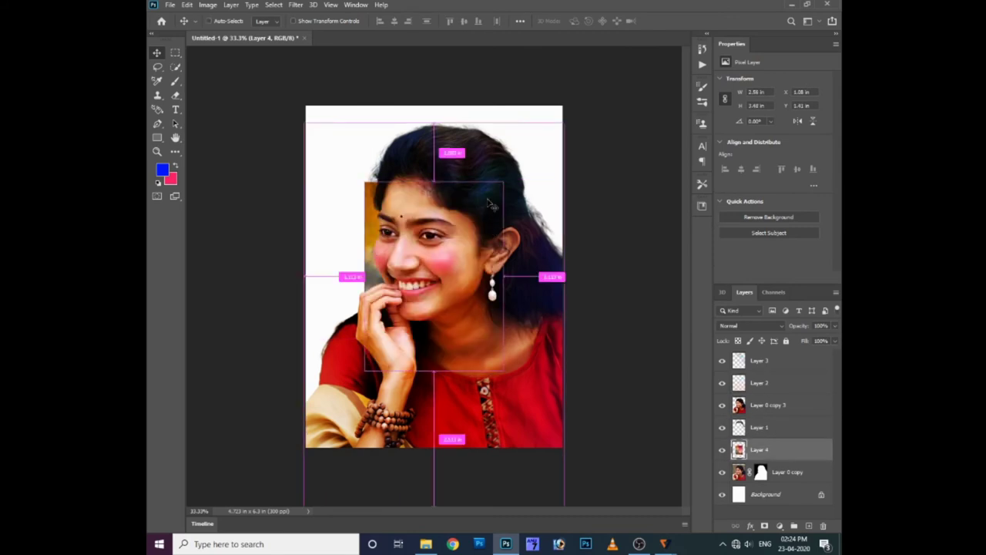
pyautogui.hotkey('ctrl', '[')
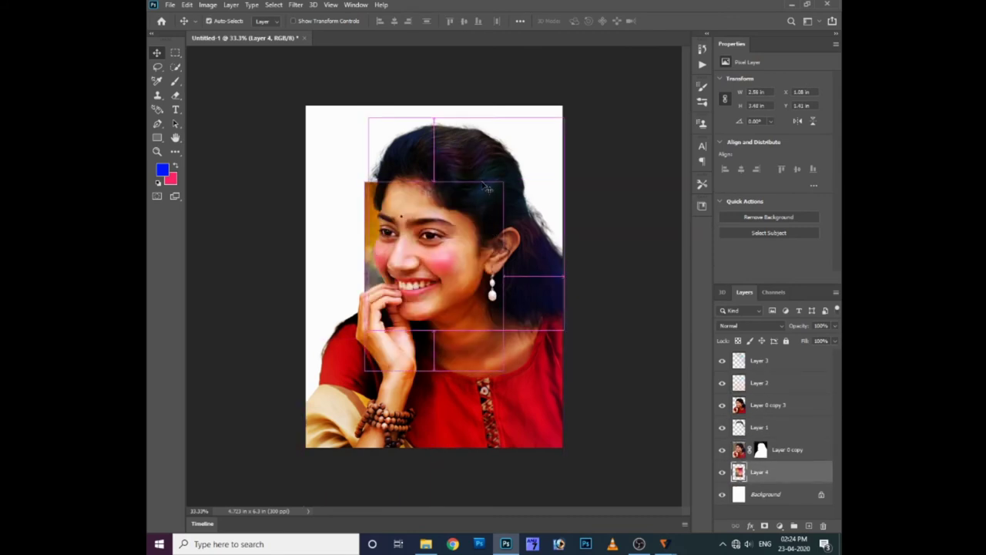
pyautogui.hotkey('ctrl', ']')
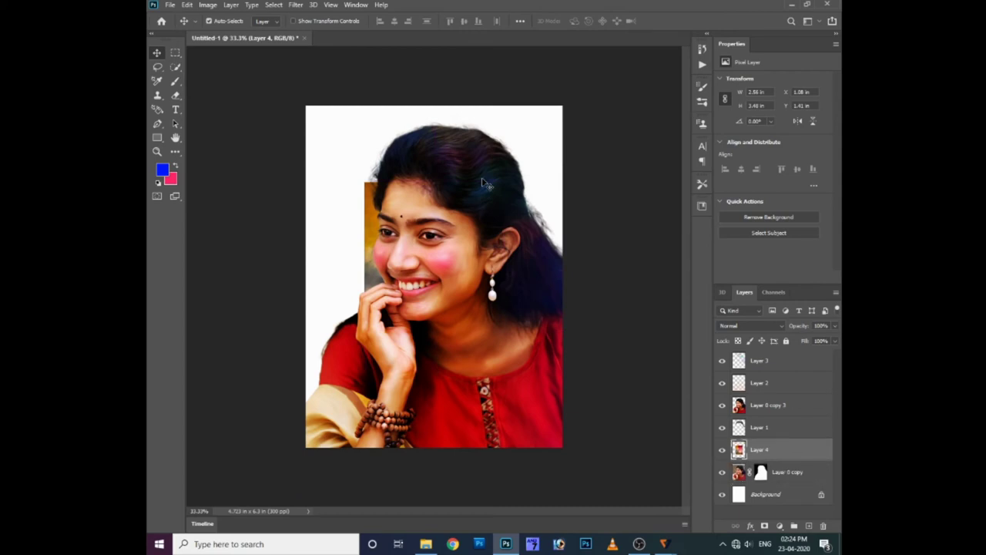
# Step: Scale the texture layer up to fill the whole canvas
pyautogui.hotkey('ctrl', 't')
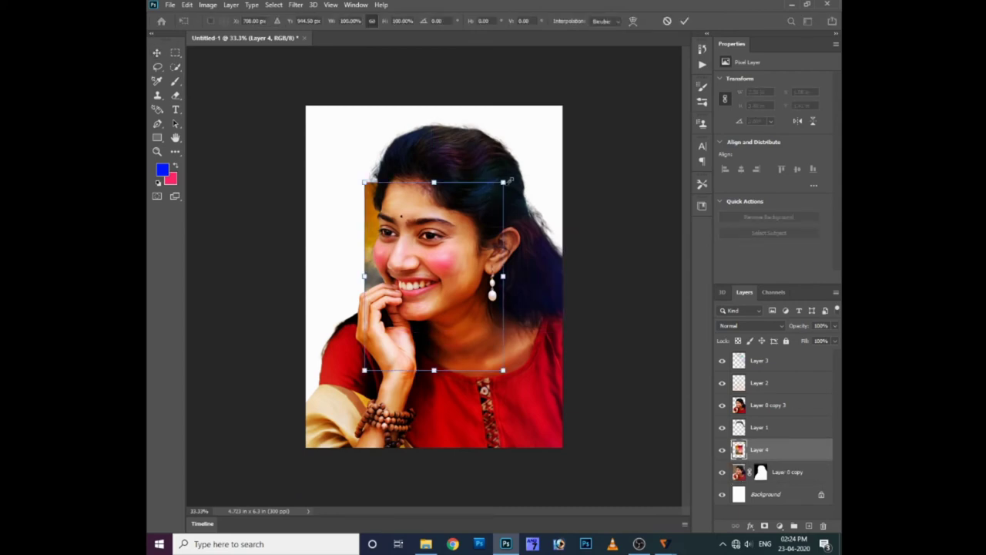
pyautogui.moveTo(509, 179); pyautogui.dragTo(602, 85)
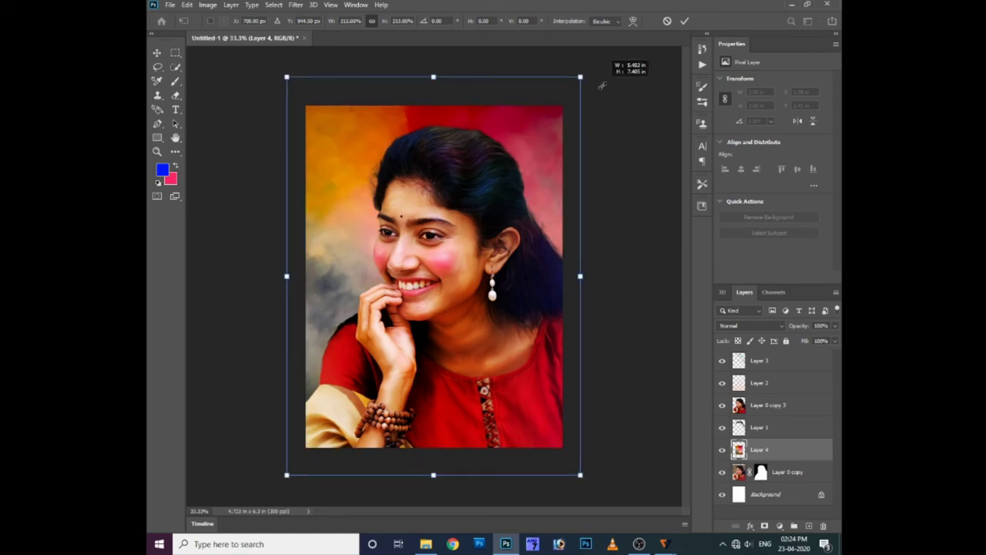
pyautogui.moveTo(602, 86); pyautogui.dragTo(598, 100)
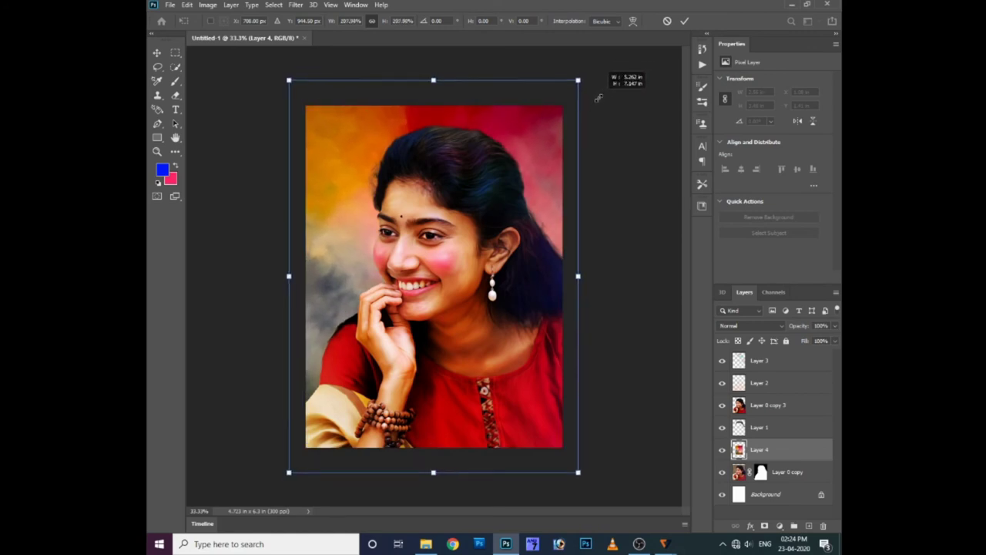
pyautogui.press('Return')
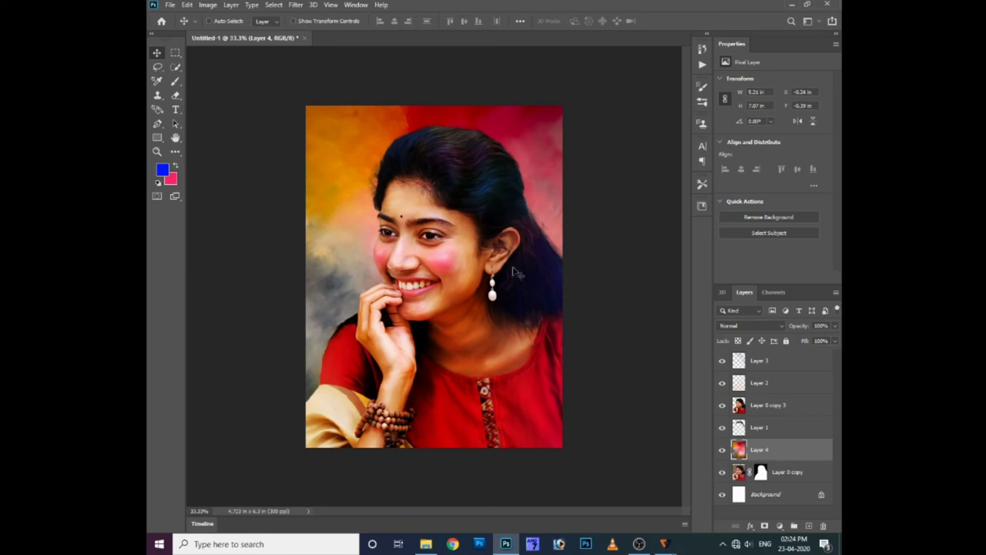
# Step: Duplicate the texture as Layer 4 copy and open the Vibrance adjustment
pyautogui.press('ctrl')
pyautogui.hotkey('ctrl', 'j')
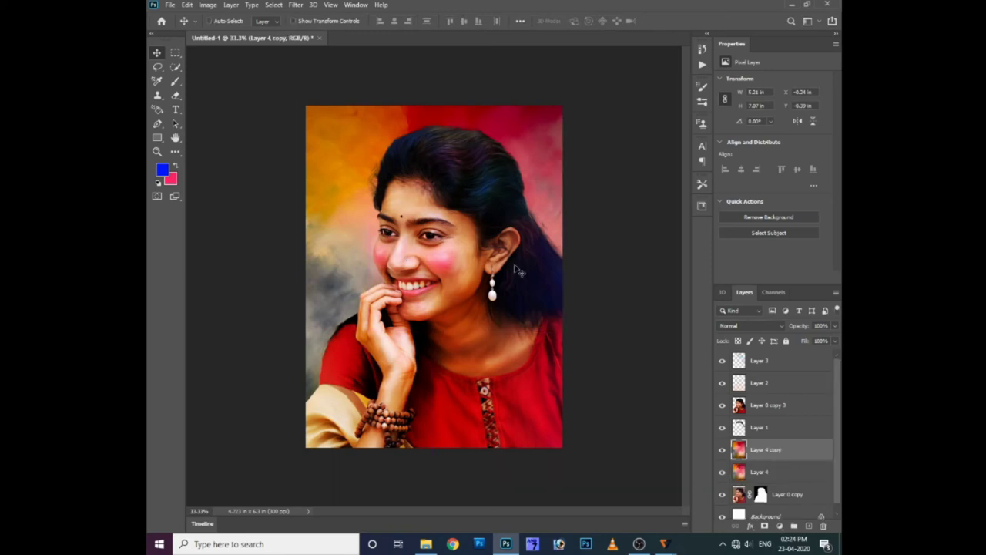
pyautogui.hotkey('alt', 'i')
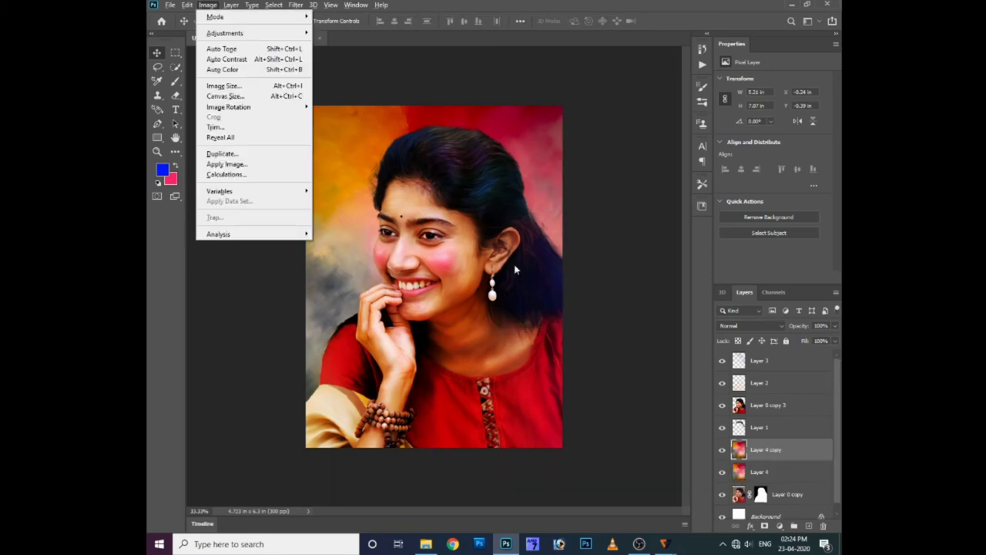
pyautogui.press('a')
pyautogui.moveTo(224, 34)
pyautogui.click(331, 81)
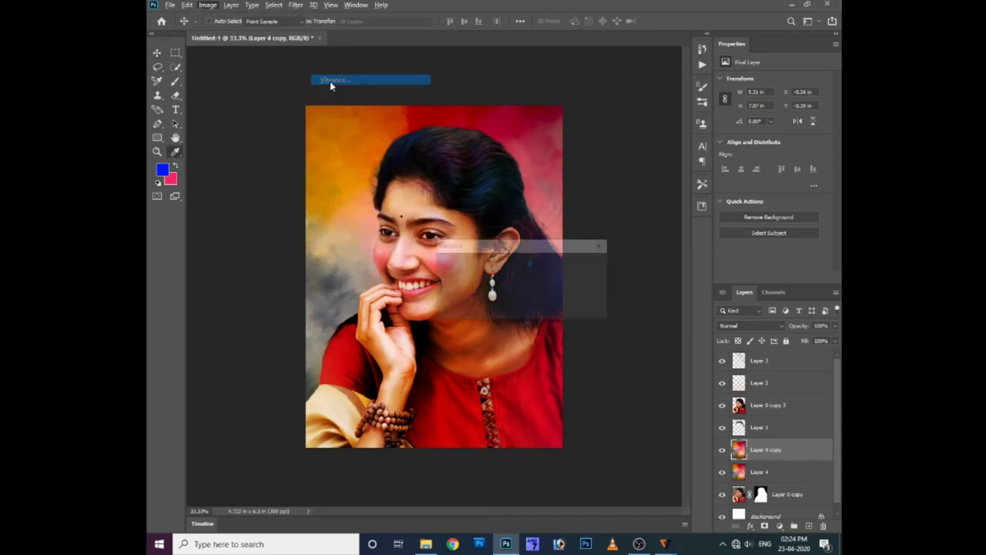
# Step: Give Layer 4 copy Vibrance -49 and Saturation +35
pyautogui.click(511, 312)
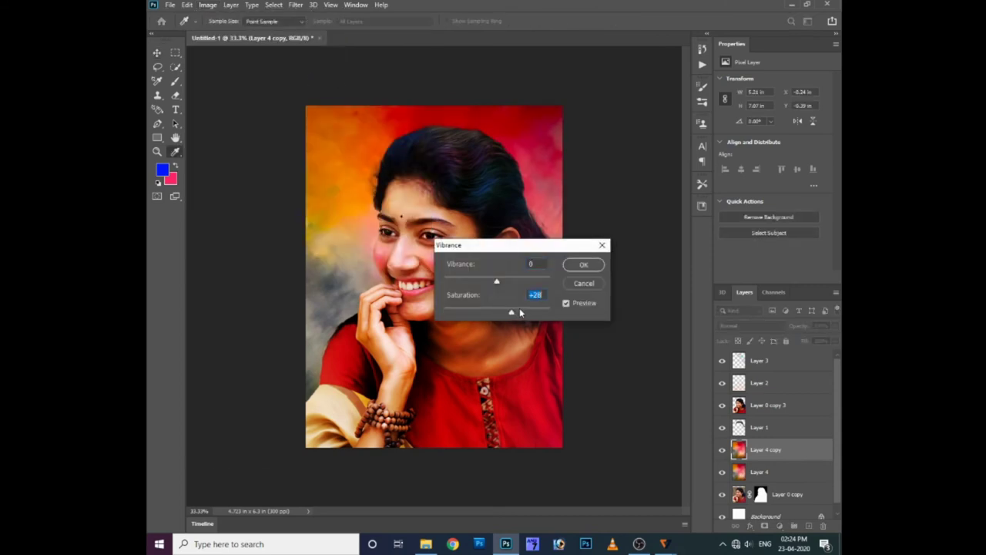
pyautogui.moveTo(494, 283); pyautogui.dragTo(465, 283)
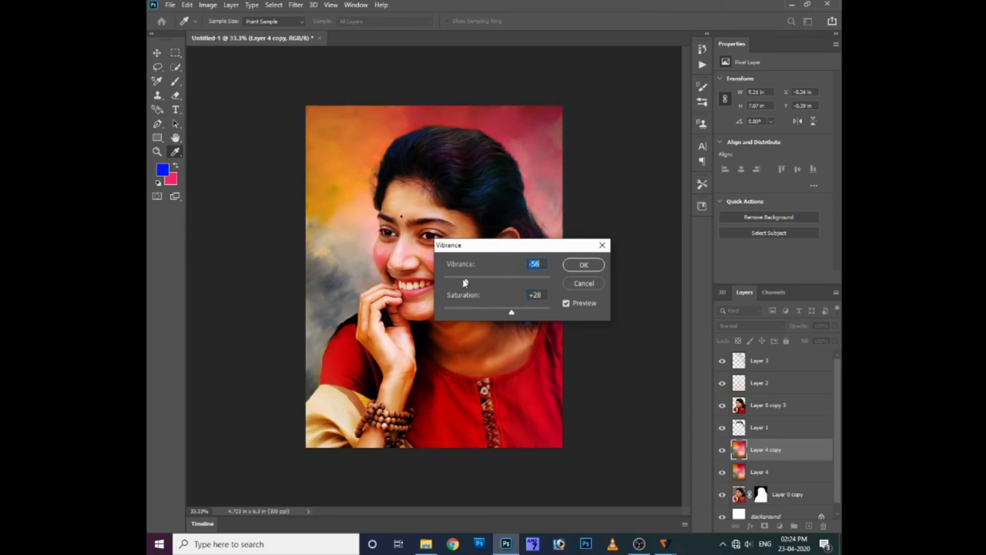
pyautogui.moveTo(510, 315)
pyautogui.mouseDown()
pyautogui.moveTo(529, 314)
pyautogui.moveTo(490, 315)
pyautogui.moveTo(503, 312)
pyautogui.mouseUp()
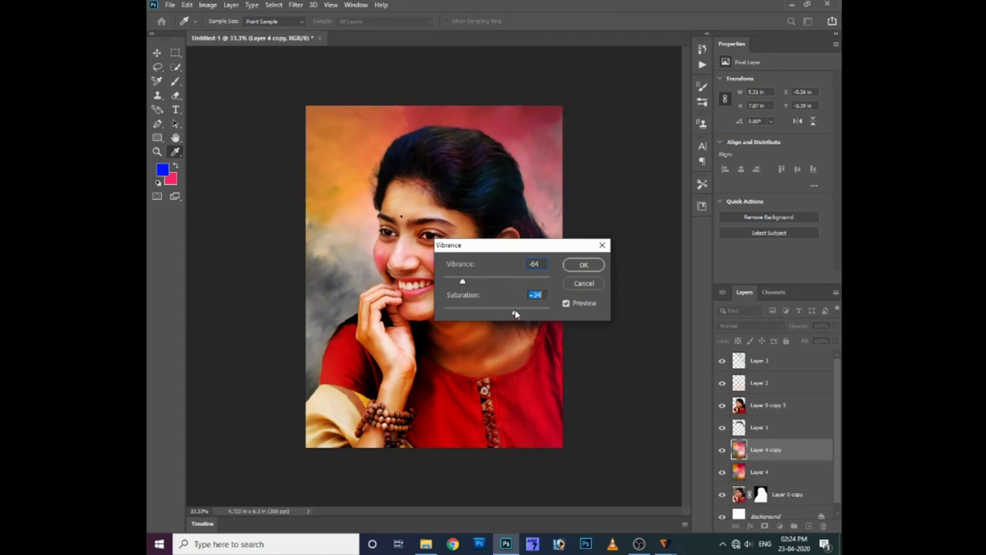
pyautogui.click(567, 305)
pyautogui.click(476, 281)
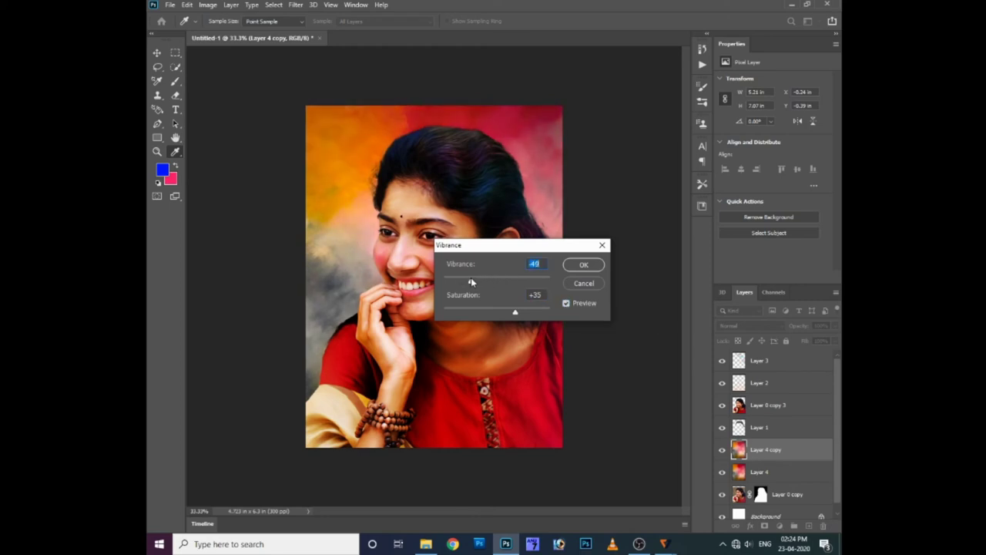
pyautogui.press('Return')
# Step: Inspect the face up close, then duplicate Layer 3 to strengthen the cheek blush
pyautogui.press('v')
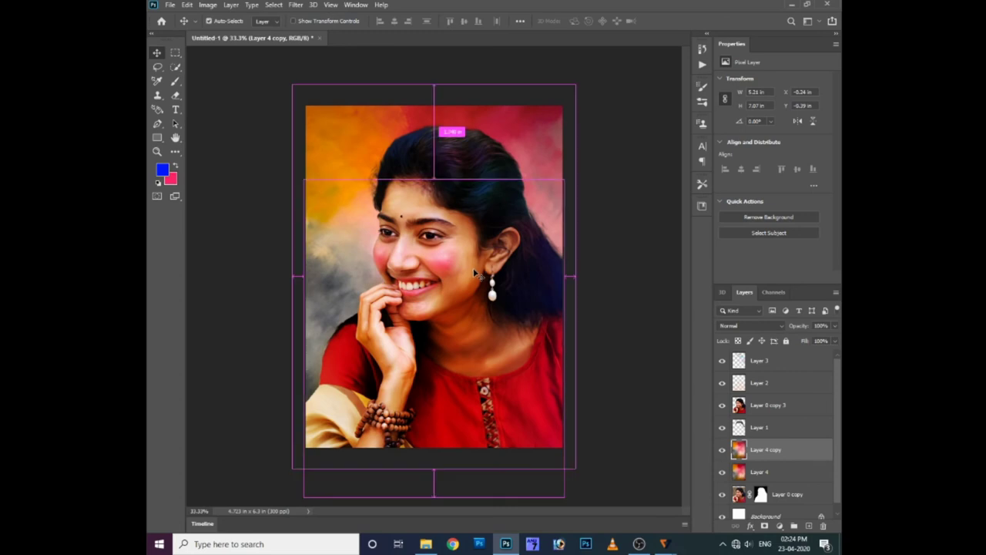
pyautogui.hotkey('ctrl', '+')
pyautogui.moveTo(457, 245); pyautogui.dragTo(455, 316)
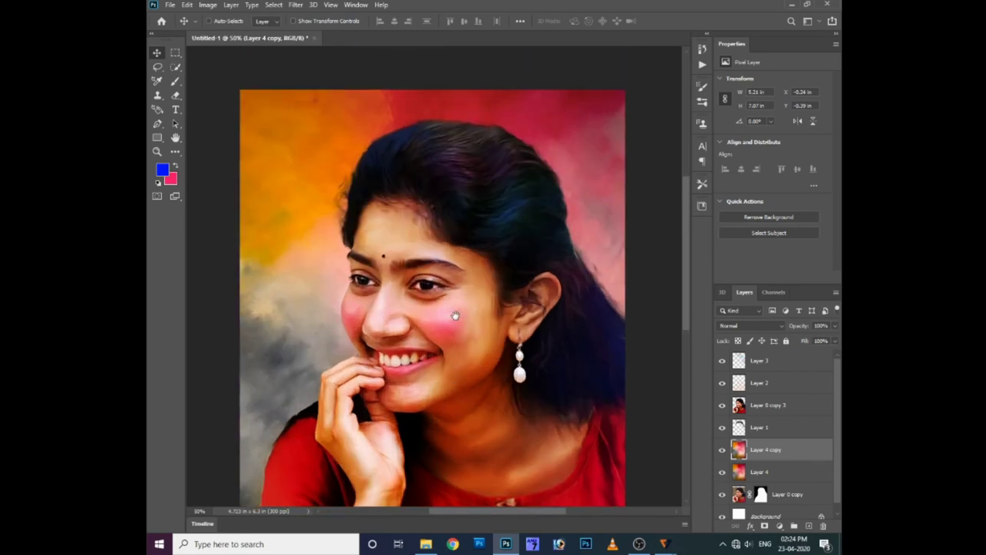
pyautogui.hotkey('ctrl', '-')
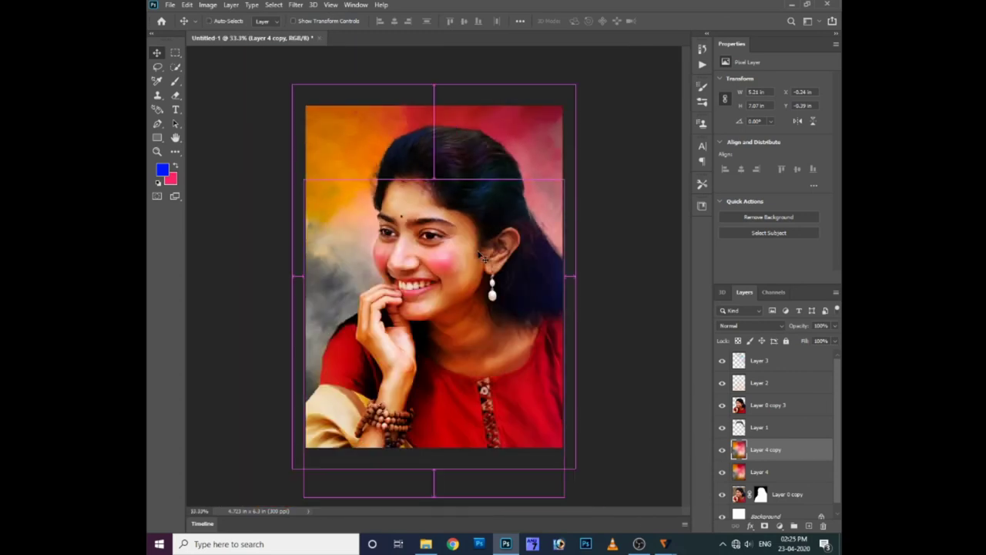
pyautogui.click(759, 362)
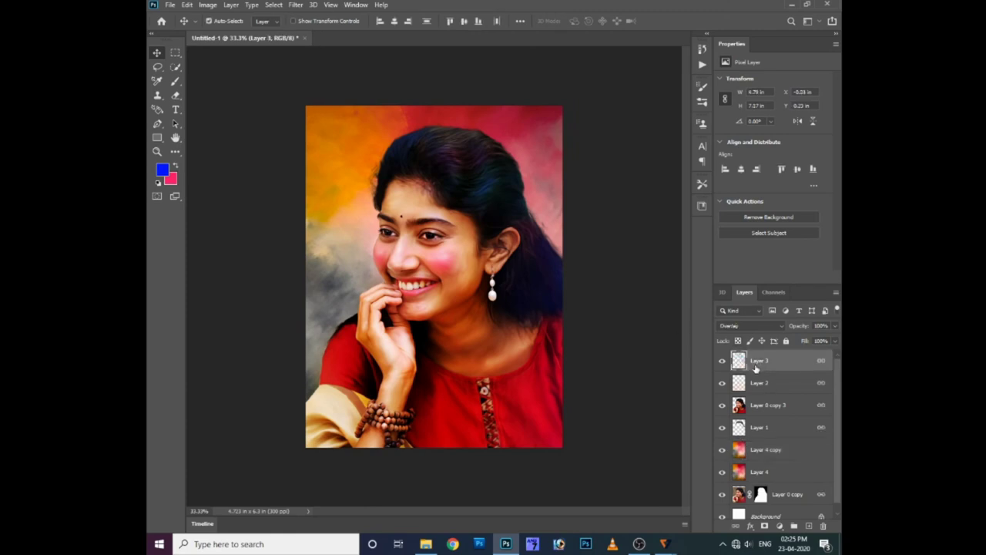
pyautogui.hotkey('ctrl', 'j')
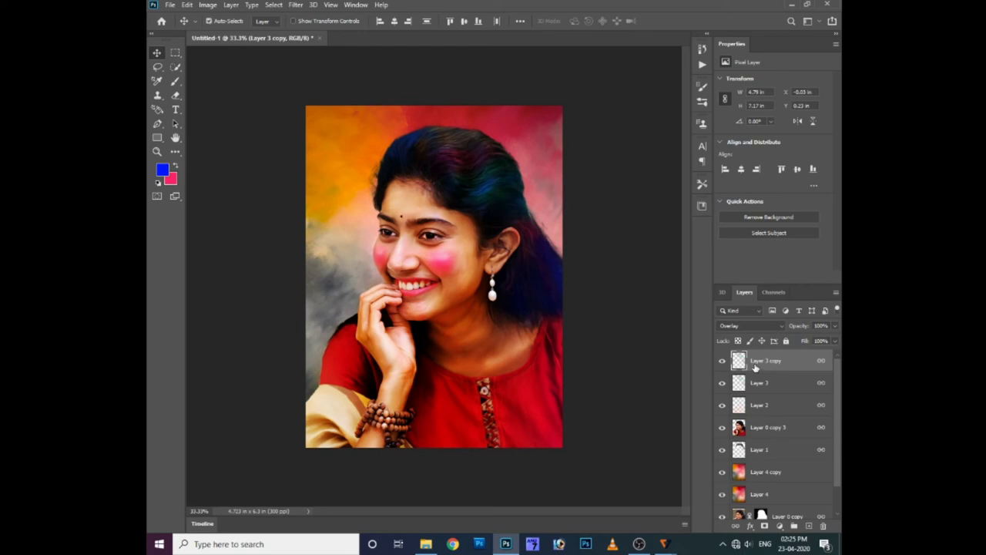
# Step: Redo the Layer 3 duplicate and set Layer 3 copy to 42% opacity
pyautogui.hotkey('ctrl', '+')
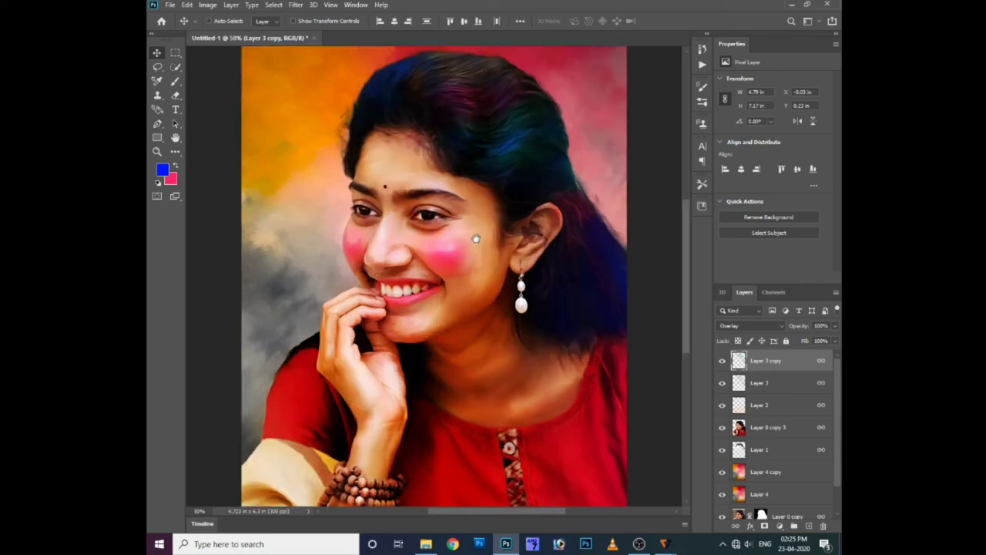
pyautogui.moveTo(476, 239); pyautogui.dragTo(462, 266)
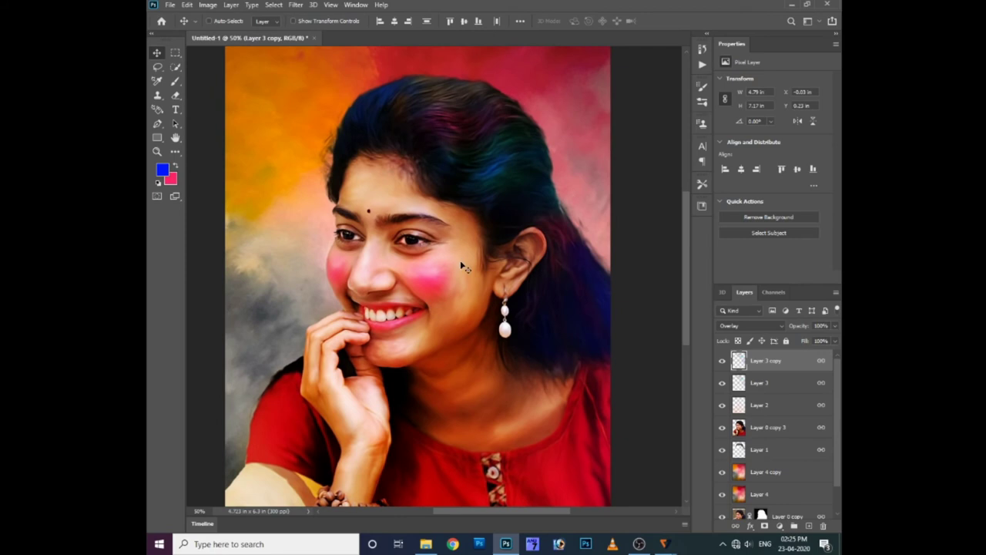
pyautogui.press('ctrl')
pyautogui.press('Delete')
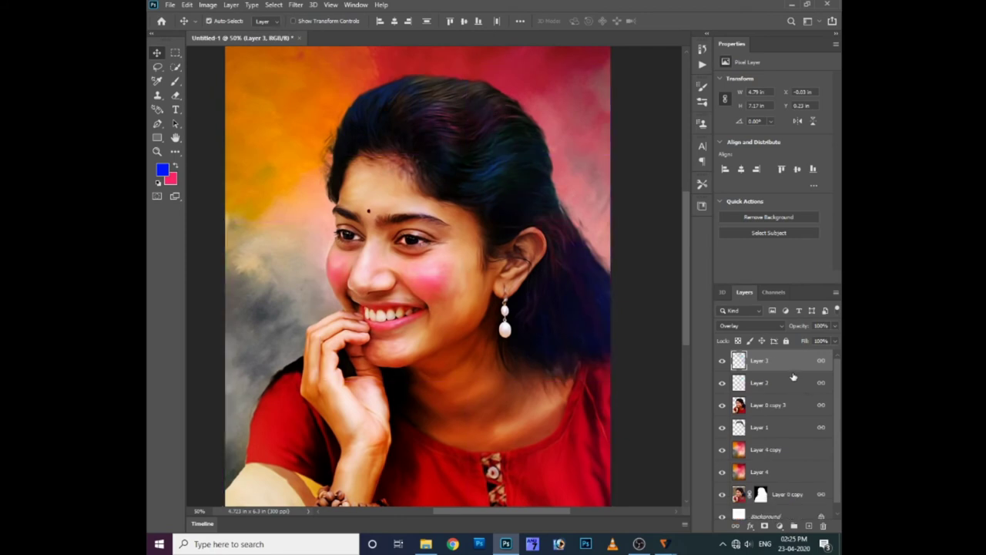
pyautogui.hotkey('ctrl', 'j')
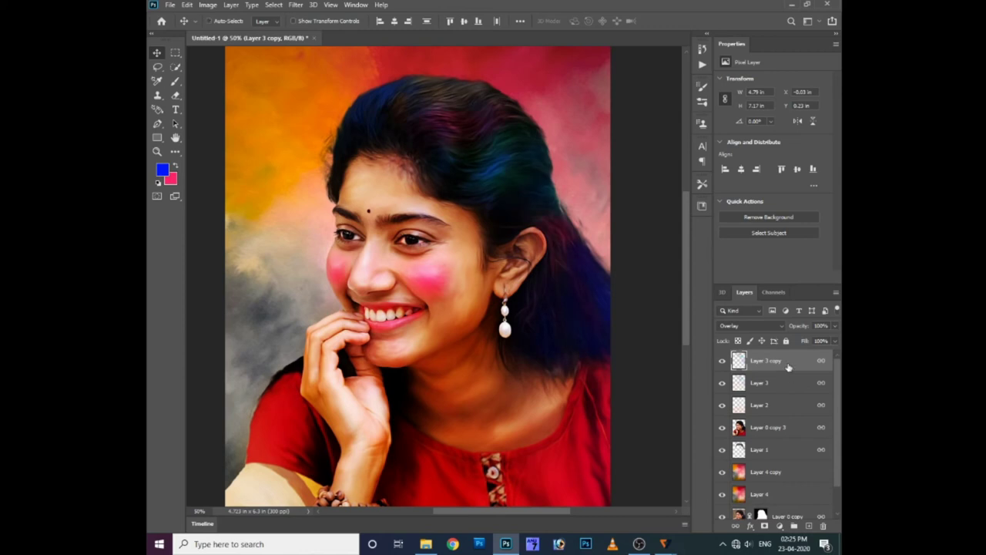
pyautogui.click(834, 326)
pyautogui.click(807, 341)
pyautogui.click(750, 349)
# Step: Duplicate Layer 2, lower the copy's opacity to 26%, and select the woman as subject
pyautogui.click(722, 406)
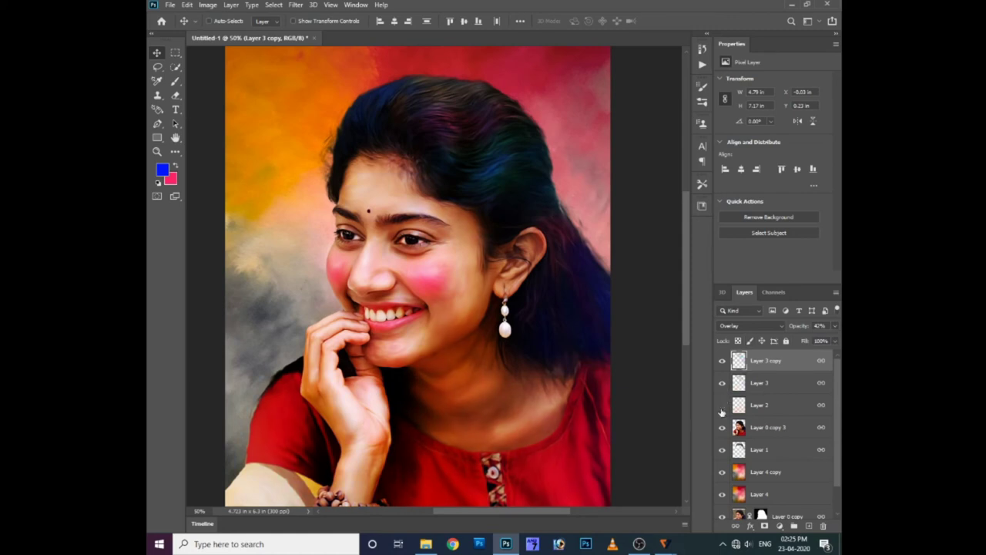
pyautogui.click(722, 406)
pyautogui.click(759, 407)
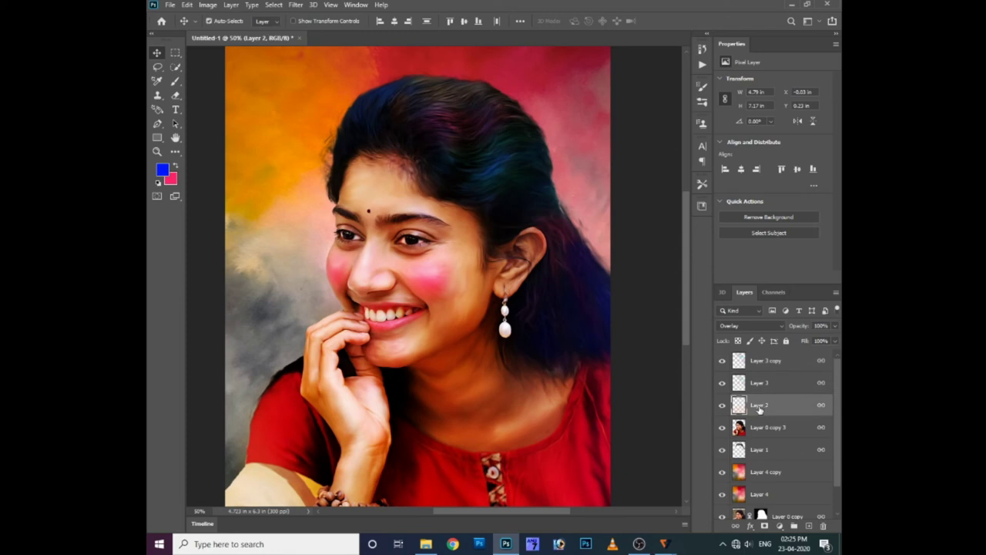
pyautogui.hotkey('ctrl', 'j')
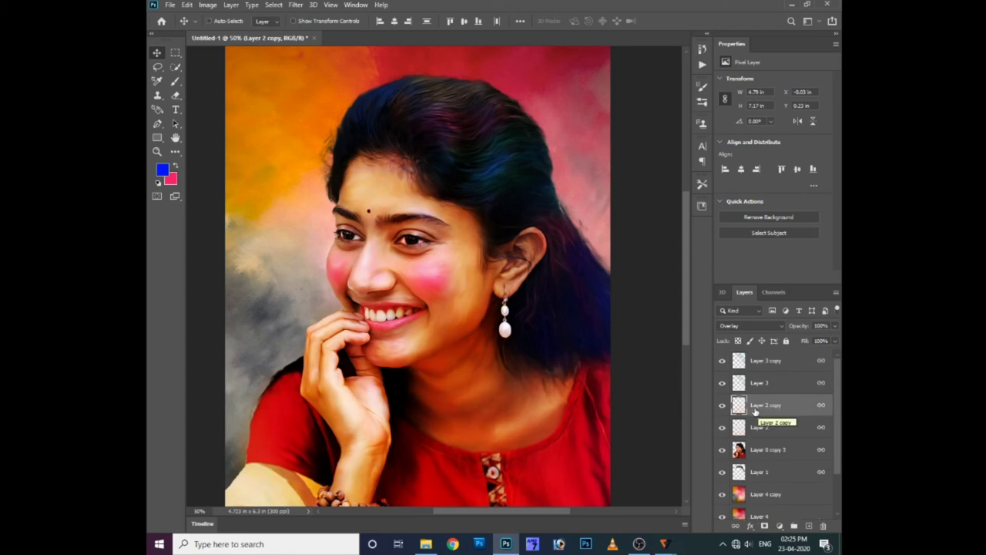
pyautogui.click(834, 327)
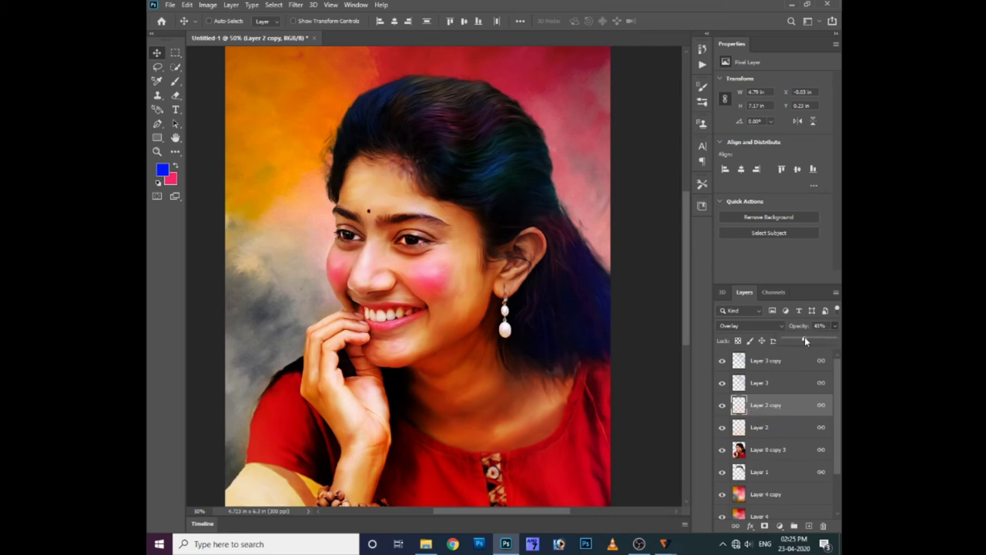
pyautogui.moveTo(798, 336); pyautogui.dragTo(789, 337)
pyautogui.scroll(-1, 360, 373)
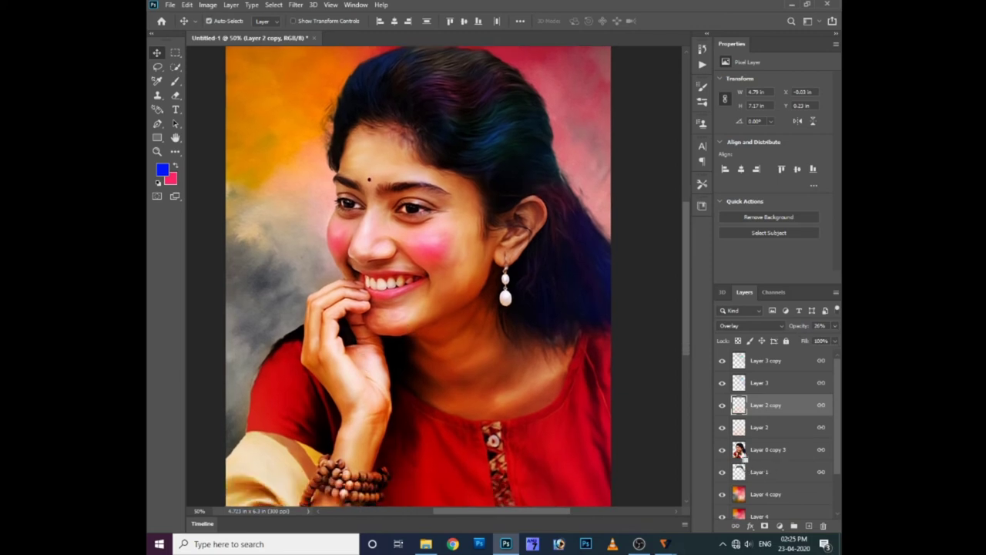
pyautogui.keyDown('ctrl'); pyautogui.click(738, 450); pyautogui.keyUp('ctrl')
# Step: Invert the selection, erase the background on Layer 2 and Layer 2 copy, then deselect
pyautogui.hotkey('ctrl', 'shift', 'i')
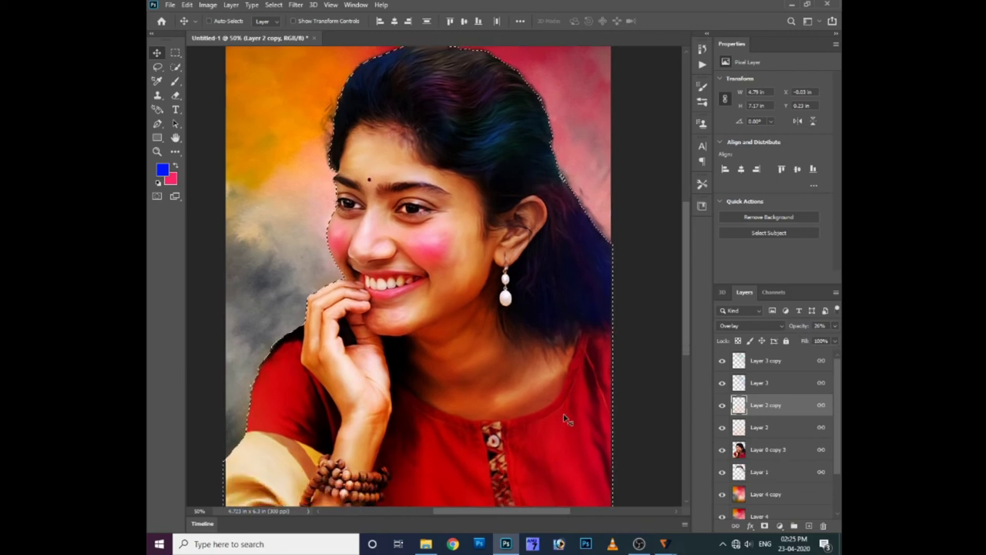
pyautogui.click(763, 427)
pyautogui.press('e')
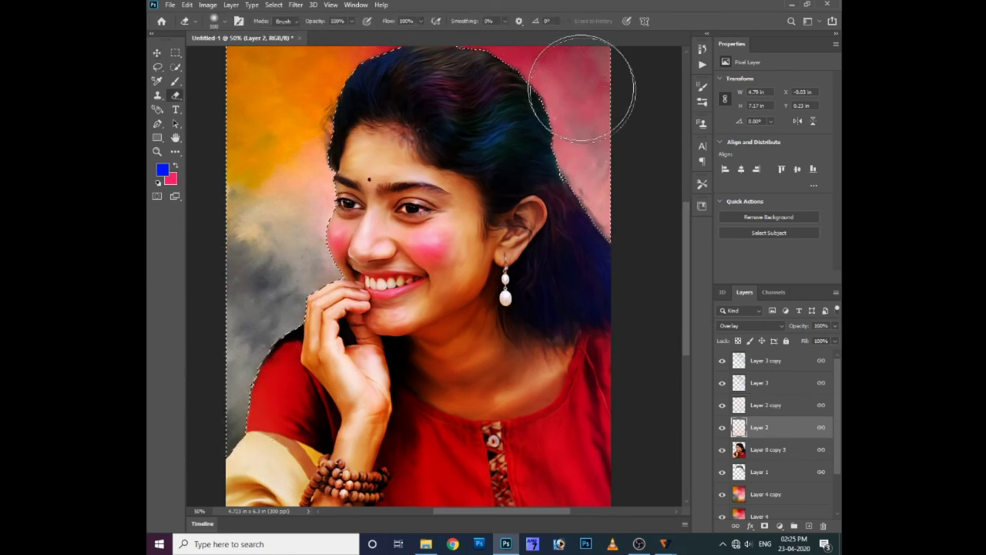
pyautogui.click(763, 408)
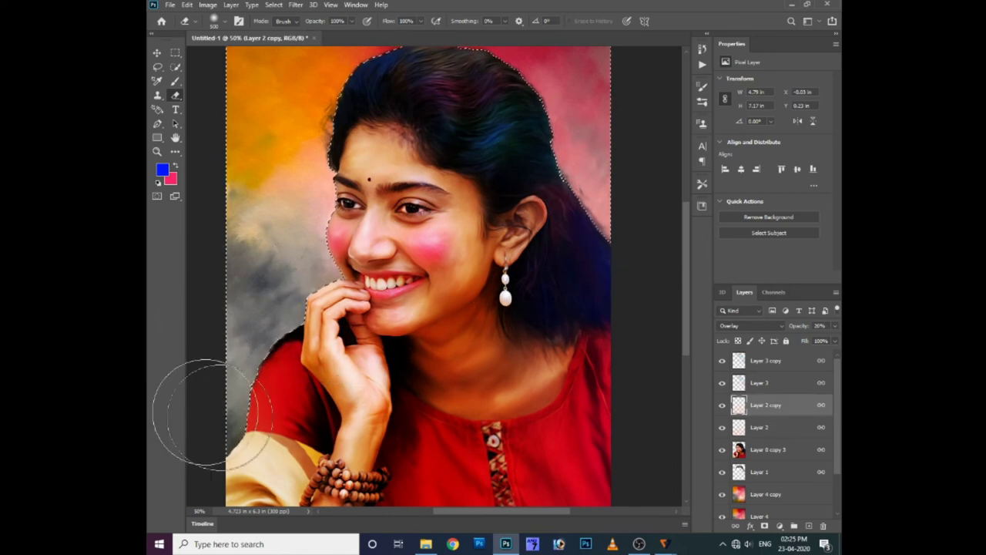
pyautogui.click(761, 427)
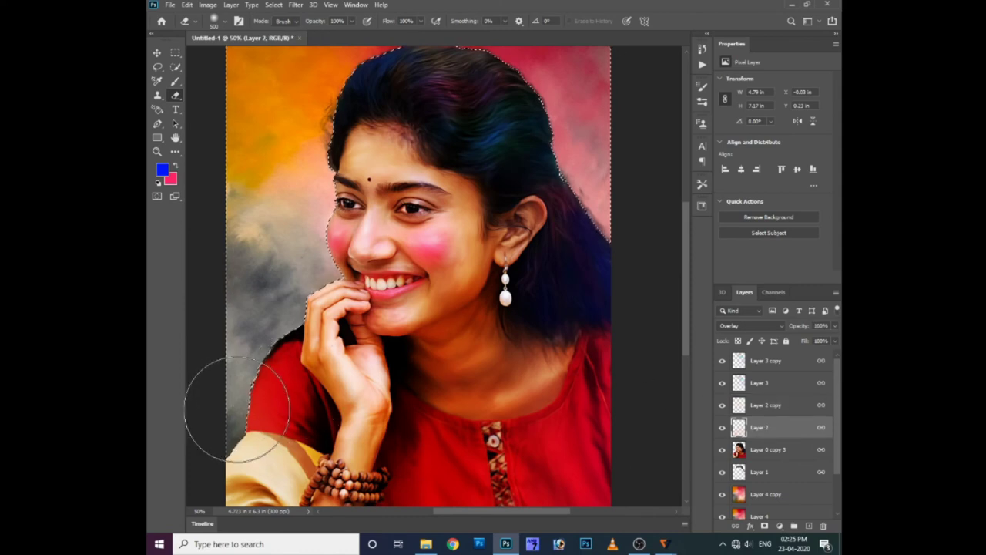
pyautogui.hotkey('ctrl', 'd')
# Step: Zoom in on the mouth and hand, then make Layer 4 copy active
pyautogui.hotkey('ctrl', '-')
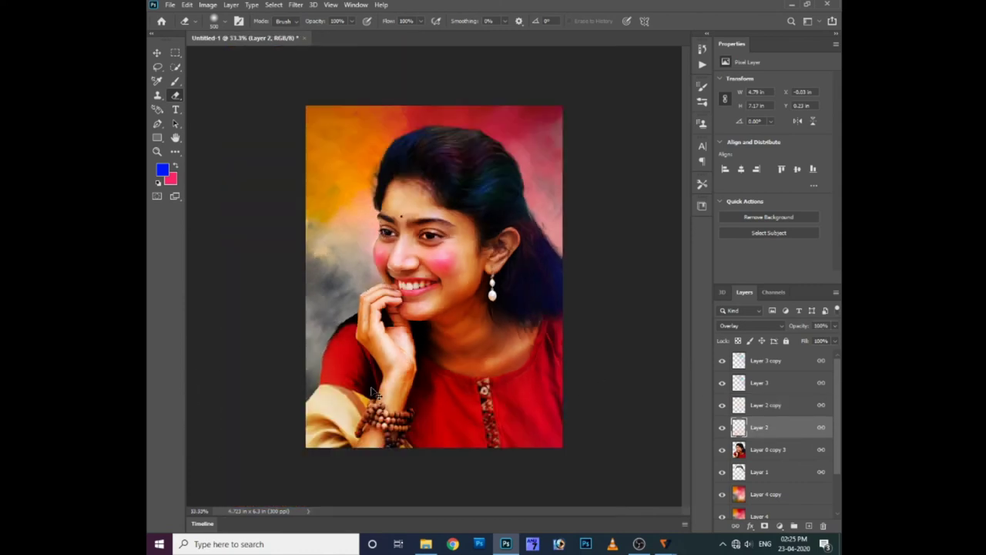
pyautogui.hotkey('ctrl', '+')
pyautogui.hotkey('ctrl', '+')
pyautogui.hotkey('ctrl', '+')
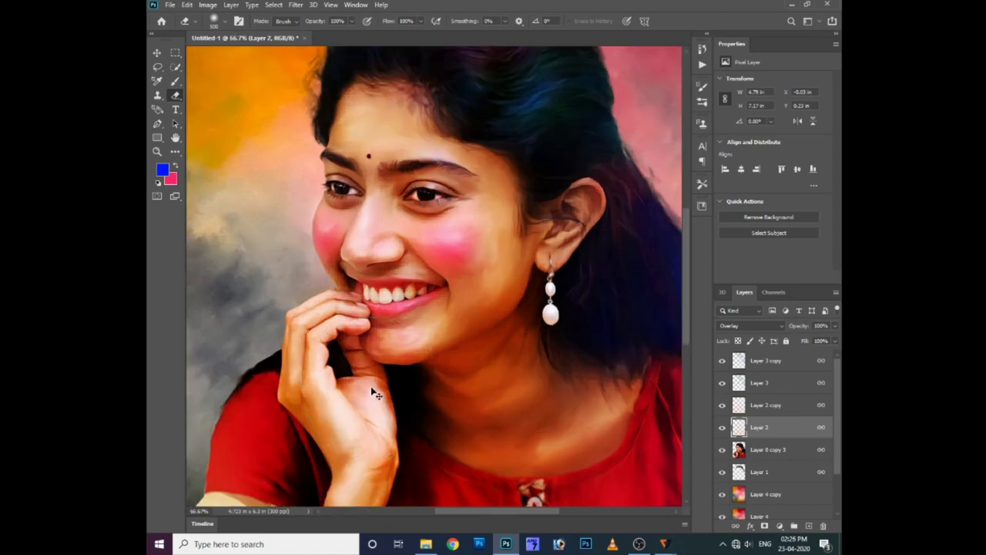
pyautogui.moveTo(309, 409); pyautogui.dragTo(308, 330)
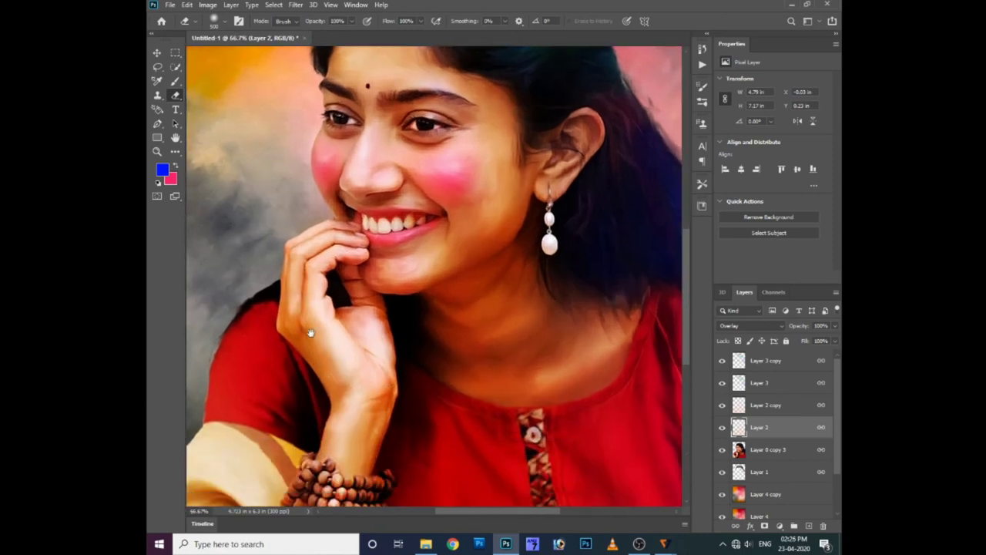
pyautogui.hotkey('ctrl', '+')
pyautogui.moveTo(318, 391); pyautogui.dragTo(419, 306)
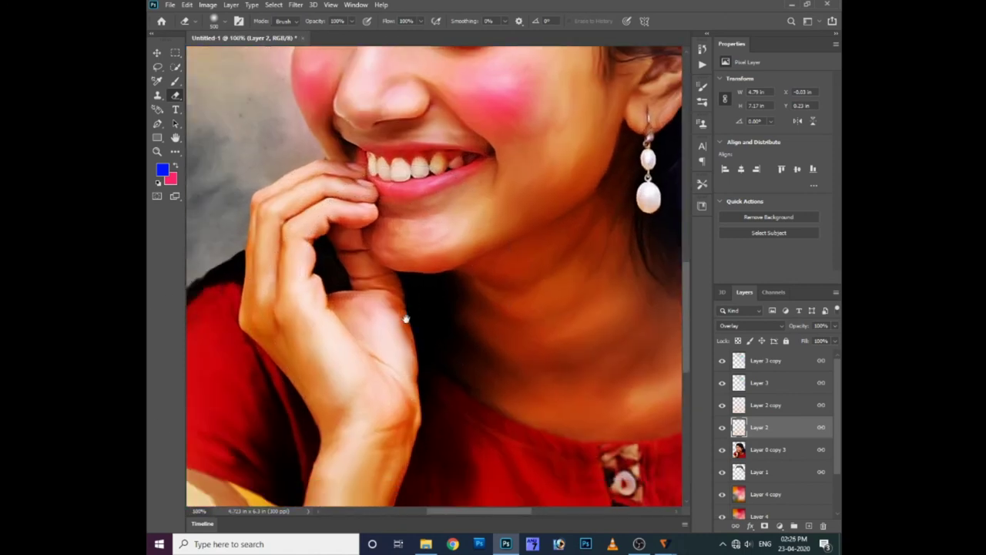
pyautogui.keyDown('ctrl'); pyautogui.rightClick(255, 171); pyautogui.keyUp('ctrl')
pyautogui.click(269, 176)
pyautogui.hotkey('ctrl', '-')
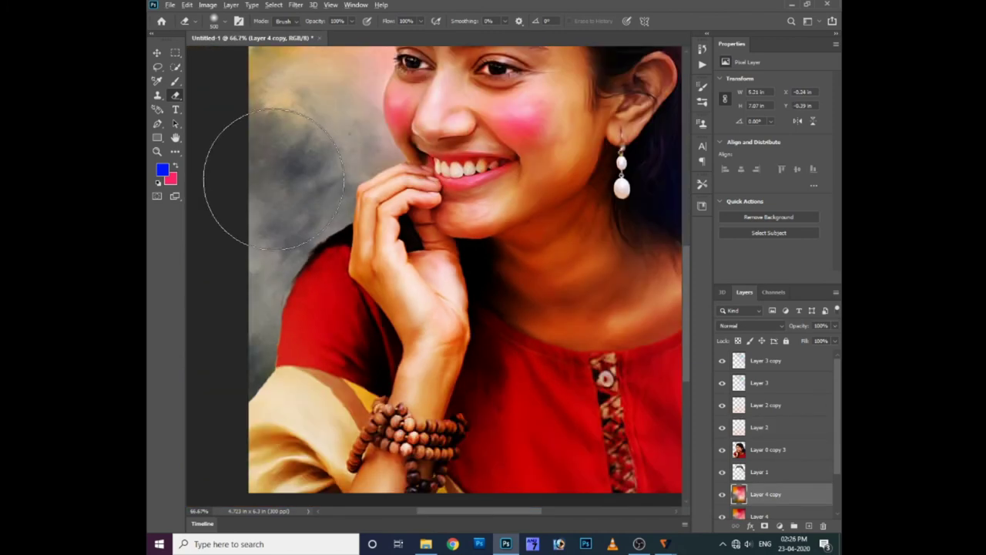
# Step: Apply Brightness/Contrast of -23 brightness and +22 contrast to Layer 4 copy
pyautogui.hotkey('alt', 'i')
pyautogui.press('a')
pyautogui.press('Return')
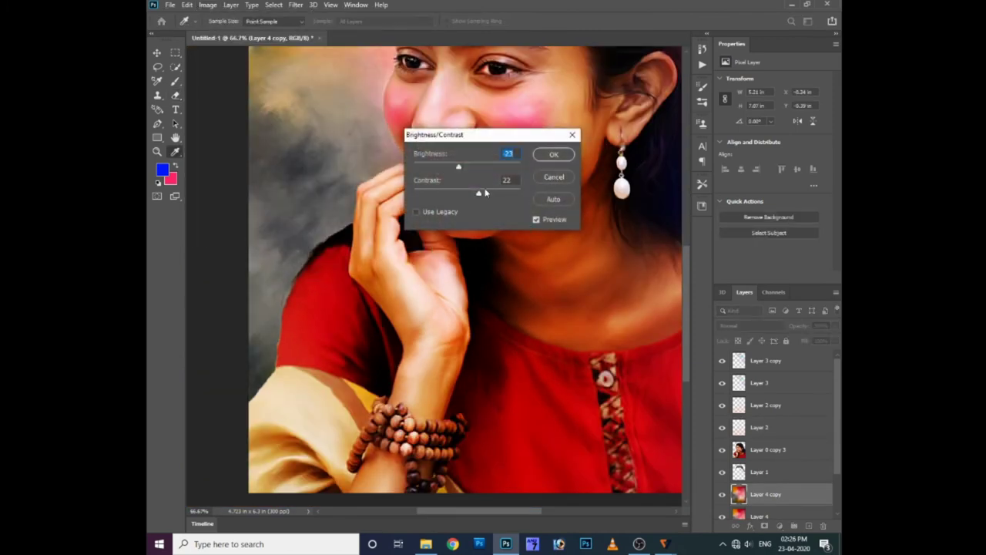
pyautogui.press('Tab')
pyautogui.press('Return')
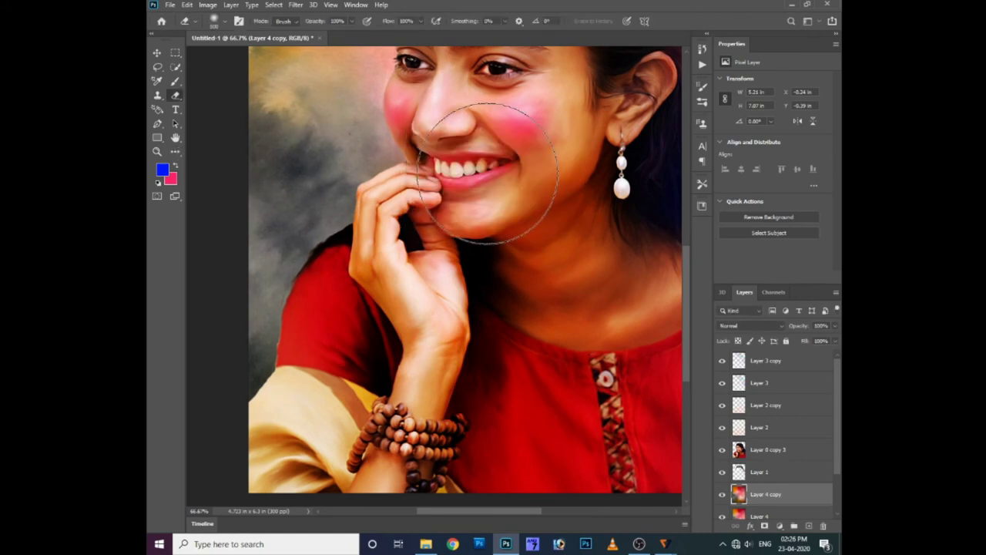
pyautogui.press('e')
pyautogui.moveTo(510, 121); pyautogui.dragTo(477, 162)
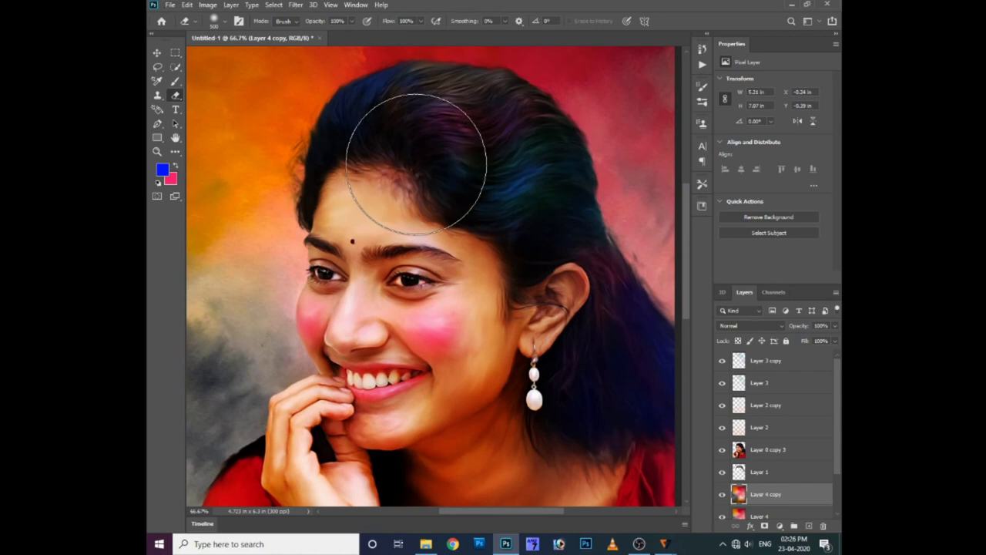
pyautogui.hotkey('alt', 't')
pyautogui.moveTo(302, 127)
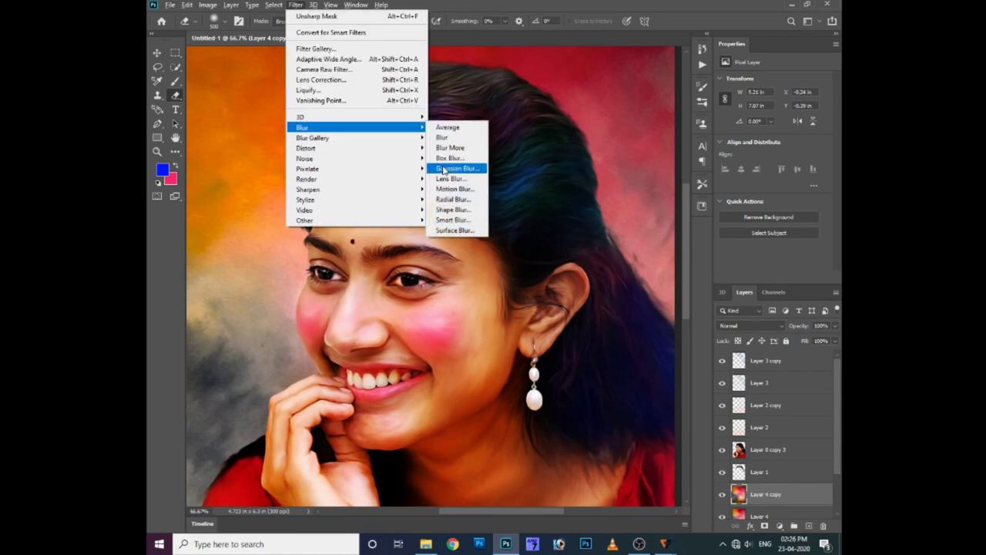
# Step: Soften the Layer 4 copy texture with a Gaussian Blur
pyautogui.click(443, 166)
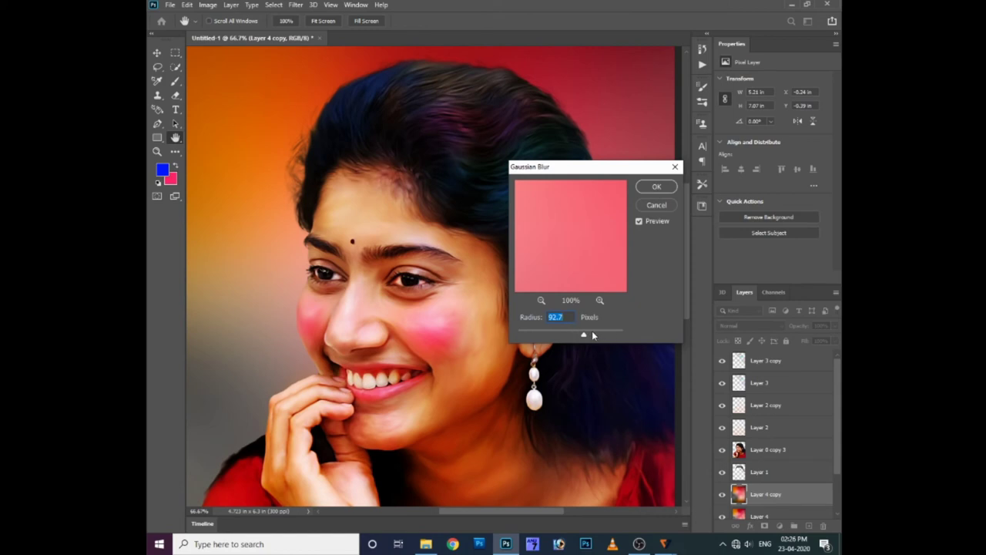
pyautogui.moveTo(593, 336); pyautogui.dragTo(563, 339)
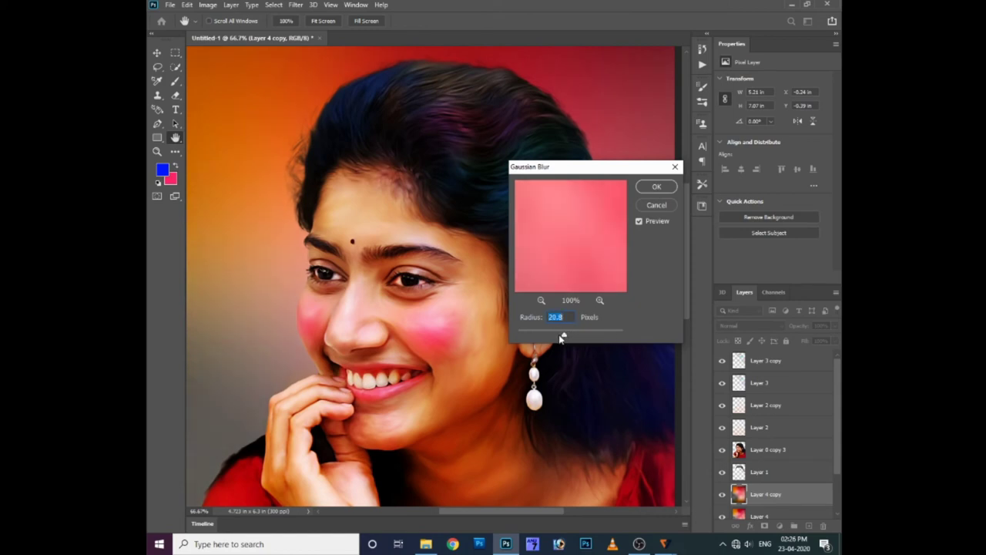
pyautogui.press('Return')
pyautogui.press('e')
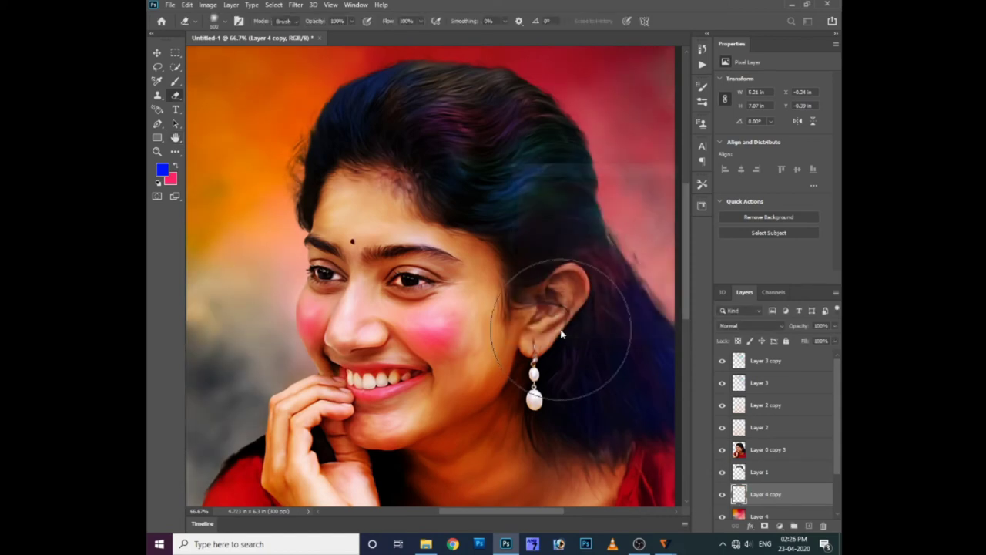
pyautogui.hotkey('ctrl', '-')
# Step: Shift Layer 4 copy's hue to +170 so the texture turns teal-blue
pyautogui.hotkey('ctrl', 'u')
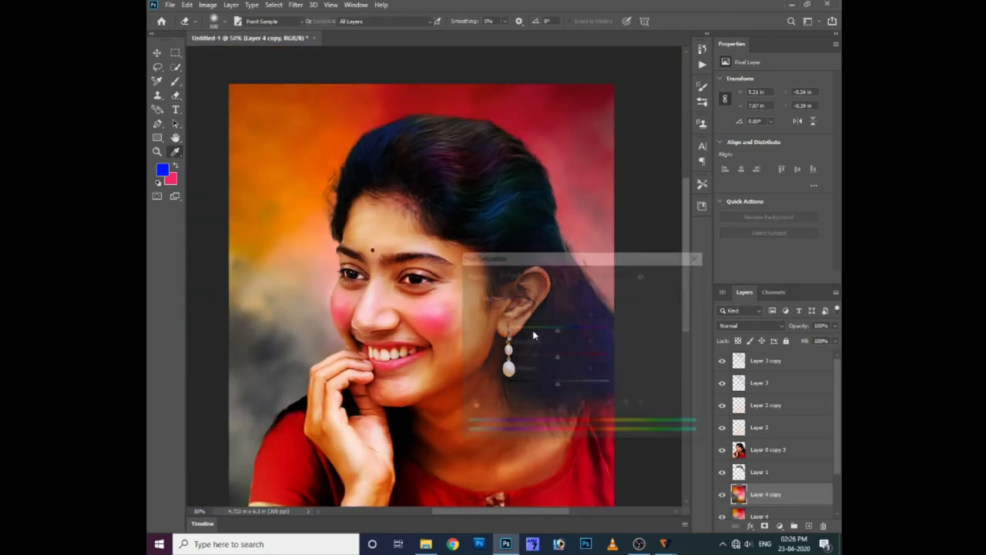
pyautogui.moveTo(569, 331)
pyautogui.mouseDown()
pyautogui.moveTo(616, 341)
pyautogui.moveTo(504, 328)
pyautogui.moveTo(526, 331)
pyautogui.mouseUp()
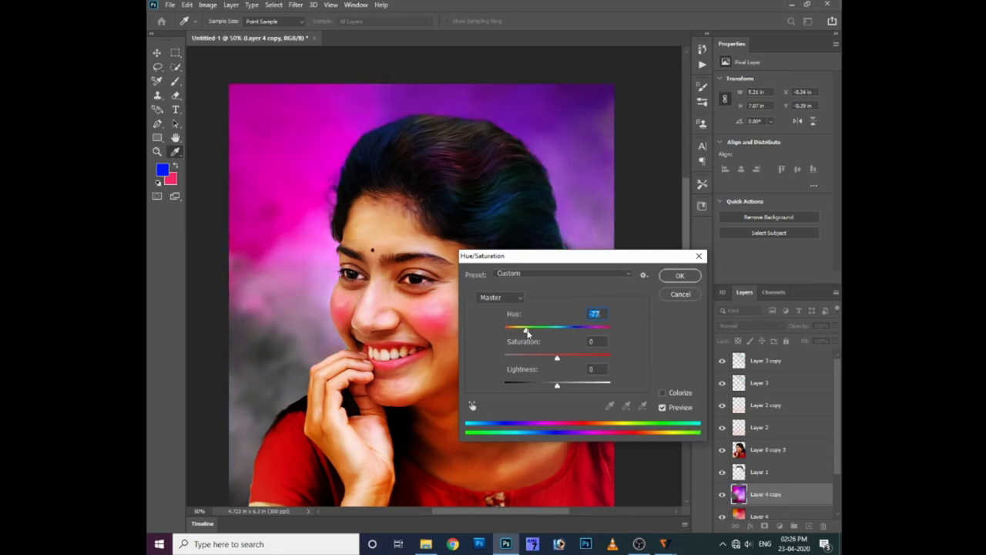
pyautogui.moveTo(526, 331)
pyautogui.mouseDown()
pyautogui.moveTo(504, 331)
pyautogui.moveTo(609, 332)
pyautogui.mouseUp()
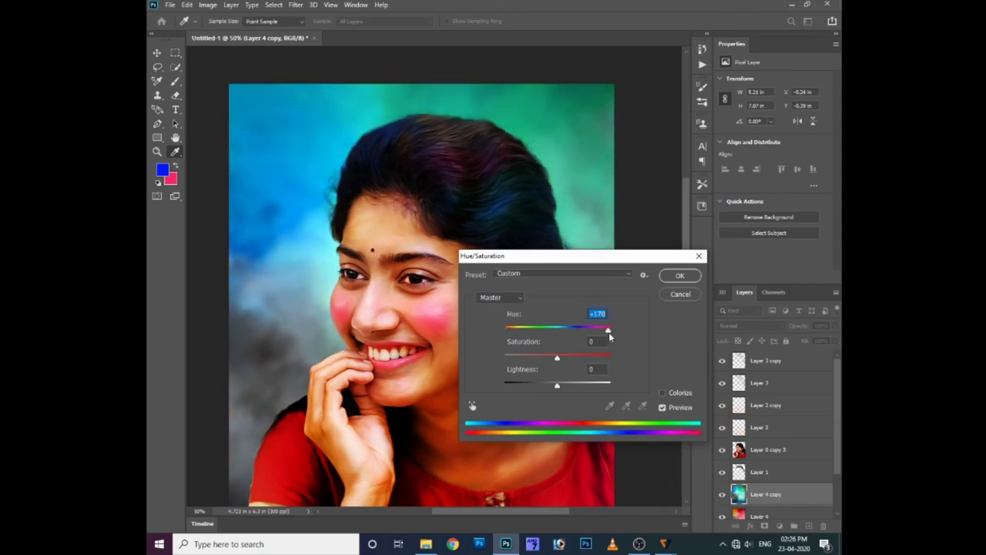
pyautogui.press('Return')
# Step: Rotate the cloud texture layer about 12.6° counter-clockwise, nudge it right and resize it slightly
pyautogui.hotkey('ctrl', '-')
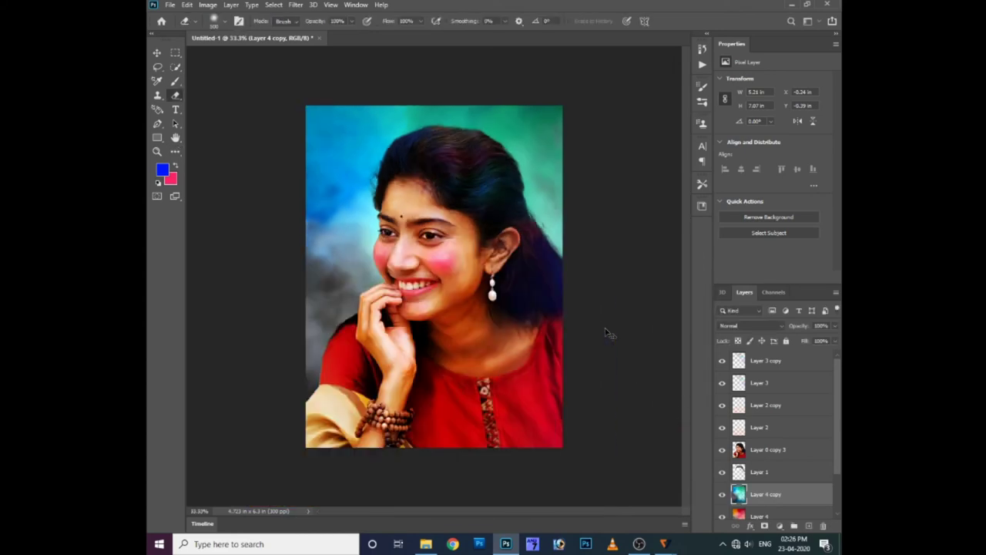
pyautogui.press('e')
pyautogui.hotkey('ctrl', 't')
pyautogui.hotkey('ctrl', '-')
pyautogui.moveTo(573, 456)
pyautogui.mouseDown()
pyautogui.moveTo(577, 401)
pyautogui.moveTo(590, 420)
pyautogui.mouseUp()
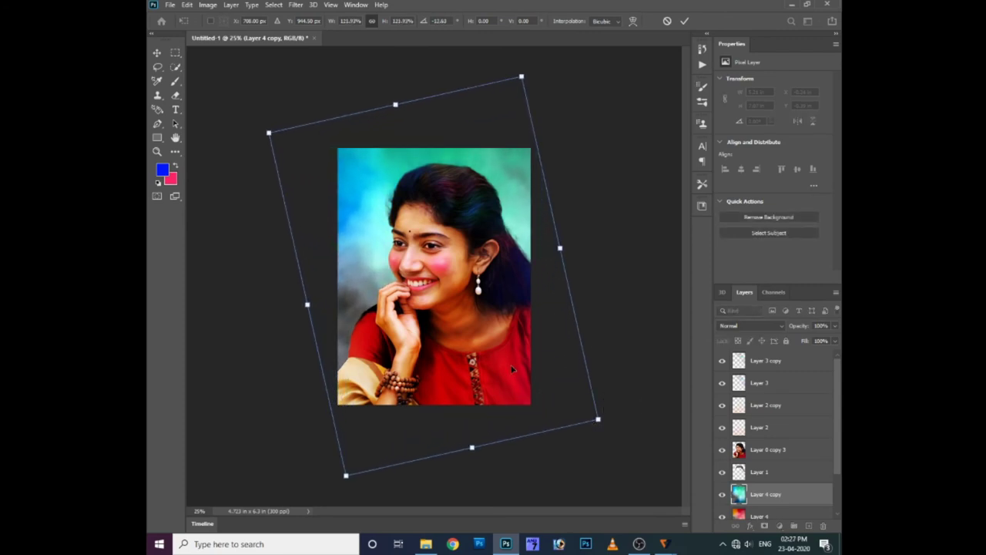
pyautogui.moveTo(512, 370); pyautogui.dragTo(516, 368)
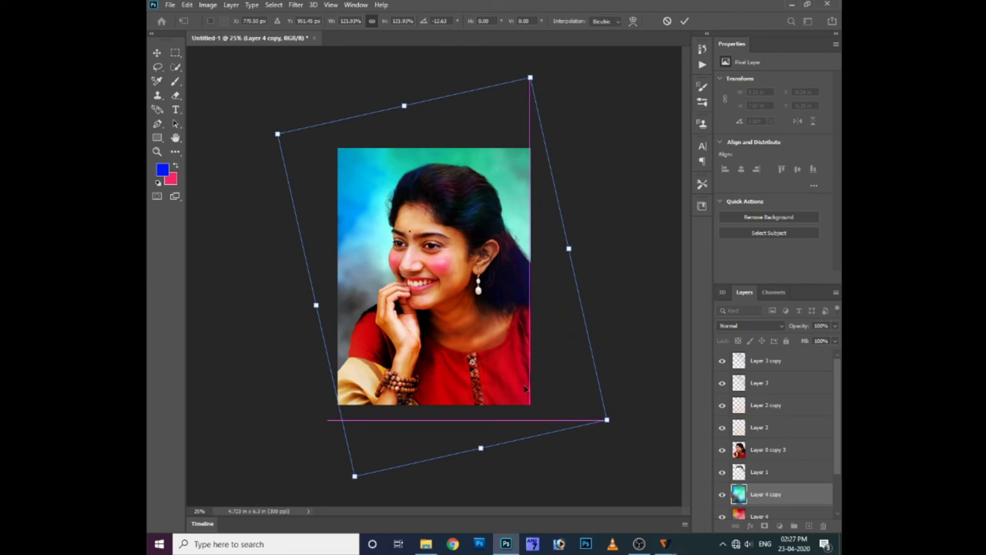
pyautogui.moveTo(607, 421); pyautogui.dragTo(608, 416)
pyautogui.press('Return')
# Step: Darken the texture layer by bending the Curves line down
pyautogui.press('e')
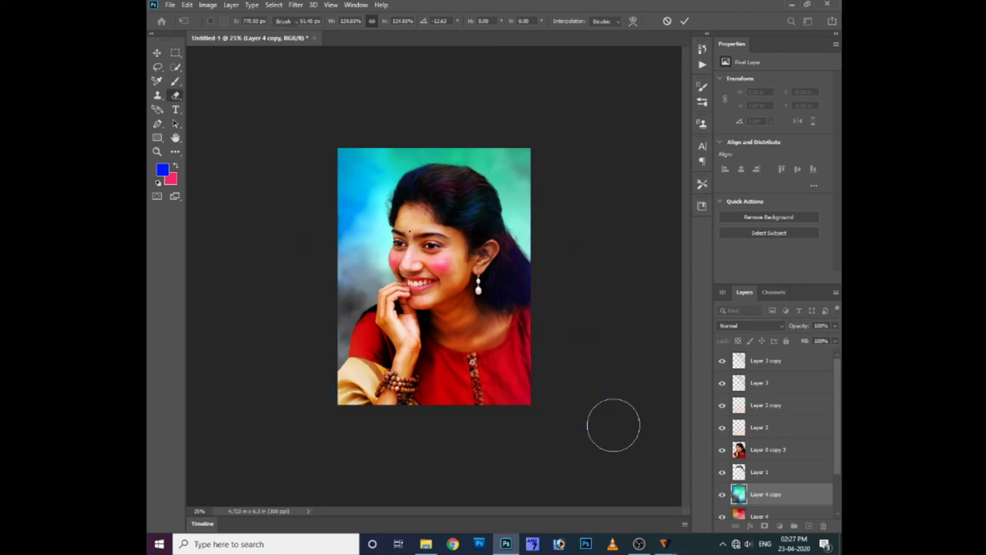
pyautogui.hotkey('ctrl', '+')
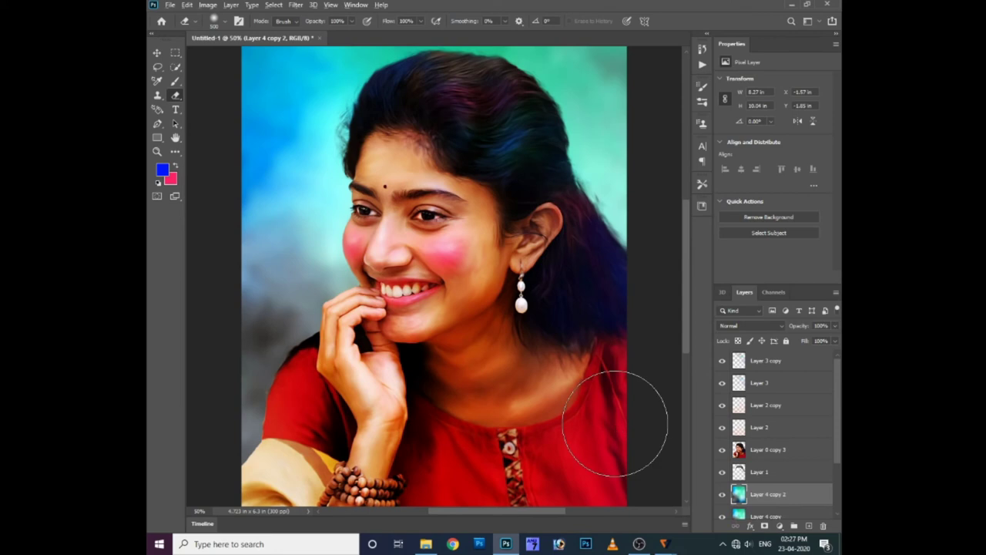
pyautogui.hotkey('ctrl', 'm')
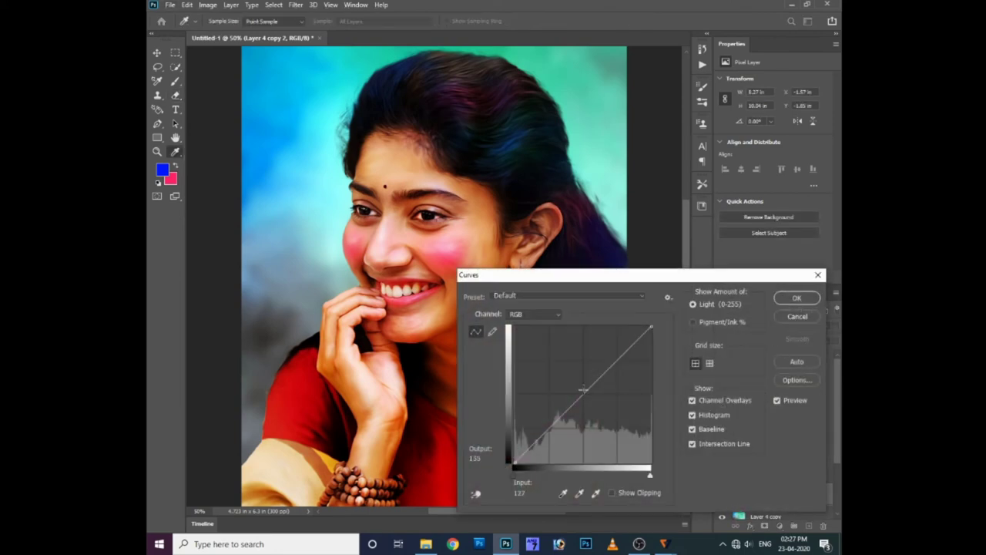
pyautogui.moveTo(603, 374); pyautogui.dragTo(600, 410)
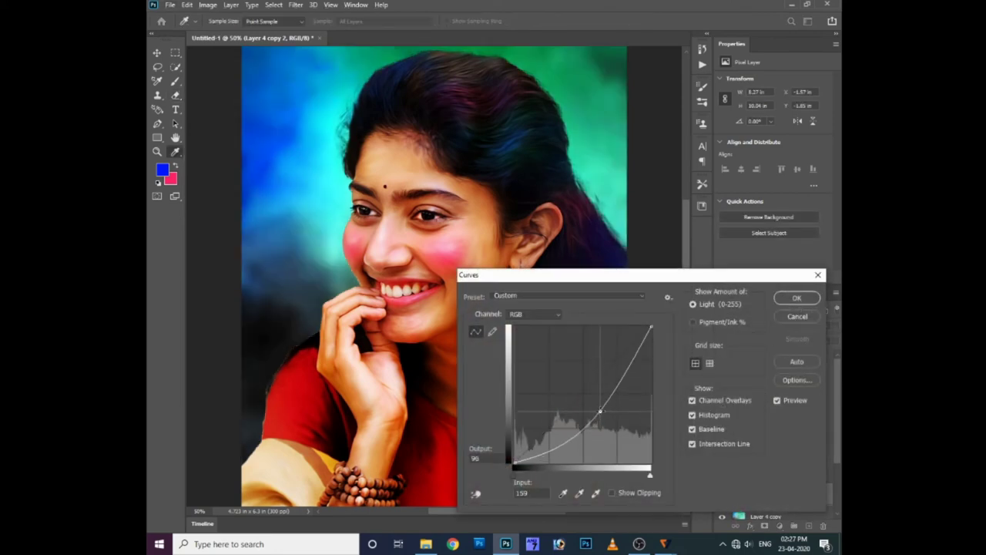
pyautogui.press('Return')
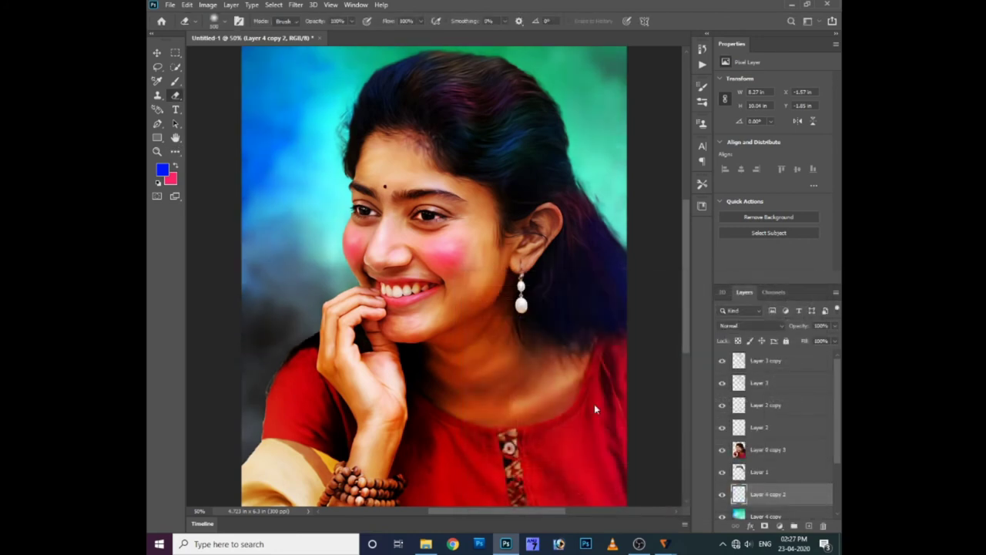
pyautogui.hotkey('ctrl', '-')
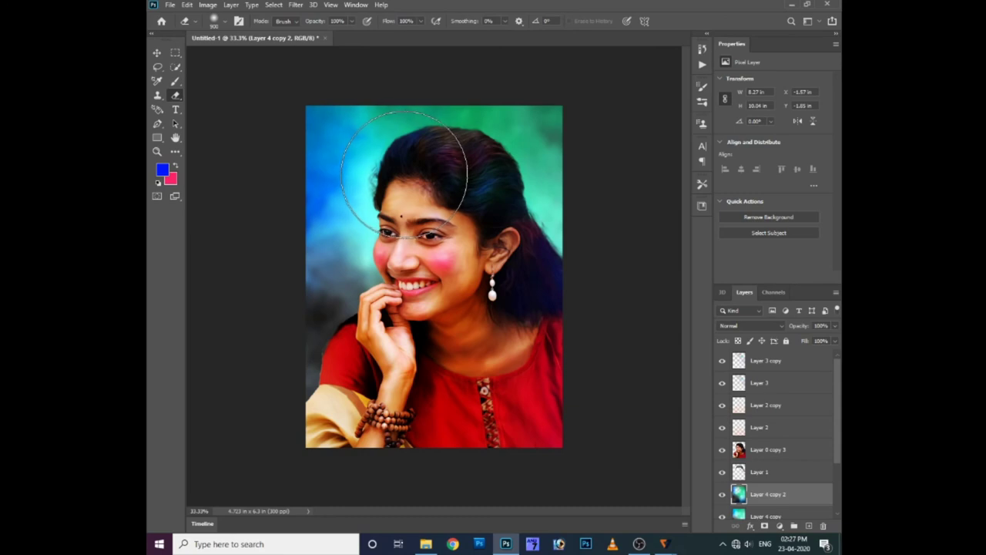
# Step: Set Layer 4 copy 2 to Multiply blending, with Layer 4 copy selected next
pyautogui.press(']')
pyautogui.press(']')
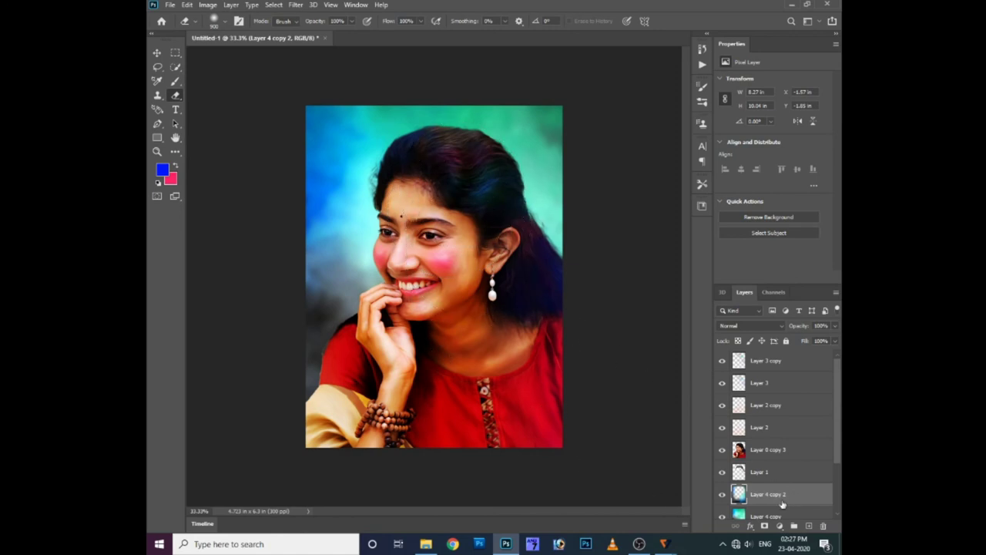
pyautogui.scroll(-1, 778, 497)
pyautogui.click(748, 326)
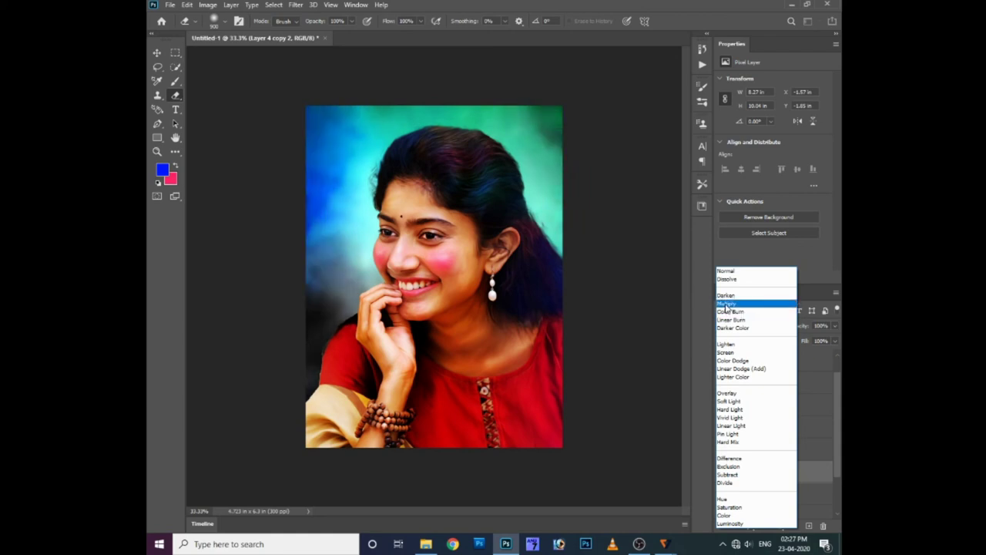
pyautogui.click(728, 304)
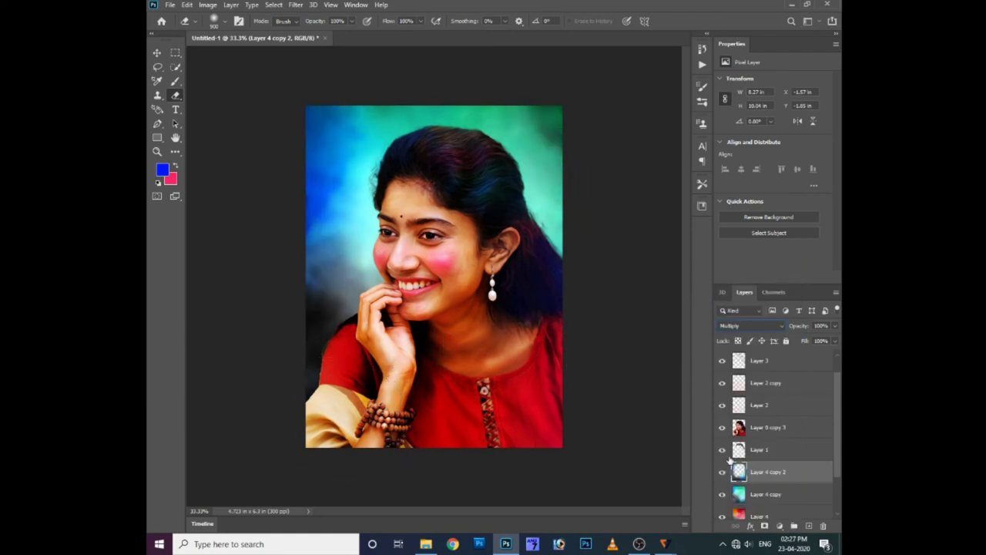
pyautogui.click(776, 497)
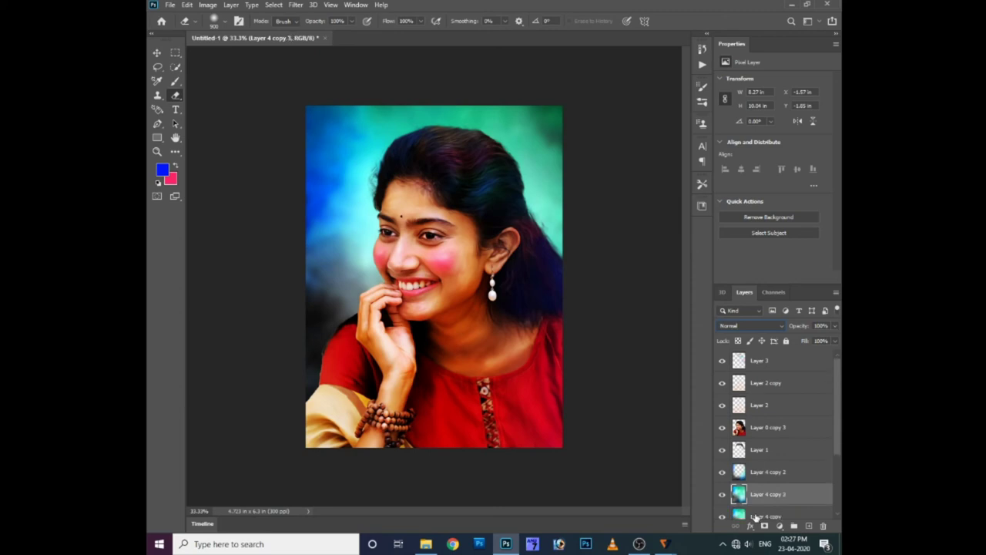
# Step: Bring Layer 4 copy 3 to the top and erase its clouds over the face, cheek, ear and hair
pyautogui.hotkey('ctrl', 'shift', ']')
pyautogui.hotkey('ctrl', '-')
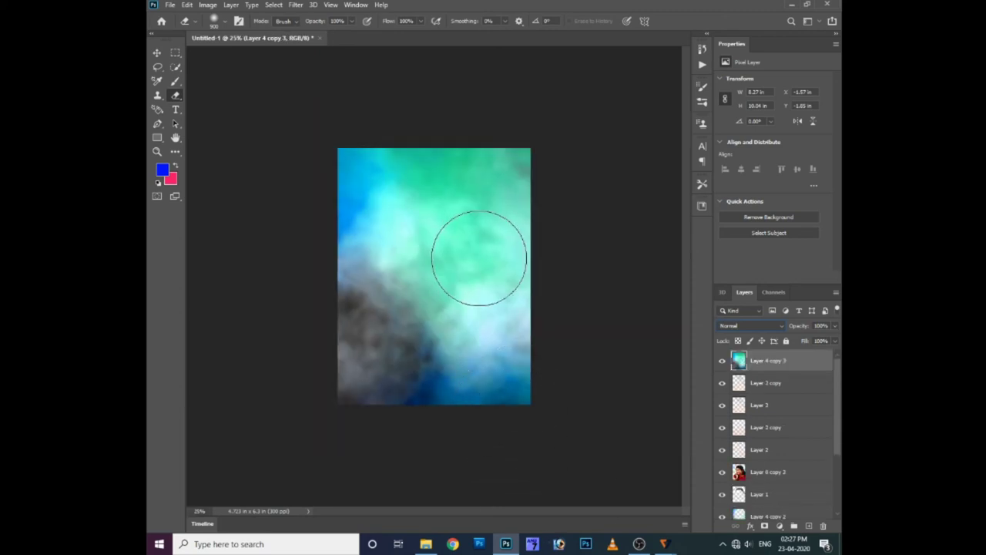
pyautogui.moveTo(434, 248)
pyautogui.mouseDown()
pyautogui.moveTo(437, 207)
pyautogui.moveTo(426, 320)
pyautogui.moveTo(493, 278)
pyautogui.moveTo(454, 220)
pyautogui.moveTo(409, 324)
pyautogui.moveTo(451, 339)
pyautogui.moveTo(449, 282)
pyautogui.moveTo(444, 314)
pyautogui.moveTo(466, 262)
pyautogui.moveTo(454, 210)
pyautogui.moveTo(443, 211)
pyautogui.mouseUp()
pyautogui.hotkey('ctrl', 'z')
pyautogui.hotkey('ctrl', '+')
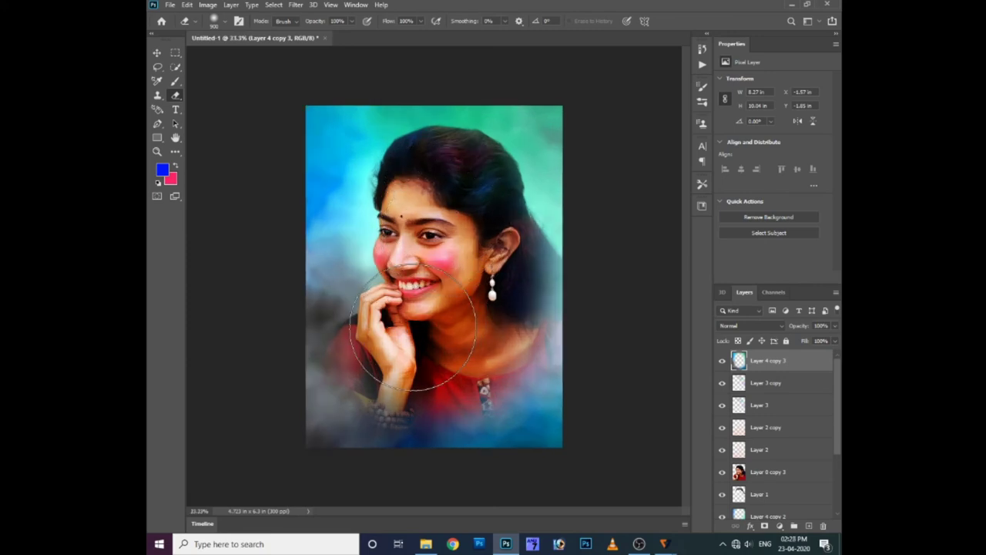
pyautogui.moveTo(473, 312); pyautogui.dragTo(474, 260)
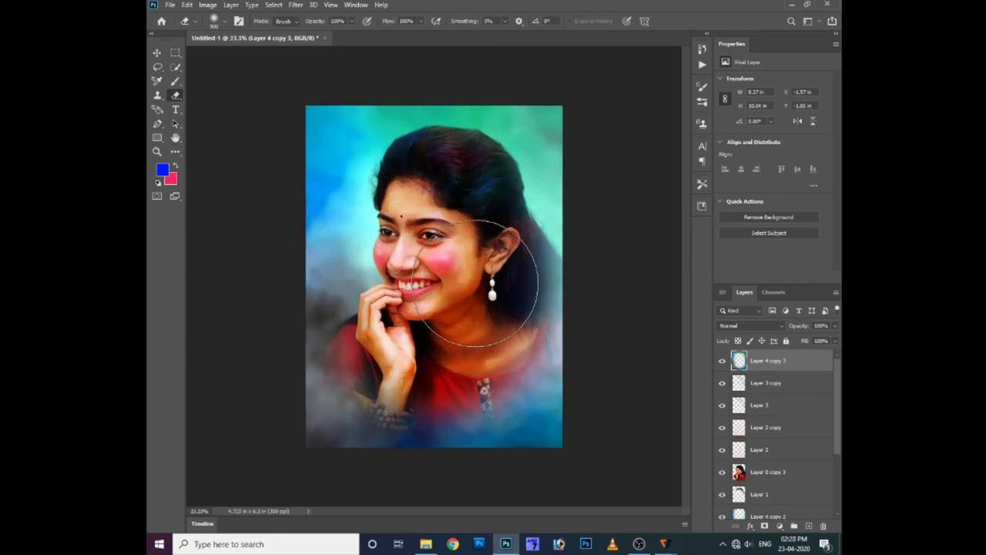
pyautogui.click(738, 329)
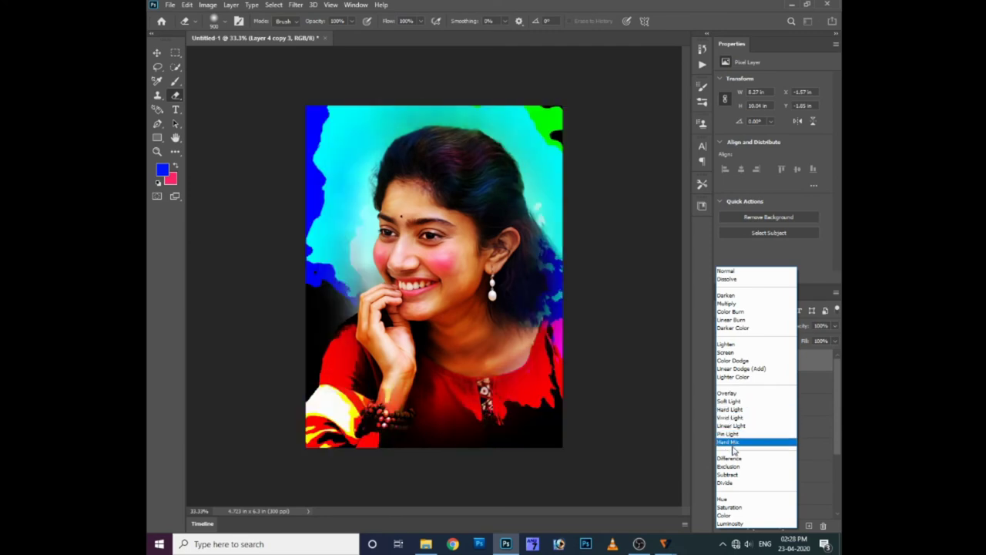
# Step: Keep Layer 4 copy 3 at Normal, duplicate it as copy 4 and set that copy to Lighten
pyautogui.click(733, 272)
pyautogui.hotkey('ctrl', 'j')
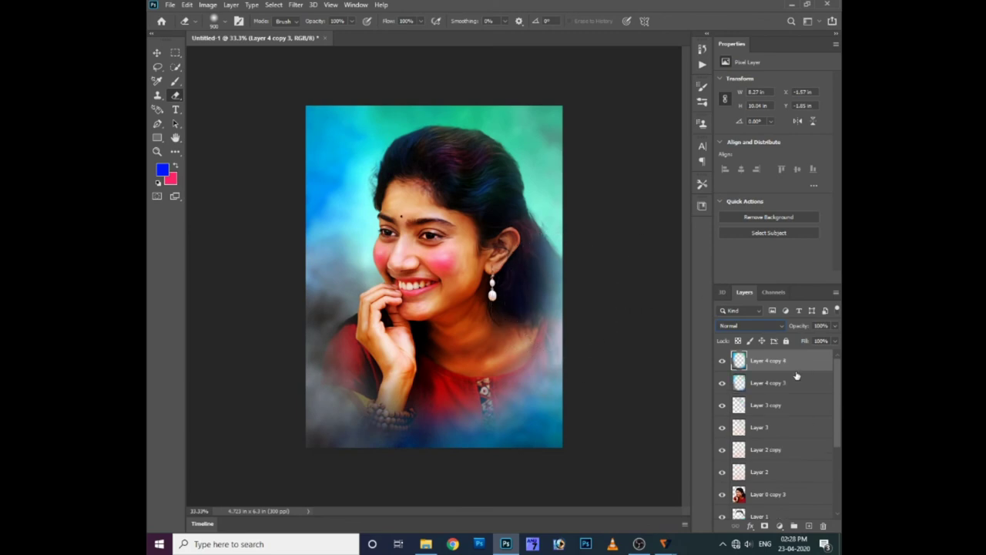
pyautogui.click(735, 325)
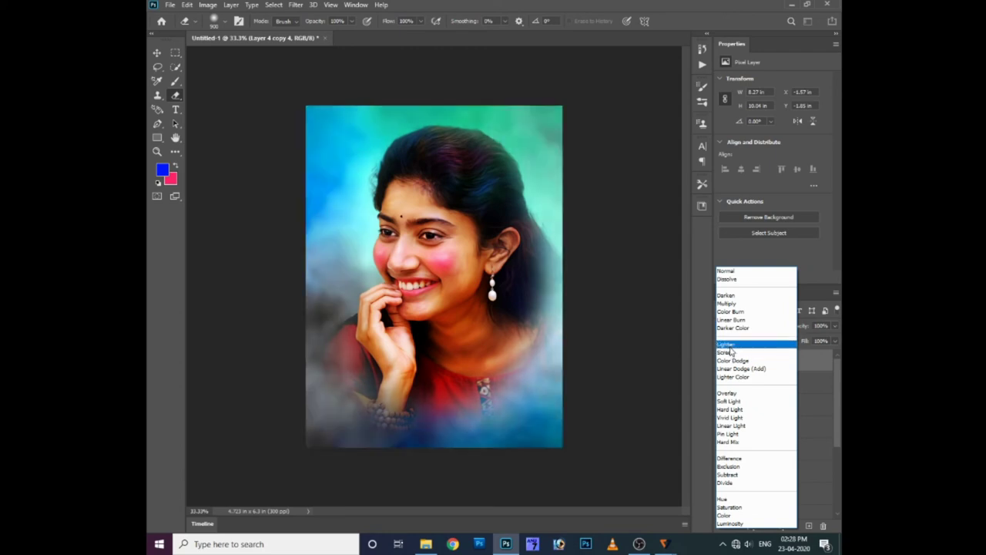
pyautogui.click(731, 347)
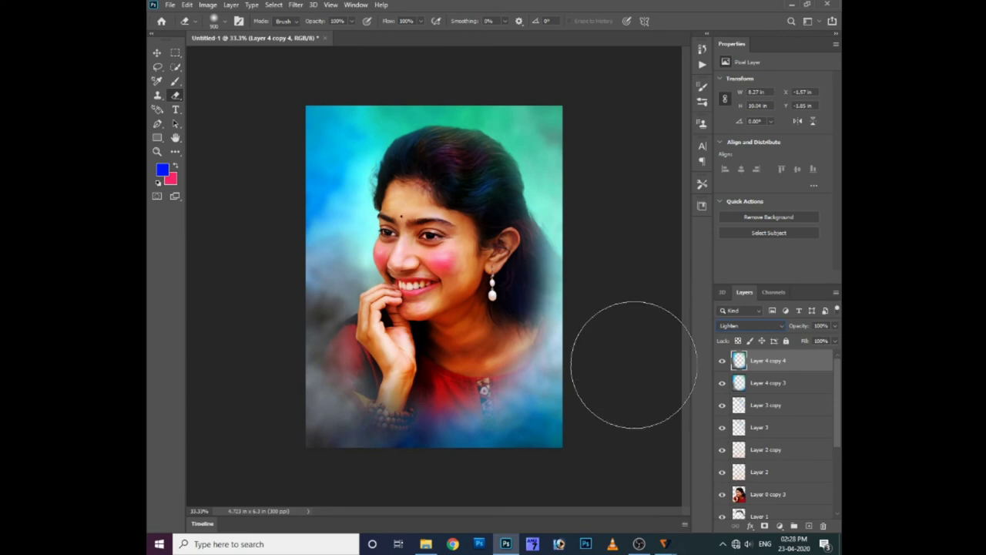
# Step: Erase Layer 4 copy 3's texture over the right-side hair and from the ear to the shoulder
pyautogui.hotkey('ctrl', '+')
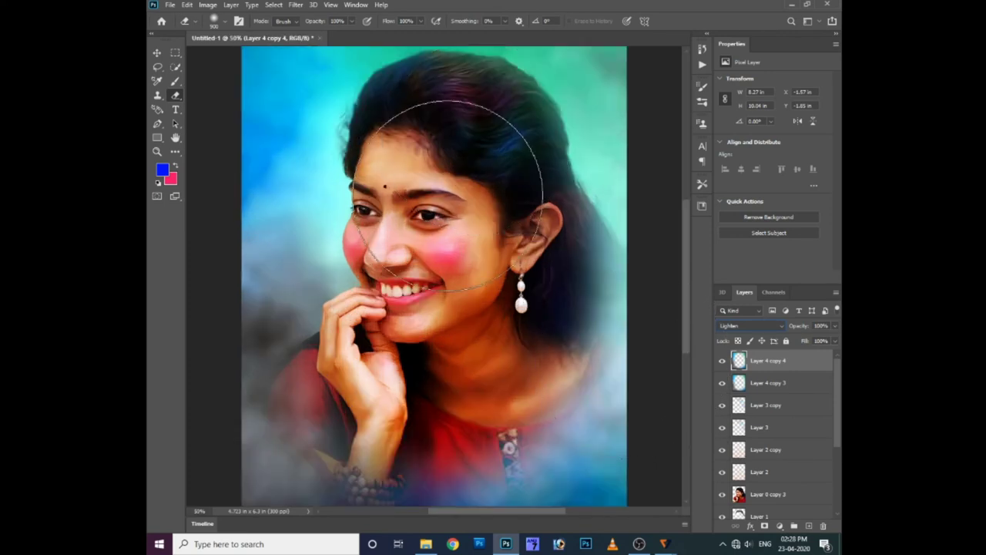
pyautogui.moveTo(478, 196); pyautogui.dragTo(472, 249)
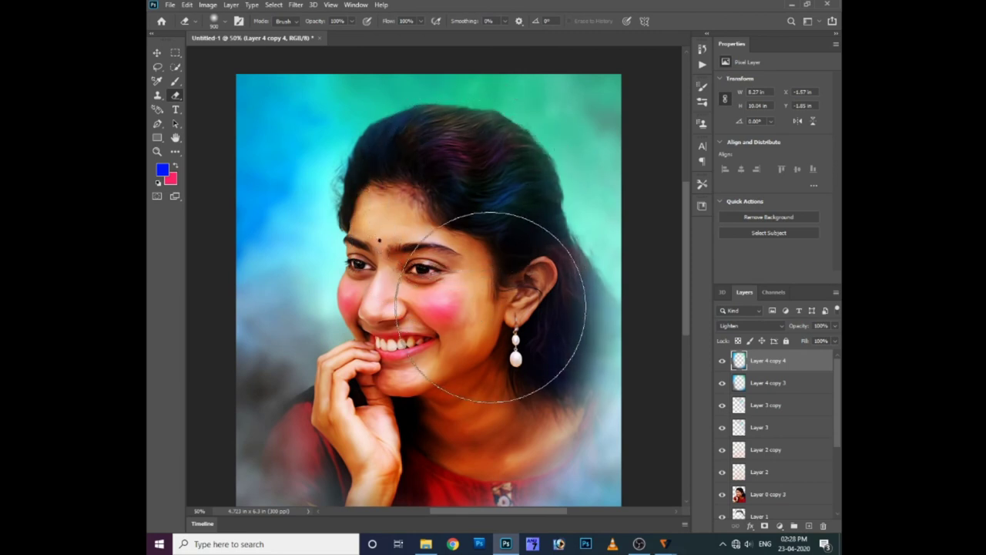
pyautogui.click(771, 382)
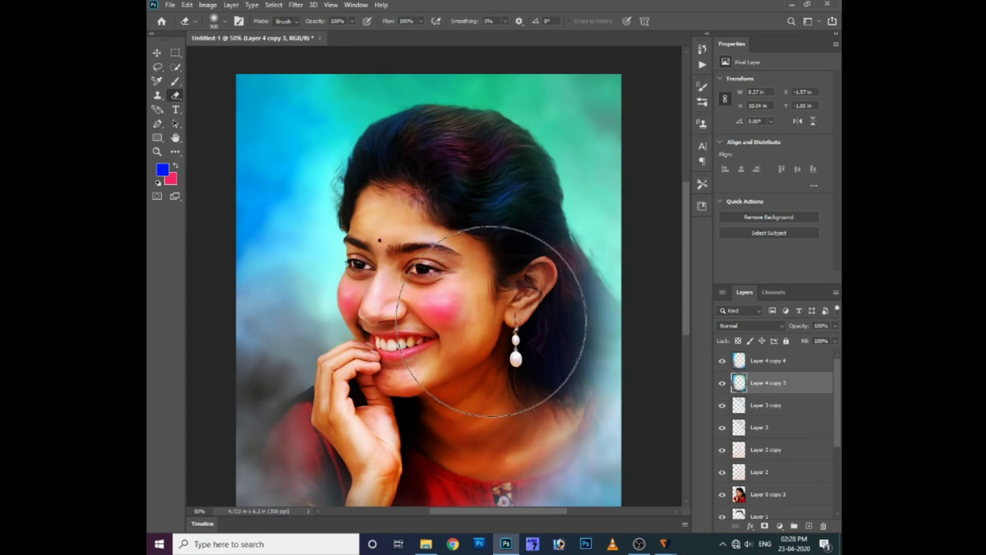
pyautogui.click(502, 347)
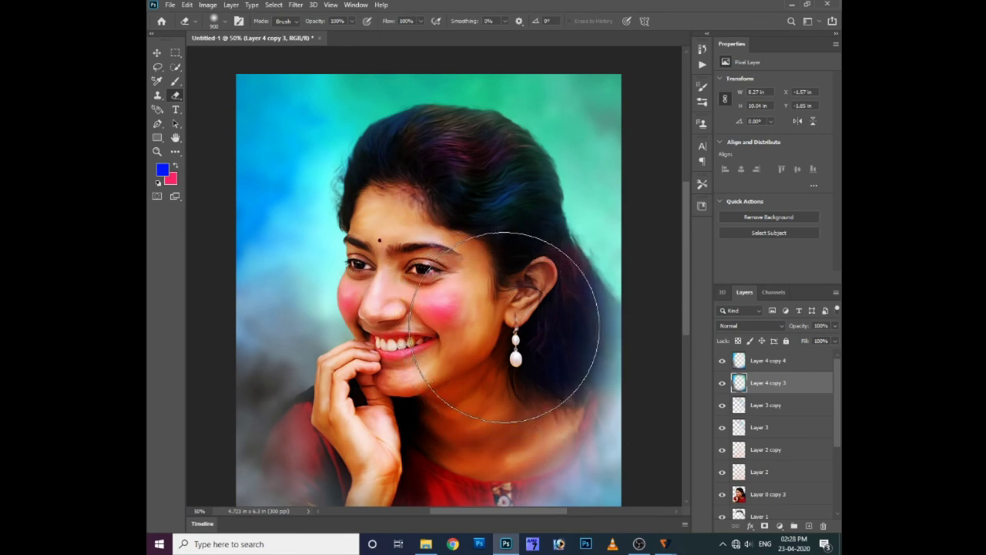
pyautogui.moveTo(560, 287); pyautogui.dragTo(573, 362)
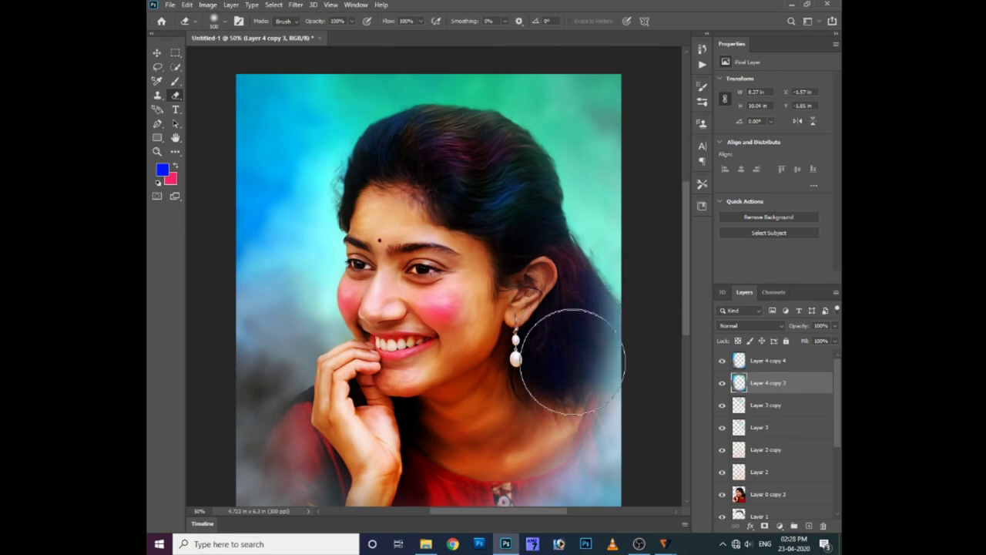
pyautogui.click(787, 362)
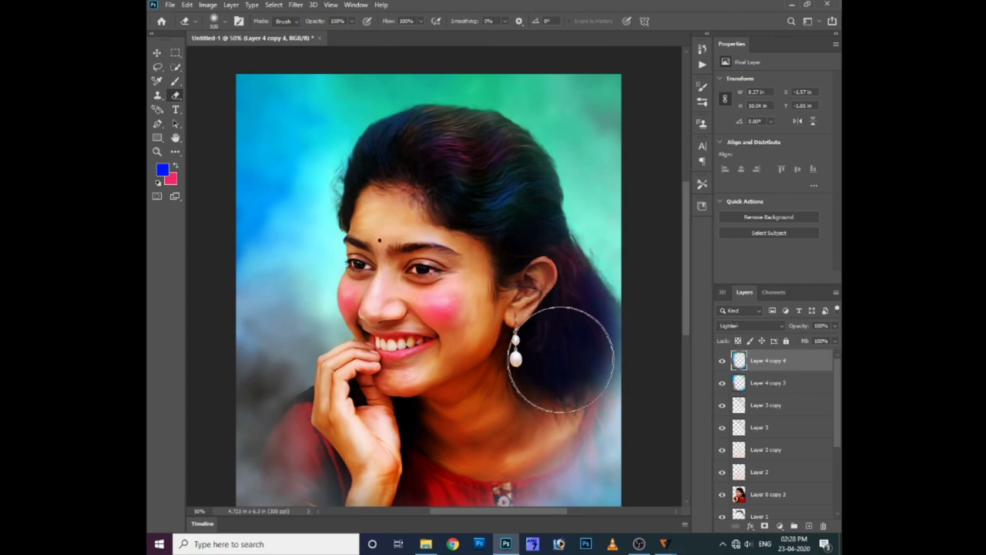
# Step: Enlarge the eraser to 700 and reselect Layer 4 copy 3 for erasing over the chest
pyautogui.press(']')
pyautogui.press(']')
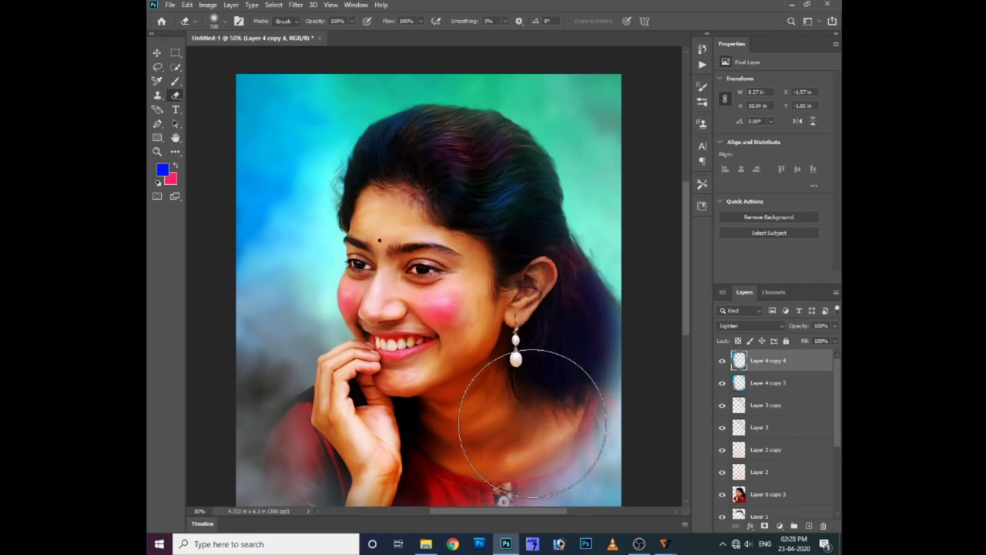
pyautogui.moveTo(492, 410); pyautogui.dragTo(464, 306)
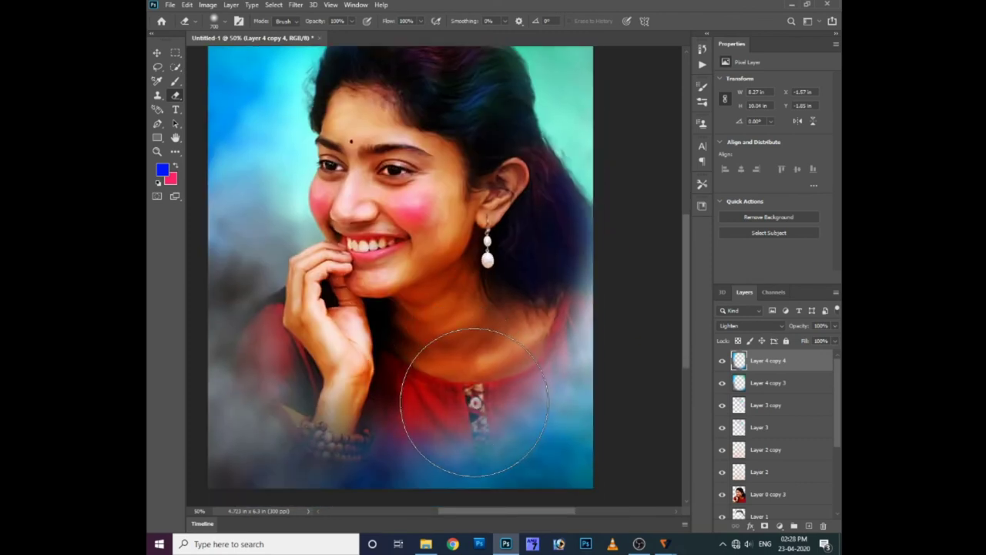
pyautogui.click(761, 393)
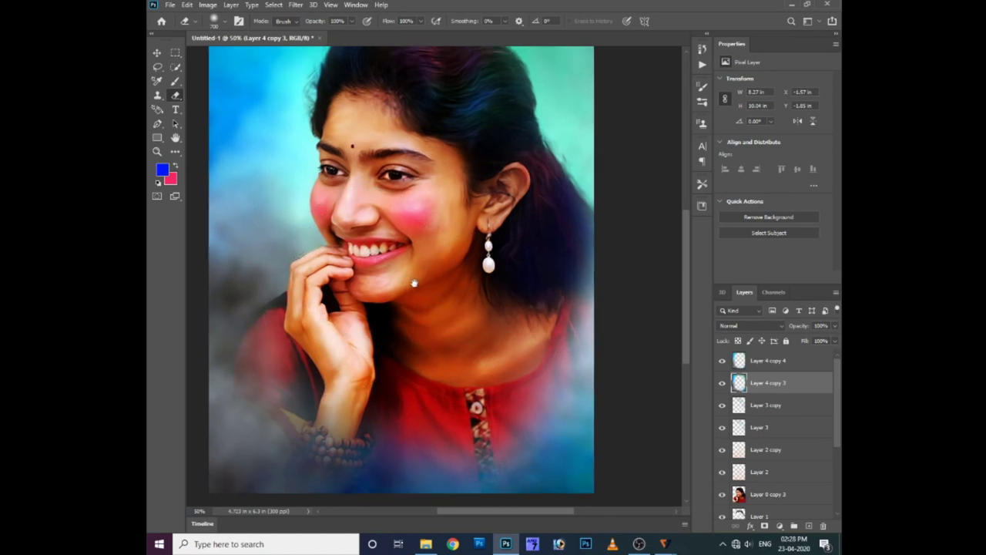
pyautogui.hotkey('ctrl', '-')
pyautogui.scroll(2, 411, 251)
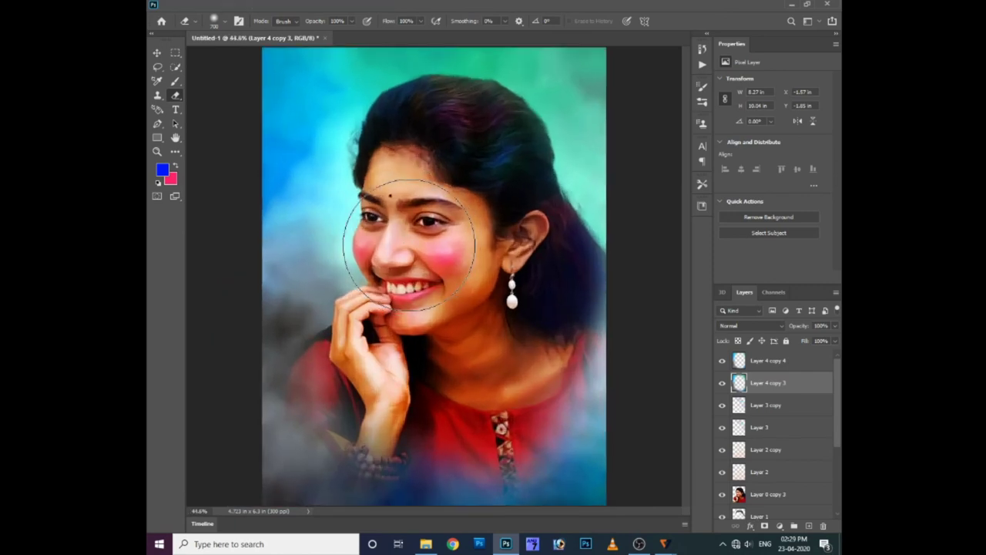
# Step: Select every layer from Layer 4 copy 4 down to the original Layer 4
pyautogui.press('v')
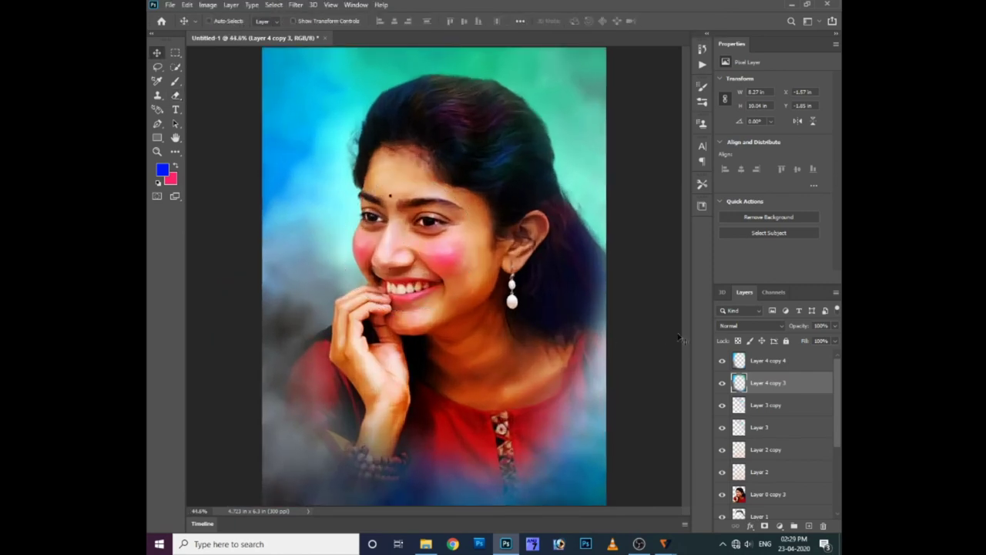
pyautogui.scroll(-3, 815, 417)
pyautogui.scroll(-1, 769, 493)
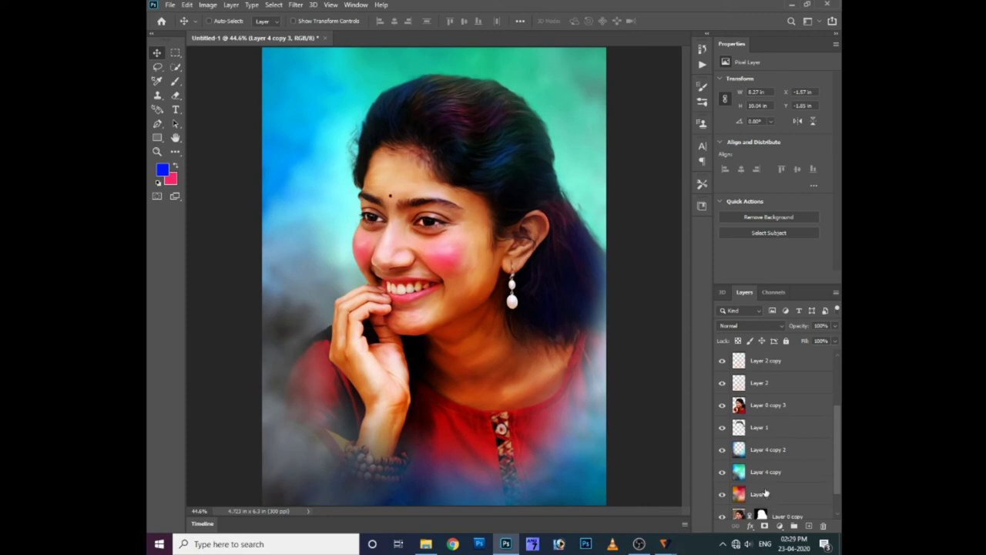
pyautogui.click(766, 493)
pyautogui.scroll(3, 767, 487)
pyautogui.scroll(1, 767, 481)
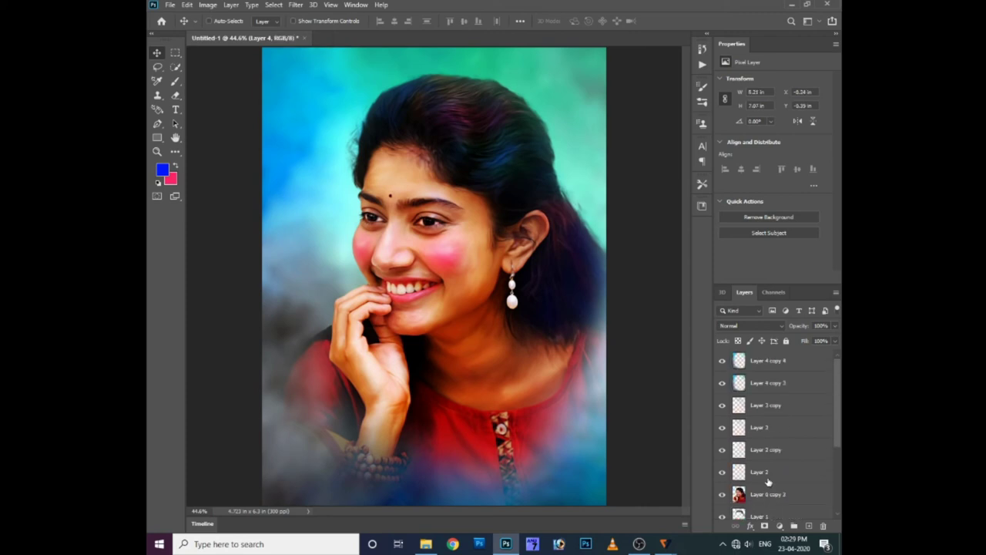
pyautogui.keyDown('shift'); pyautogui.click(771, 362); pyautogui.keyUp('shift')
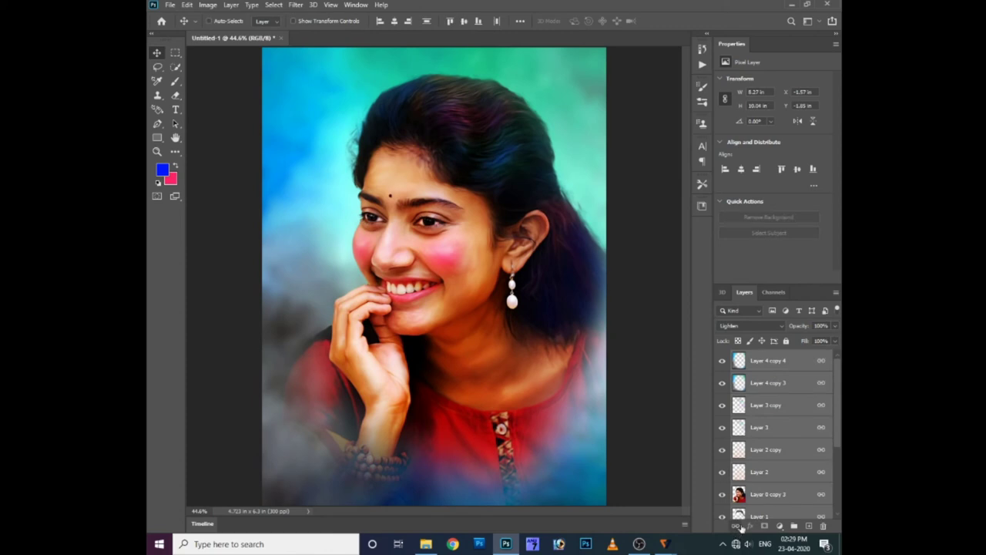
# Step: Duplicate the selected layers, merge the duplicates into one, and copy it as Layer 4 copy 10
pyautogui.rightClick(772, 359)
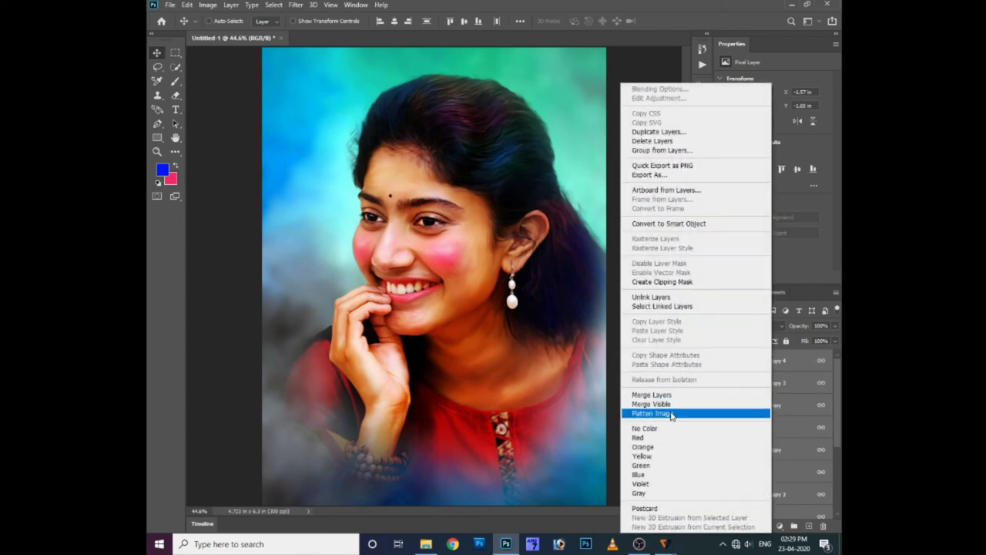
pyautogui.click(655, 132)
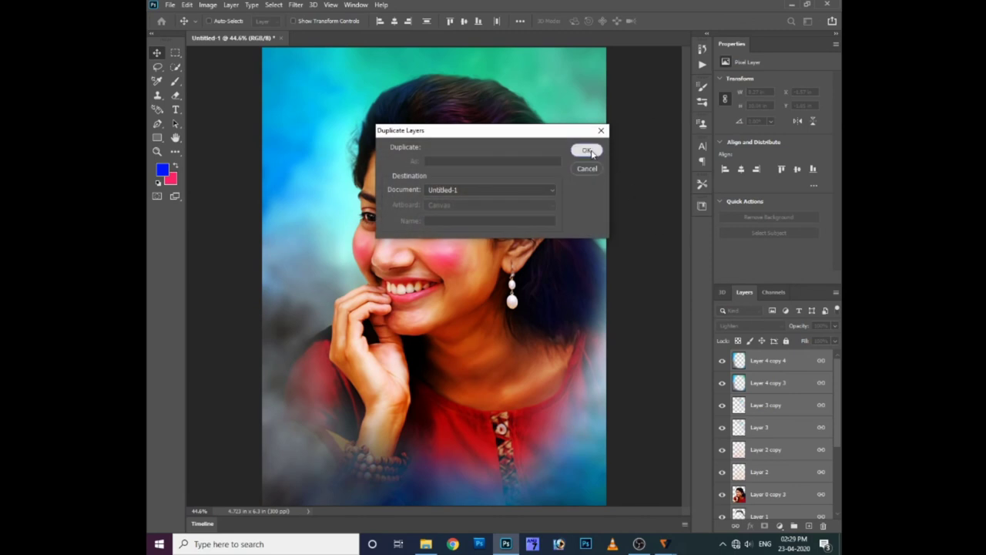
pyautogui.click(585, 151)
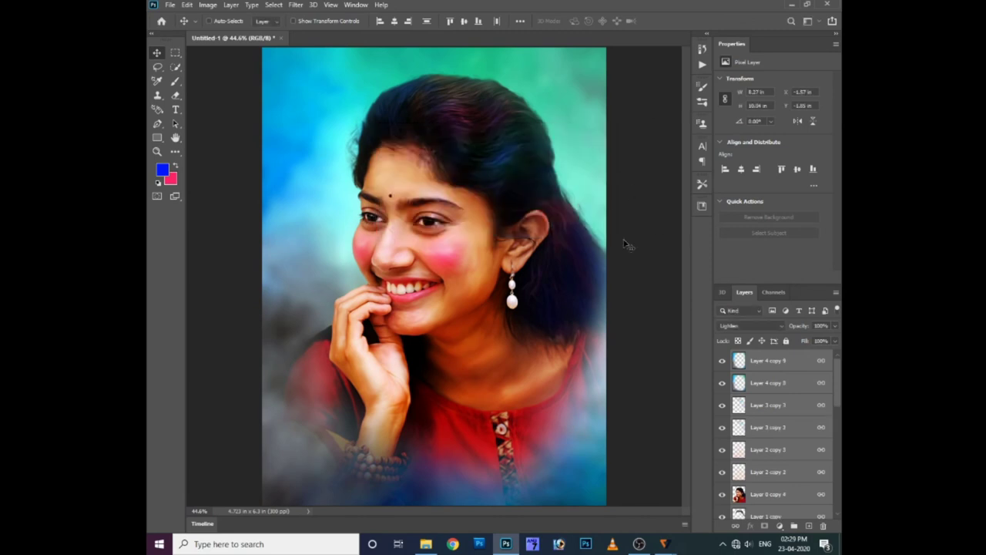
pyautogui.rightClick(767, 360)
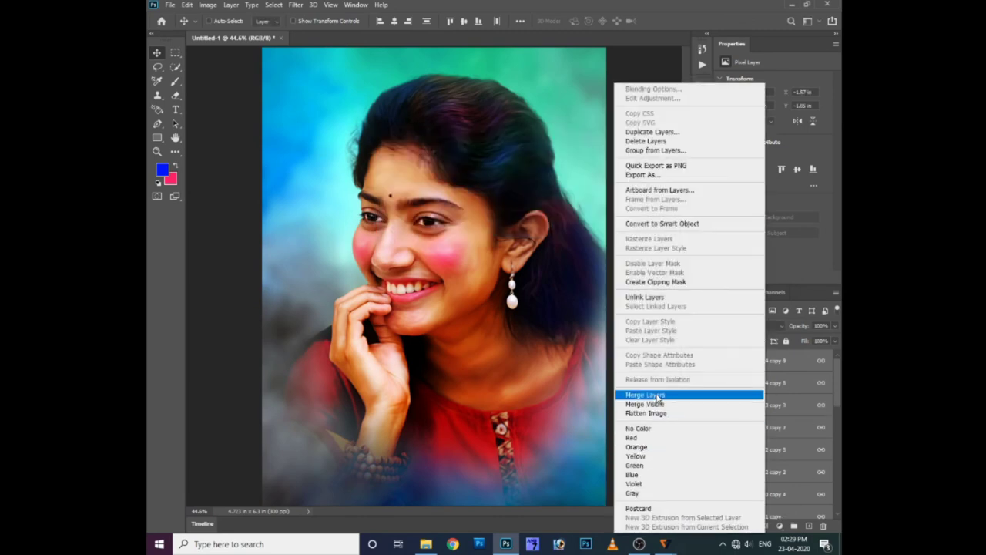
pyautogui.click(655, 404)
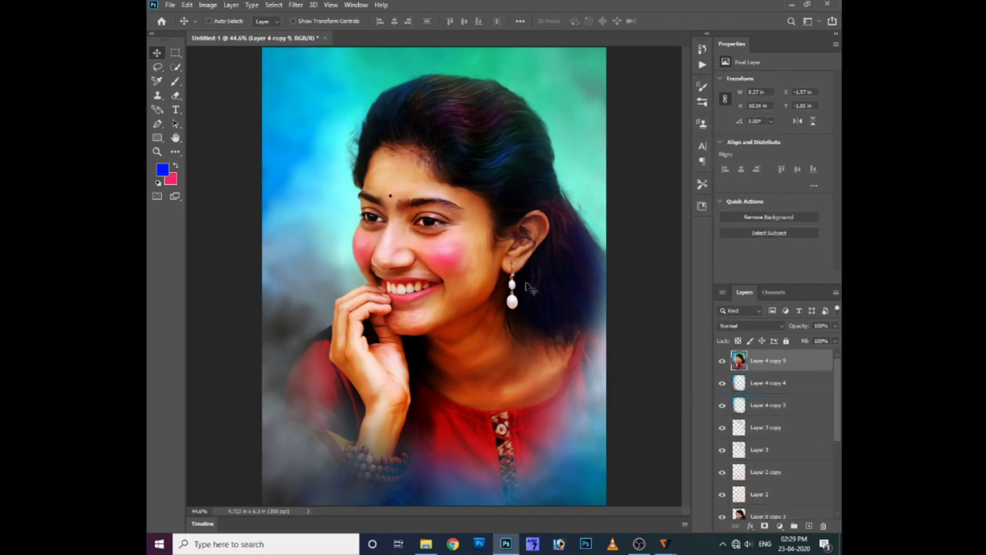
pyautogui.hotkey('ctrl', 'j')
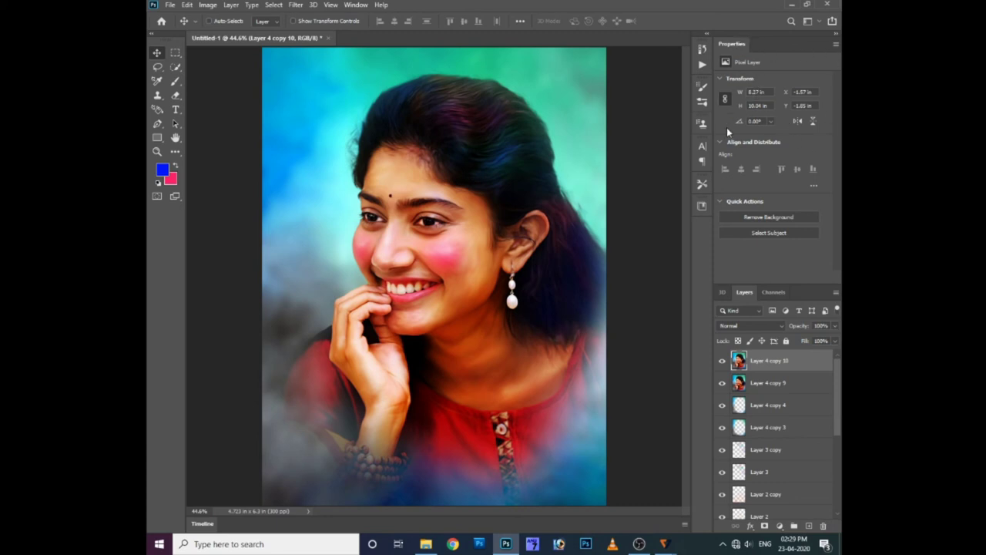
pyautogui.click(774, 292)
pyautogui.click(780, 528)
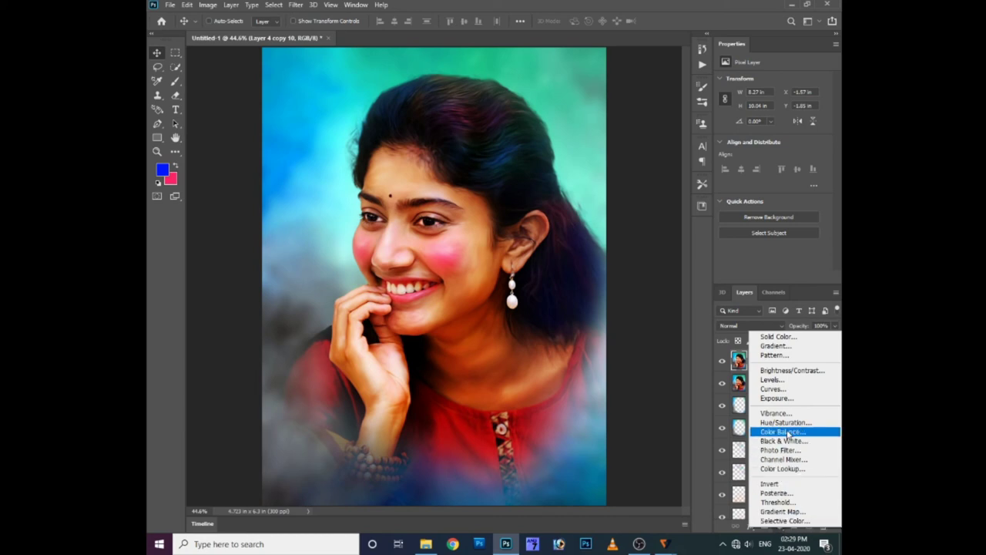
pyautogui.click(783, 431)
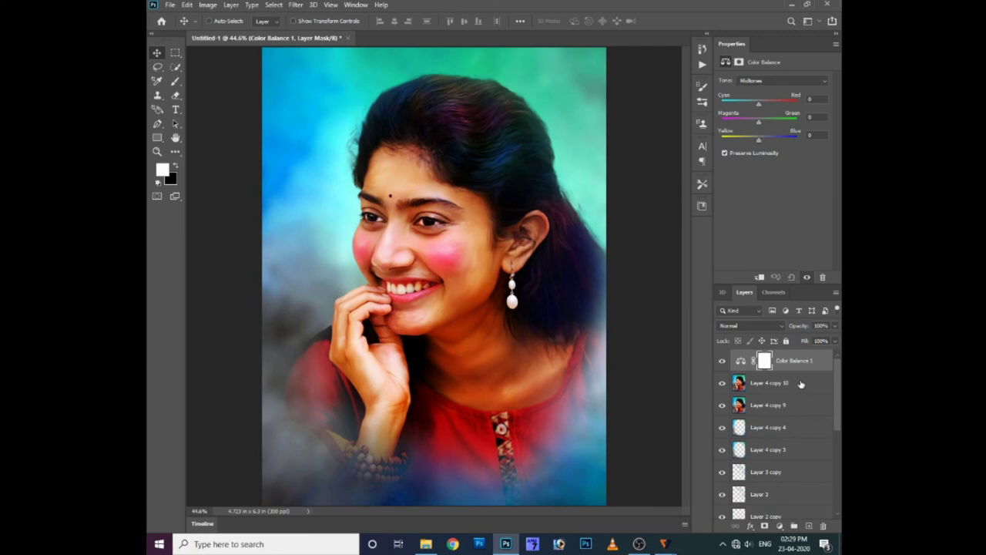
pyautogui.moveTo(757, 103); pyautogui.dragTo(764, 140)
pyautogui.click(781, 527)
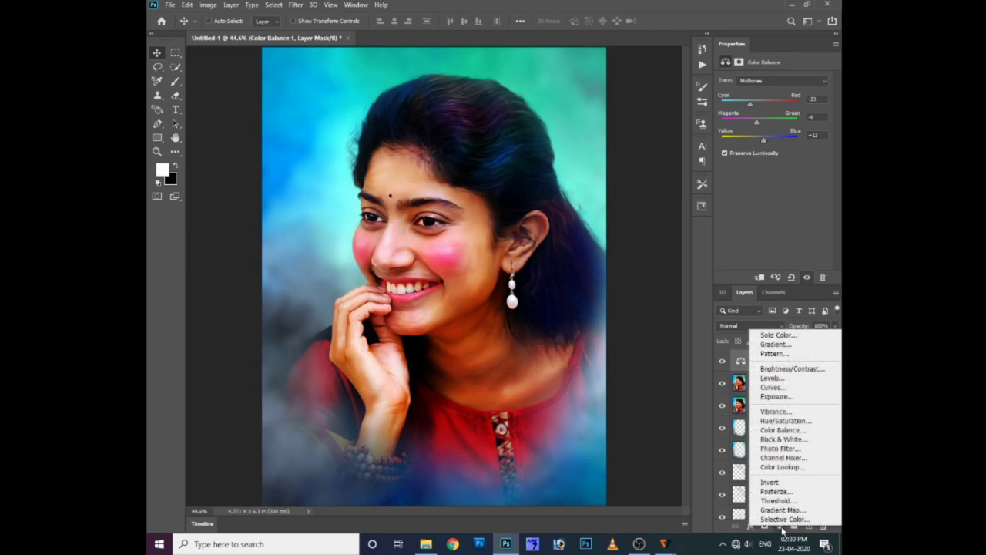
pyautogui.click(782, 457)
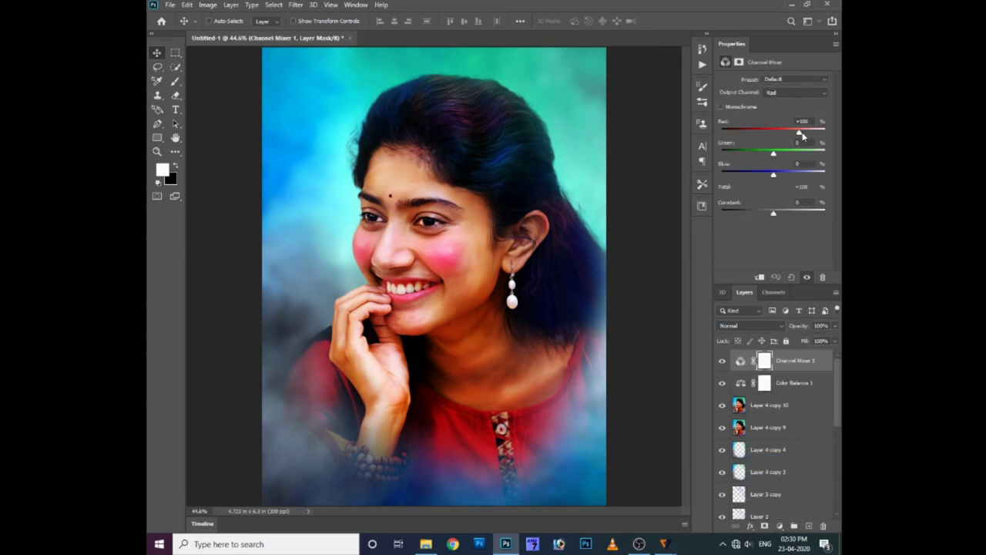
pyautogui.moveTo(799, 133); pyautogui.dragTo(808, 135)
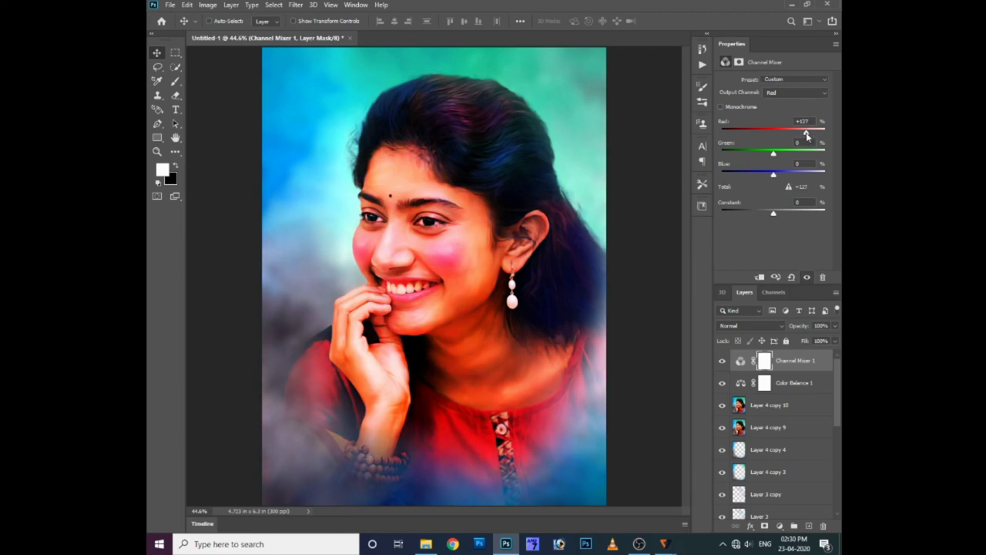
pyautogui.hotkey('ctrl', 'z')
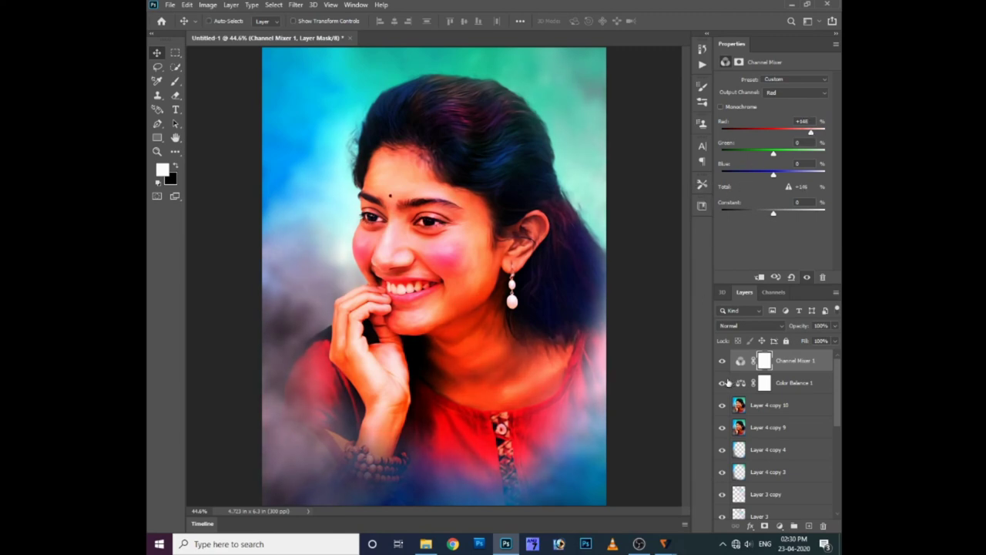
pyautogui.click(792, 277)
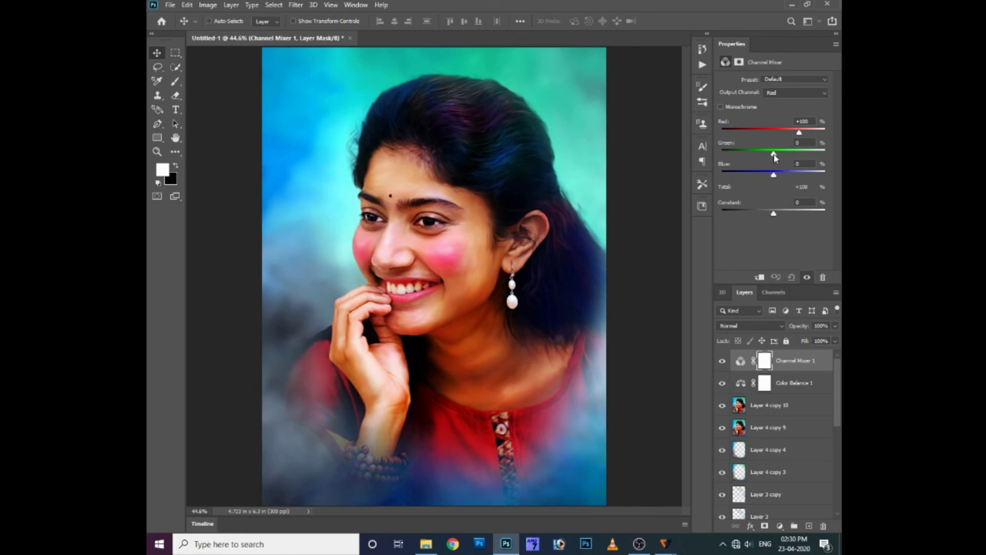
pyautogui.moveTo(775, 157); pyautogui.dragTo(768, 159)
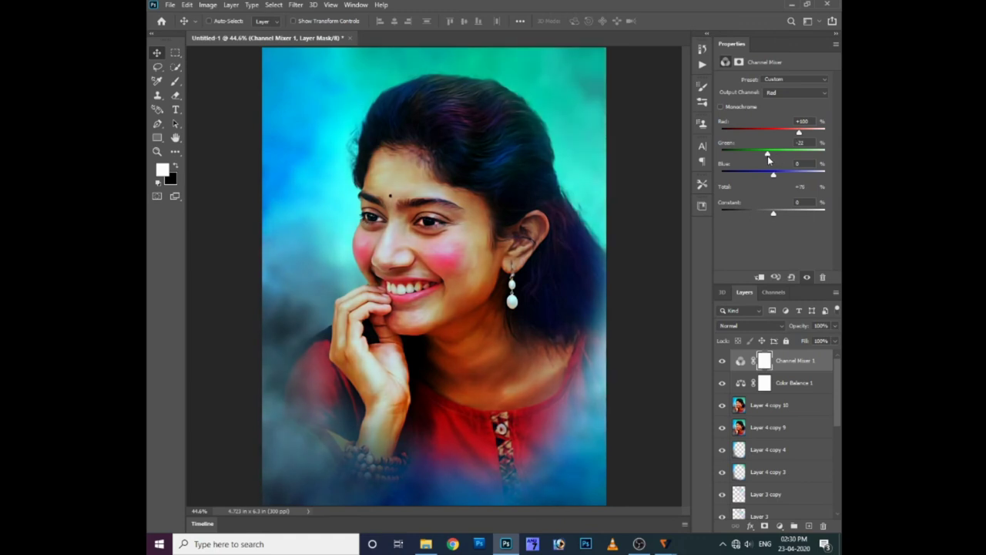
pyautogui.moveTo(768, 159); pyautogui.dragTo(774, 159)
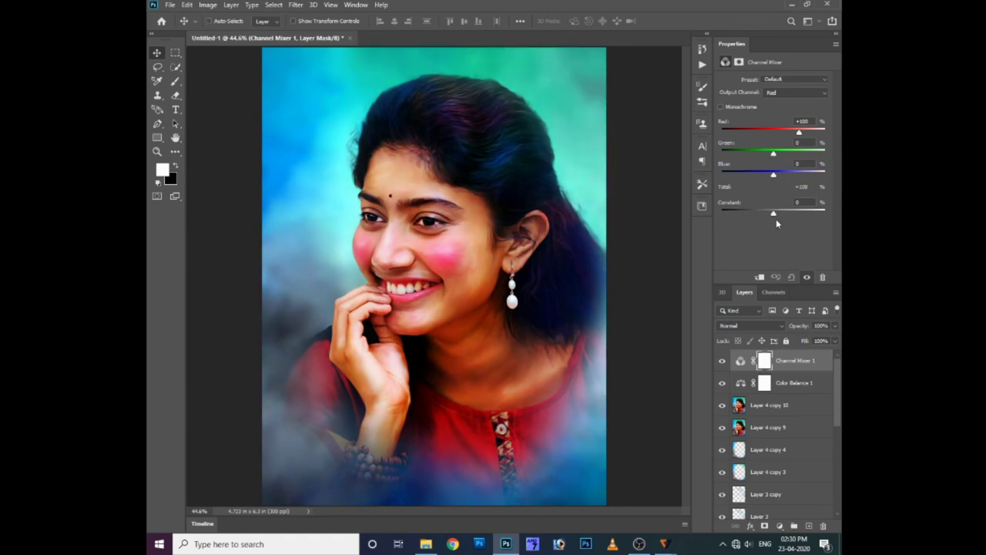
pyautogui.moveTo(774, 213); pyautogui.dragTo(773, 214)
pyautogui.click(722, 360)
pyautogui.click(721, 362)
pyautogui.press('ctrl')
pyautogui.press('Delete')
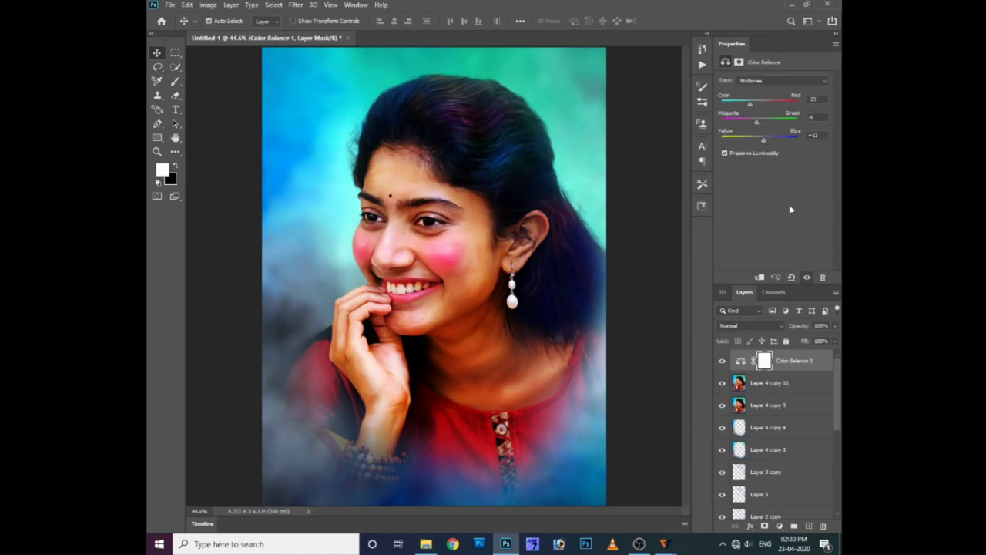
# Step: Duplicate Layer 4 copy 10, delete the Color Balance 1 layer and show Layer 4 copy 11
pyautogui.click(775, 386)
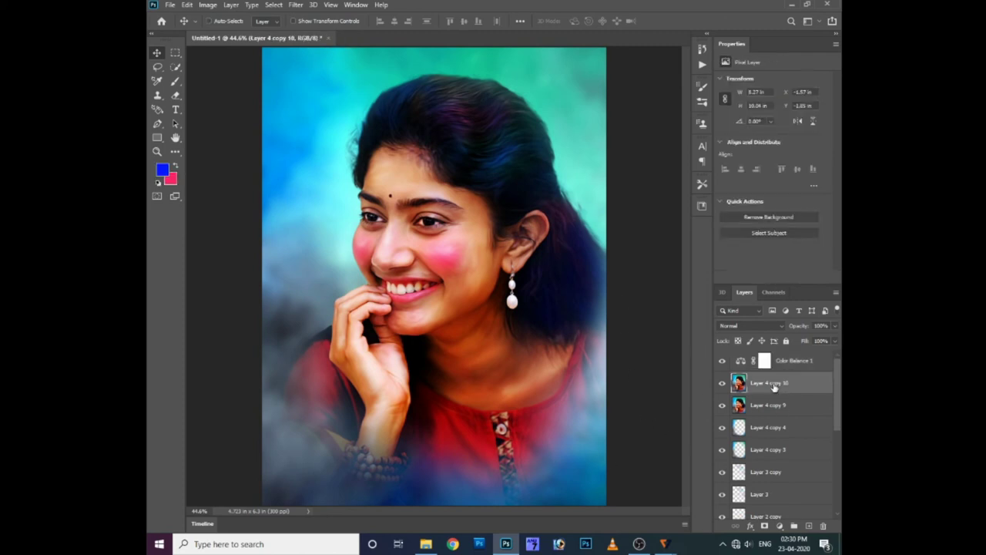
pyautogui.hotkey('ctrl', 'j')
pyautogui.click(782, 366)
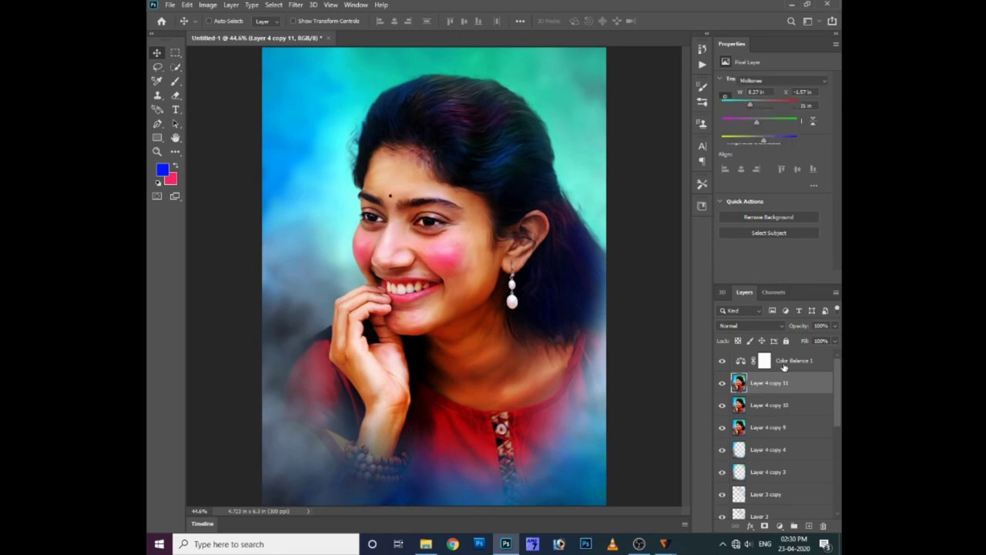
pyautogui.press('Delete')
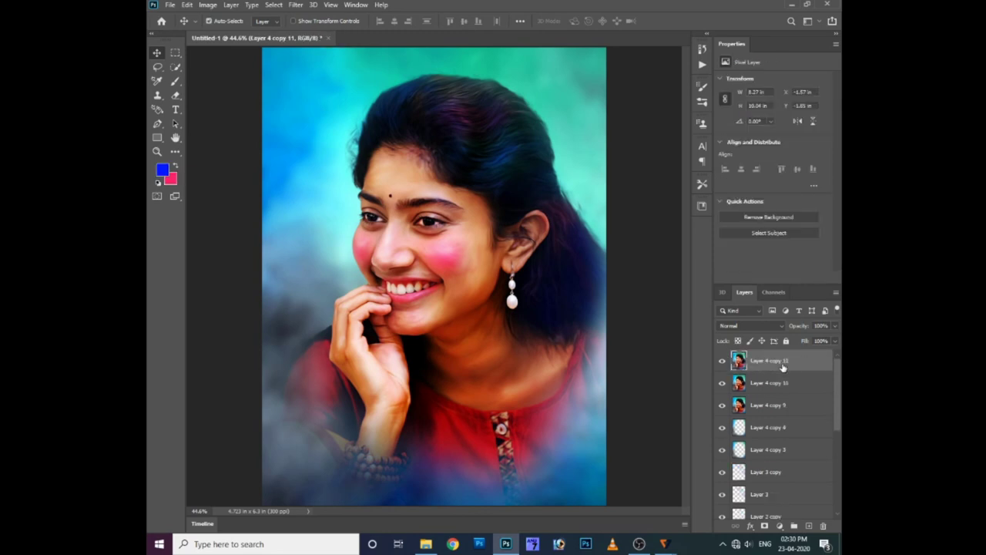
pyautogui.click(722, 361)
# Step: Duplicate the top portrait layer as Layer 4 copy 12 and turn off automatic layer picking
pyautogui.click(210, 5)
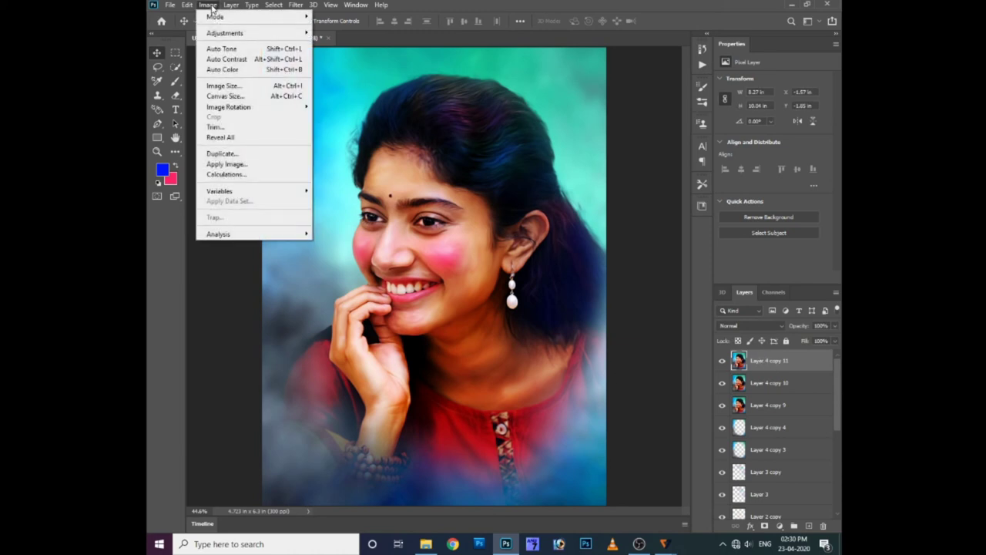
pyautogui.click(755, 392)
pyautogui.hotkey('ctrl', 'j')
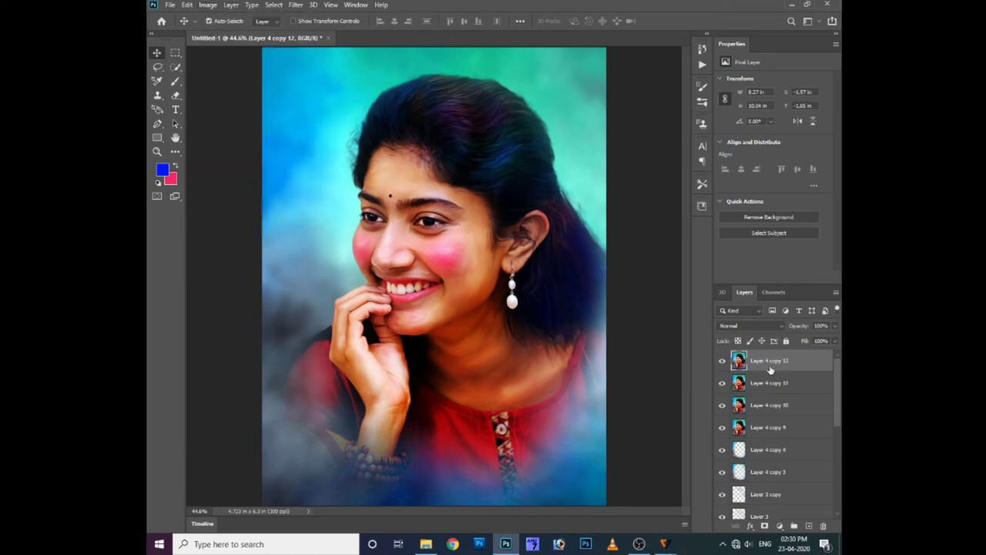
pyautogui.click(208, 21)
pyautogui.click(209, 5)
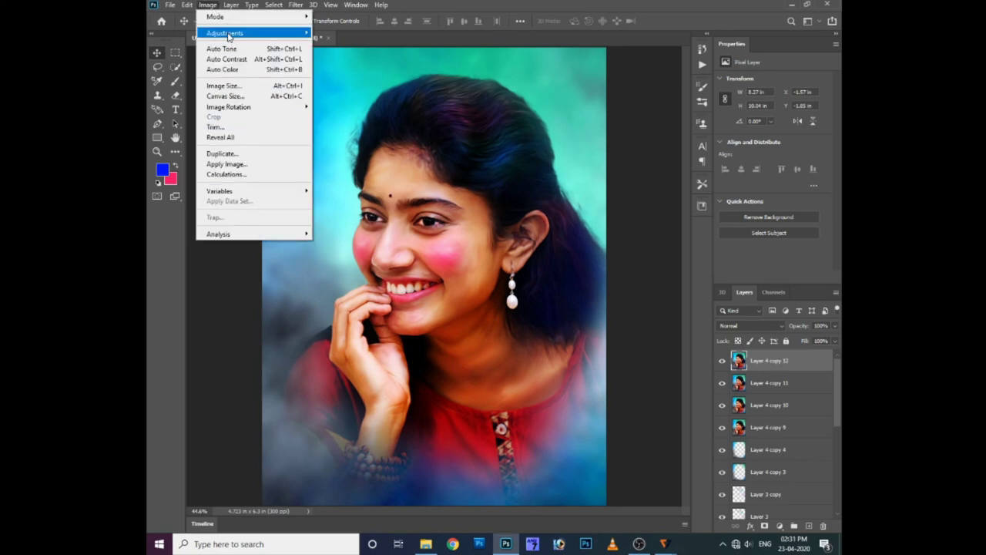
# Step: In Match Color, adjust Luminance, Color Intensity to 108 and Fade to 35, toggling Preview to compare
pyautogui.moveTo(225, 33)
pyautogui.click(339, 252)
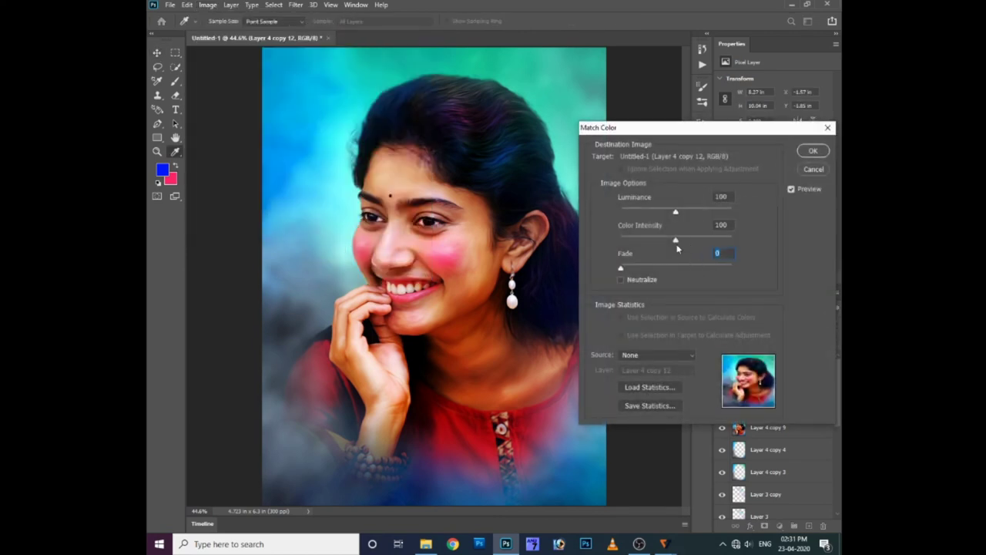
pyautogui.moveTo(677, 239); pyautogui.dragTo(687, 243)
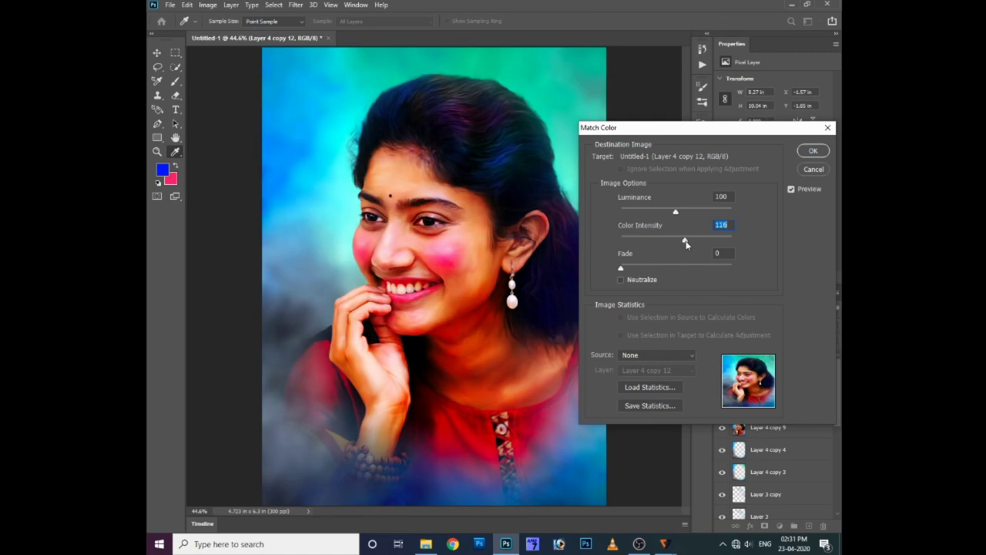
pyautogui.moveTo(677, 213)
pyautogui.mouseDown()
pyautogui.moveTo(689, 213)
pyautogui.moveTo(661, 214)
pyautogui.mouseUp()
pyautogui.moveTo(621, 268); pyautogui.dragTo(688, 273)
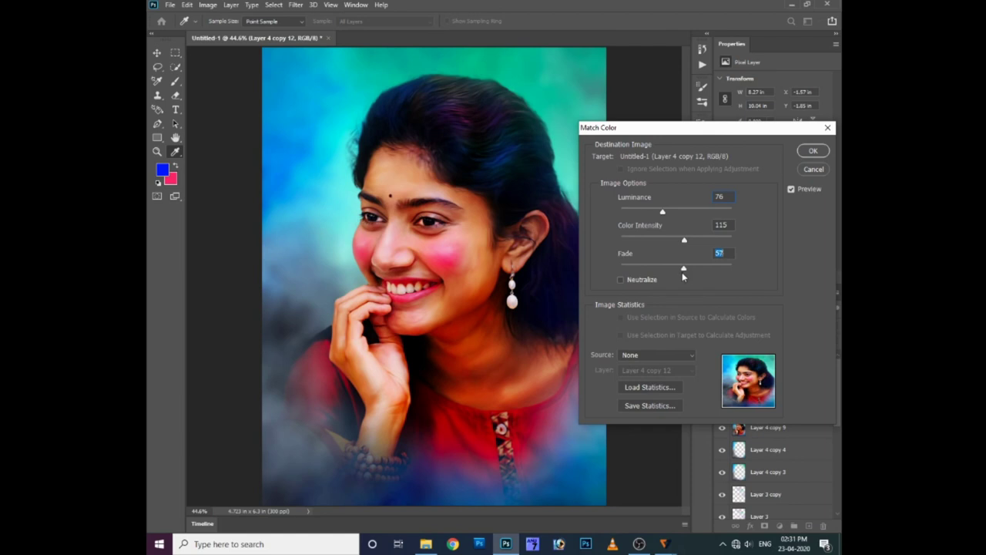
pyautogui.click(654, 356)
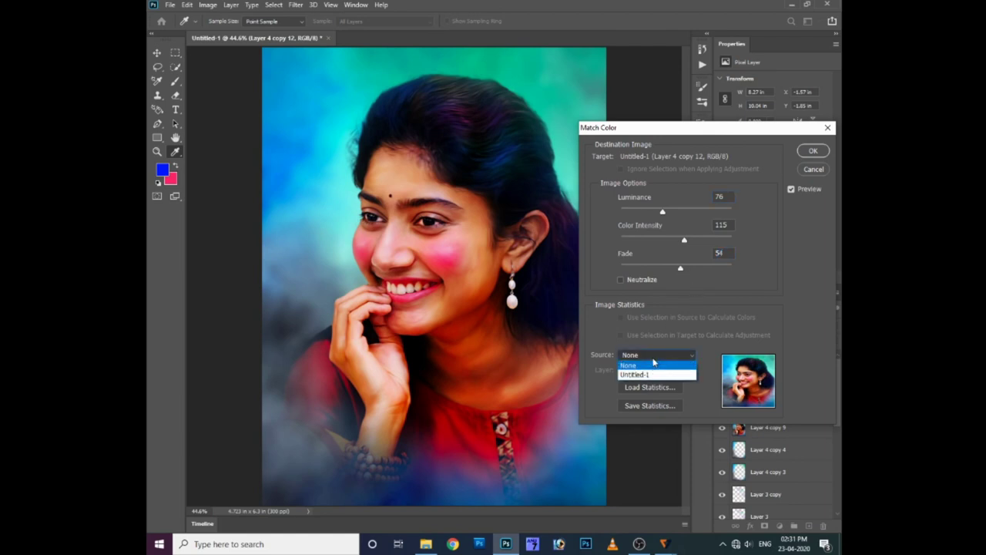
pyautogui.click(650, 358)
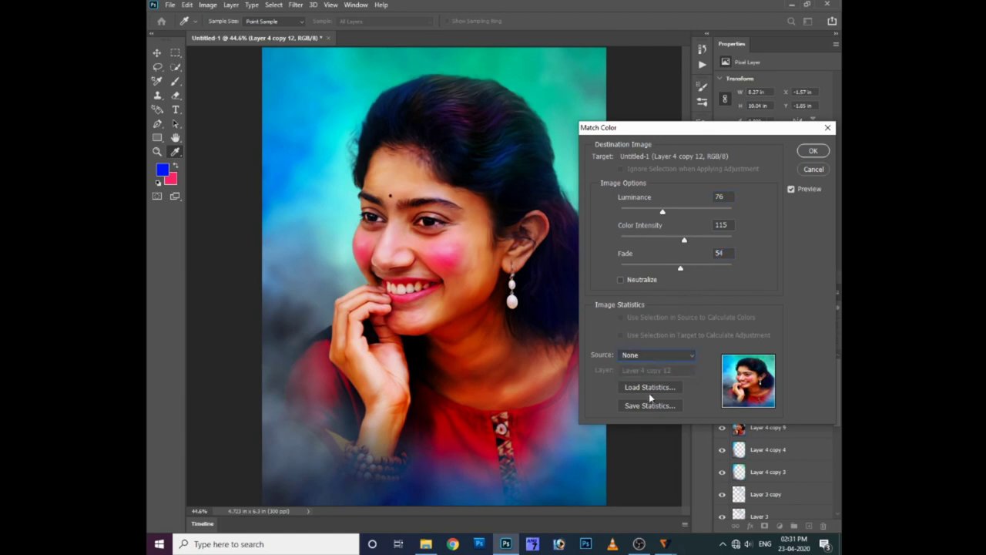
pyautogui.moveTo(686, 241); pyautogui.dragTo(697, 242)
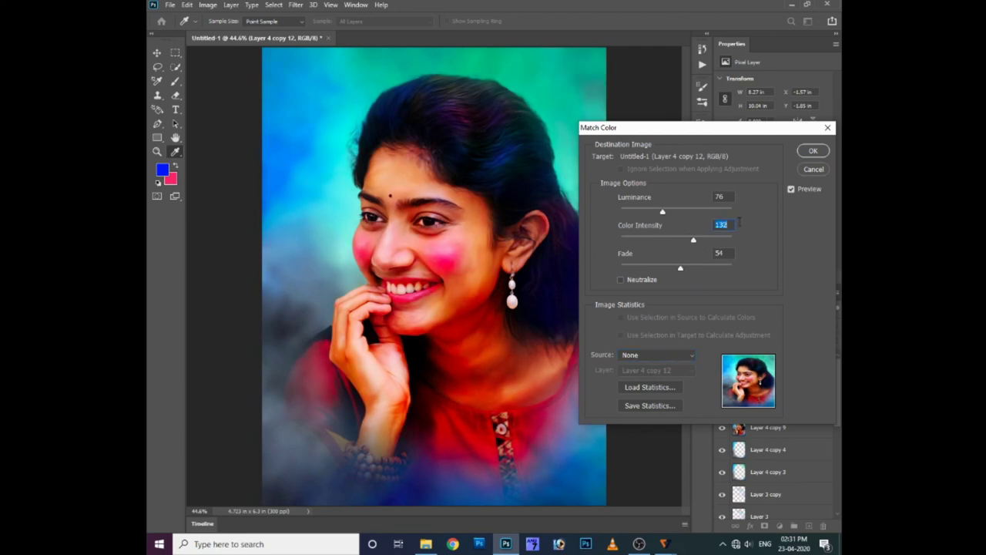
pyautogui.click(794, 188)
pyautogui.click(794, 187)
pyautogui.moveTo(693, 243)
pyautogui.mouseDown()
pyautogui.moveTo(666, 243)
pyautogui.moveTo(686, 241)
pyautogui.moveTo(695, 215)
pyautogui.moveTo(669, 215)
pyautogui.moveTo(686, 212)
pyautogui.moveTo(689, 243)
pyautogui.moveTo(677, 242)
pyautogui.moveTo(684, 213)
pyautogui.mouseUp()
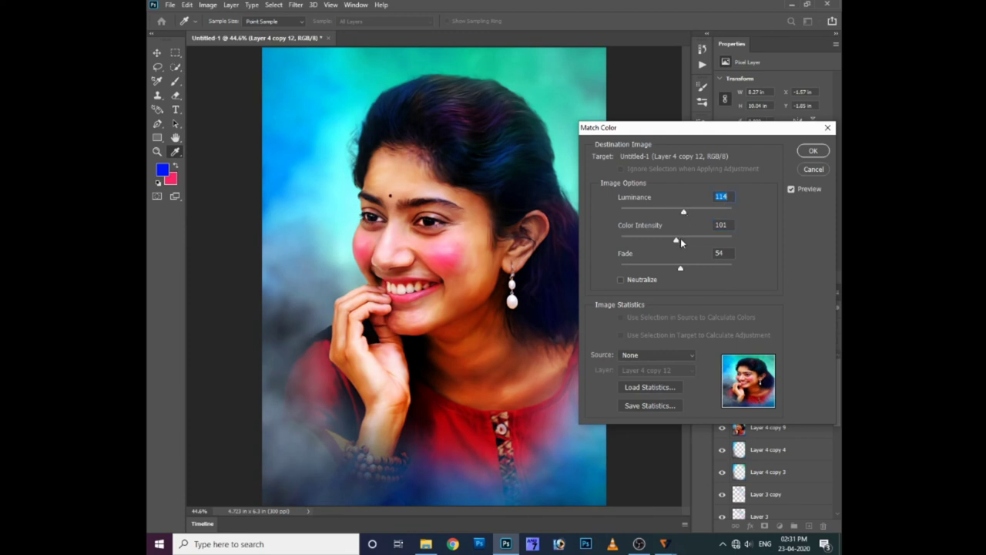
pyautogui.click(681, 242)
pyautogui.moveTo(680, 268); pyautogui.dragTo(620, 270)
# Step: Turn on Neutralize and raise the Fade and Luminance sliders in Match Color
pyautogui.click(621, 280)
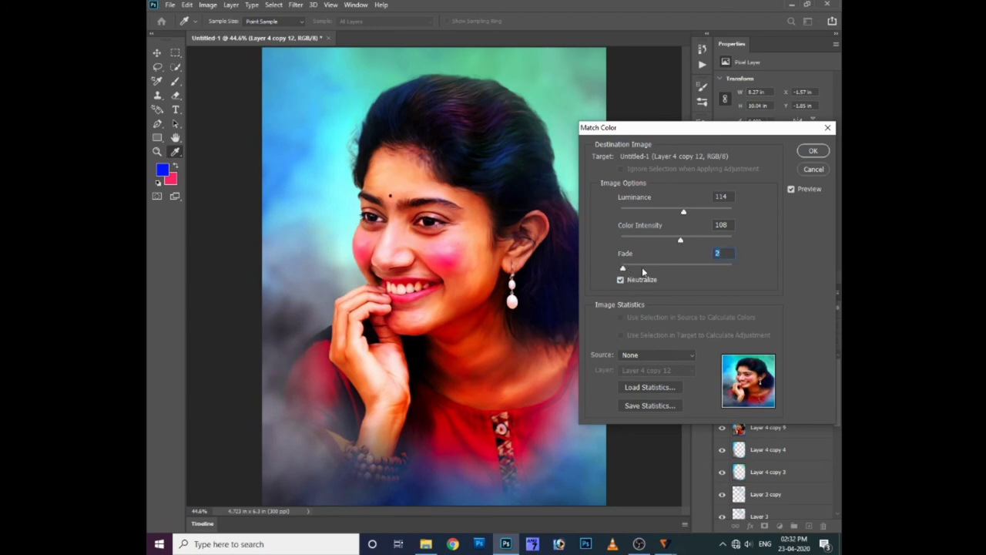
pyautogui.moveTo(621, 269); pyautogui.dragTo(720, 276)
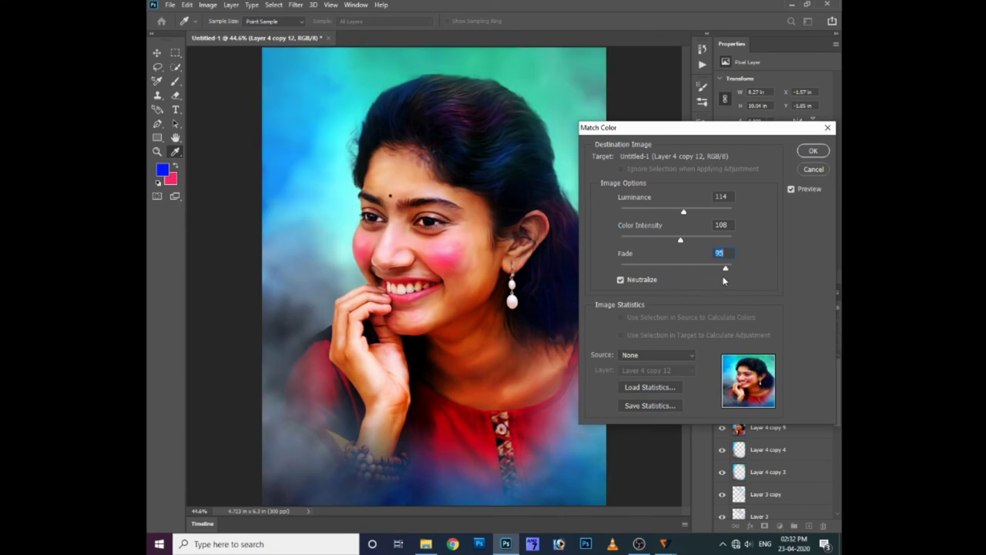
pyautogui.moveTo(681, 241); pyautogui.dragTo(689, 241)
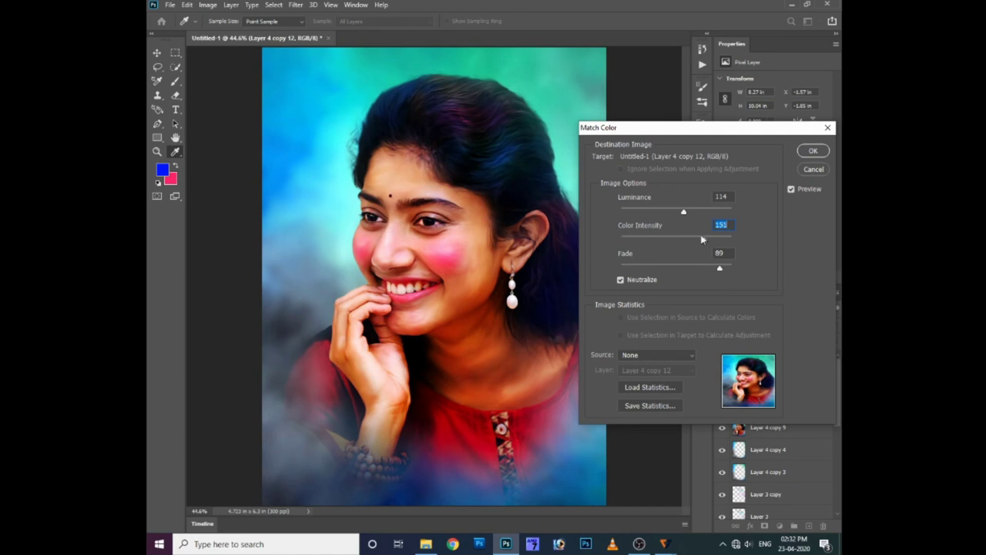
pyautogui.moveTo(684, 213)
pyautogui.mouseDown()
pyautogui.moveTo(667, 213)
pyautogui.moveTo(692, 213)
pyautogui.moveTo(634, 243)
pyautogui.moveTo(690, 246)
pyautogui.mouseUp()
pyautogui.moveTo(720, 269)
pyautogui.mouseDown()
pyautogui.moveTo(691, 270)
pyautogui.moveTo(713, 273)
pyautogui.mouseUp()
# Step: Fine-tune Luminance to 116, Color Intensity to 122 and Fade near 80, comparing with Preview
pyautogui.click(791, 189)
pyautogui.moveTo(692, 212)
pyautogui.mouseDown()
pyautogui.moveTo(663, 214)
pyautogui.moveTo(685, 214)
pyautogui.mouseUp()
pyautogui.click(791, 189)
pyautogui.moveTo(698, 241); pyautogui.dragTo(688, 243)
pyautogui.click(790, 189)
pyautogui.click(790, 190)
pyautogui.moveTo(698, 267); pyautogui.dragTo(667, 271)
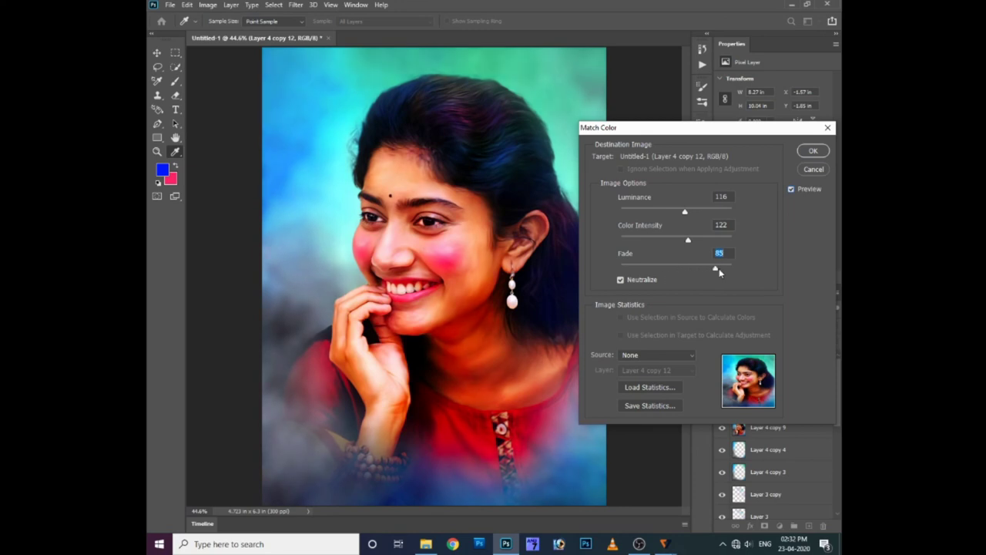
pyautogui.moveTo(719, 269); pyautogui.dragTo(712, 271)
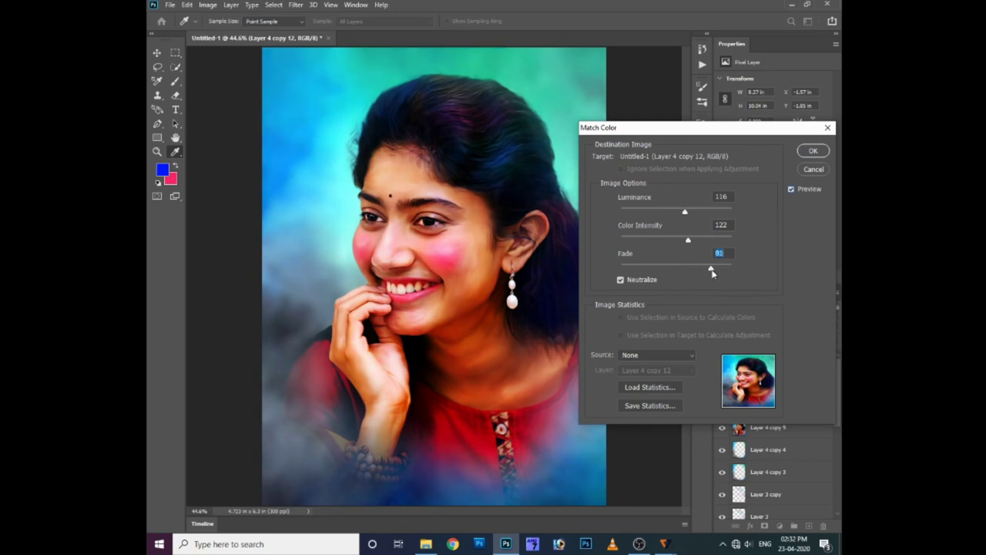
pyautogui.click(791, 189)
pyautogui.click(791, 189)
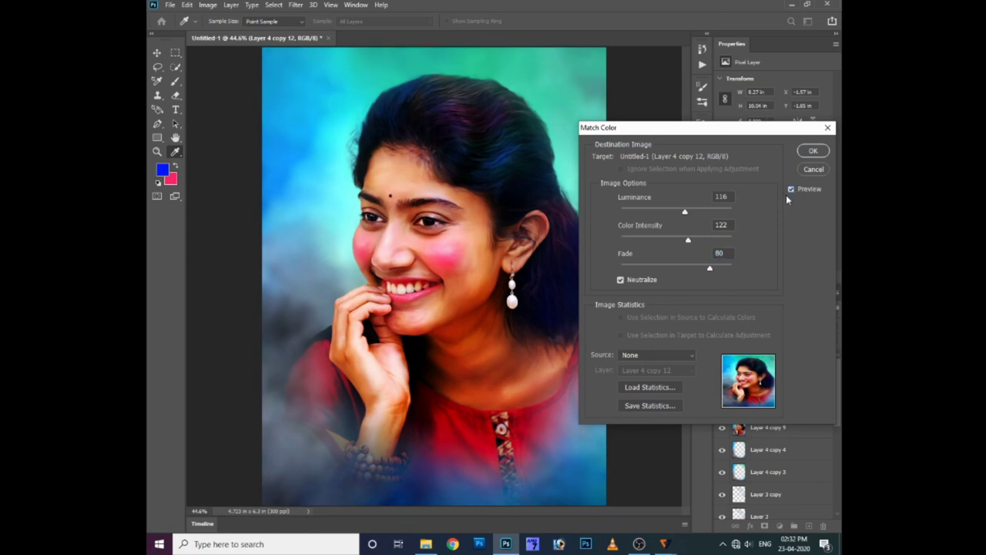
# Step: Apply Match Color and toggle Layer 4 copy 12's visibility to compare before and after
pyautogui.click(815, 152)
pyautogui.press('v')
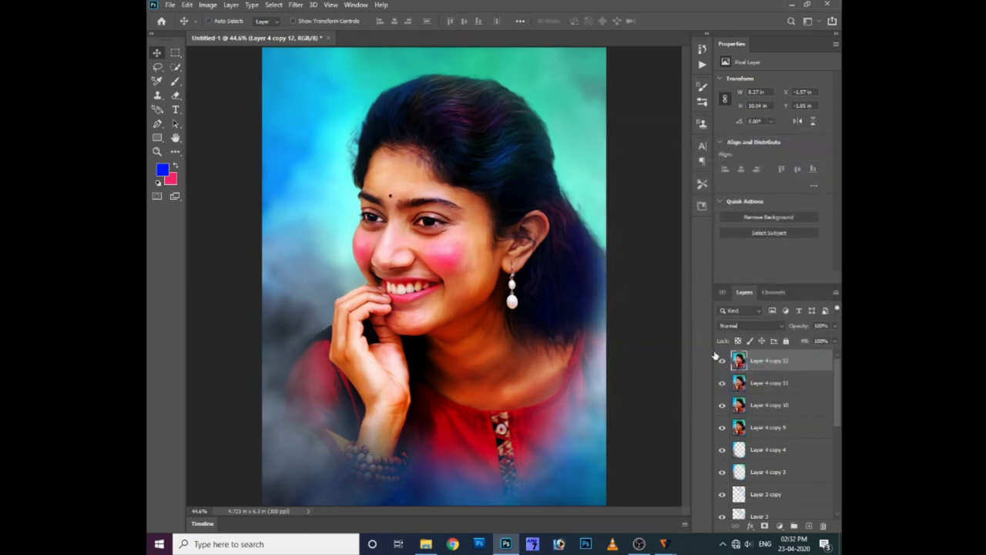
pyautogui.click(722, 361)
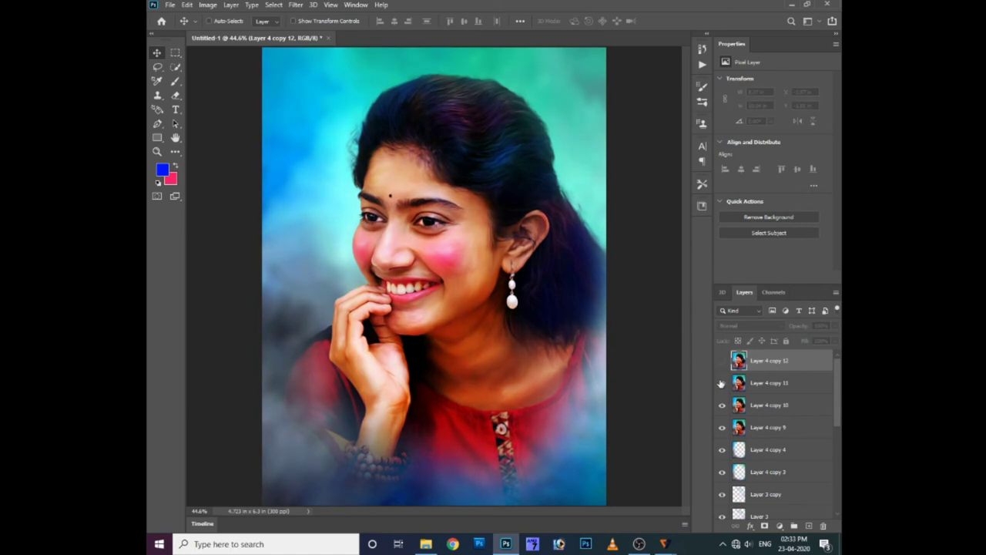
pyautogui.click(722, 360)
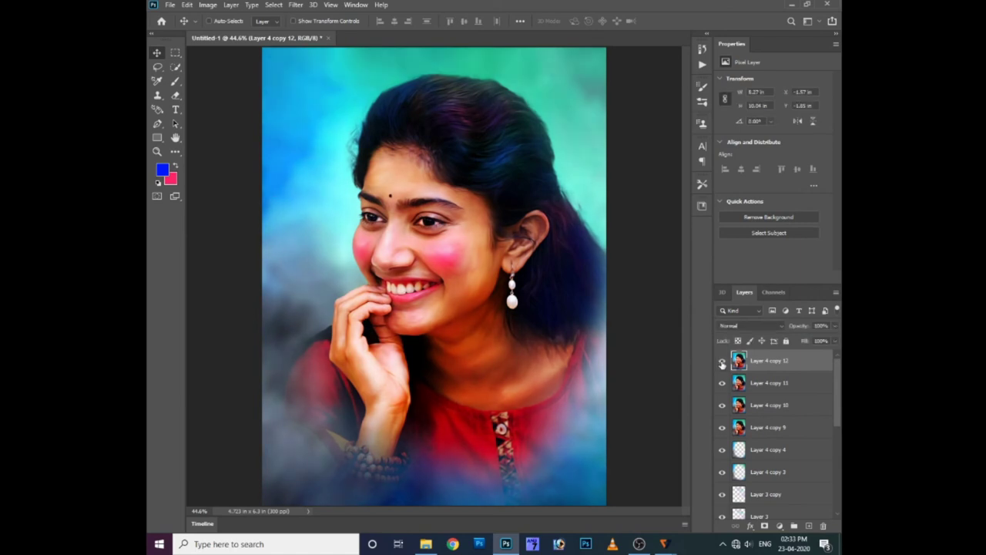
pyautogui.click(722, 361)
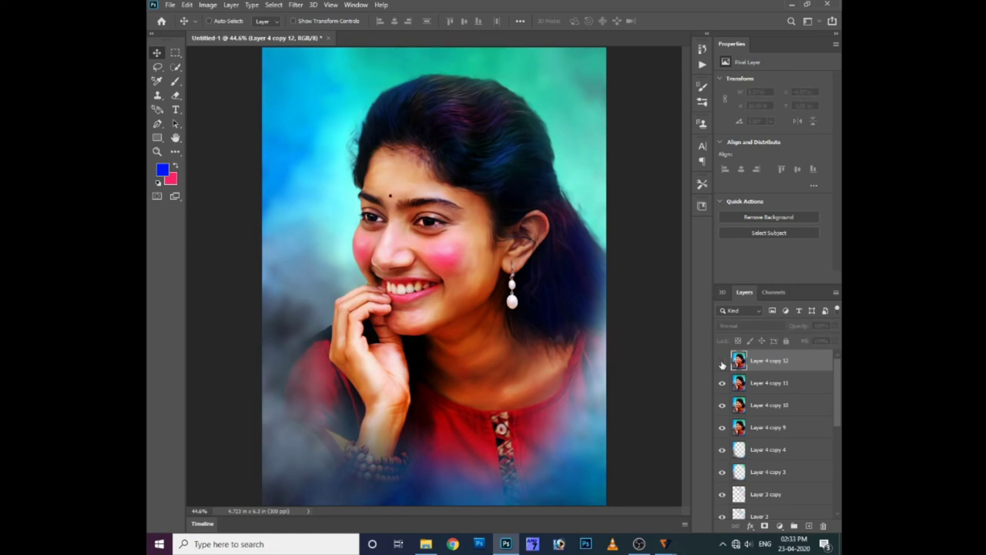
pyautogui.click(722, 361)
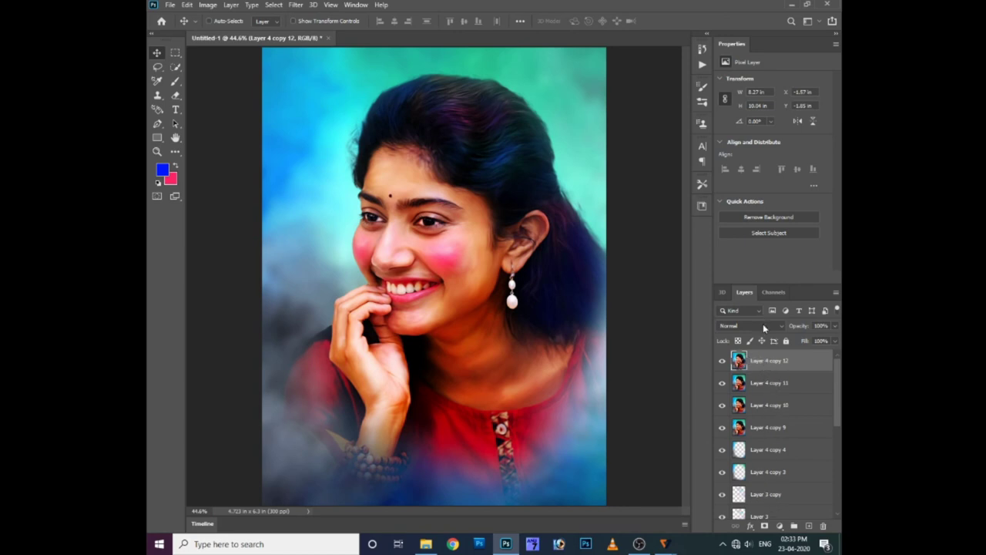
# Step: Duplicate the portrait as Layer 4 copy 13 and try Dissolve, Darken and Darker Color blending
pyautogui.hotkey('ctrl', 'j')
pyautogui.click(750, 325)
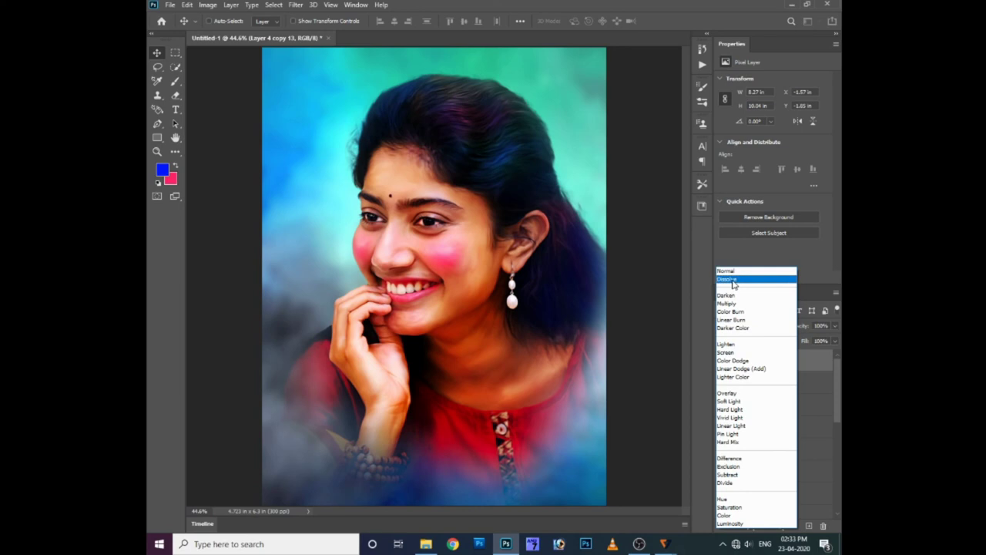
pyautogui.click(735, 281)
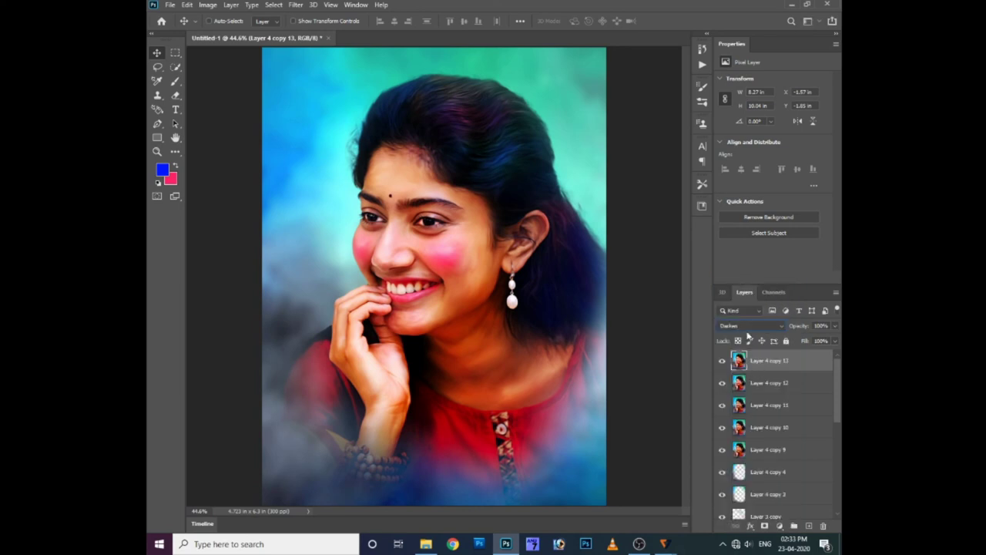
pyautogui.scroll(-1, 746, 335)
pyautogui.scroll(-1, 747, 335)
pyautogui.scroll(-1, 746, 335)
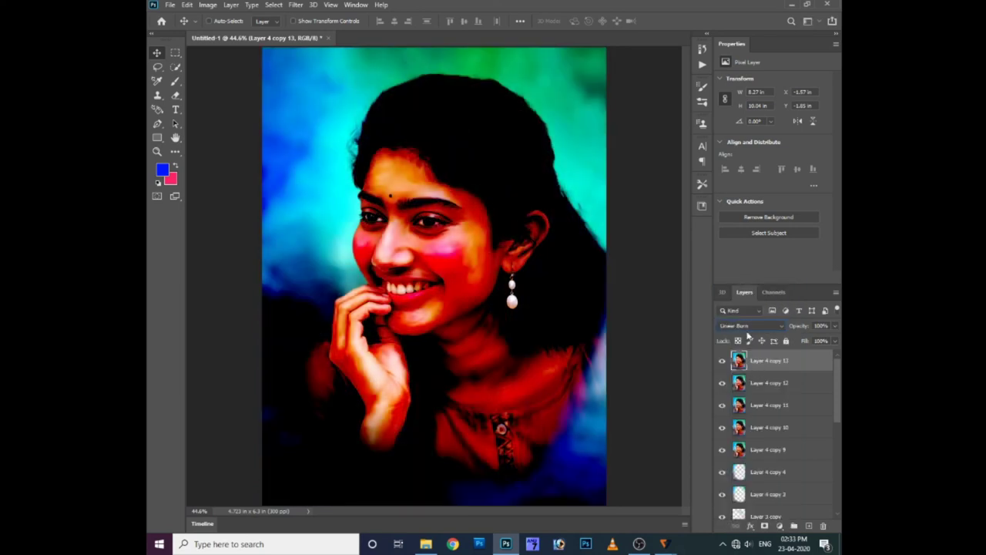
pyautogui.scroll(-2, 747, 335)
pyautogui.scroll(-1, 746, 335)
pyautogui.scroll(-1, 747, 335)
pyautogui.scroll(1, 746, 336)
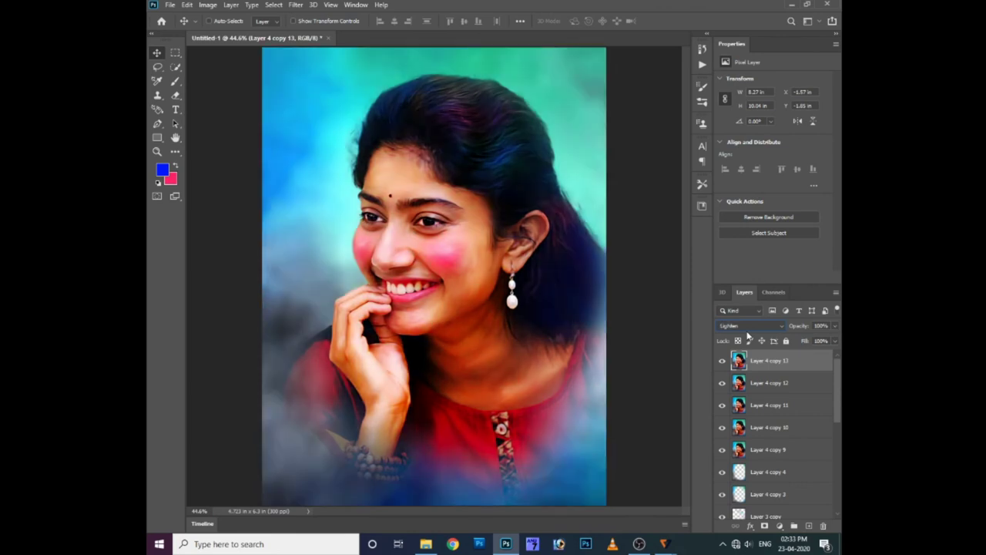
pyautogui.scroll(1, 746, 335)
pyautogui.press('Up')
pyautogui.press('Up')
pyautogui.press('Up')
pyautogui.press('Down')
pyautogui.press('Down')
pyautogui.press('Down')
# Step: Compare Layer 4 copy 13 on and off, then switch its blending to Lighter Color
pyautogui.click(722, 363)
pyautogui.click(723, 363)
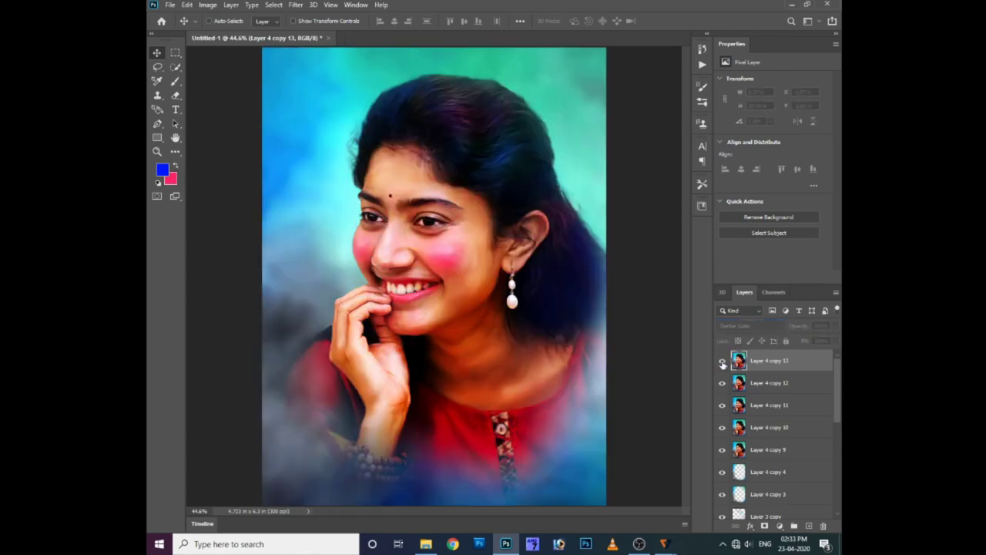
pyautogui.click(747, 330)
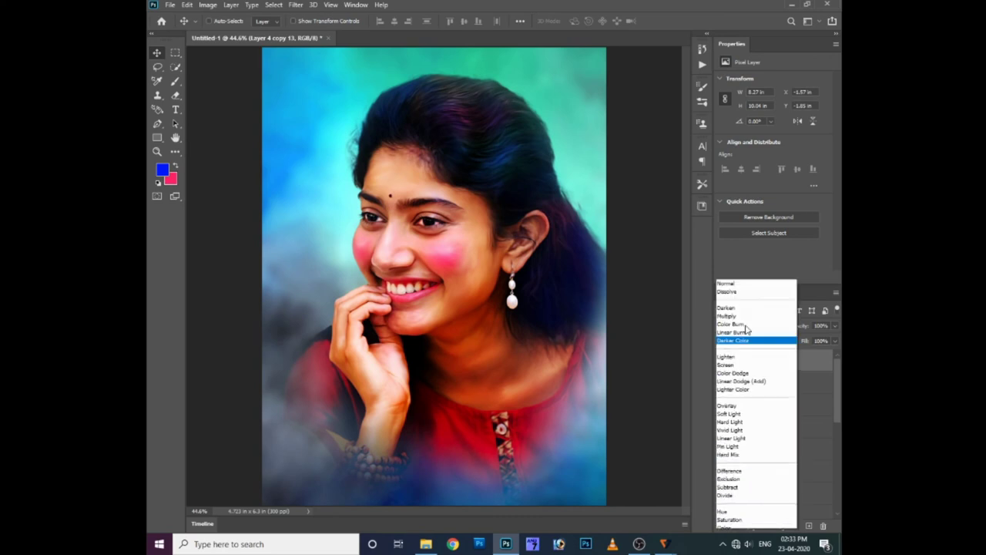
pyautogui.click(746, 329)
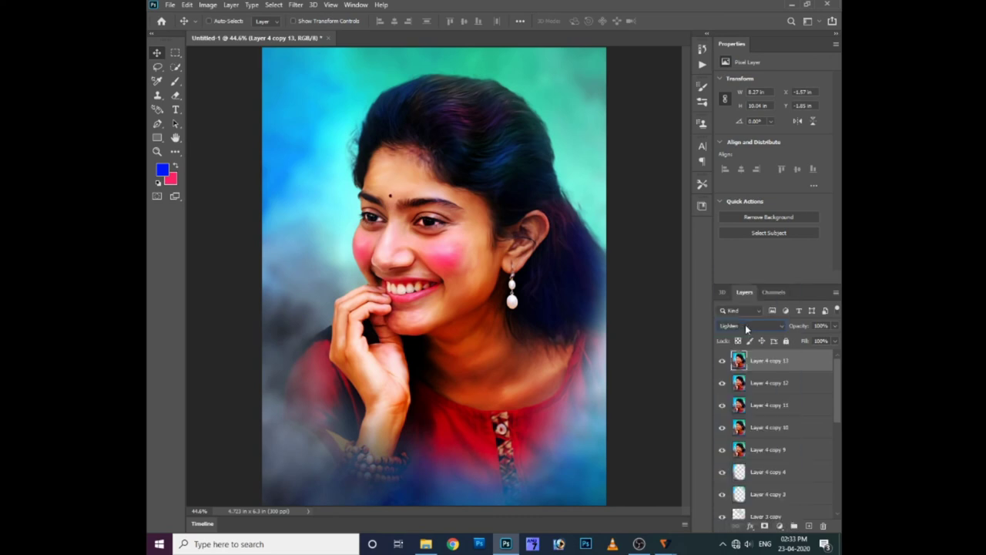
pyautogui.press('Down')
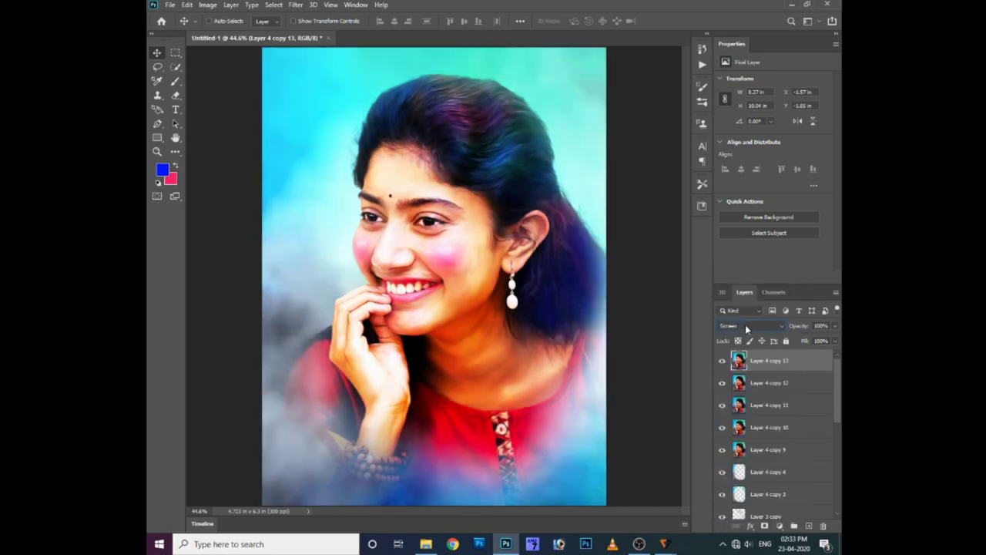
pyautogui.press('Down')
pyautogui.press('Down')
pyautogui.press('Down')
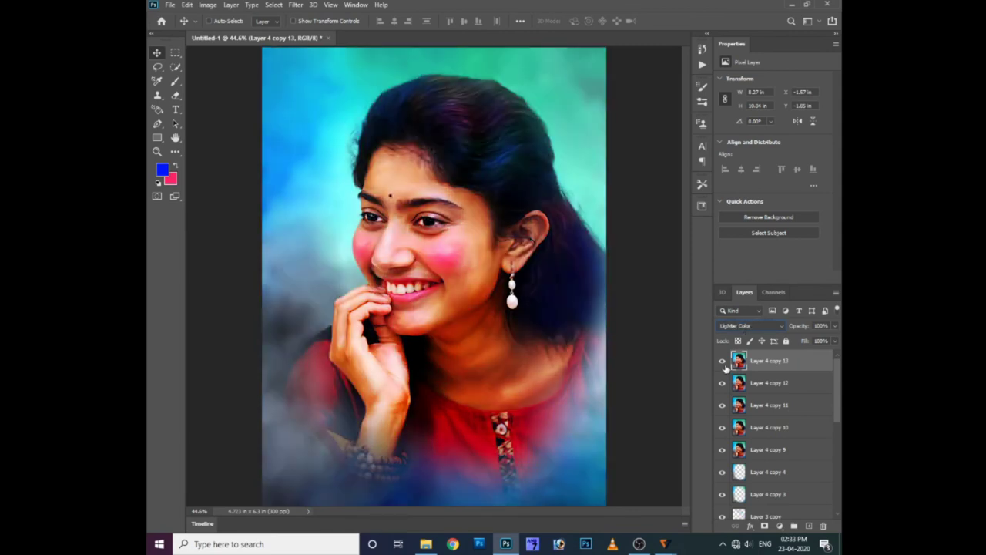
pyautogui.click(751, 326)
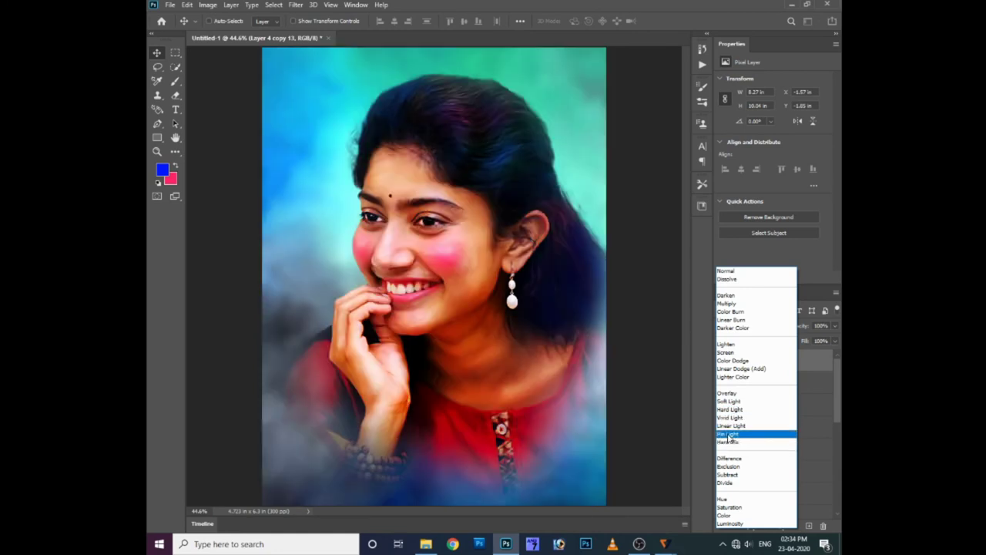
# Step: Try Pin Light, Linear Dodge and Linear Burn on Layer 4 copy 13, toggling its visibility
pyautogui.click(728, 436)
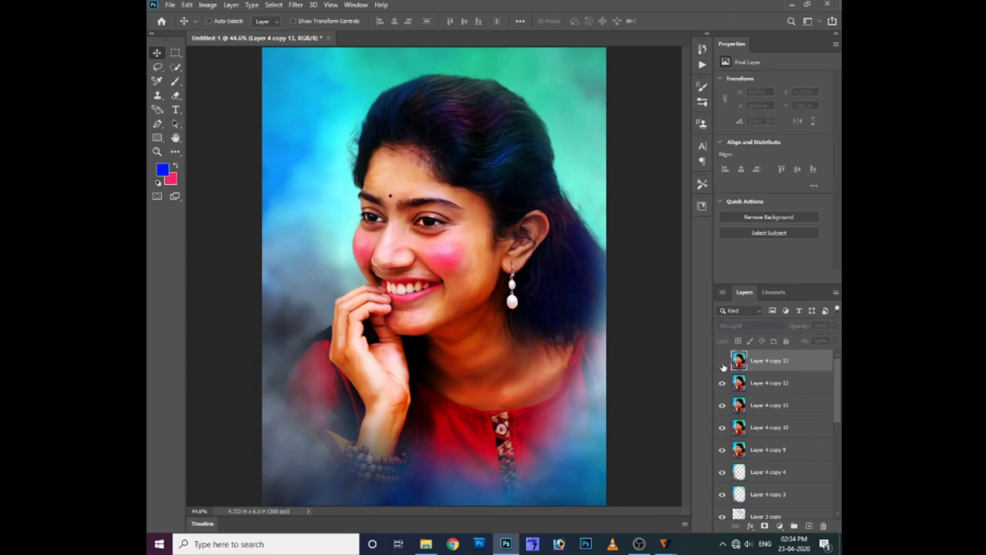
pyautogui.click(722, 361)
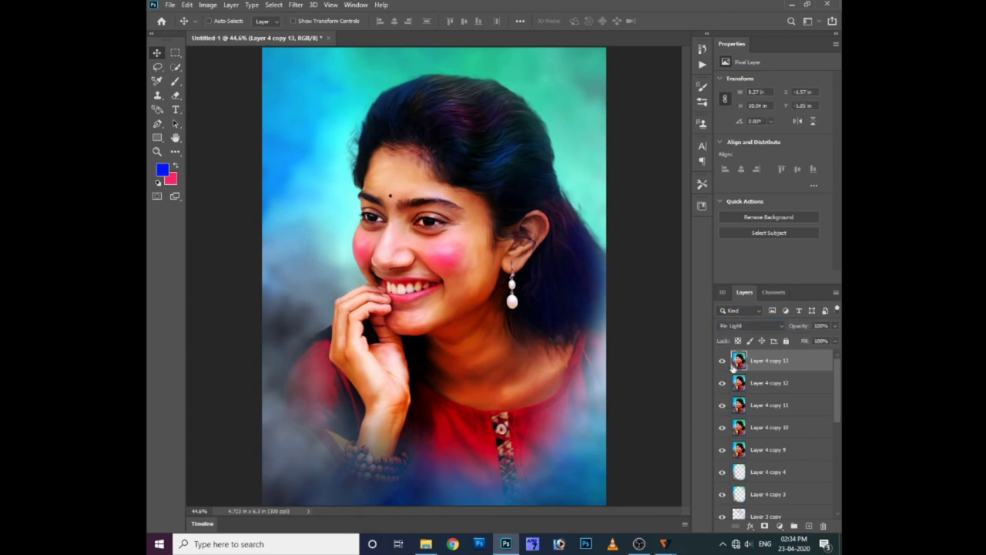
pyautogui.click(722, 361)
pyautogui.keyDown('ctrl'); pyautogui.click(739, 360); pyautogui.keyUp('ctrl')
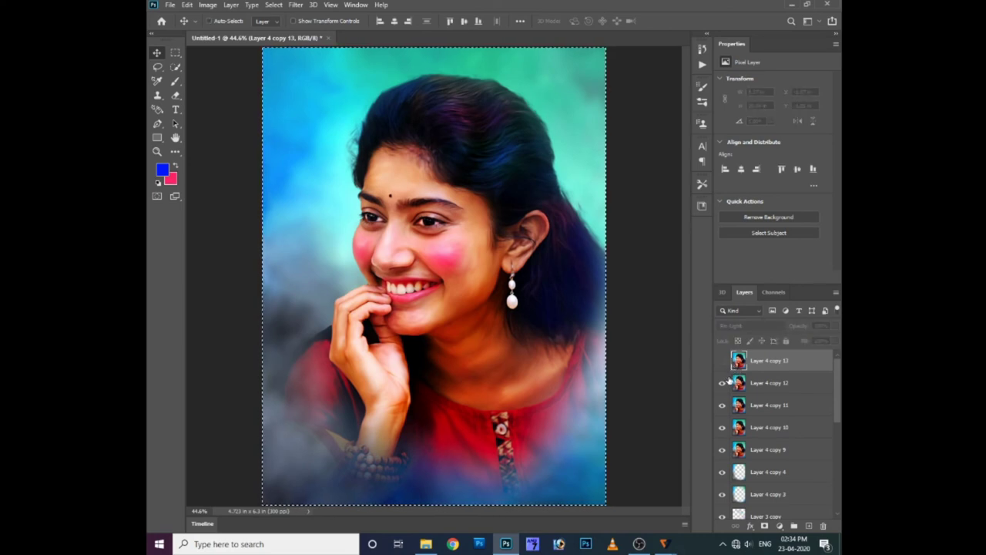
pyautogui.hotkey('ctrl', 'd')
pyautogui.click(722, 360)
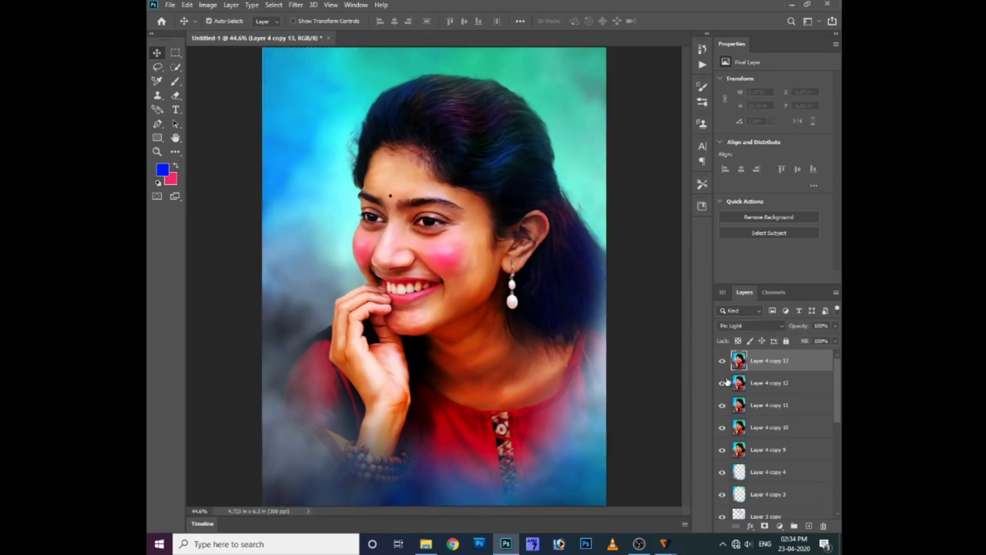
pyautogui.hotkey('shift', '-')
pyautogui.hotkey('shift', '-')
pyautogui.hotkey('shift', '-')
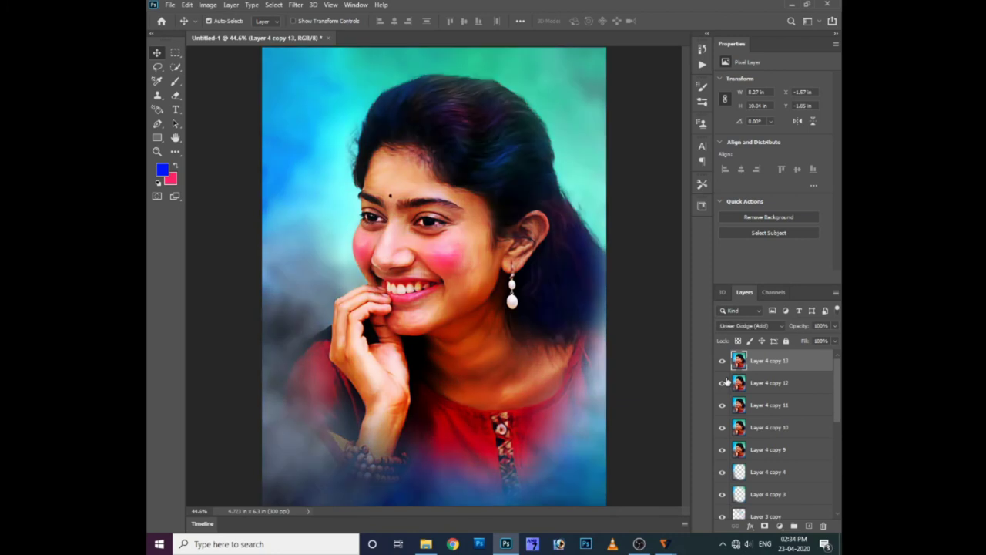
pyautogui.hotkey('shift', '-')
pyautogui.hotkey('shift', '-')
# Step: Step through Darker Color, Screen and Multiply back to Normal, then discard Layer 4 copy 13
pyautogui.hotkey('shift', '-')
pyautogui.hotkey('shift', '-')
pyautogui.click(721, 360)
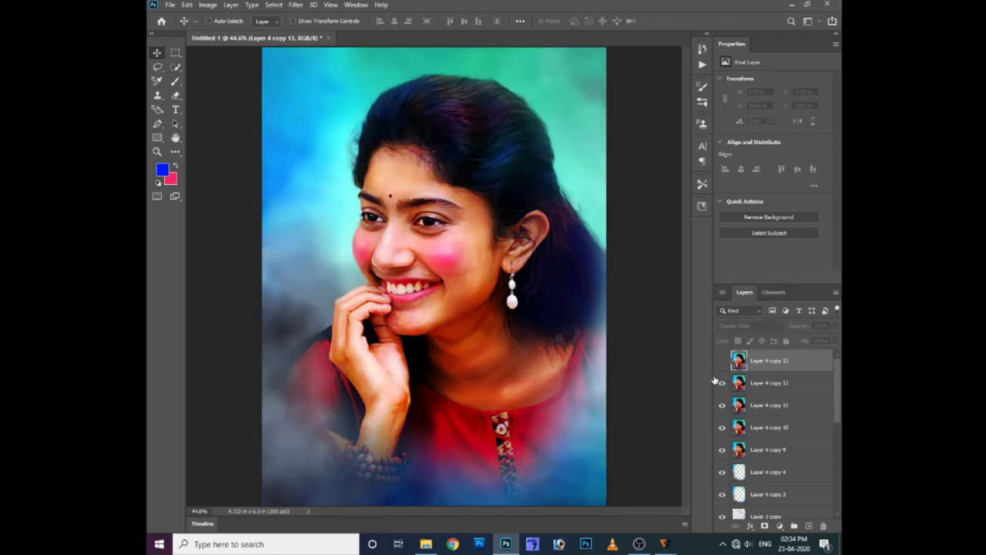
pyautogui.hotkey('ctrl', ',')
pyautogui.hotkey('shift', '-')
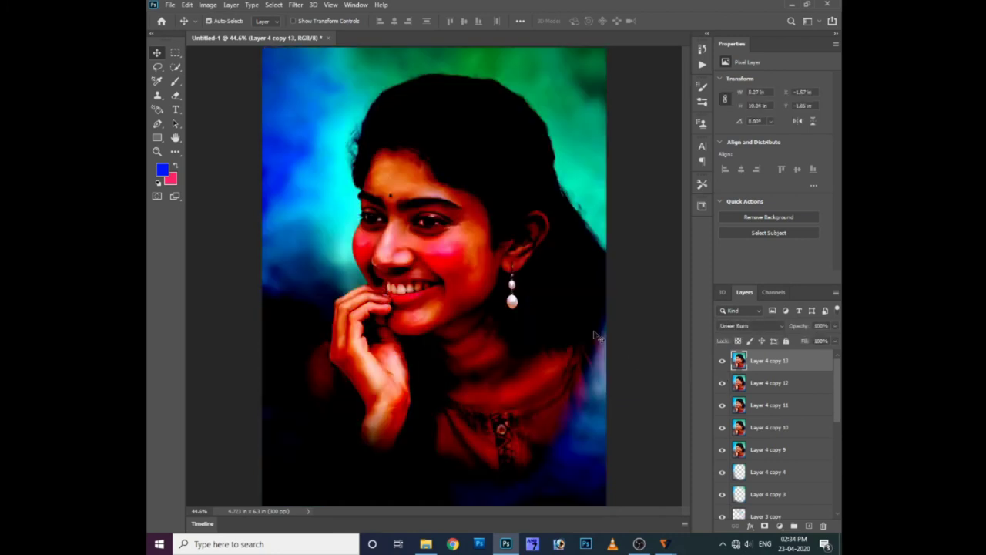
pyautogui.hotkey('shift', '+')
pyautogui.hotkey('shift', '+')
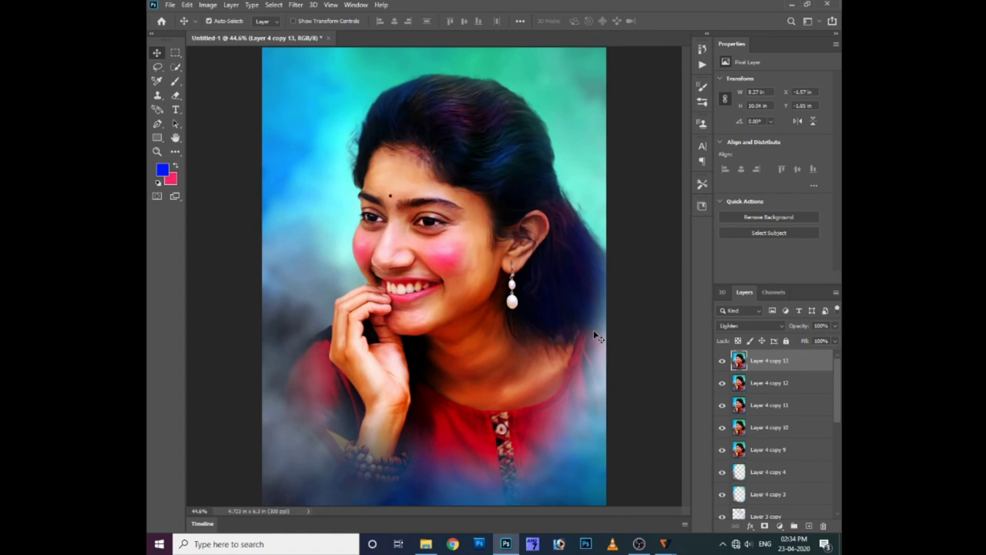
pyautogui.hotkey('shift', '+')
pyautogui.hotkey('shift', '-')
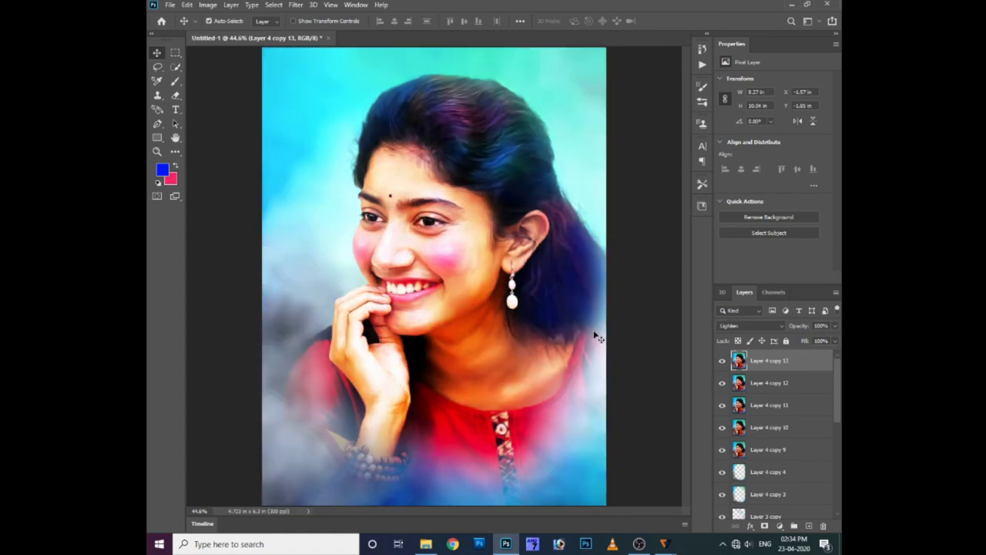
pyautogui.hotkey('shift', '-')
pyautogui.hotkey('shift', '-')
pyautogui.hotkey('shift', '-')
pyautogui.hotkey('shift', '-')
pyautogui.hotkey('shift', '-')
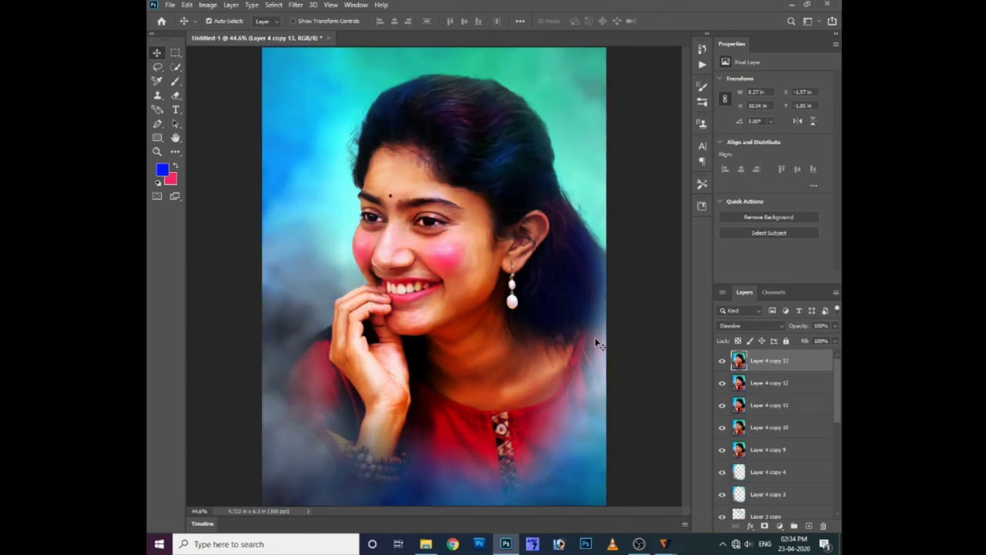
pyautogui.hotkey('shift', '-')
pyautogui.hotkey('ctrl', 'e')
# Step: Darken Layer 4 copy 12's midtones with a Curves point mapping input 132 to output 124
pyautogui.click(722, 362)
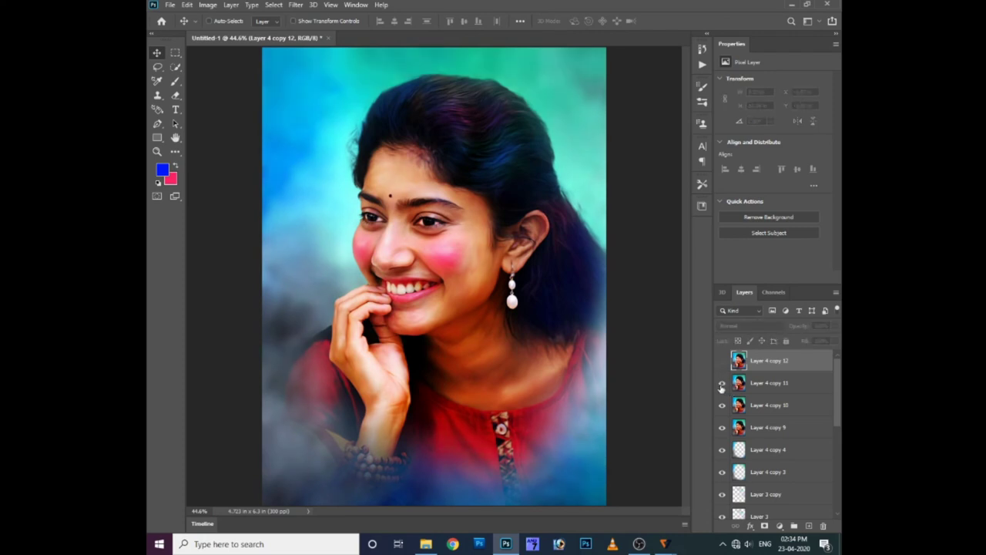
pyautogui.click(722, 361)
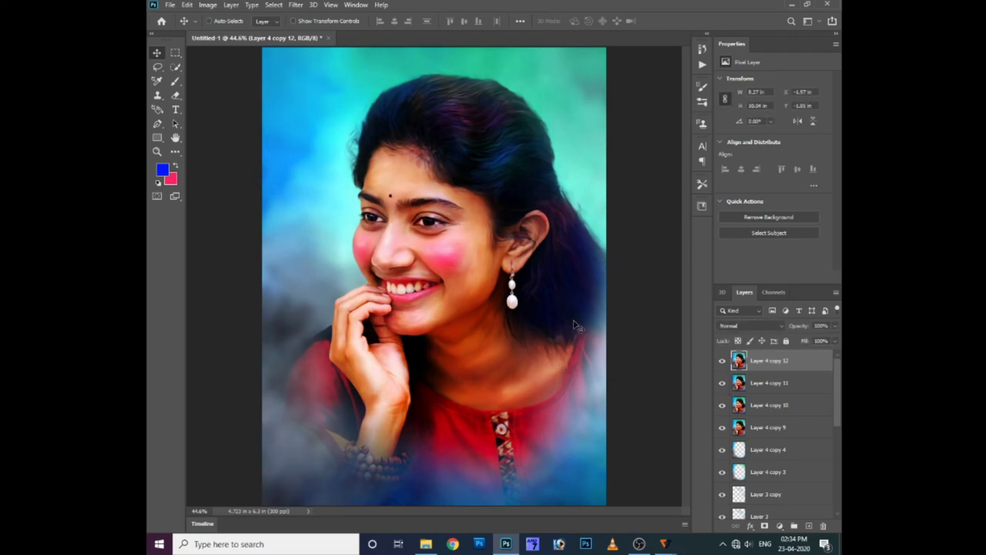
pyautogui.hotkey('ctrl', 'm')
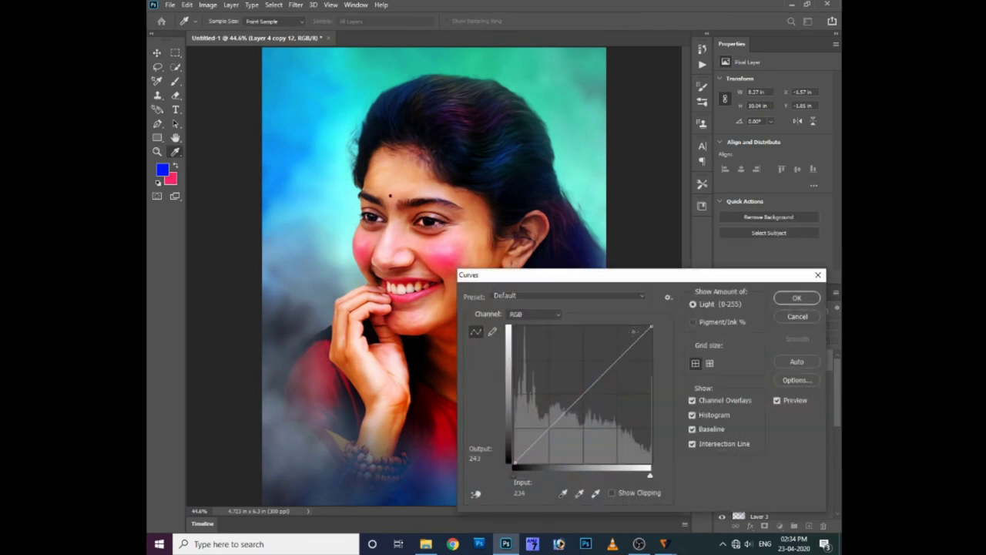
pyautogui.click(585, 396)
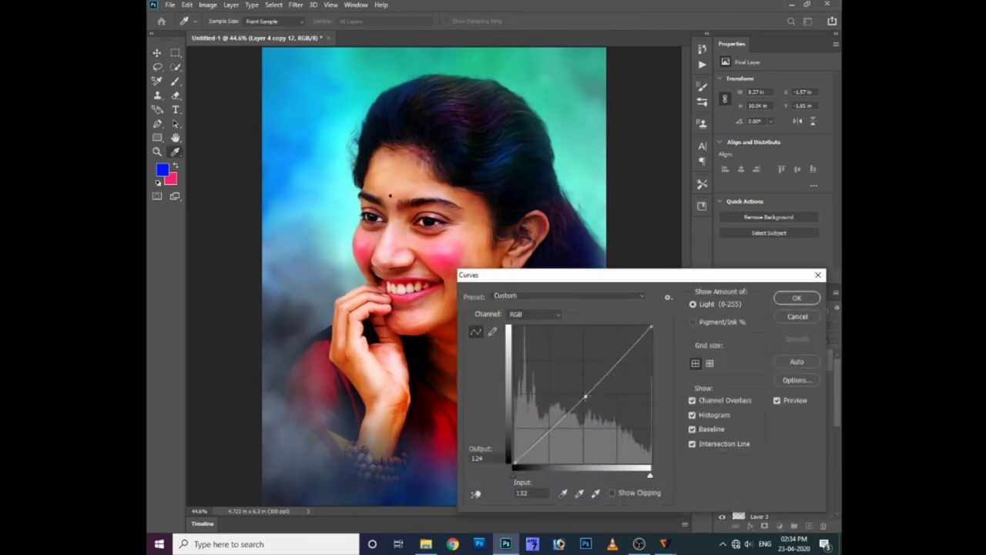
pyautogui.press('Return')
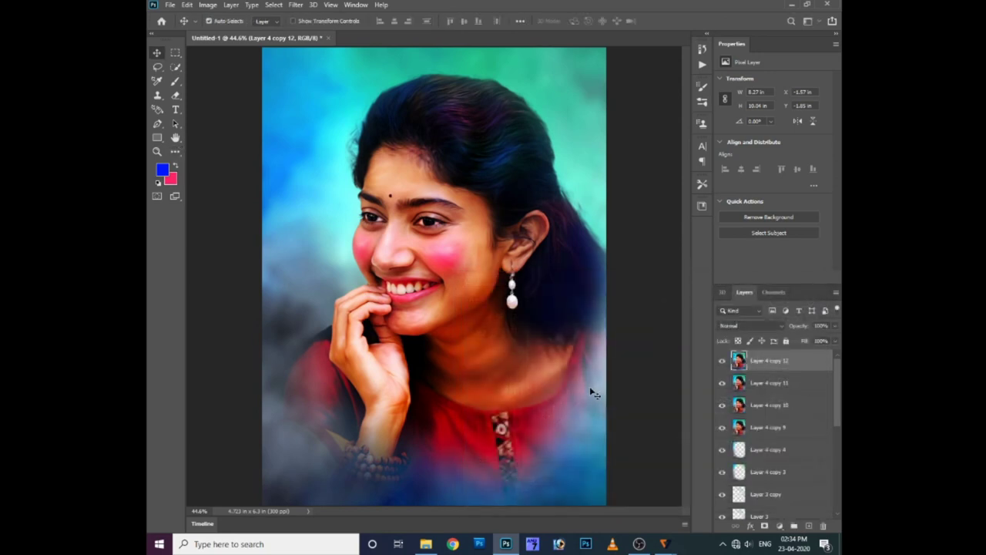
pyautogui.hotkey('ctrl', '-')
pyautogui.hotkey('ctrl', '0')
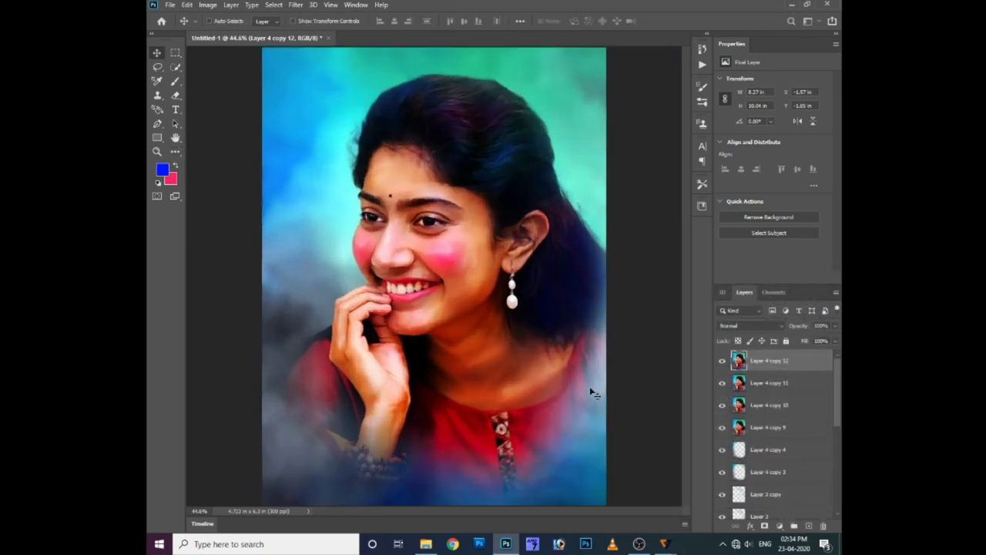